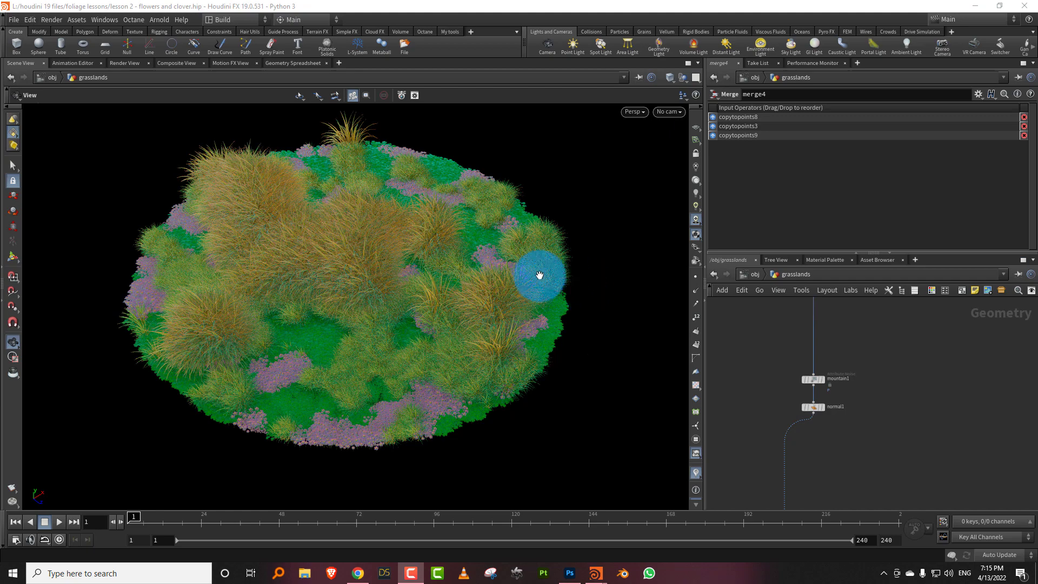
# - Switch to the "lesson 3 - road and rocks" scene and set the road line's Point Jitter seed to 5.83
pyautogui.moveTo(596, 572)
pyautogui.click(556, 539)
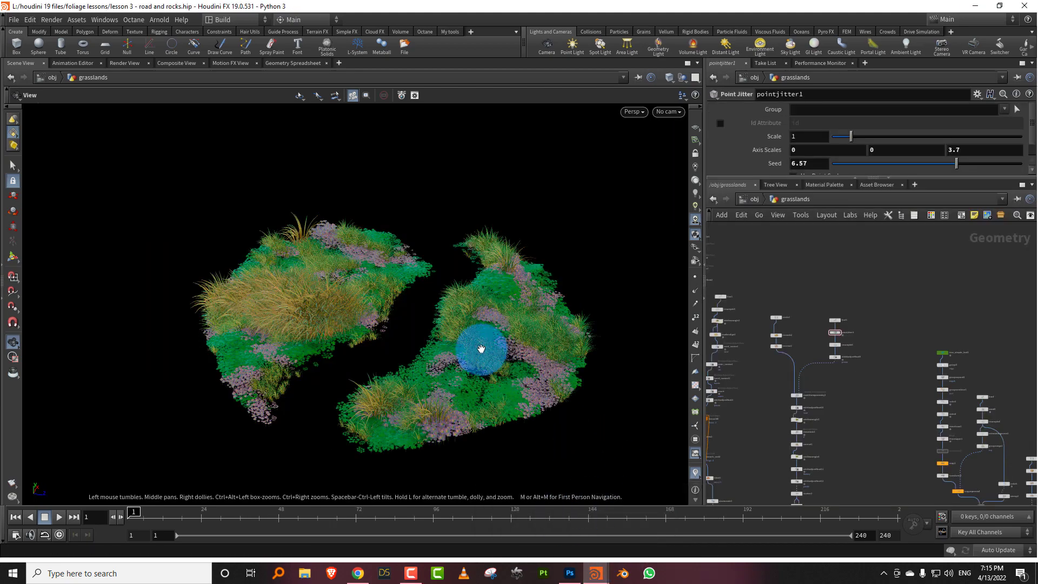
pyautogui.moveTo(486, 373); pyautogui.dragTo(605, 334)
pyautogui.moveTo(884, 319); pyautogui.dragTo(880, 324, button='middle')
pyautogui.scroll(5, 880, 323)
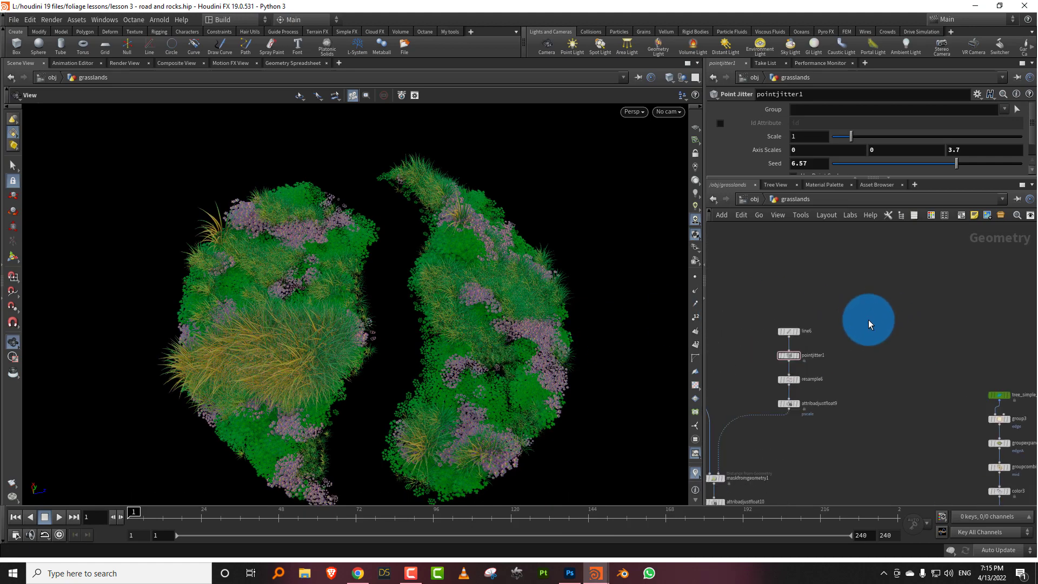
pyautogui.moveTo(887, 163); pyautogui.dragTo(931, 173)
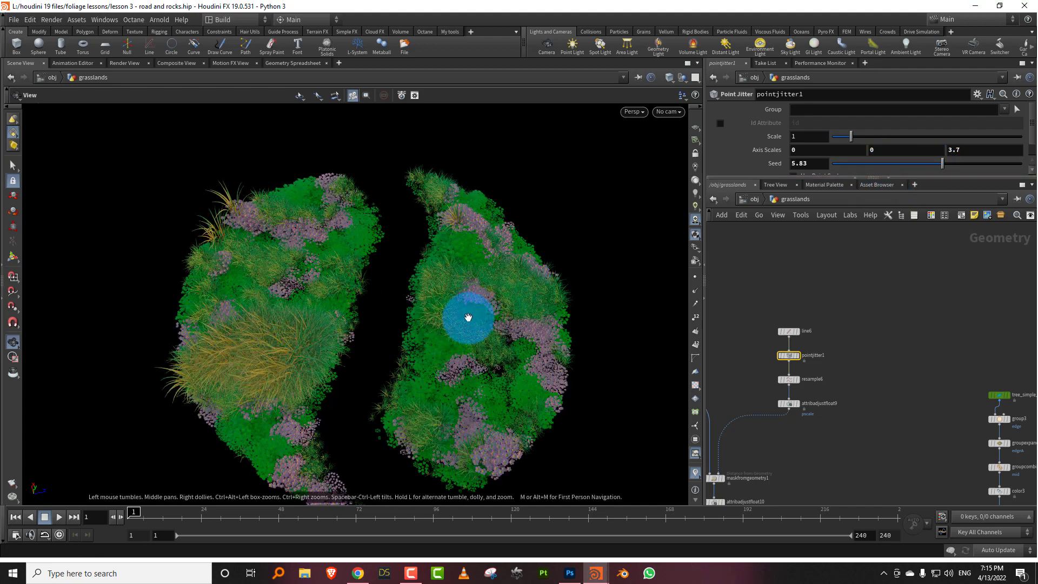
# - Return to the "lesson 2 - flowers and clover" scene
pyautogui.click(601, 576)
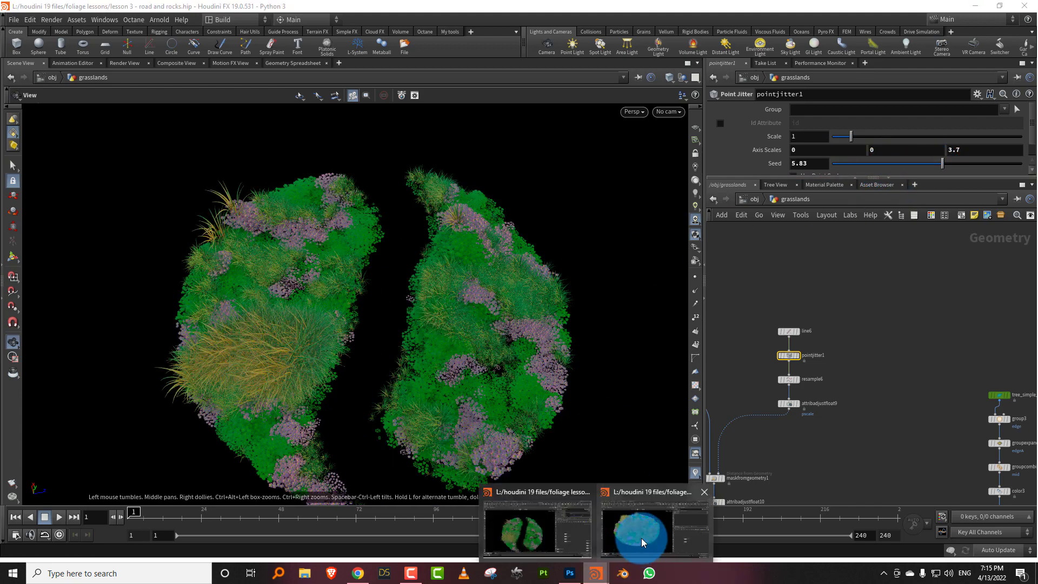
pyautogui.click(641, 538)
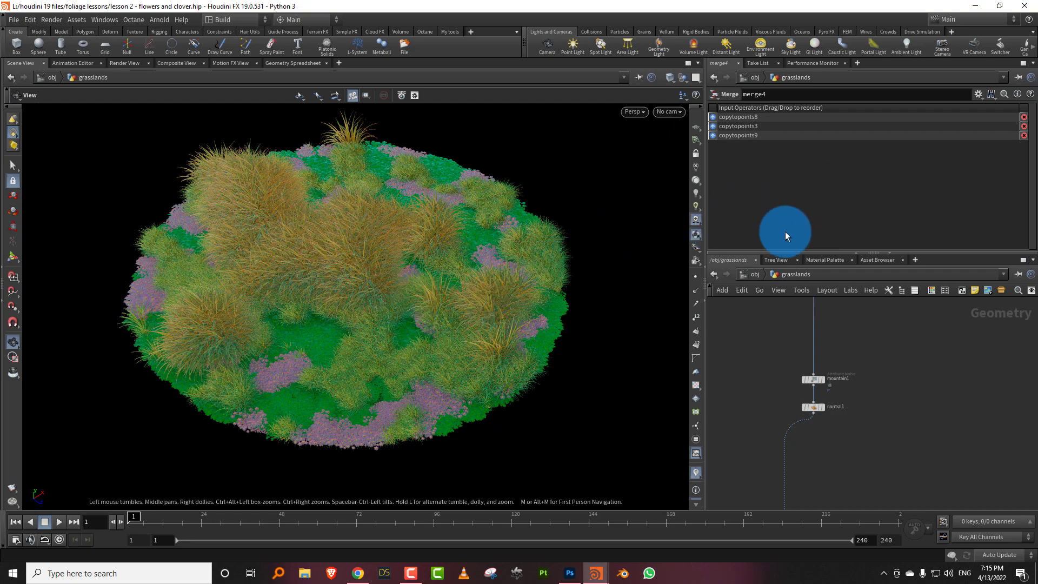
pyautogui.moveTo(415, 301)
pyautogui.mouseDown()
pyautogui.moveTo(447, 262)
pyautogui.moveTo(425, 288)
pyautogui.mouseUp()
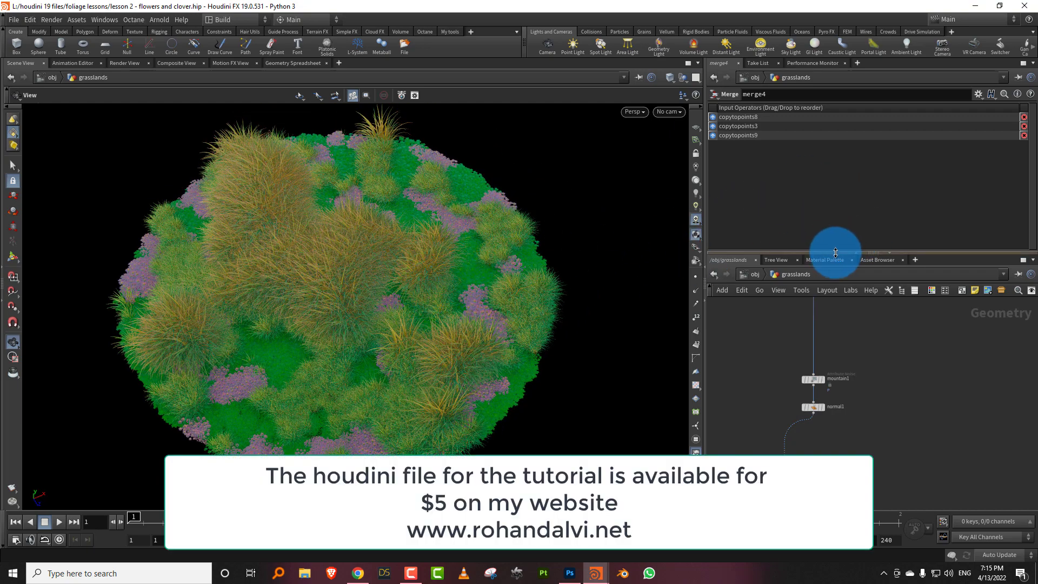
# - Turn off Force Total Count on the scatter2 node and reduce its Density Scale
pyautogui.moveTo(835, 252); pyautogui.dragTo(848, 197)
pyautogui.moveTo(881, 328); pyautogui.dragTo(849, 298, button='middle')
pyautogui.scroll(-4, 844, 303)
pyautogui.moveTo(810, 389); pyautogui.dragTo(826, 333, button='middle')
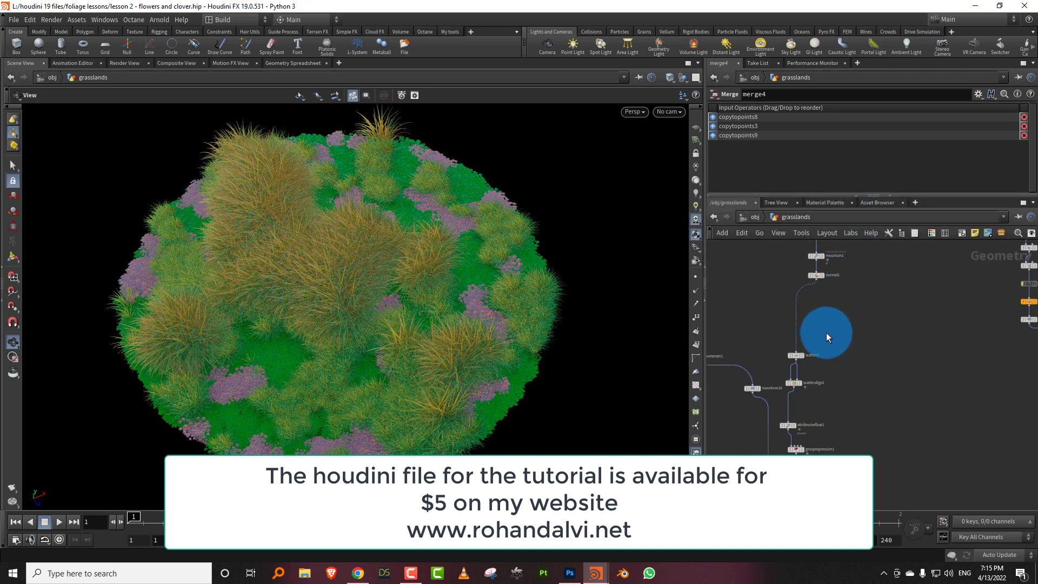
pyautogui.scroll(4, 827, 334)
pyautogui.click(805, 368)
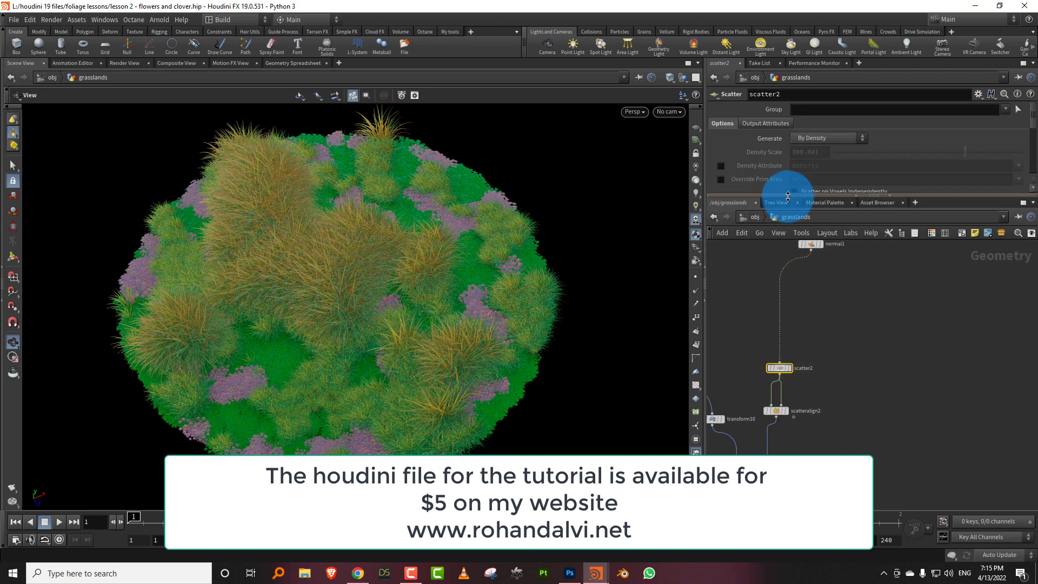
pyautogui.moveTo(779, 200); pyautogui.dragTo(784, 274)
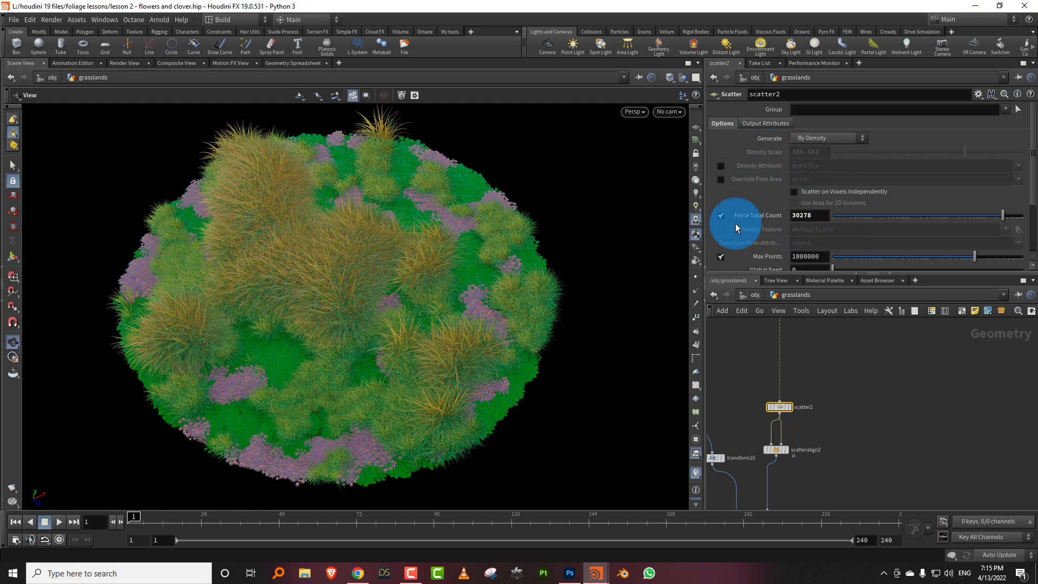
pyautogui.click(721, 216)
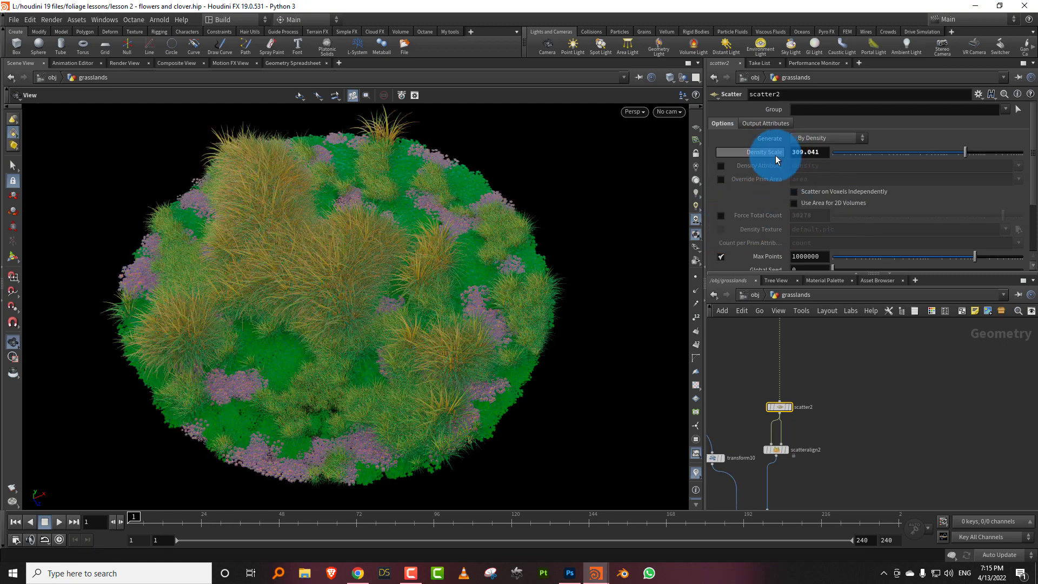
pyautogui.moveTo(928, 155)
pyautogui.mouseDown()
pyautogui.moveTo(949, 153)
pyautogui.moveTo(939, 153)
pyautogui.mouseUp()
# - Turn off the Blend option on the mountain1 Attribute Noise node
pyautogui.moveTo(361, 314); pyautogui.dragTo(451, 279)
pyautogui.moveTo(819, 274); pyautogui.dragTo(826, 217)
pyautogui.moveTo(788, 369); pyautogui.dragTo(755, 483, button='middle')
pyautogui.scroll(-2, 824, 369)
pyautogui.click(788, 354)
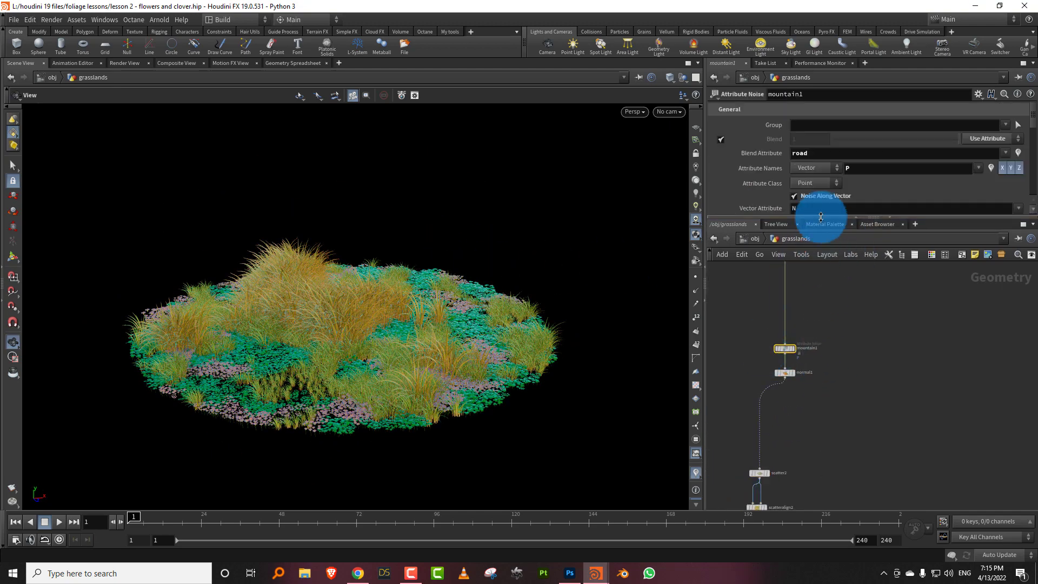
pyautogui.moveTo(822, 218); pyautogui.dragTo(811, 266)
pyautogui.moveTo(443, 346); pyautogui.dragTo(419, 329)
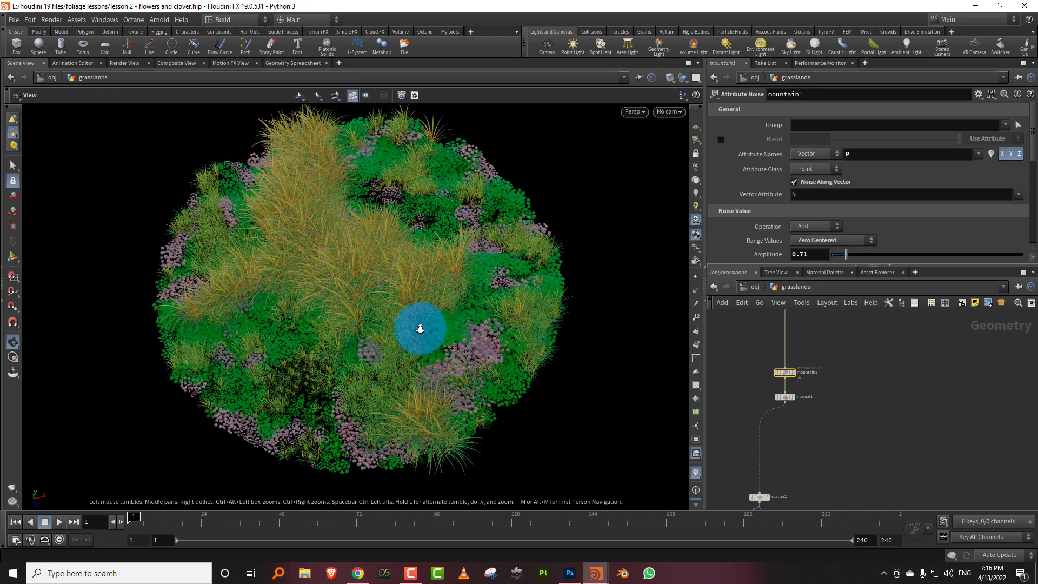
# - Lay out the five ground nodes from circle2 to normal1 in a compact column above scatter2
pyautogui.scroll(-1, 420, 329)
pyautogui.moveTo(825, 437); pyautogui.dragTo(822, 461, button='middle')
pyautogui.scroll(-2, 827, 411)
pyautogui.moveTo(838, 354); pyautogui.dragTo(806, 391, button='middle')
pyautogui.scroll(-3, 818, 419)
pyautogui.scroll(-1, 821, 373)
pyautogui.moveTo(760, 339); pyautogui.dragTo(774, 389)
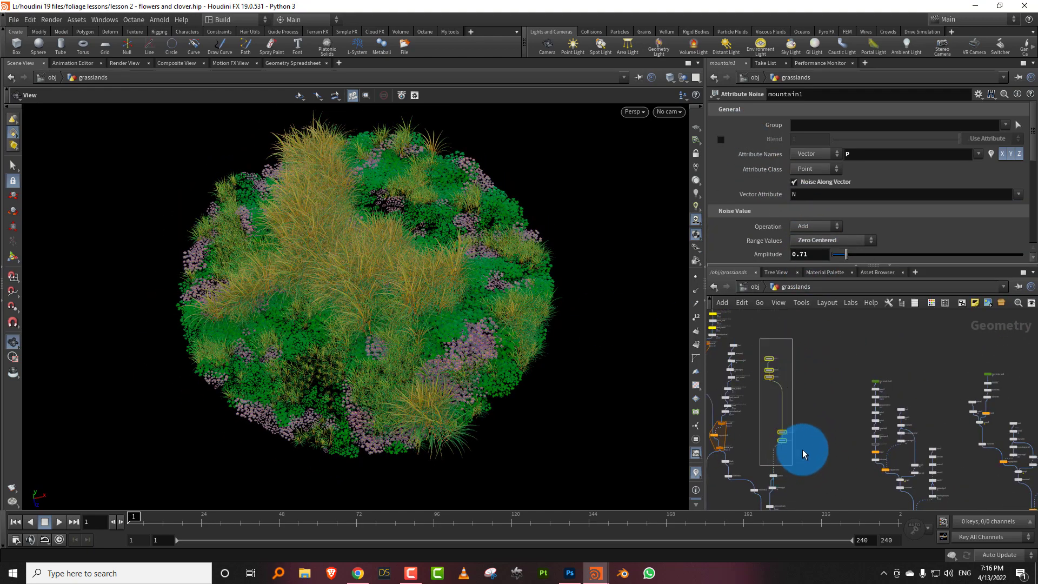
pyautogui.moveTo(803, 449); pyautogui.dragTo(796, 443)
pyautogui.hotkey('shift', 'l')
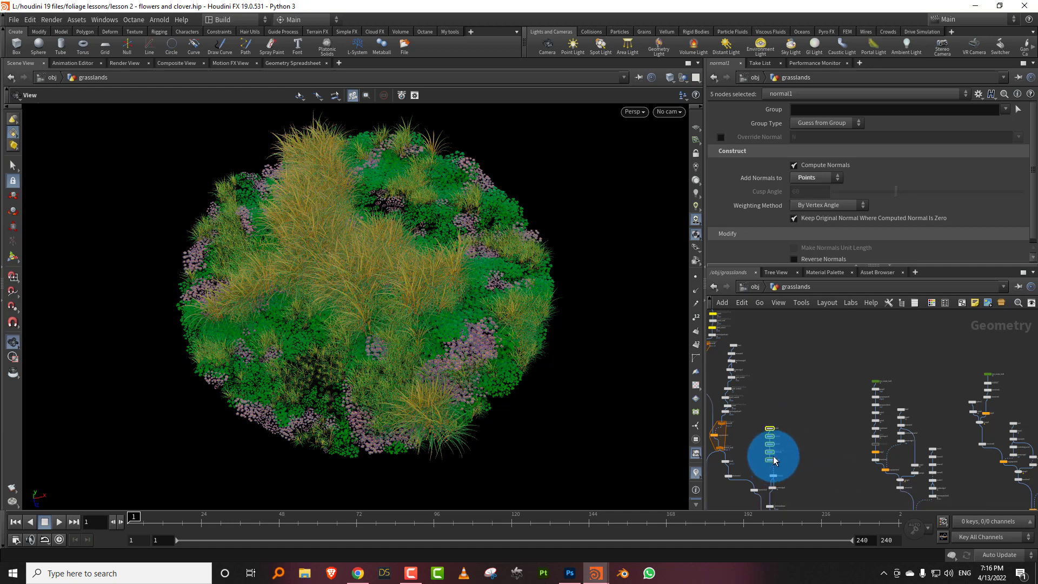
pyautogui.scroll(5, 792, 451)
pyautogui.moveTo(805, 415); pyautogui.dragTo(819, 372, button='middle')
pyautogui.click(819, 371)
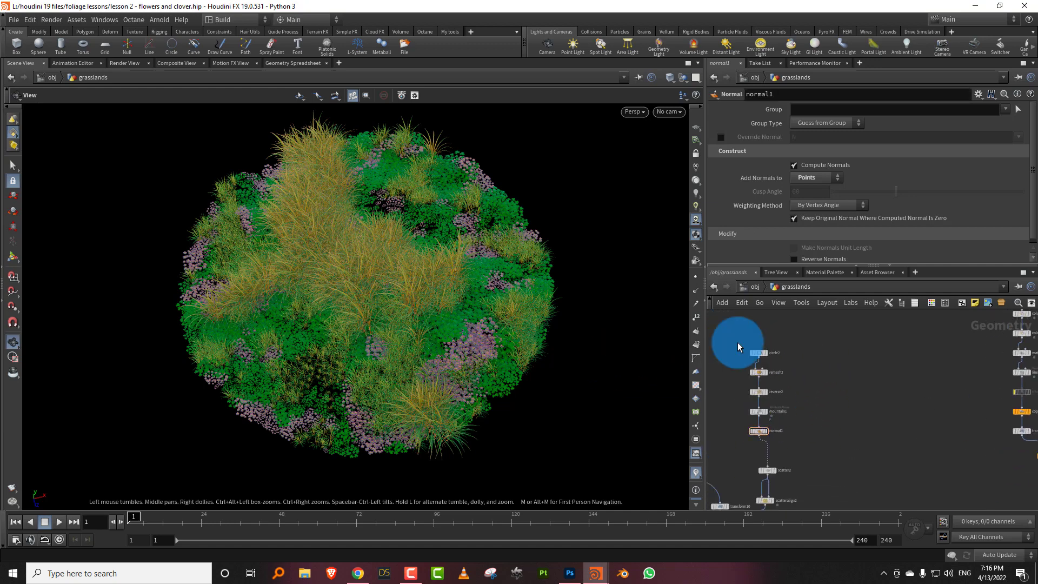
# - Add a Line node beside the ground nodes and set its direction to 1, 0, 0
pyautogui.press('Tab')
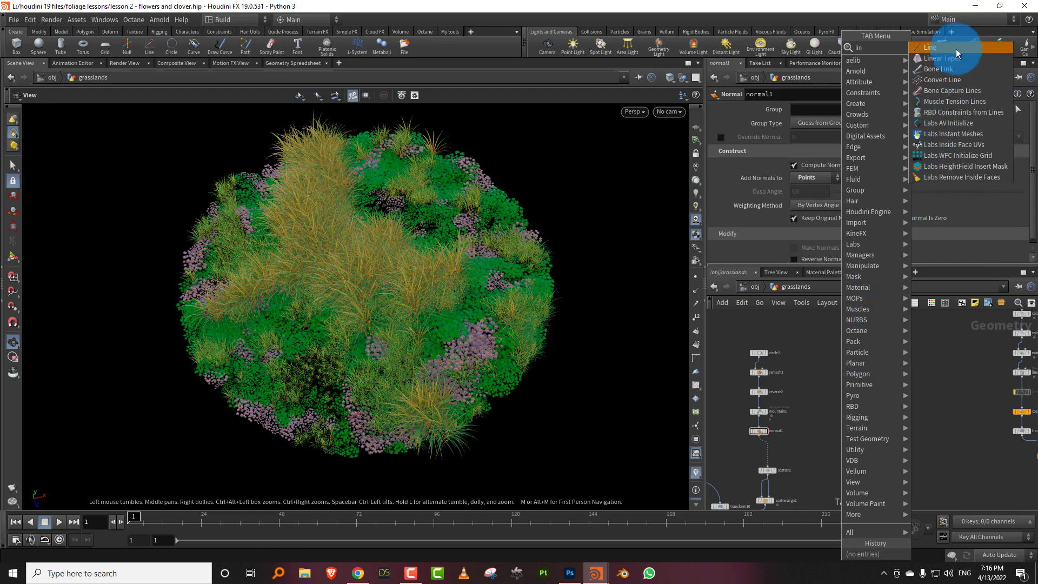
pyautogui.press('Escape')
pyautogui.click(851, 335)
pyautogui.click(794, 135)
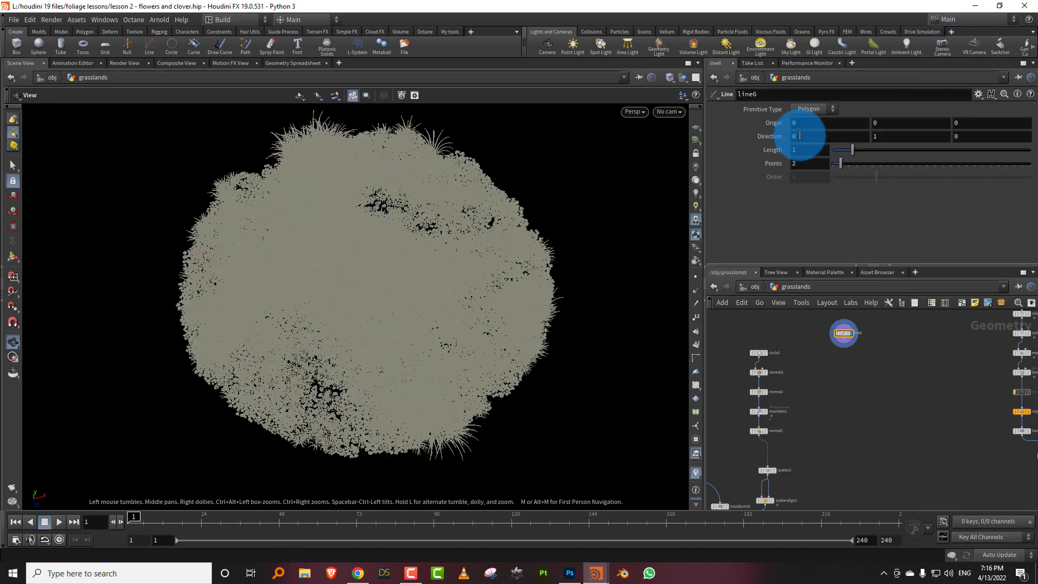
pyautogui.write('1')
pyautogui.press('Tab')
pyautogui.write('0')
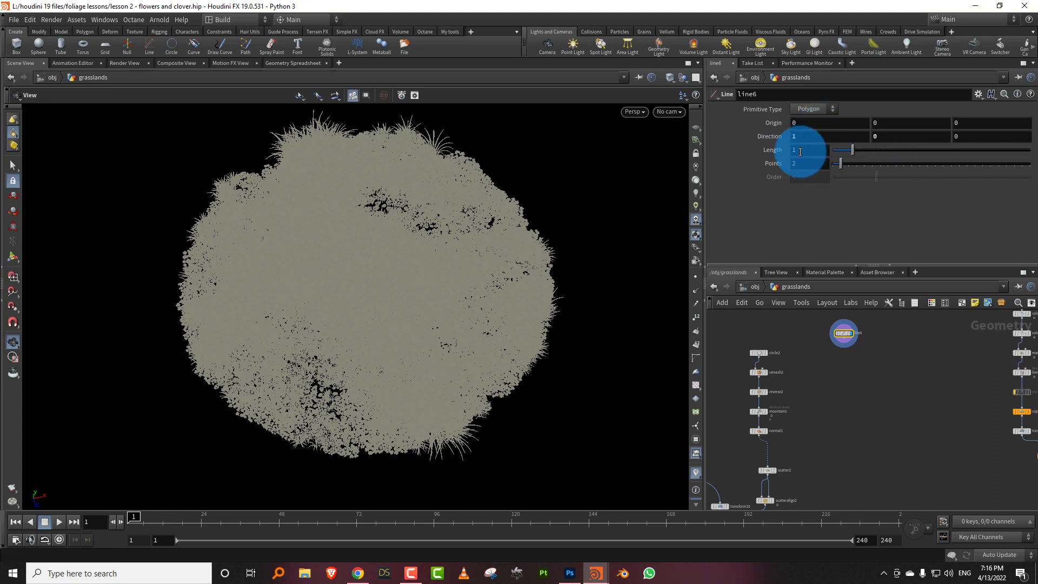
# - Reference the line's length in its Origin X and complete the expression as ch("dist")/-2 to centre the line
pyautogui.rightClick(802, 151)
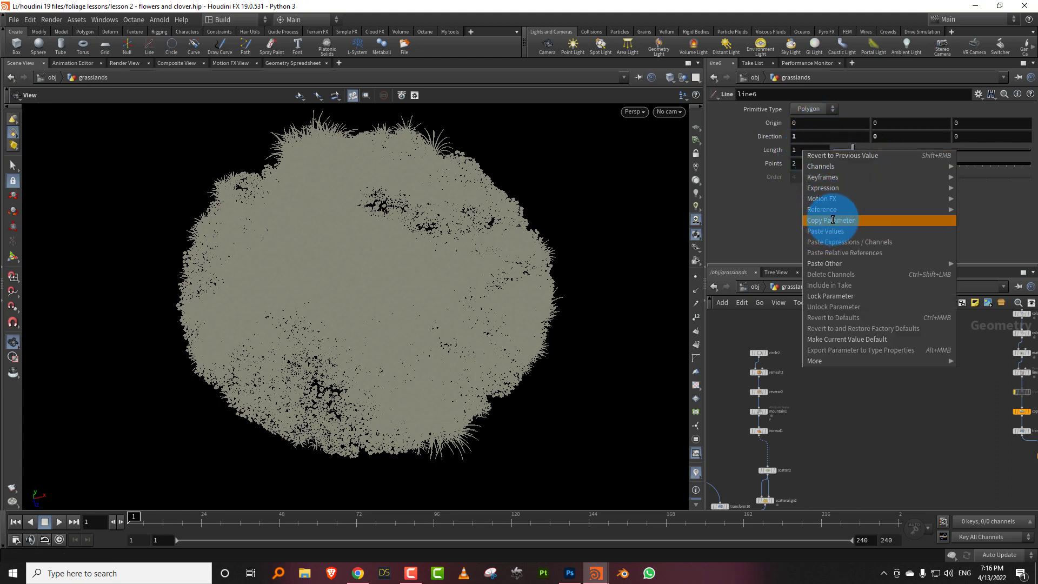
pyautogui.click(833, 221)
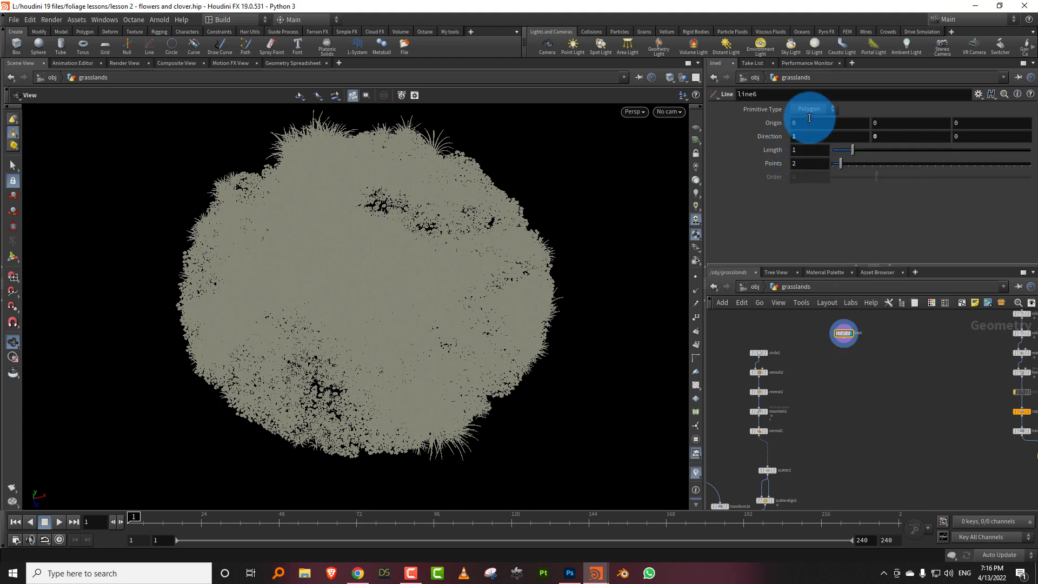
pyautogui.rightClick(802, 122)
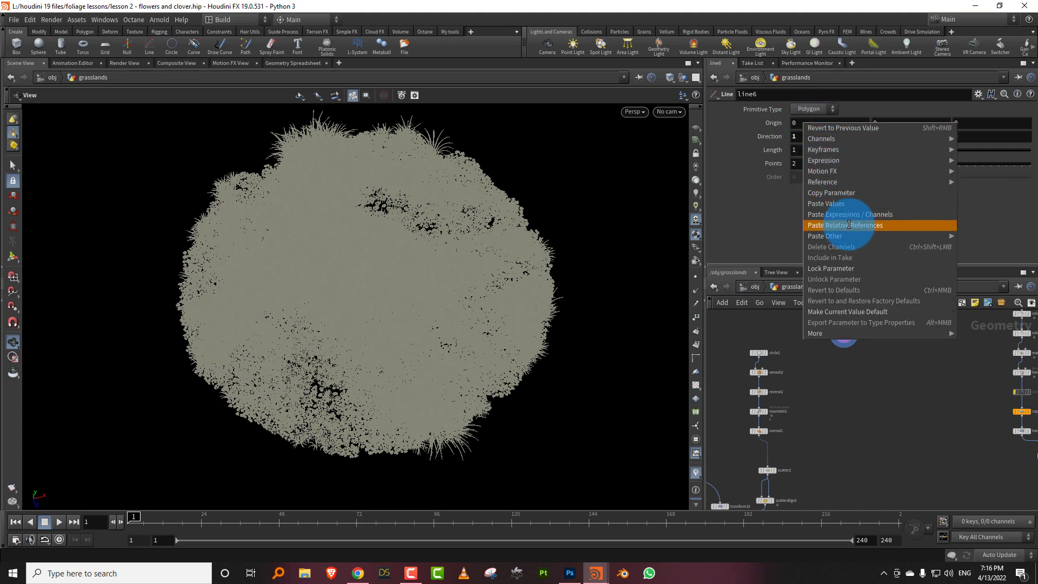
pyautogui.click(849, 225)
pyautogui.click(842, 126)
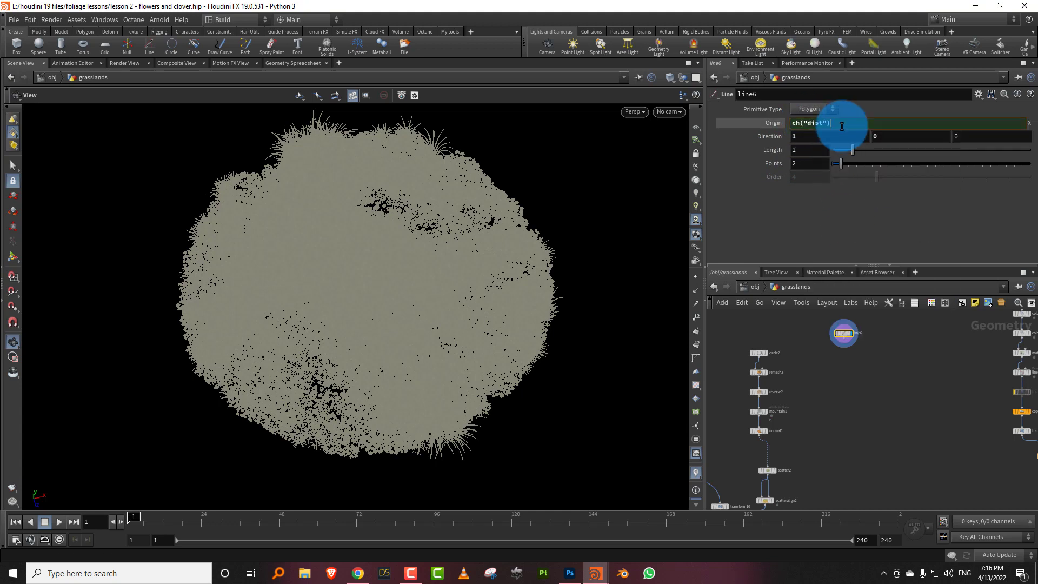
pyautogui.write('/-2')
pyautogui.press('Return')
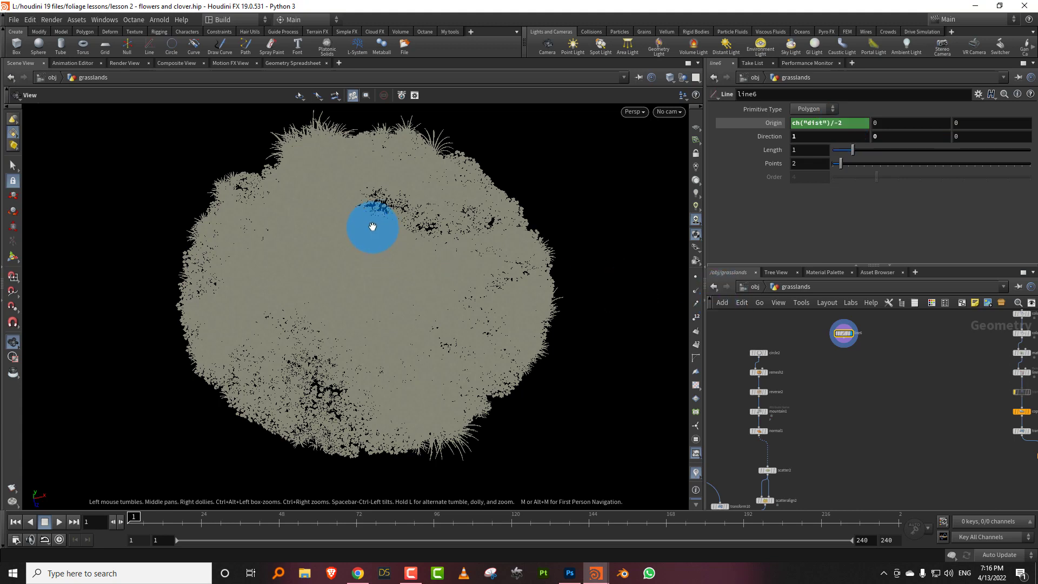
# - Set the line's length to 13.1 and its number of points to 7
pyautogui.press('Return')
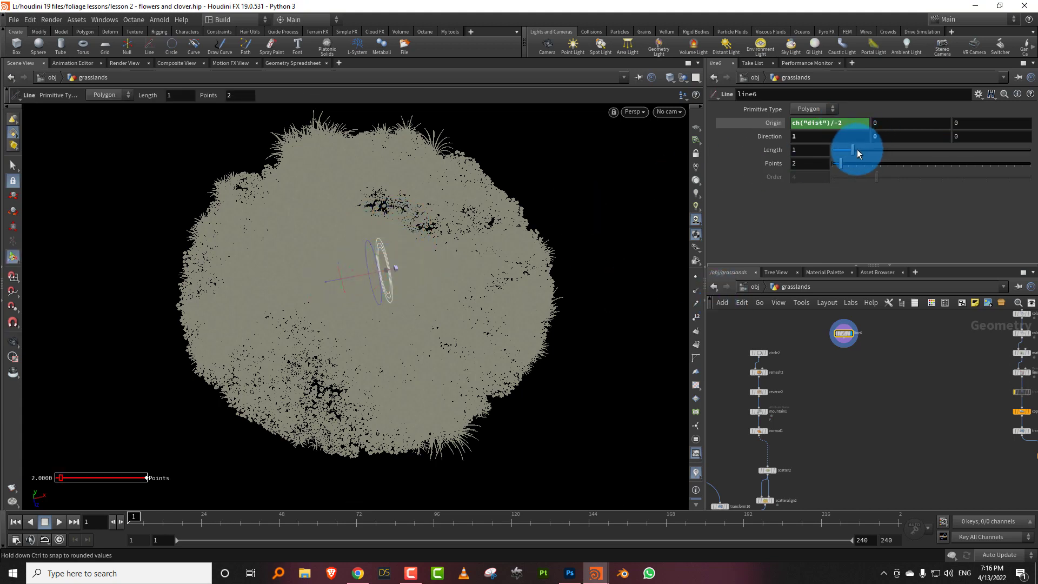
pyautogui.moveTo(858, 149); pyautogui.dragTo(1030, 150)
pyautogui.moveTo(809, 150); pyautogui.dragTo(966, 126, button='middle')
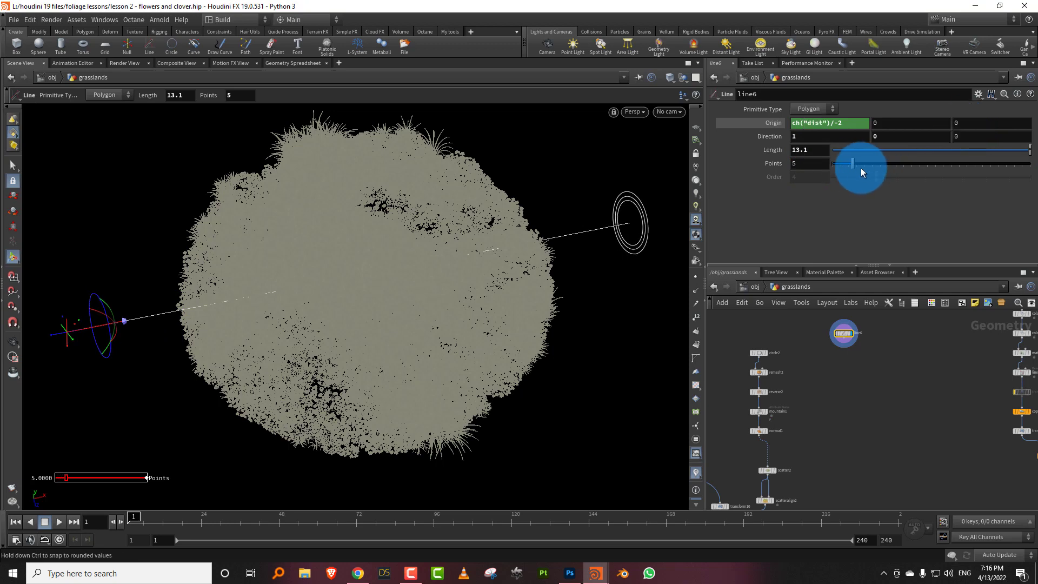
pyautogui.moveTo(861, 168)
pyautogui.mouseDown()
pyautogui.moveTo(875, 166)
pyautogui.moveTo(860, 167)
pyautogui.mouseUp()
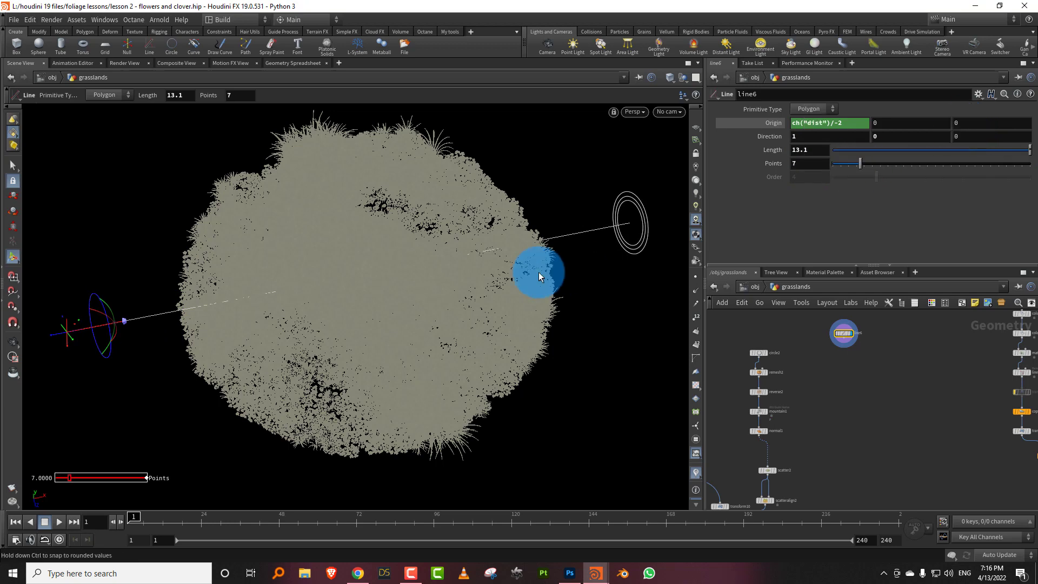
pyautogui.keyDown('alt'); pyautogui.moveTo(533, 278); pyautogui.dragTo(487, 334); pyautogui.keyUp('alt')
# - Append a Point Jitter node to the line and display its result
pyautogui.moveTo(830, 356); pyautogui.dragTo(800, 390, button='middle')
pyautogui.scroll(2, 800, 390)
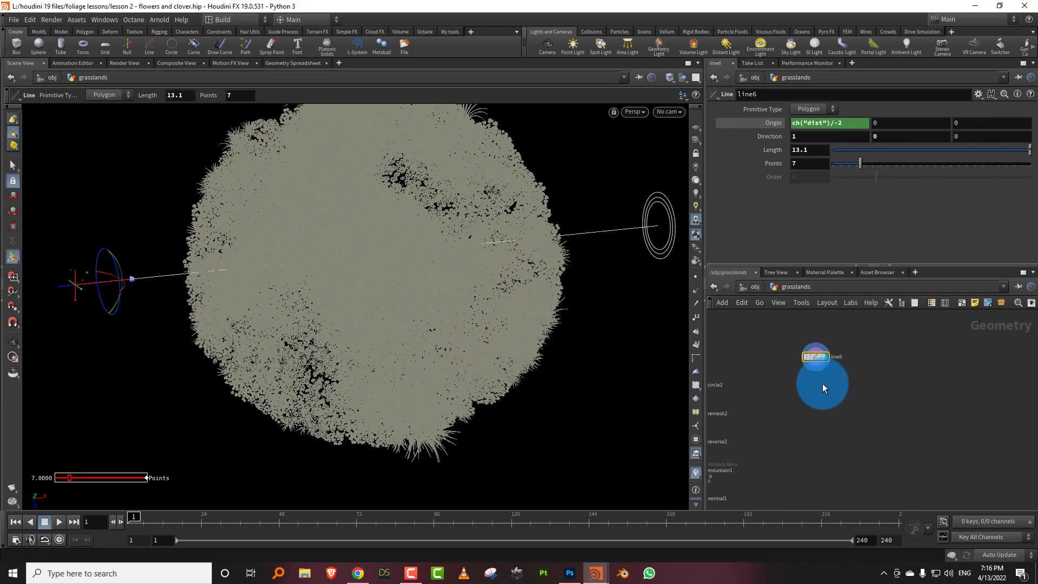
pyautogui.press('Tab')
pyautogui.write('poin')
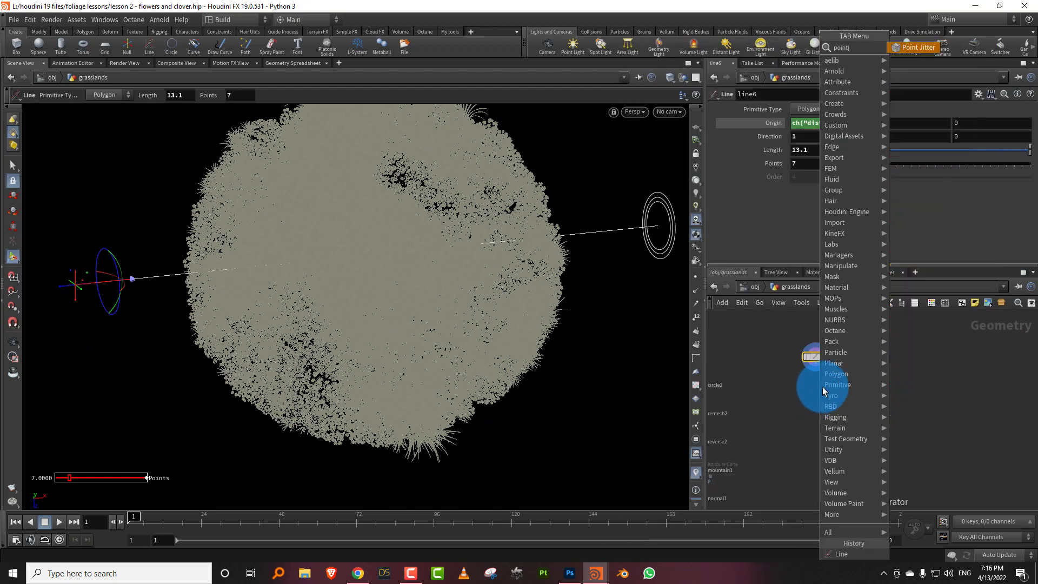
pyautogui.click(927, 76)
pyautogui.click(809, 414)
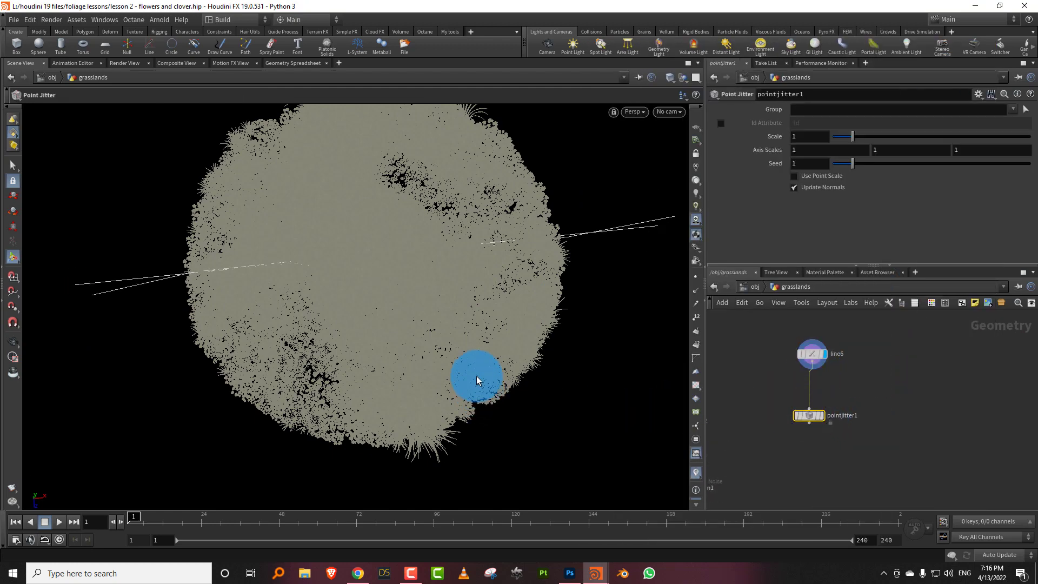
pyautogui.click(823, 416)
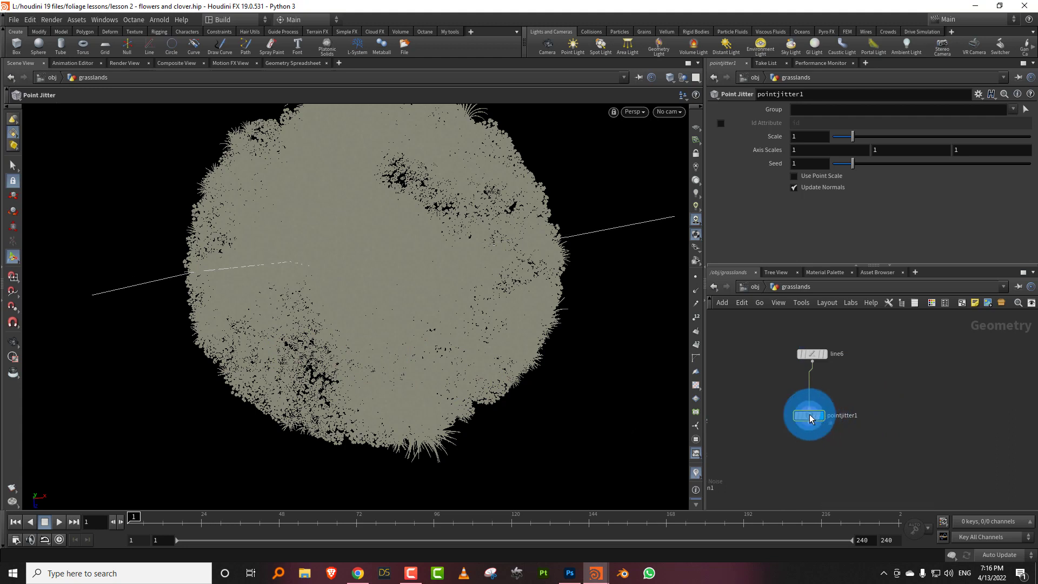
# - Set the Point Jitter's X and Y axis scales to 0 and its overall scale to 4.63
pyautogui.click(802, 152)
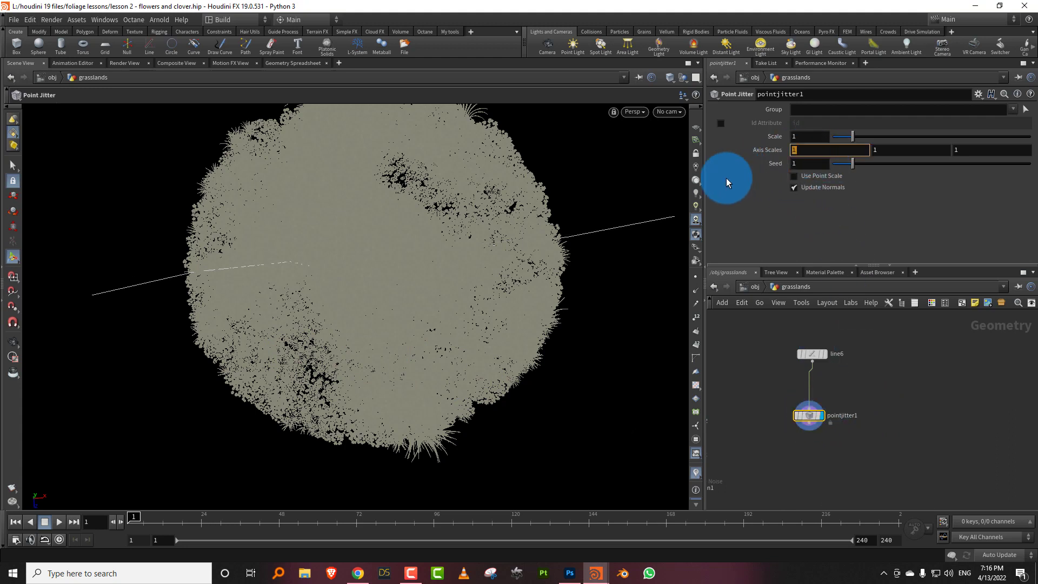
pyautogui.write('0')
pyautogui.press('Tab')
pyautogui.write('0')
pyautogui.press('Return')
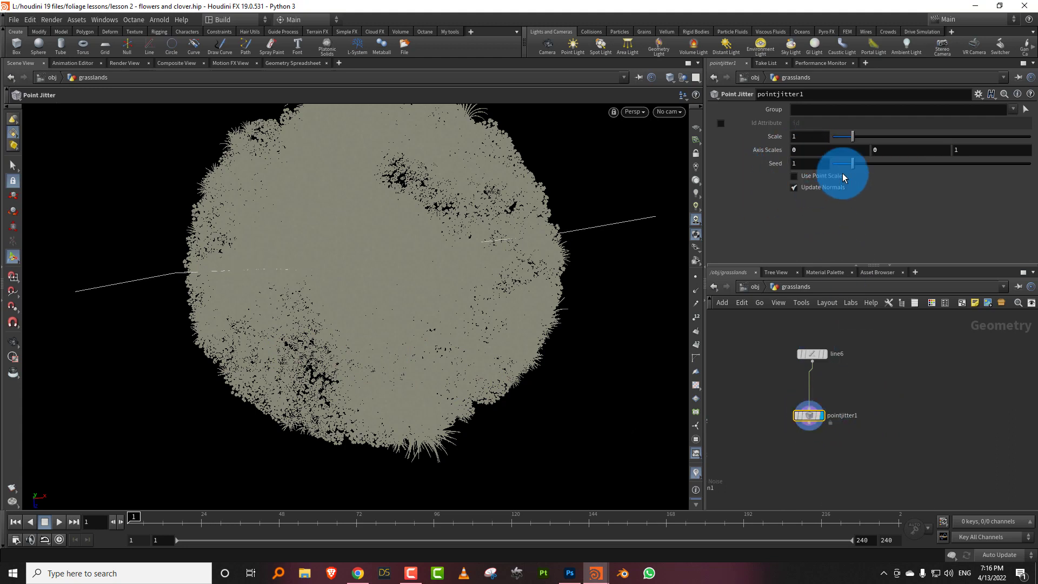
pyautogui.moveTo(853, 136); pyautogui.dragTo(925, 139)
# - Append a Resample node to the Point Jitter node and display its result
pyautogui.moveTo(818, 356); pyautogui.dragTo(831, 357, button='middle')
pyautogui.press('Tab')
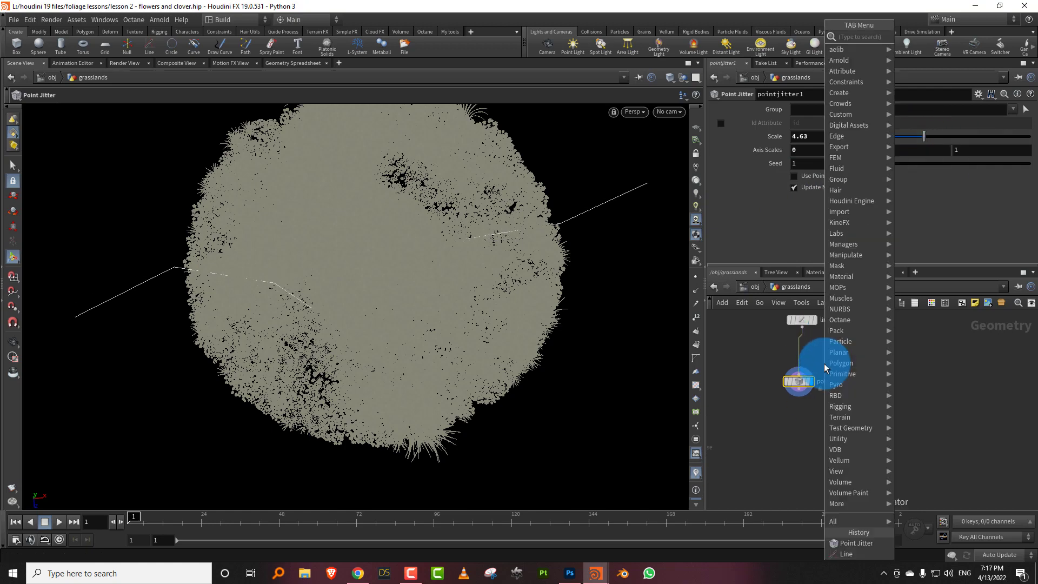
pyautogui.click(922, 76)
pyautogui.click(798, 420)
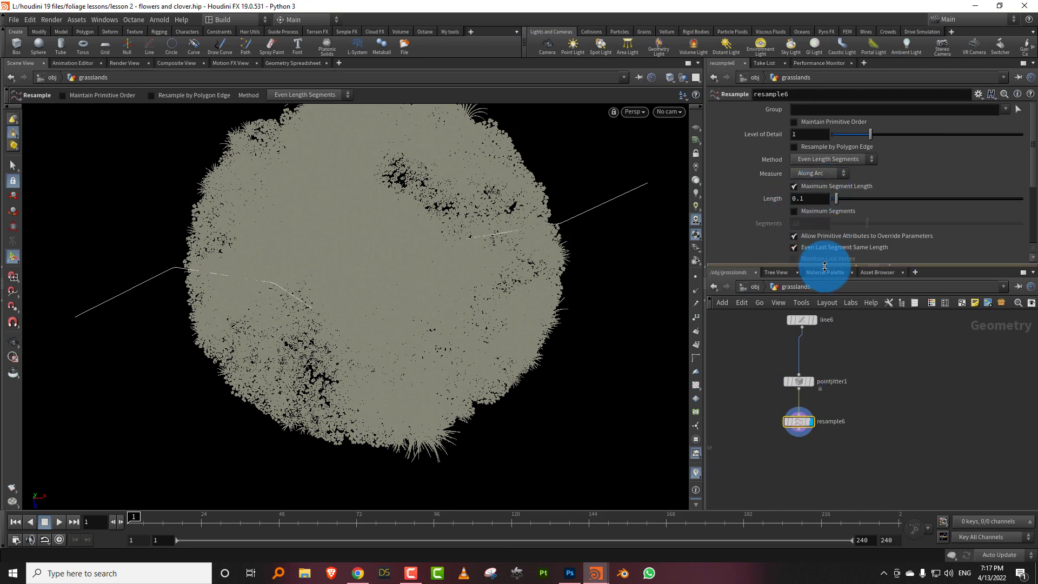
# - Make the Resample node treat polygons as Subdivision Curves and show only its resulting curve in the viewport
pyautogui.moveTo(823, 265); pyautogui.dragTo(814, 314)
pyautogui.click(830, 294)
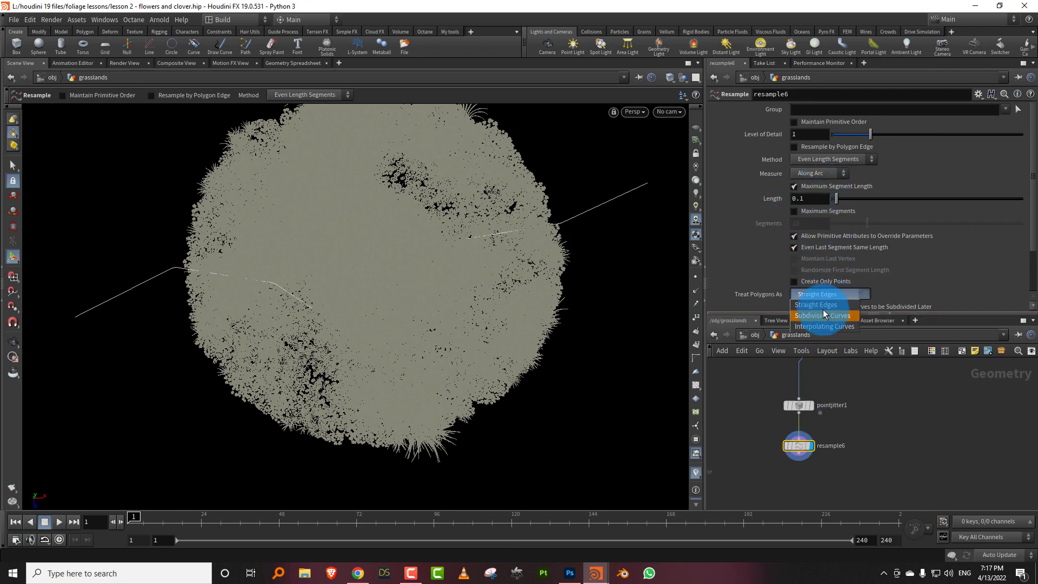
pyautogui.click(824, 315)
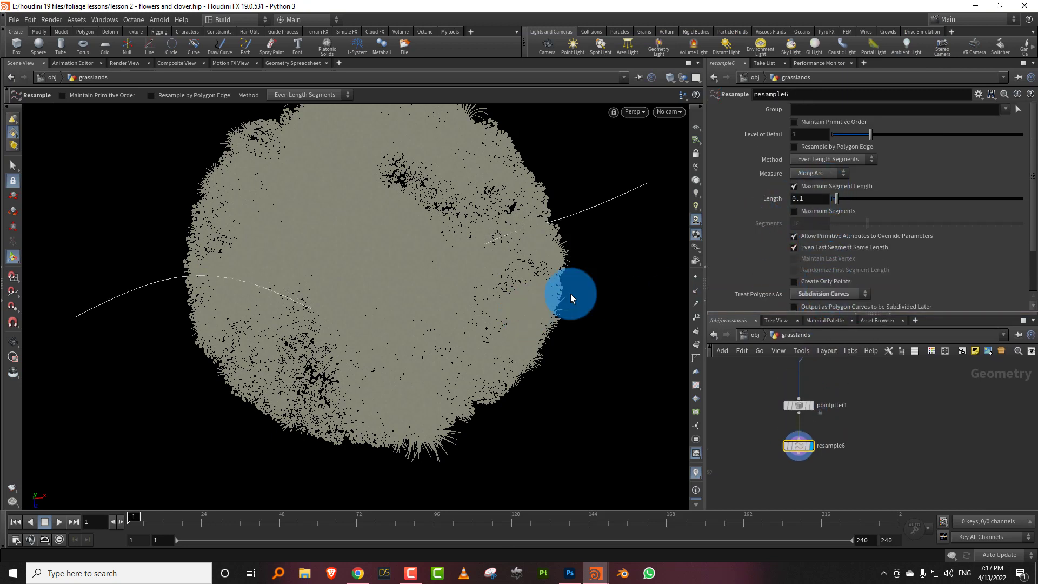
pyautogui.click(810, 448)
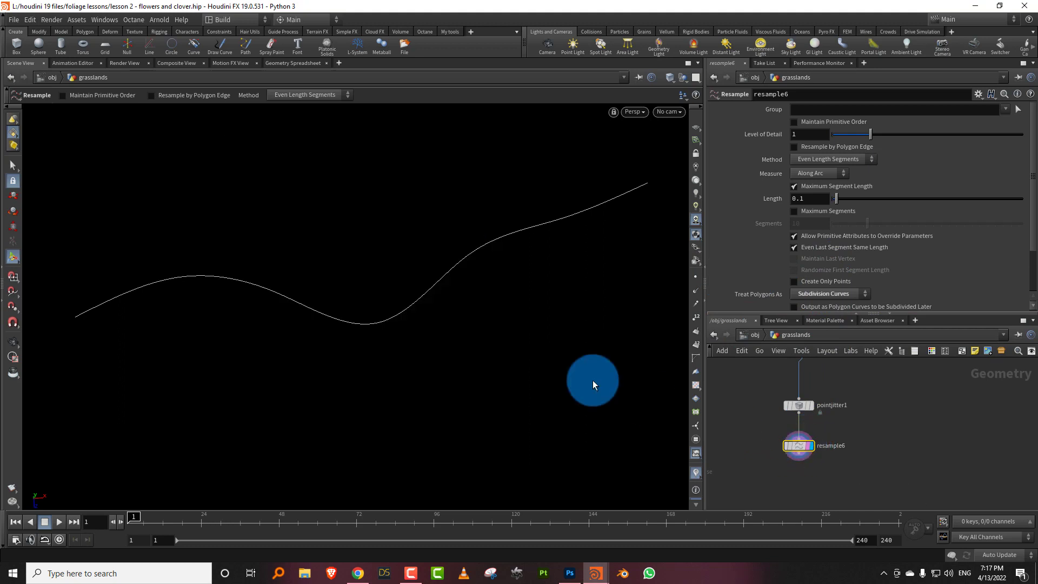
pyautogui.click(697, 279)
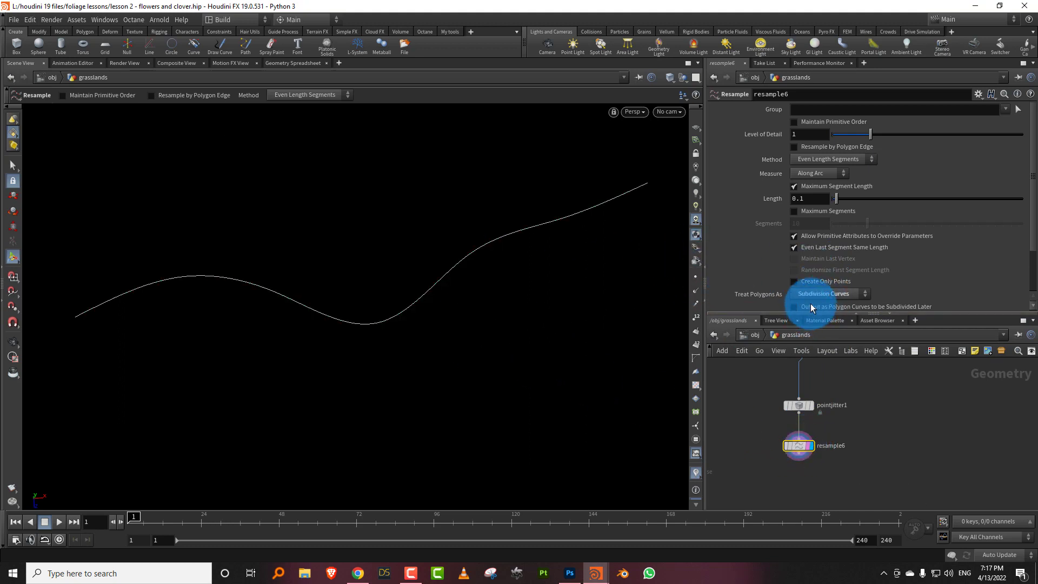
# - Tidy the line, Point Jitter and Resample nodes into an evenly spaced vertical column
pyautogui.moveTo(814, 313); pyautogui.dragTo(823, 232)
pyautogui.moveTo(852, 370); pyautogui.dragTo(910, 405, button='middle')
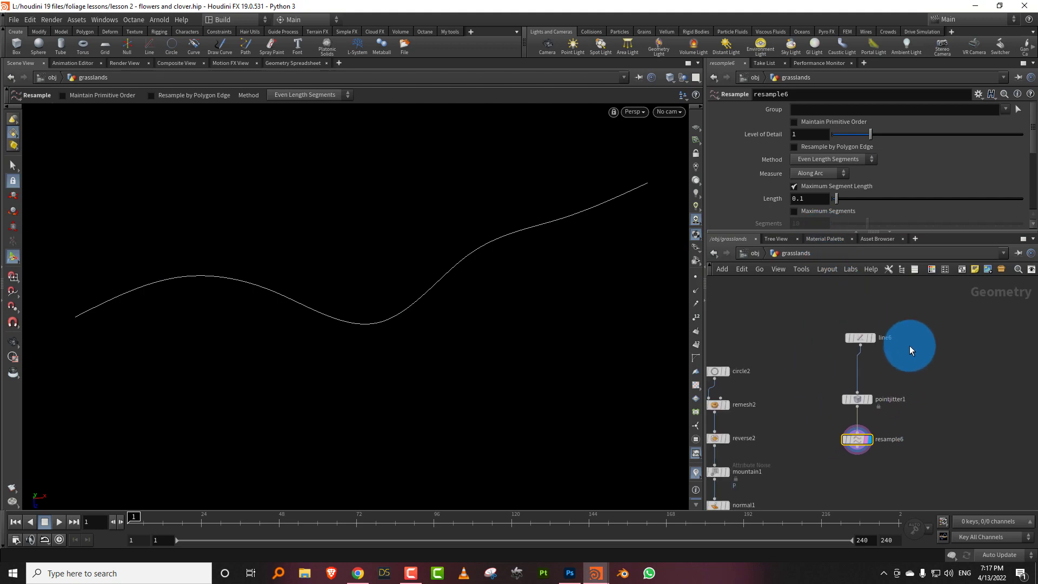
pyautogui.scroll(-2, 910, 347)
pyautogui.moveTo(850, 316); pyautogui.dragTo(836, 392)
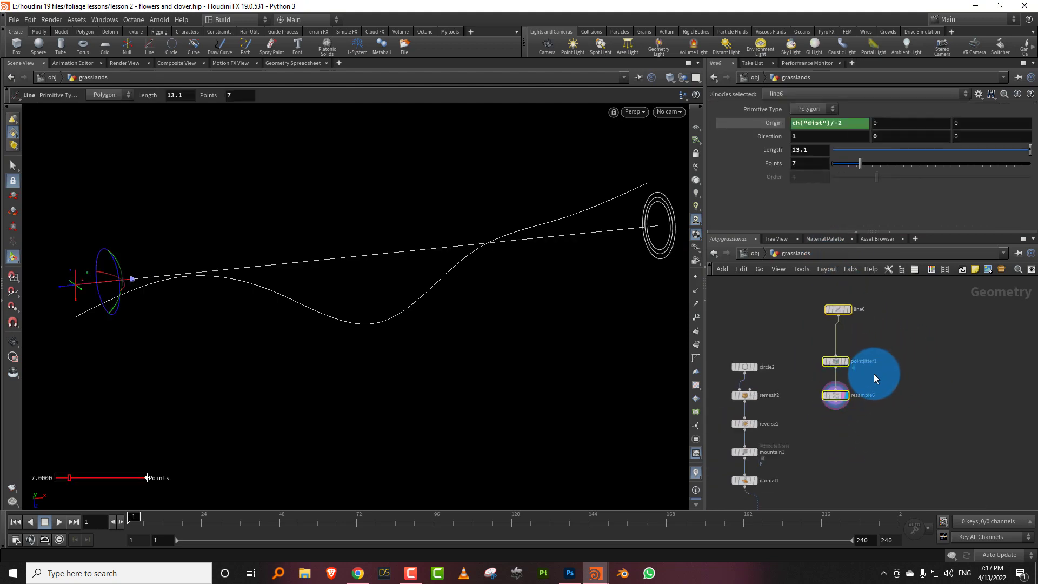
pyautogui.hotkey('shift', 'l')
pyautogui.click(813, 411)
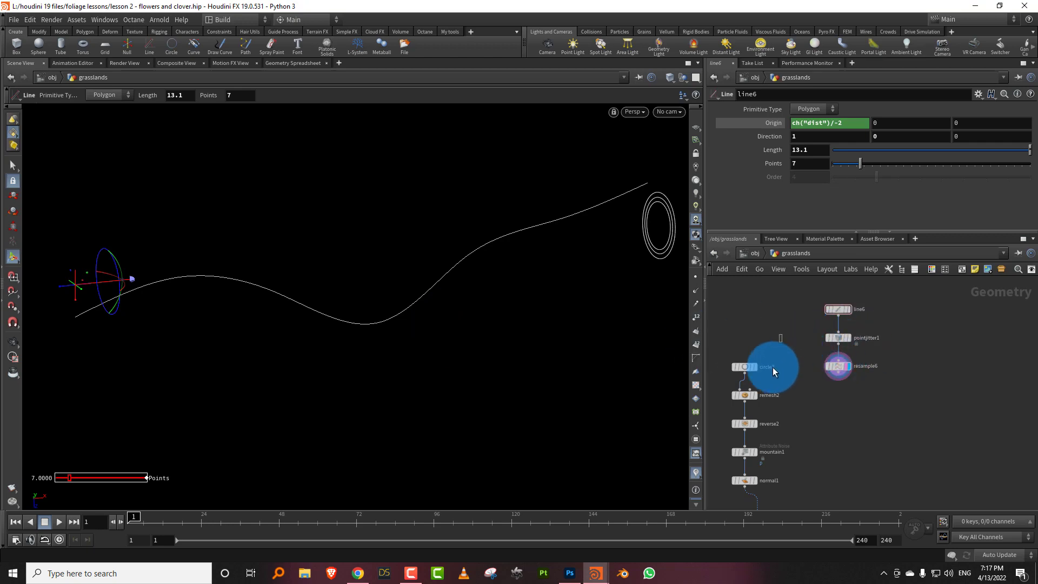
# - Move the circle2, remesh2 and reverse2 nodes up to open a gap above mountain1, and display reverse2
pyautogui.moveTo(729, 433); pyautogui.dragTo(753, 352)
pyautogui.click(777, 395)
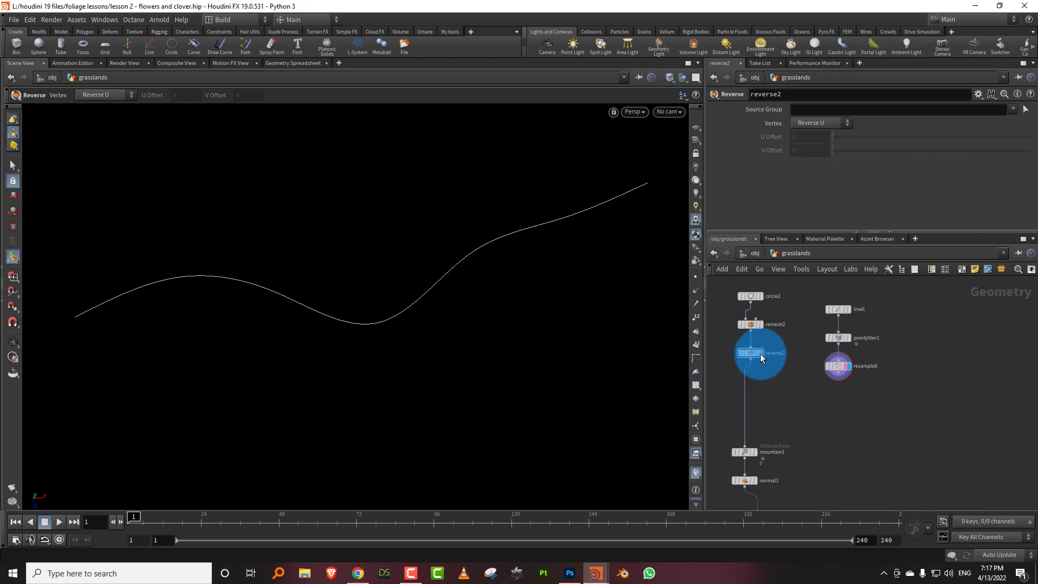
pyautogui.click(759, 353)
pyautogui.press('Escape')
pyautogui.moveTo(384, 345)
pyautogui.mouseDown()
pyautogui.moveTo(487, 287)
pyautogui.moveTo(582, 303)
pyautogui.mouseUp()
pyautogui.press('Return')
# - Switch the viewport lighting to a plain mode that shades the disc neutral grey instead of blue
pyautogui.press('Tab')
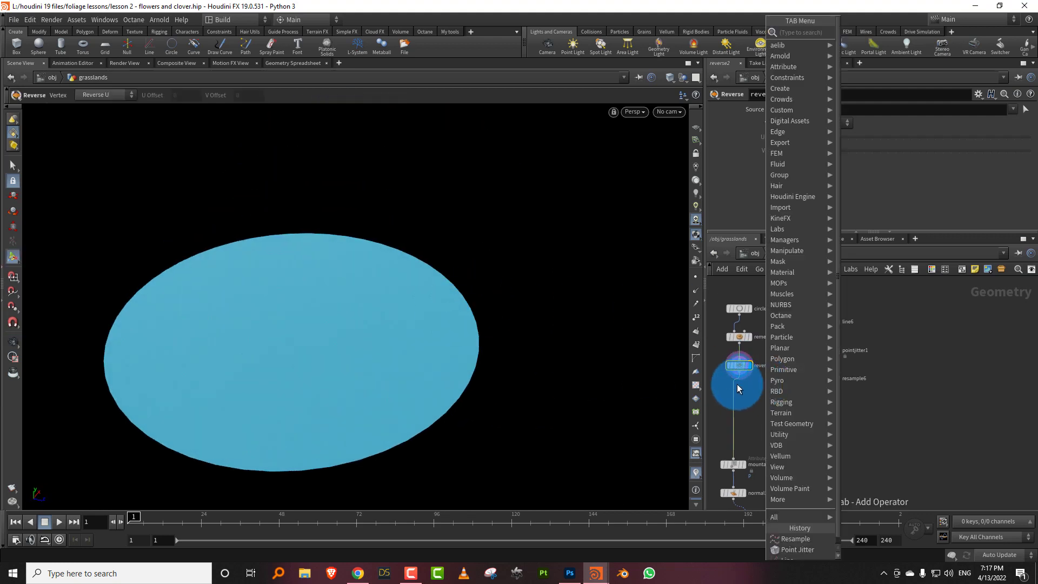
pyautogui.press('Escape')
pyautogui.click(699, 179)
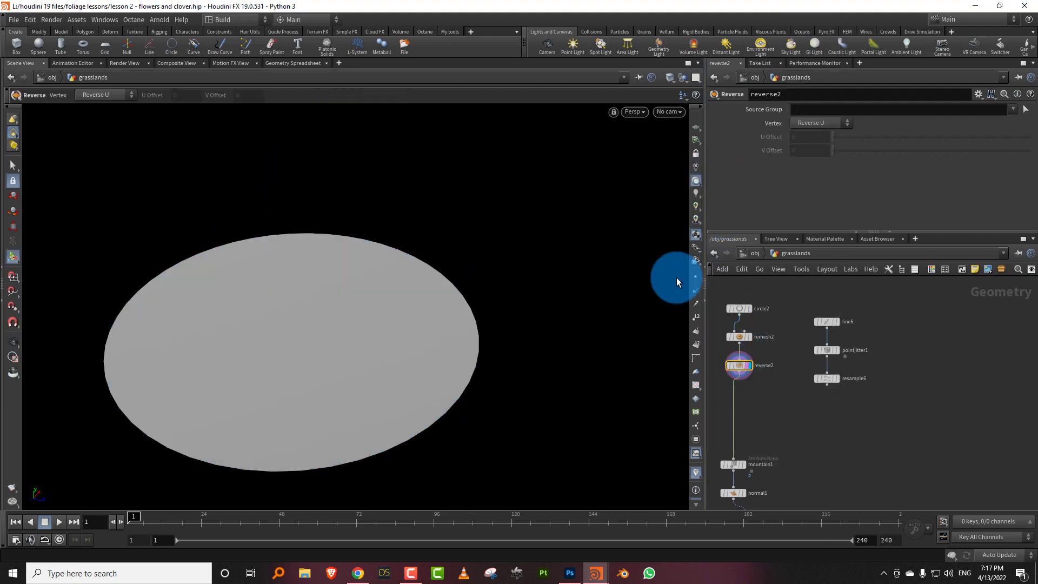
pyautogui.click(696, 220)
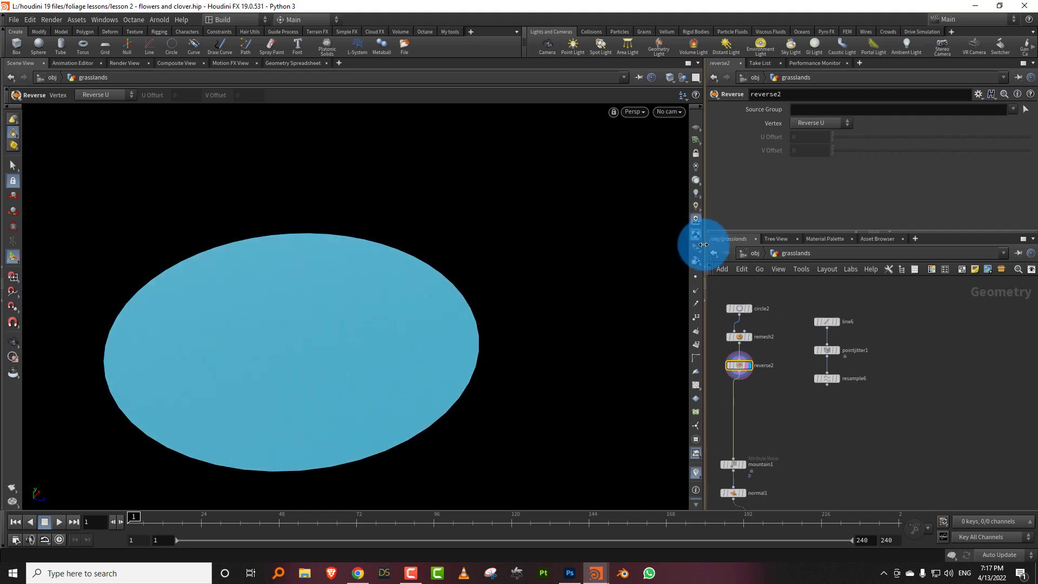
pyautogui.click(696, 181)
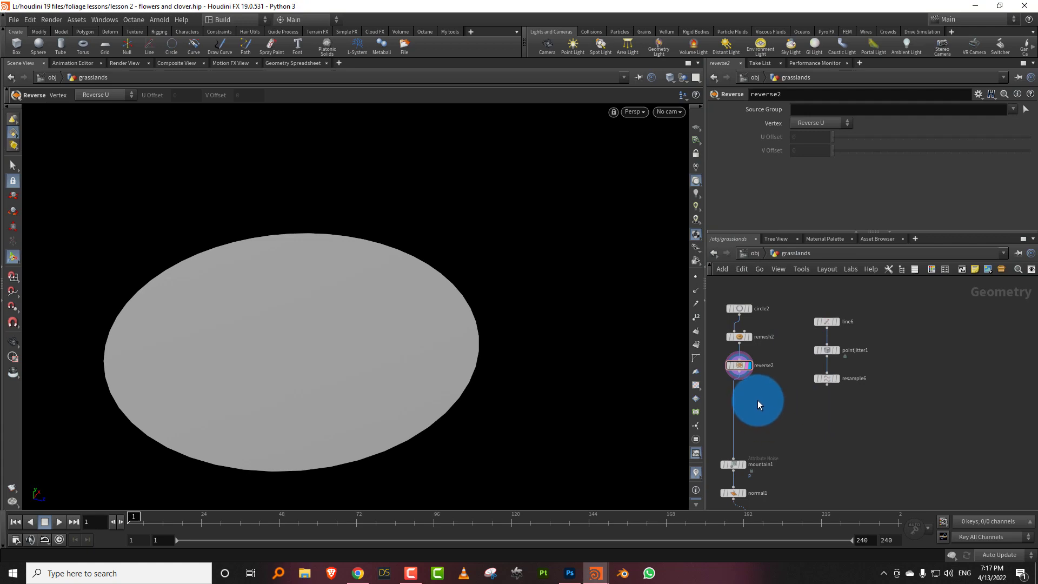
# - Insert a Mask from Geometry node between reverse2 and mountain1, wire resample6 into its second input, and display it
pyautogui.press('Tab')
pyautogui.write('m')
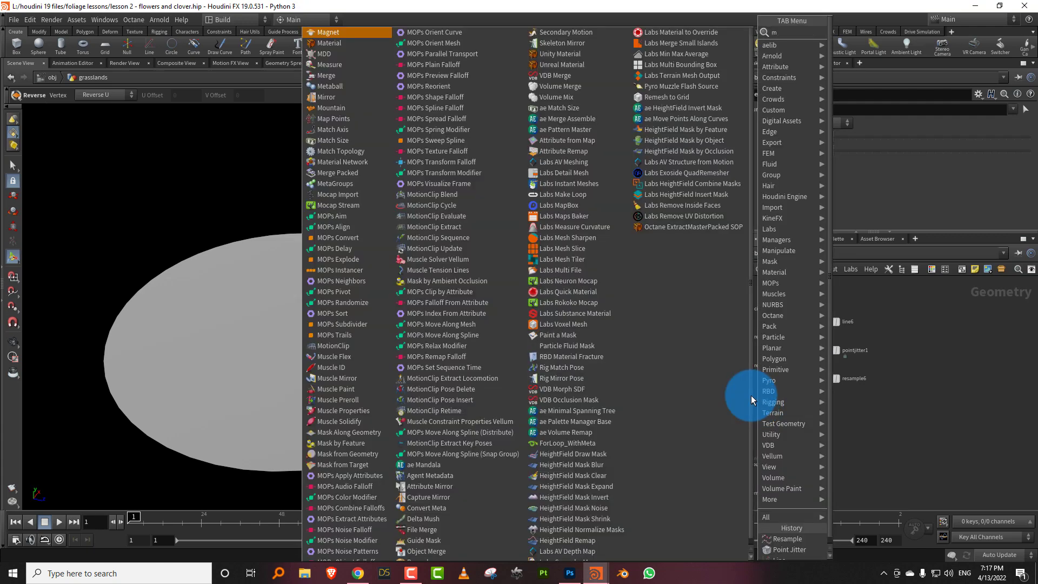
pyautogui.write('ask')
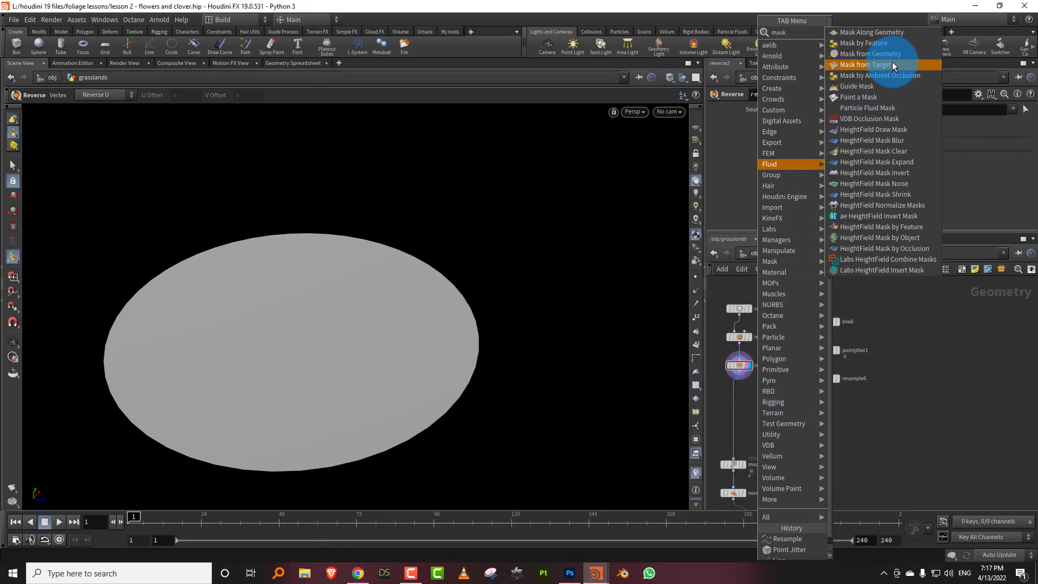
pyautogui.click(890, 55)
pyautogui.click(737, 413)
pyautogui.moveTo(736, 412); pyautogui.dragTo(767, 419)
pyautogui.moveTo(827, 384); pyautogui.dragTo(769, 414)
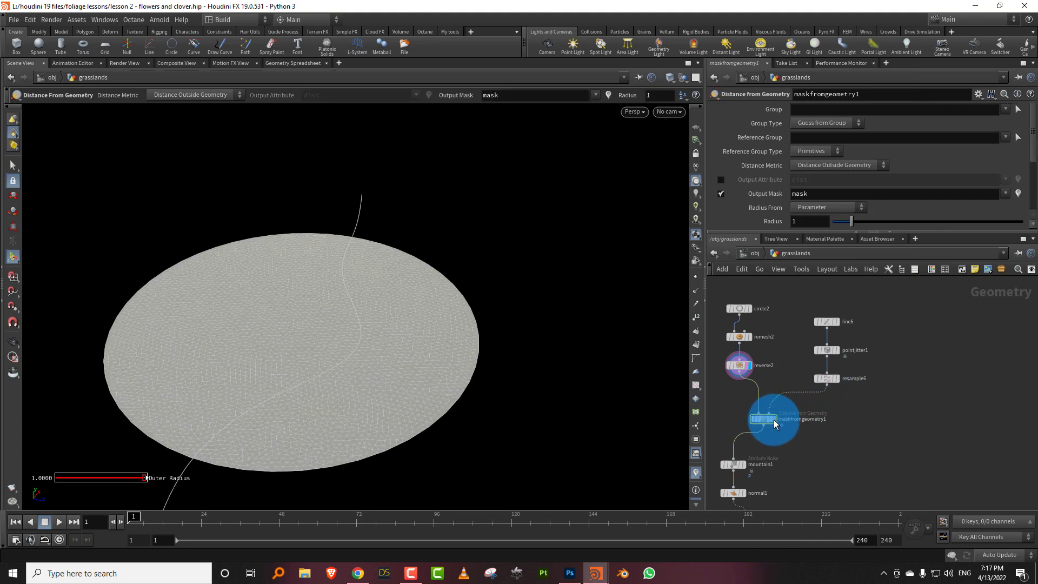
pyautogui.click(774, 420)
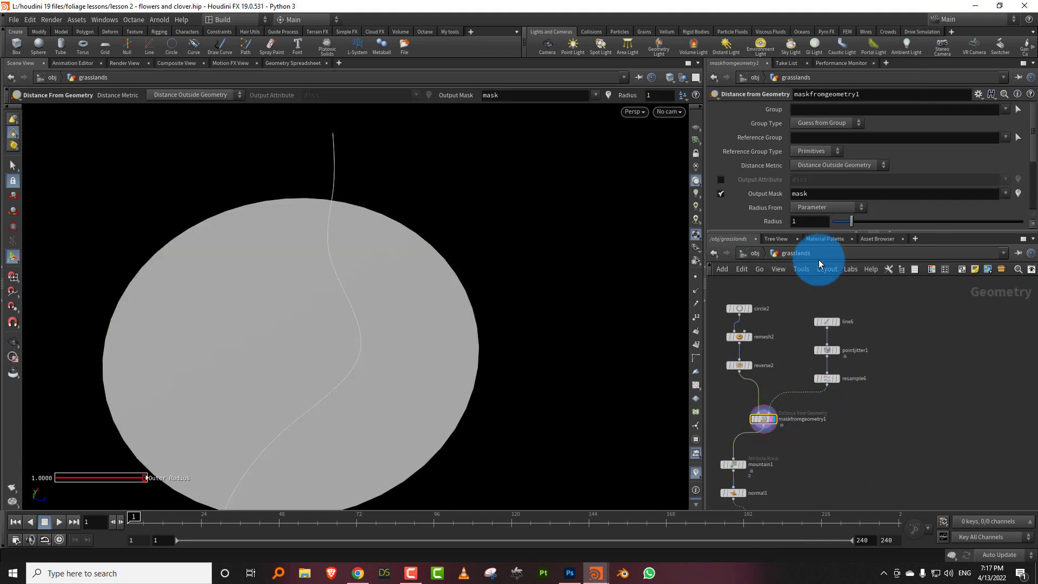
# - Set the mask node's radius to 1.57 and visualize its mask attribute from the node information
pyautogui.moveTo(864, 226); pyautogui.dragTo(862, 222)
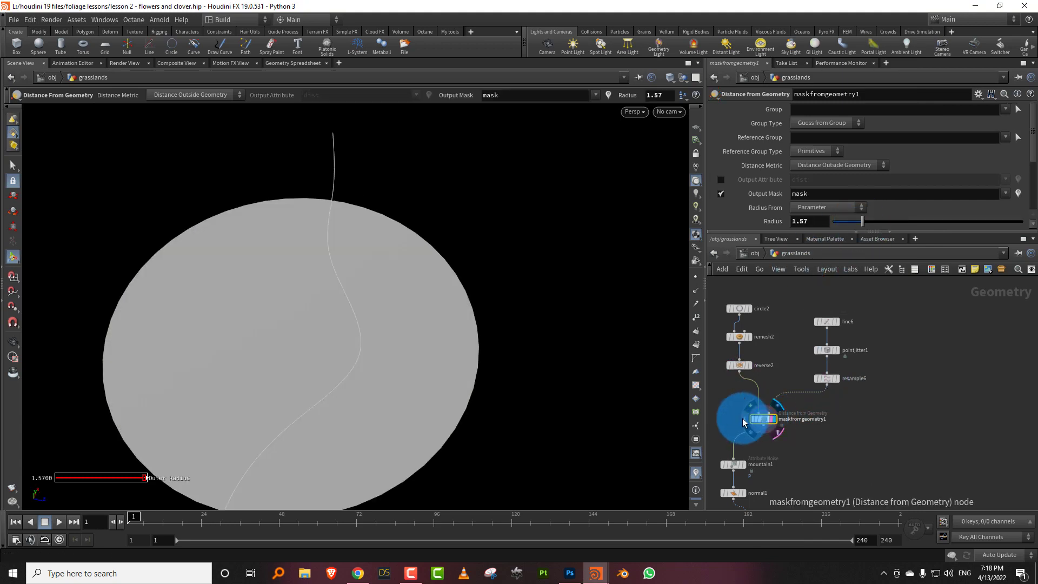
pyautogui.middleClick(775, 415)
pyautogui.click(519, 326)
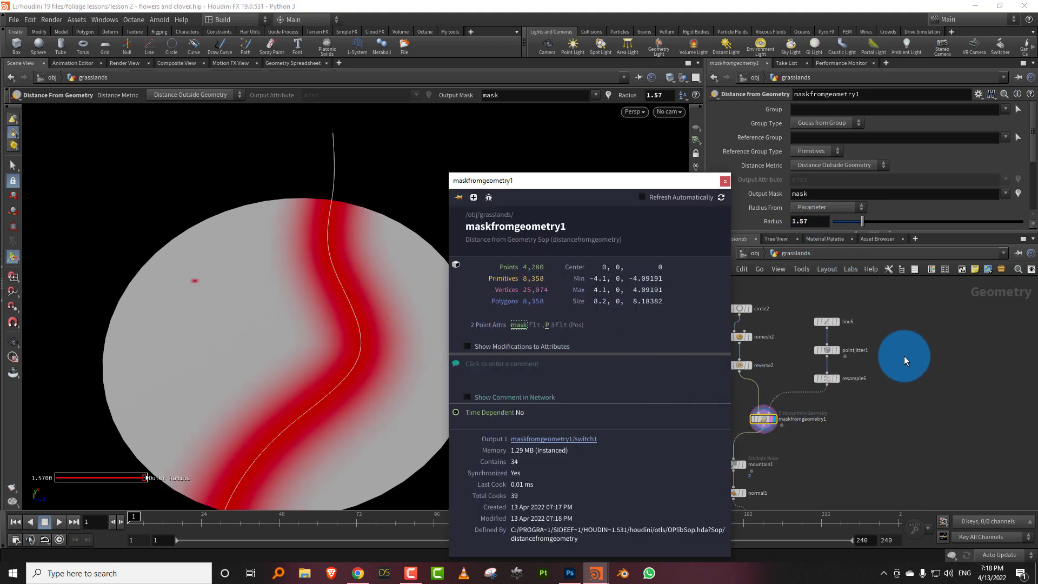
# - Fine-tune the mask node's radius, ending at 1.6, while viewing the masked band on the disc up close
pyautogui.moveTo(863, 222); pyautogui.dragTo(860, 221)
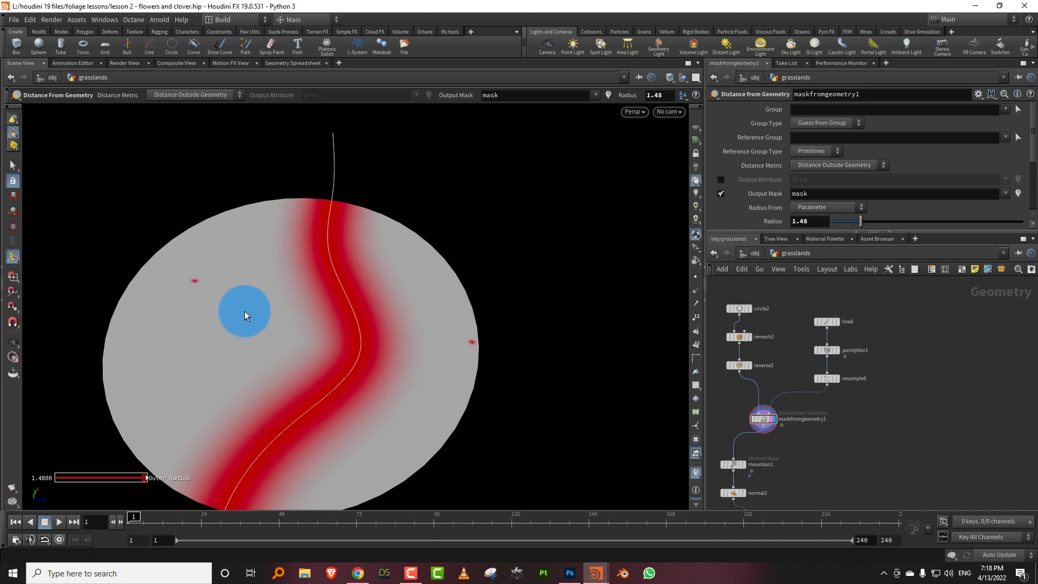
pyautogui.press('Escape')
pyautogui.moveTo(194, 283); pyautogui.dragTo(260, 290)
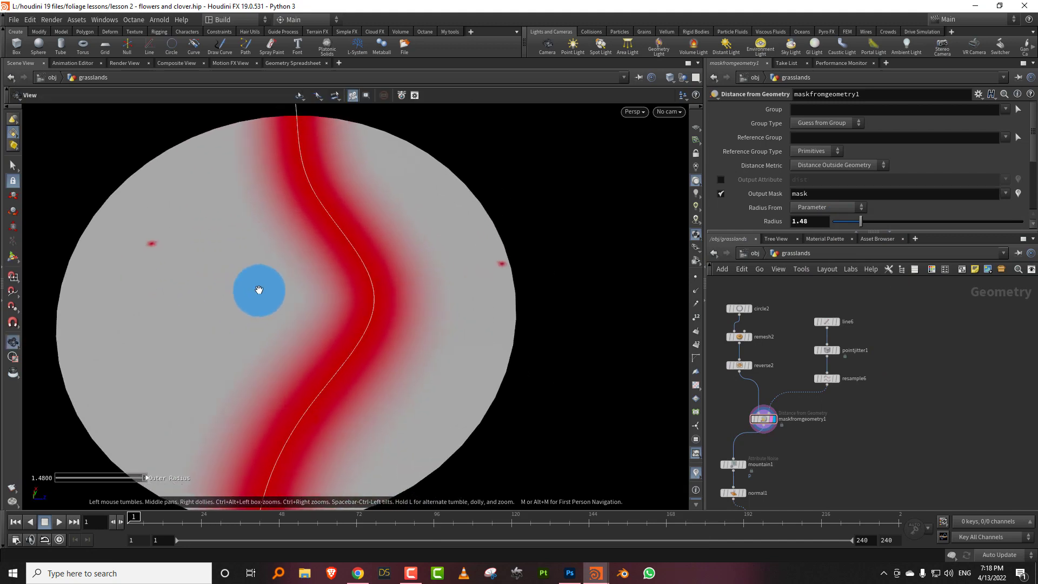
pyautogui.press('Return')
pyautogui.click(860, 223)
pyautogui.moveTo(860, 227); pyautogui.dragTo(863, 223)
pyautogui.click(779, 342)
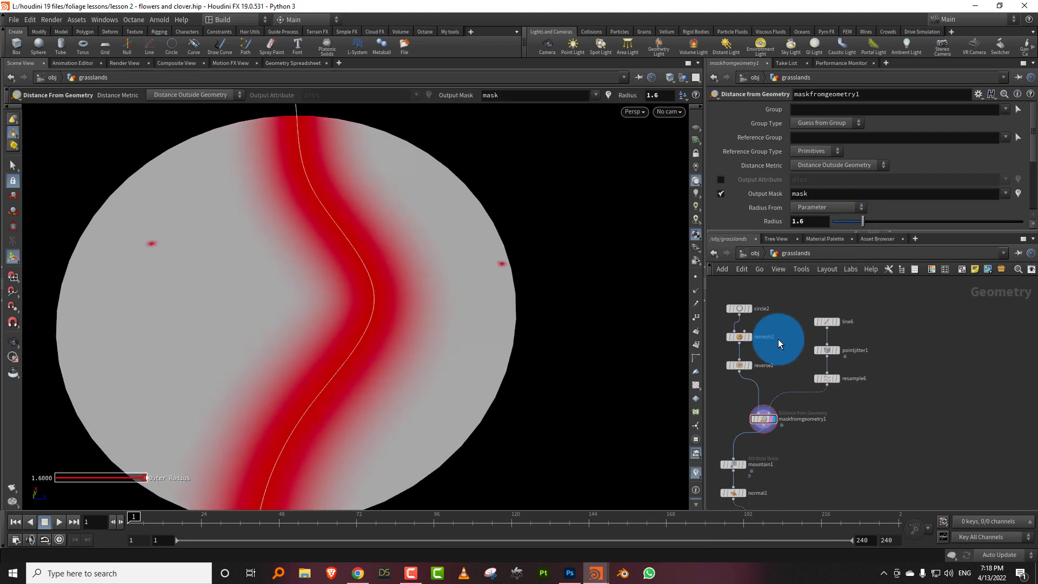
# - Set the remesh2 node's target size to 0.091 and review the mask on the finer mesh
pyautogui.click(728, 331)
pyautogui.click(920, 382)
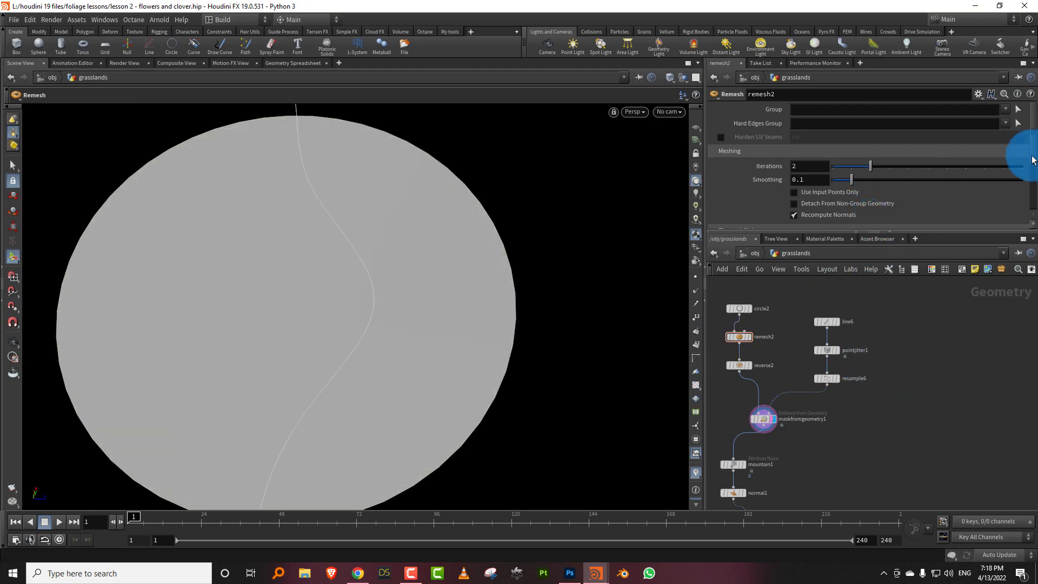
pyautogui.moveTo(1033, 153); pyautogui.dragTo(1032, 186)
pyautogui.moveTo(851, 196); pyautogui.dragTo(852, 196)
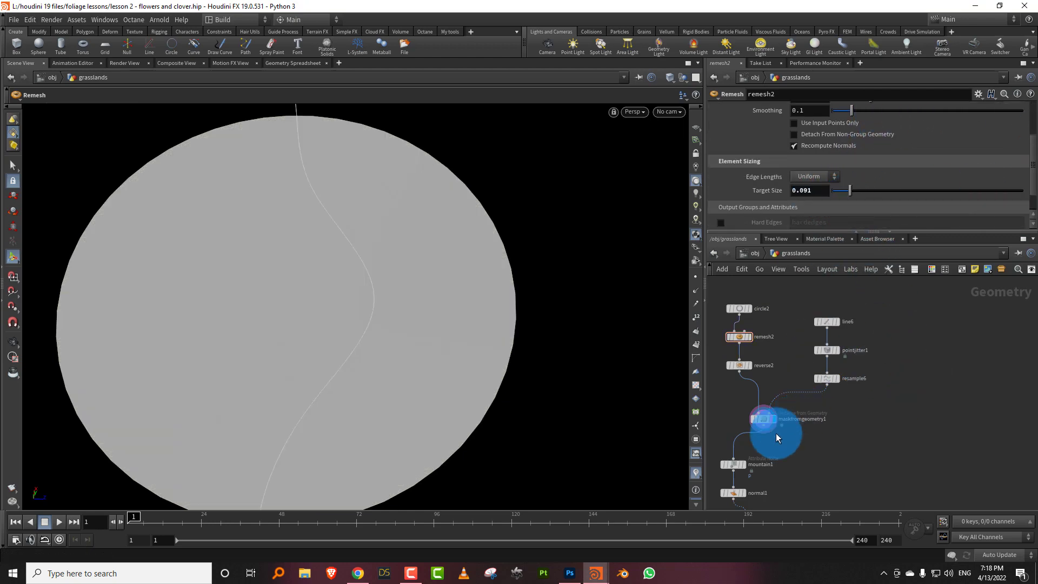
pyautogui.click(763, 419)
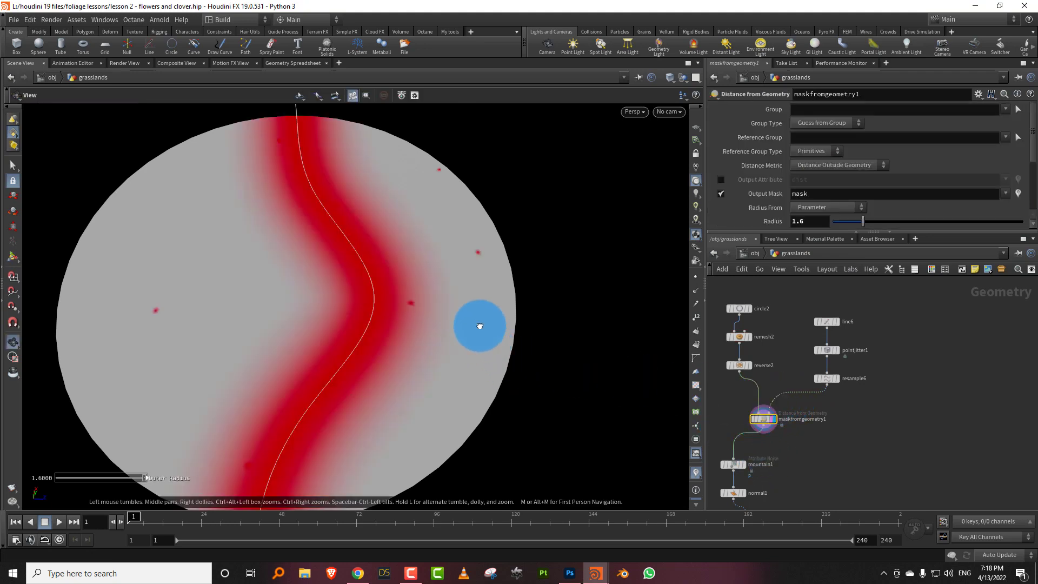
pyautogui.moveTo(480, 326)
pyautogui.keyDown('alt'); pyautogui.mouseDown()
pyautogui.moveTo(476, 312)
pyautogui.moveTo(485, 310)
pyautogui.mouseUp(); pyautogui.keyUp('alt')
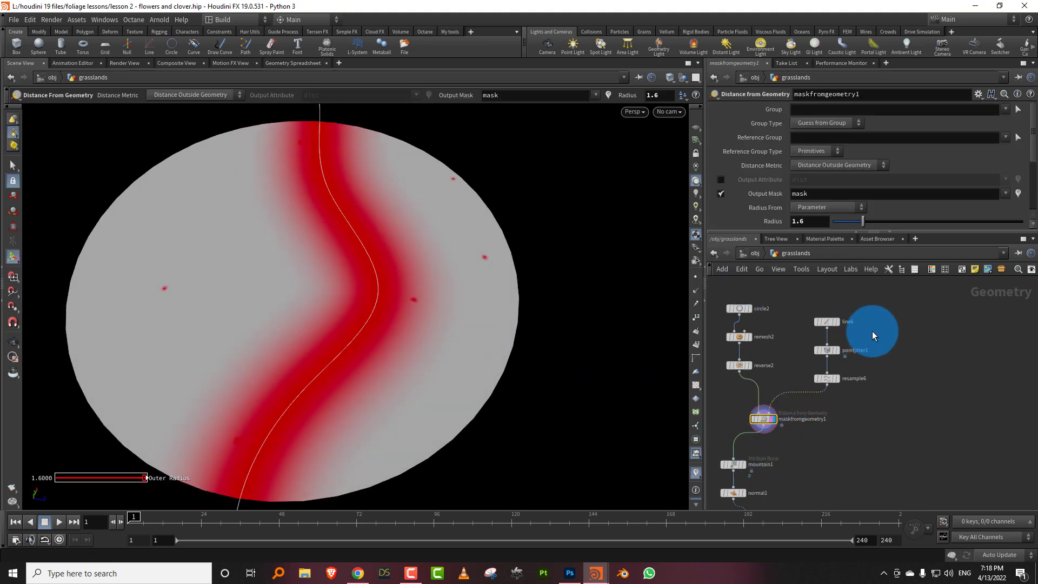
# - Move the line6, pointjitter1 and resample6 nodes higher above the mask node, and reselect maskfromgeometry1
pyautogui.keyDown('shift'); pyautogui.click(828, 349); pyautogui.keyUp('shift')
pyautogui.keyDown('shift'); pyautogui.click(831, 380); pyautogui.keyUp('shift')
pyautogui.moveTo(831, 378); pyautogui.dragTo(840, 343)
pyautogui.click(799, 407)
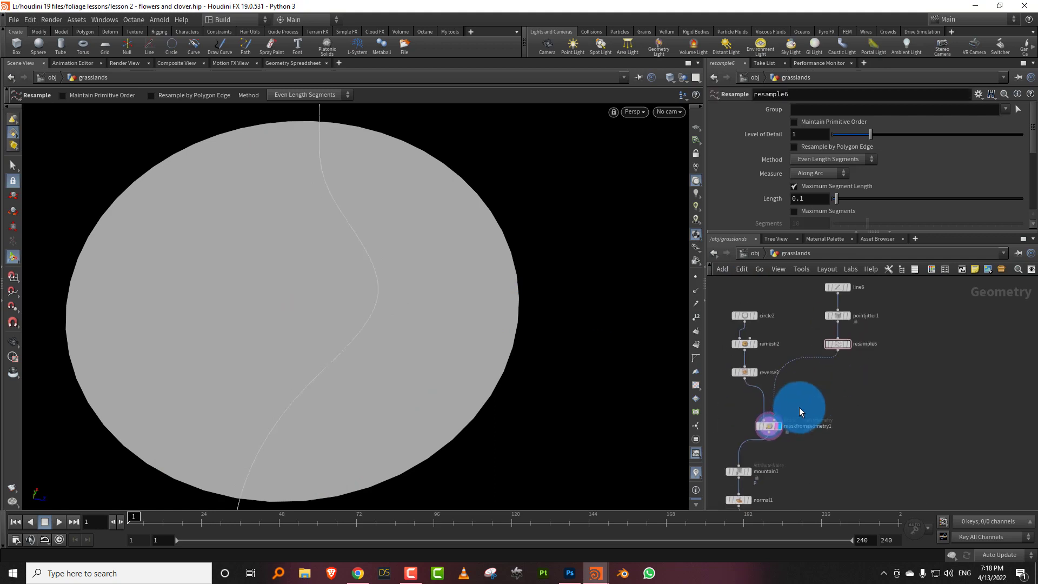
pyautogui.click(762, 427)
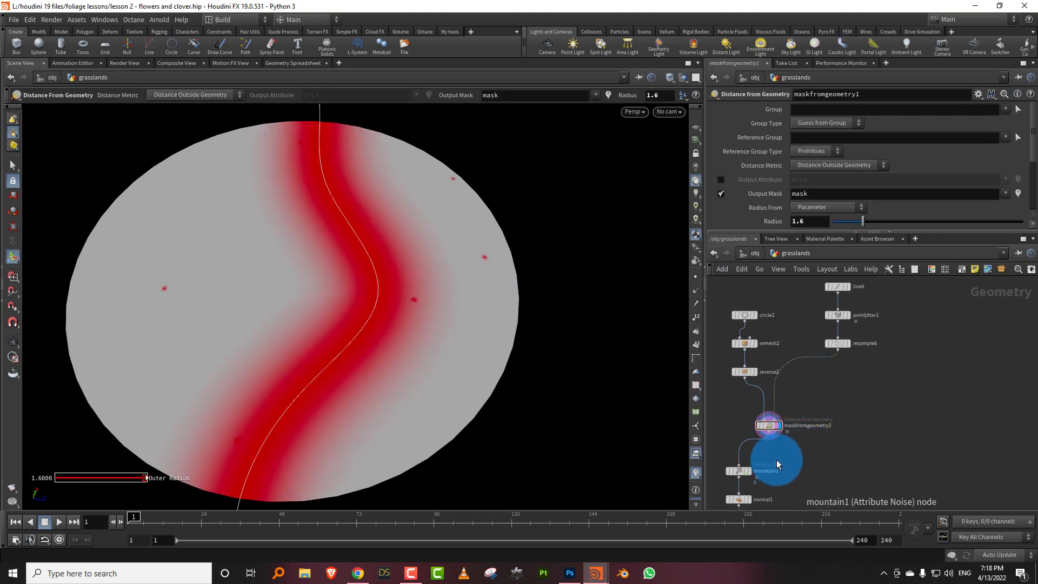
# - Insert a Color node between maskfromgeometry1 and mountain1
pyautogui.click(738, 471)
pyautogui.click(793, 443)
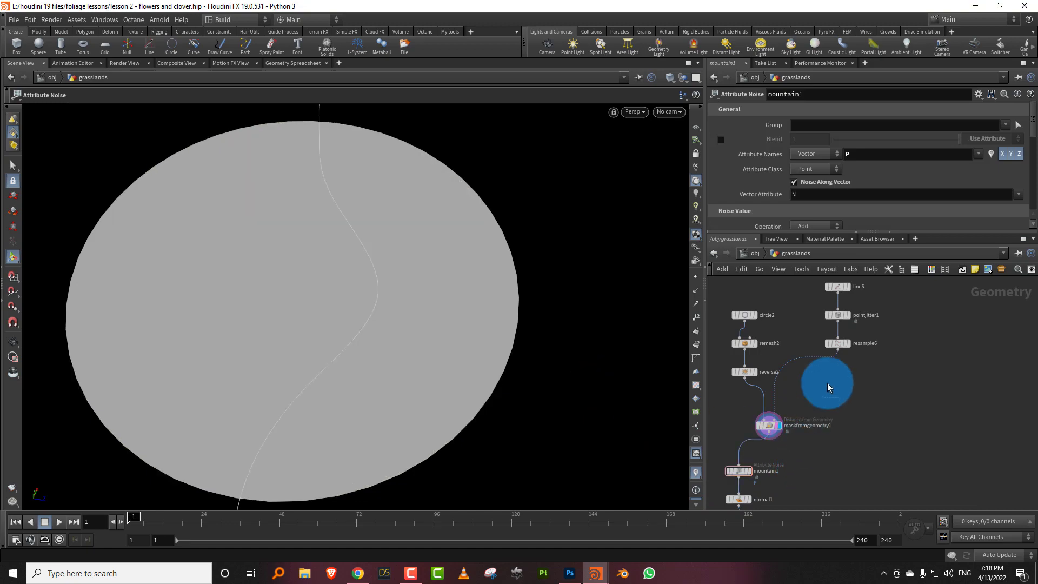
pyautogui.press('Tab')
pyautogui.write('lor')
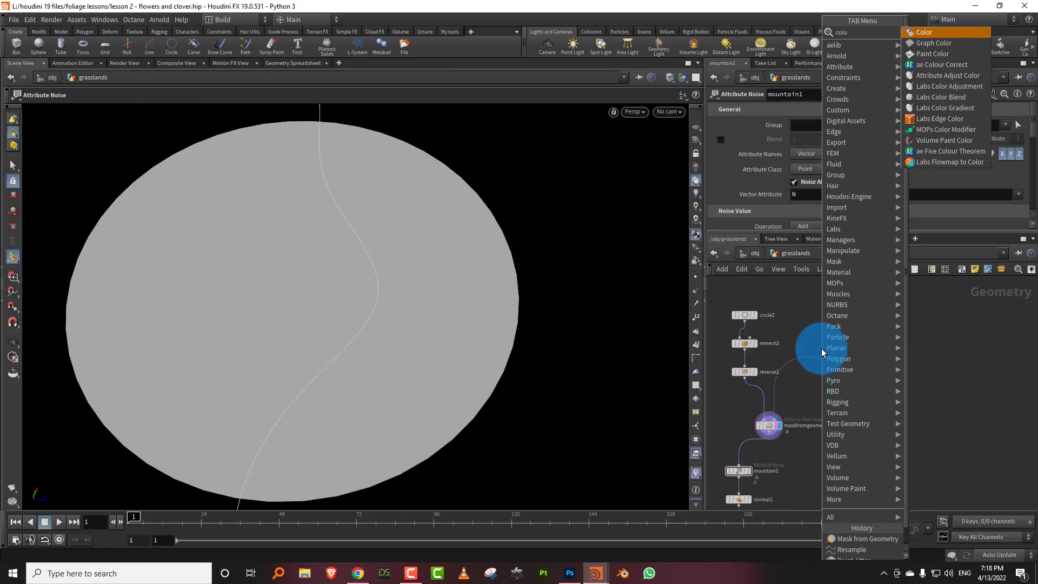
pyautogui.click(941, 32)
pyautogui.click(751, 447)
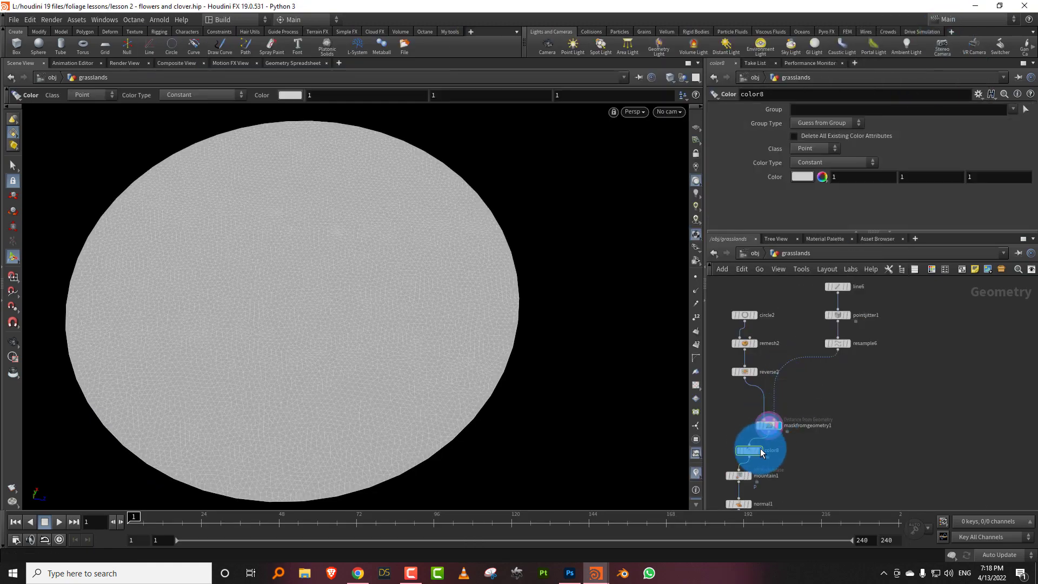
# - Set the Color node's type to Ramp from Attribute and drive it with the mask attribute
pyautogui.click(847, 162)
pyautogui.click(846, 196)
pyautogui.click(1017, 177)
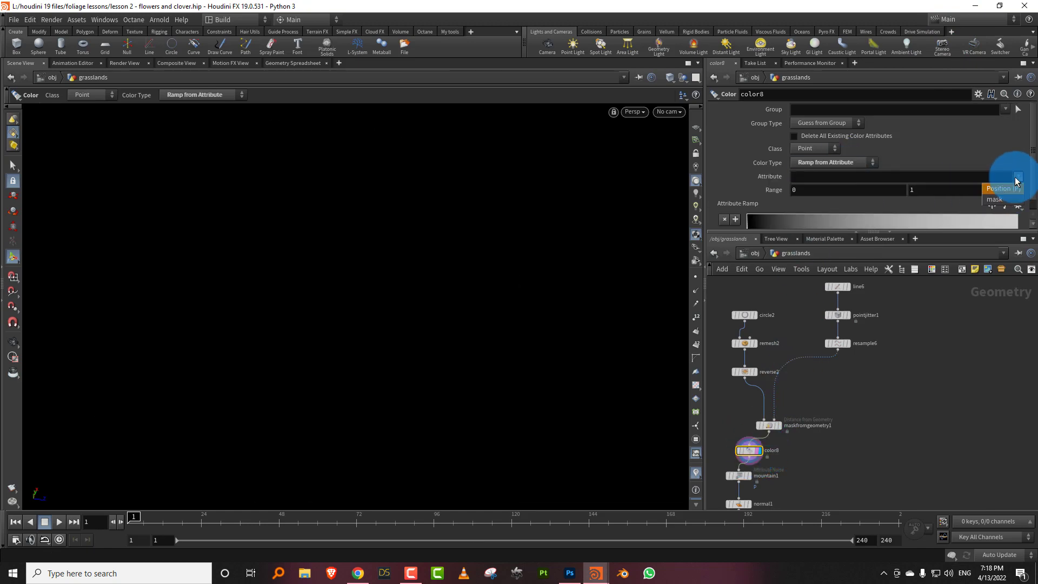
pyautogui.click(997, 200)
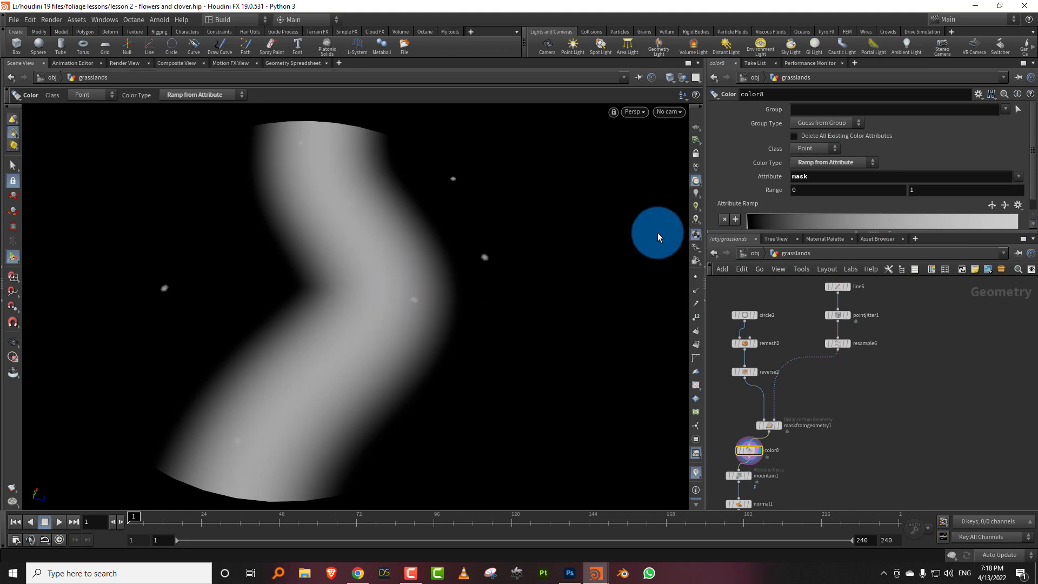
# - Narrow the road mask by setting the maskfromgeometry1 radius to 1.05
pyautogui.click(769, 425)
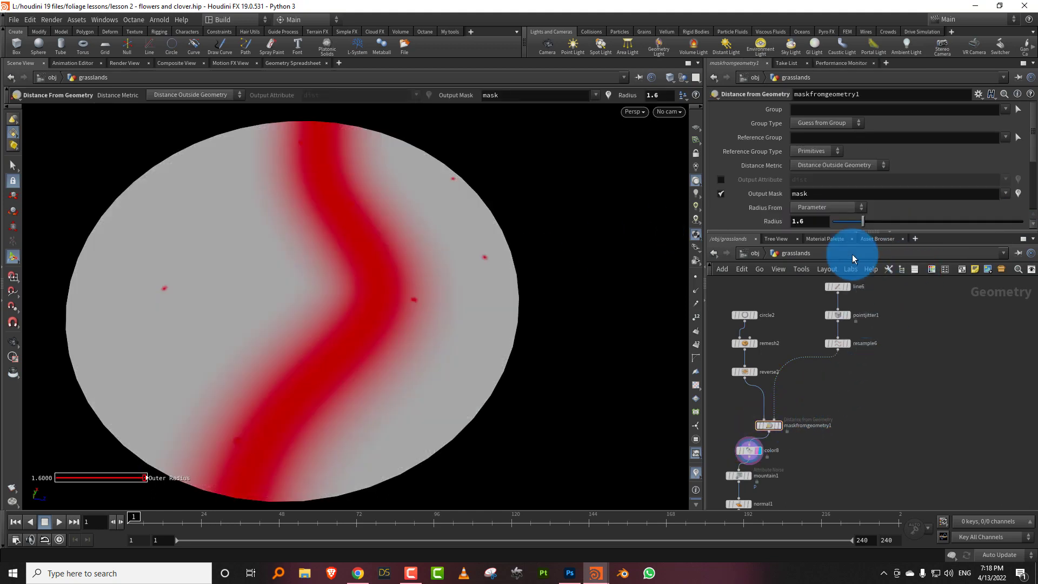
pyautogui.moveTo(862, 222); pyautogui.dragTo(853, 221)
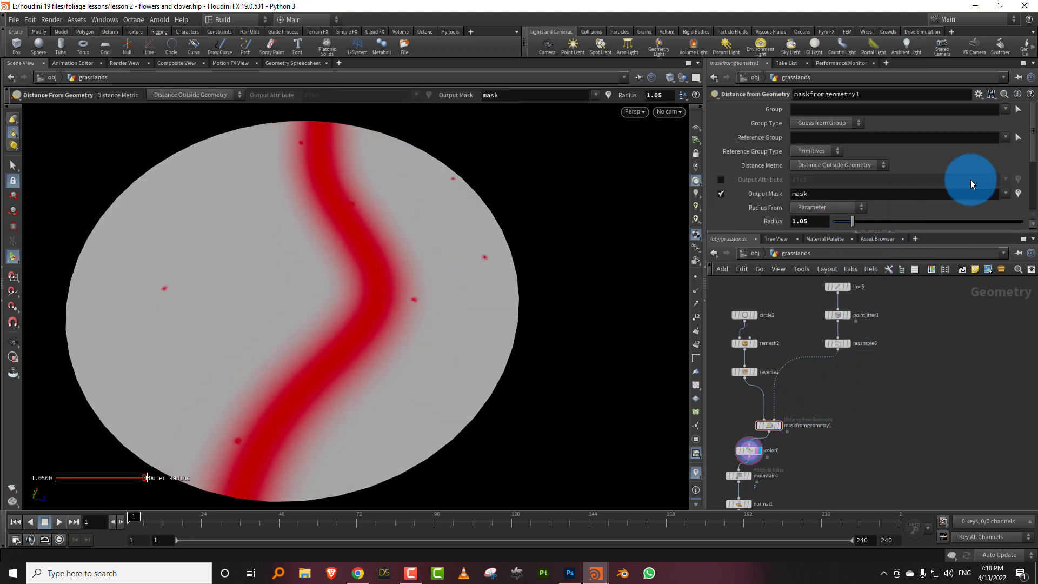
pyautogui.scroll(-2, 1017, 173)
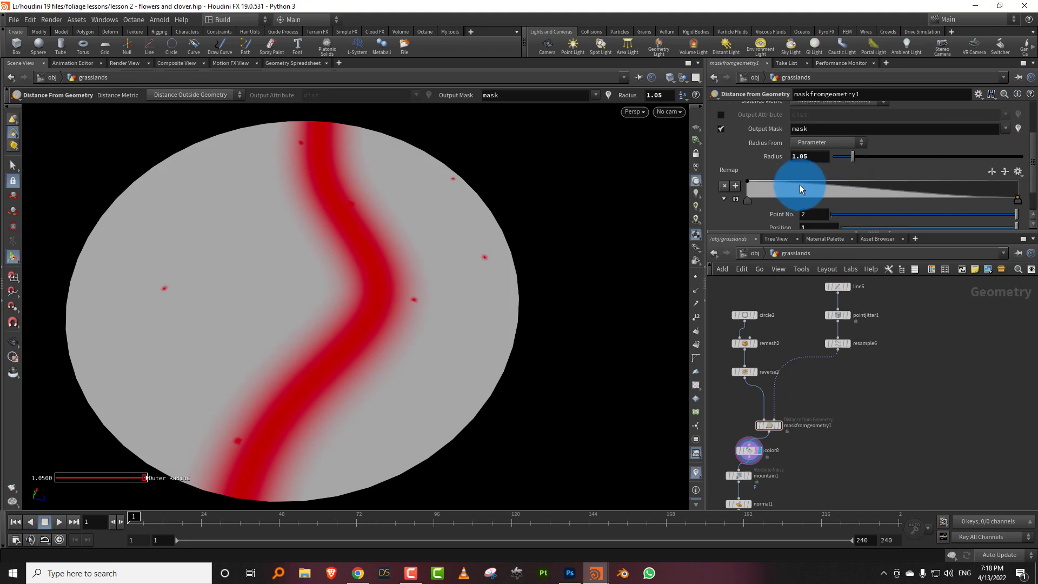
# - Add two points to the maskfromgeometry1 Remap ramp at positions 0.274 and 0.564 to shape the road's falloff
pyautogui.click(821, 185)
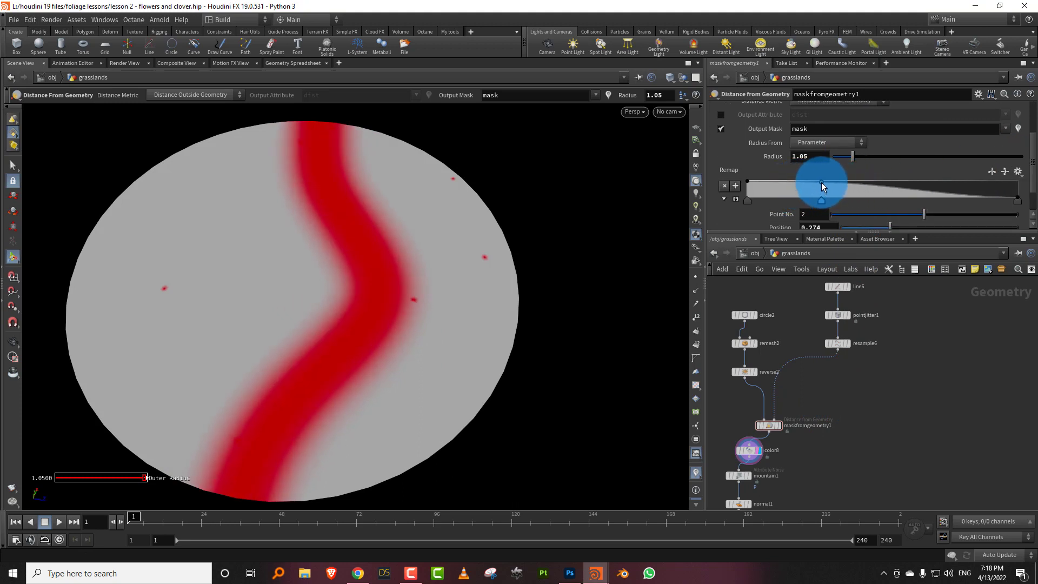
pyautogui.click(898, 193)
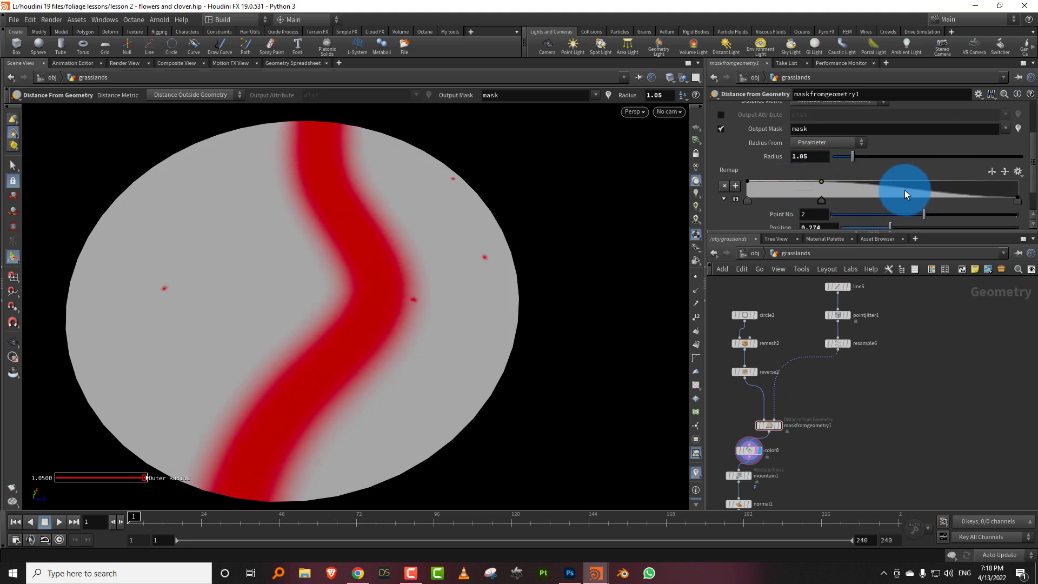
pyautogui.moveTo(898, 193); pyautogui.dragTo(899, 195)
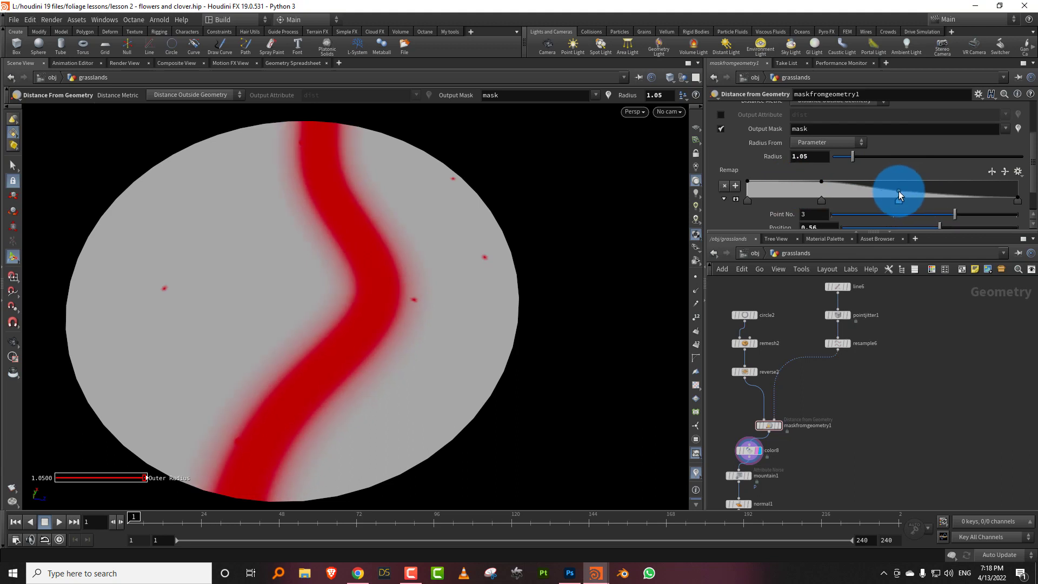
# - Examine the ramp-coloured road mask on the disc and the ground and curve nodes feeding it
pyautogui.click(749, 450)
pyautogui.moveTo(399, 348); pyautogui.dragTo(407, 309)
pyautogui.press('Return')
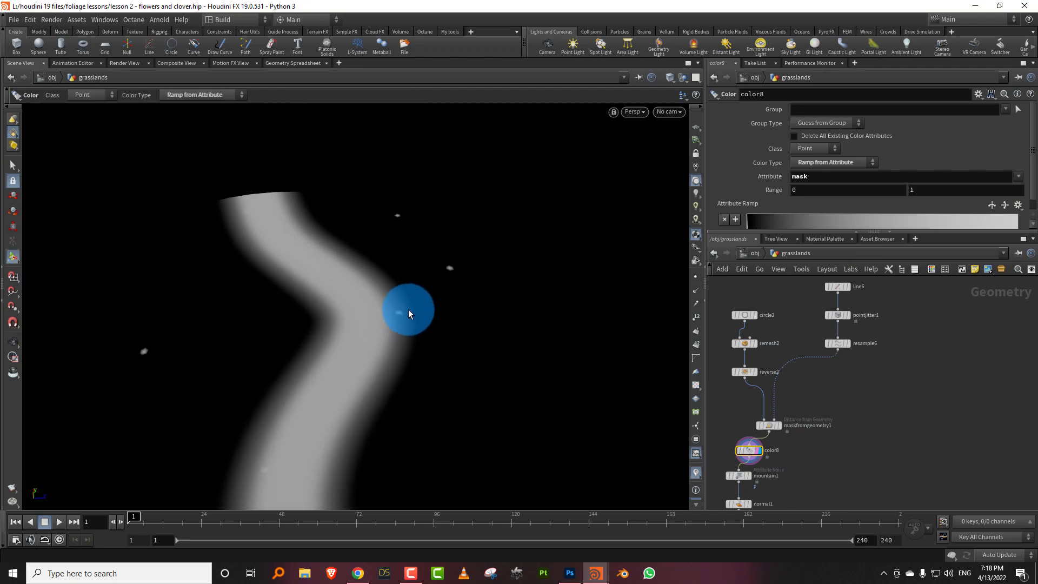
pyautogui.moveTo(815, 381); pyautogui.dragTo(859, 405, button='middle')
pyautogui.moveTo(755, 297); pyautogui.dragTo(791, 399)
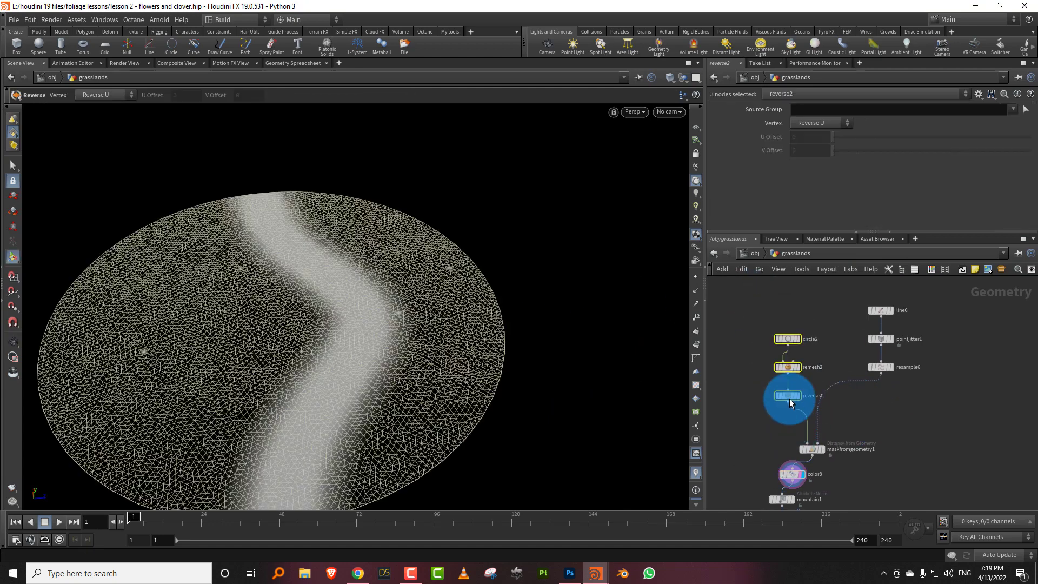
pyautogui.click(738, 394)
pyautogui.moveTo(812, 357); pyautogui.dragTo(793, 325, button='middle')
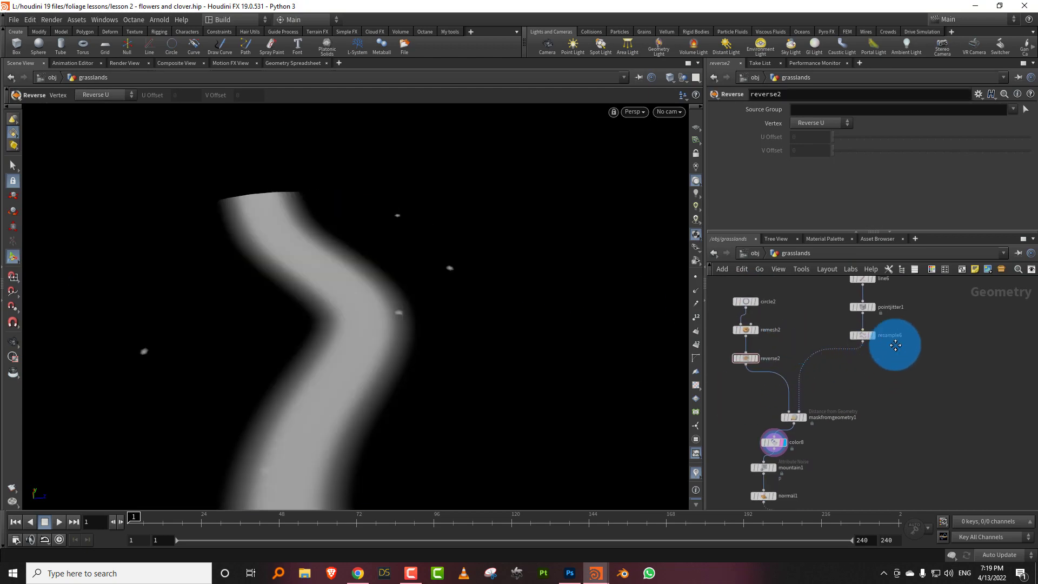
pyautogui.moveTo(895, 346); pyautogui.dragTo(850, 331, button='middle')
pyautogui.click(862, 360)
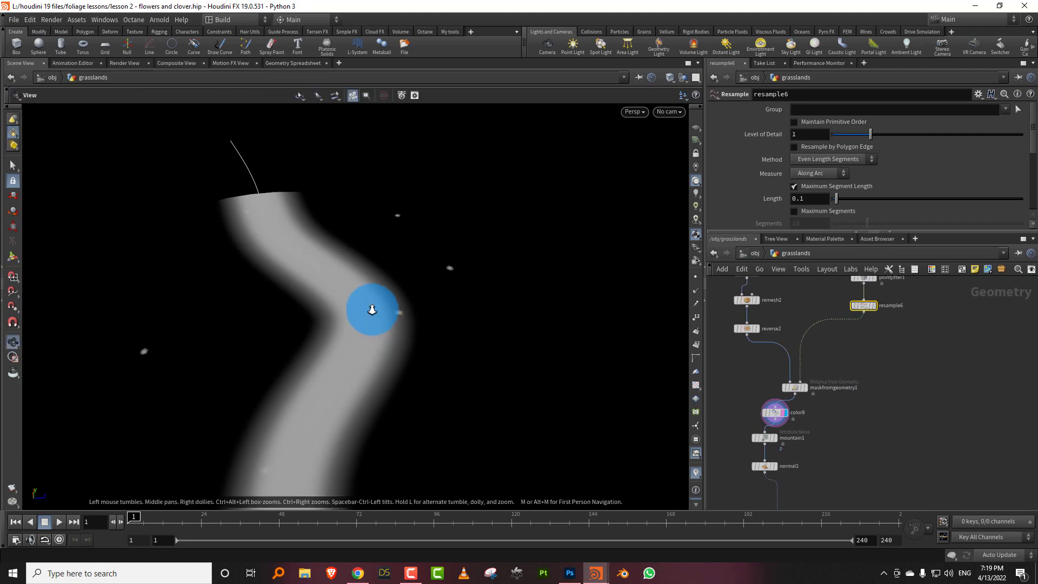
pyautogui.moveTo(371, 309); pyautogui.dragTo(332, 403)
# - Set the maskfromgeometry1 radius to 1.17 and move the node closer beneath reverse2
pyautogui.click(795, 388)
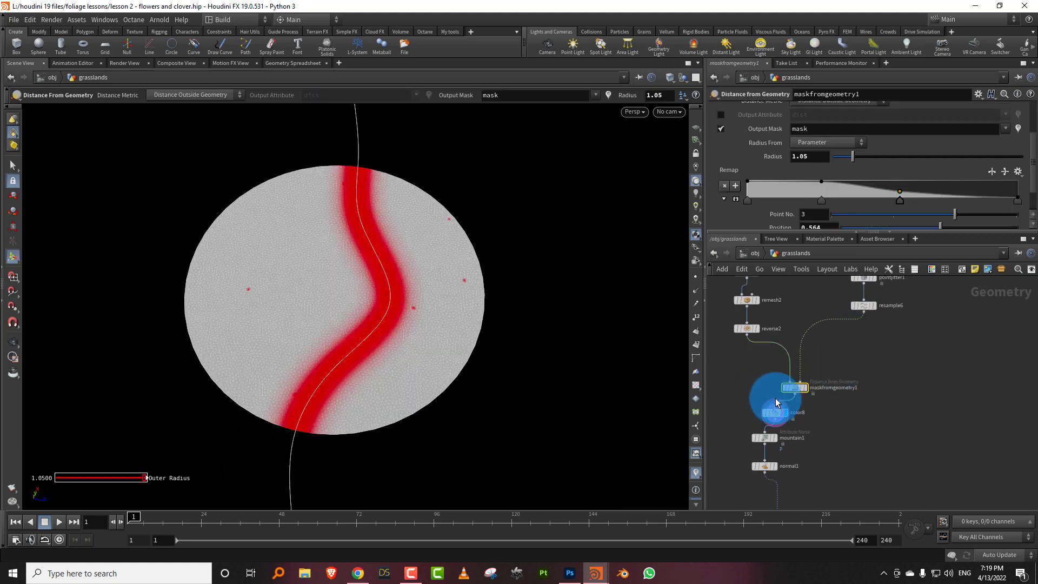
pyautogui.click(747, 329)
pyautogui.moveTo(745, 388); pyautogui.dragTo(758, 430, button='middle')
pyautogui.click(808, 430)
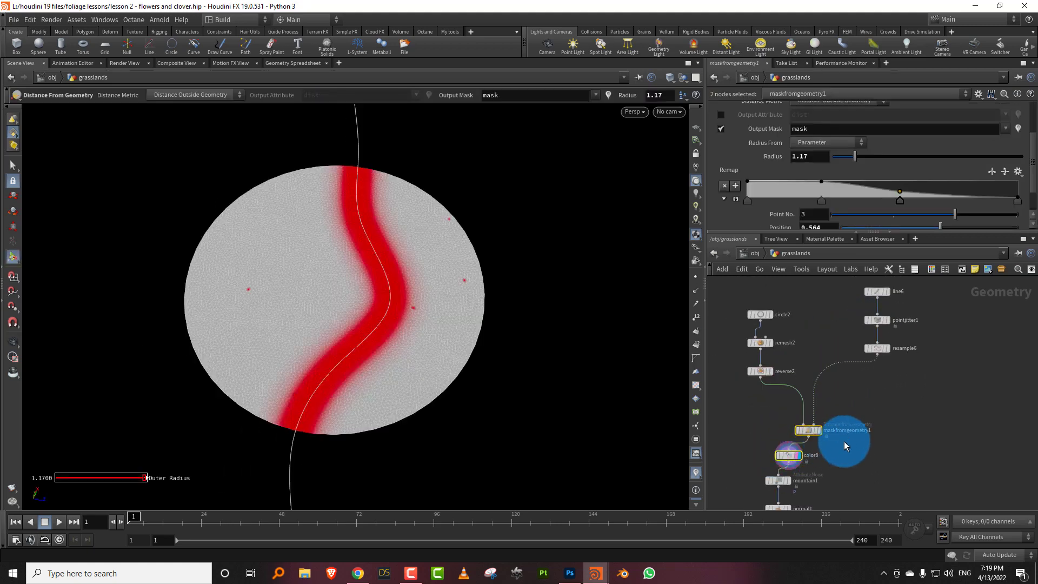
pyautogui.click(789, 455)
pyautogui.moveTo(806, 431); pyautogui.dragTo(791, 419)
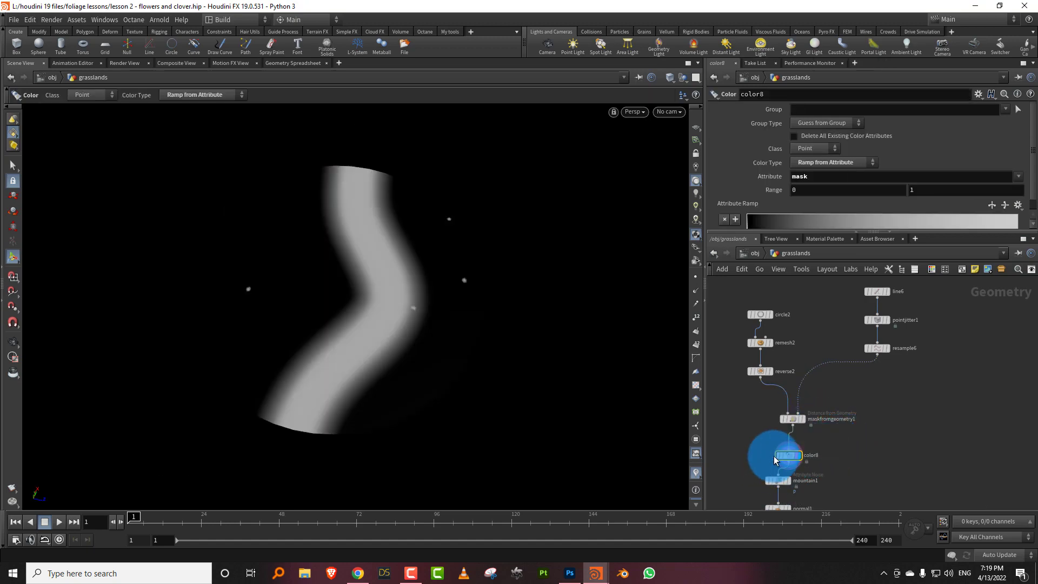
# - Line up color8 under maskfromgeometry1 and bypass it
pyautogui.press('space')
pyautogui.moveTo(402, 330); pyautogui.dragTo(440, 309)
pyautogui.moveTo(789, 455); pyautogui.dragTo(793, 446)
pyautogui.moveTo(837, 383); pyautogui.dragTo(831, 471, button='middle')
pyautogui.scroll(-2, 841, 394)
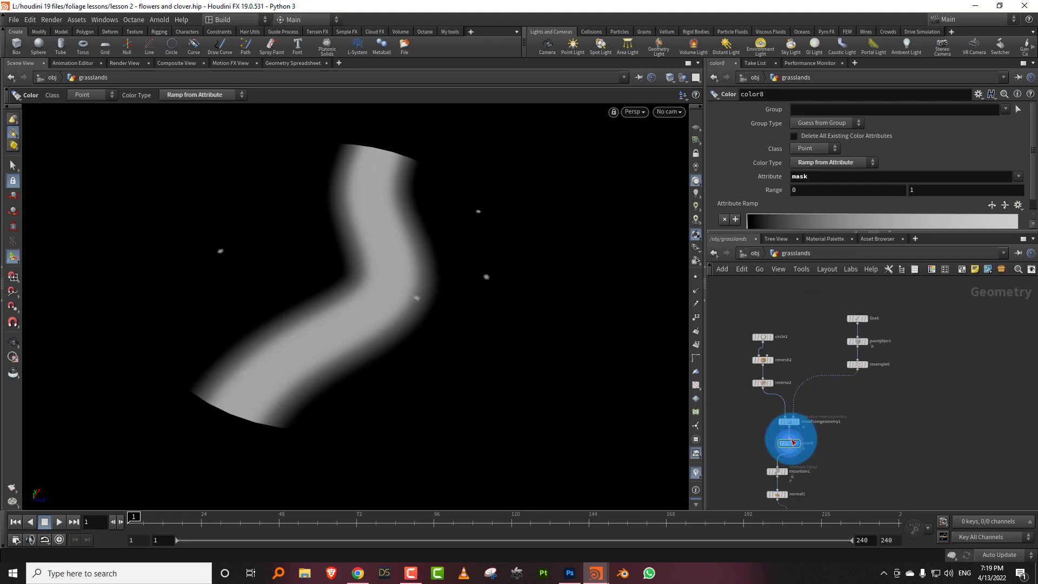
pyautogui.click(783, 432)
pyautogui.moveTo(759, 309); pyautogui.dragTo(855, 443)
pyautogui.moveTo(787, 442); pyautogui.dragTo(803, 439)
pyautogui.moveTo(803, 440); pyautogui.dragTo(819, 465, button='right')
pyautogui.click(819, 466)
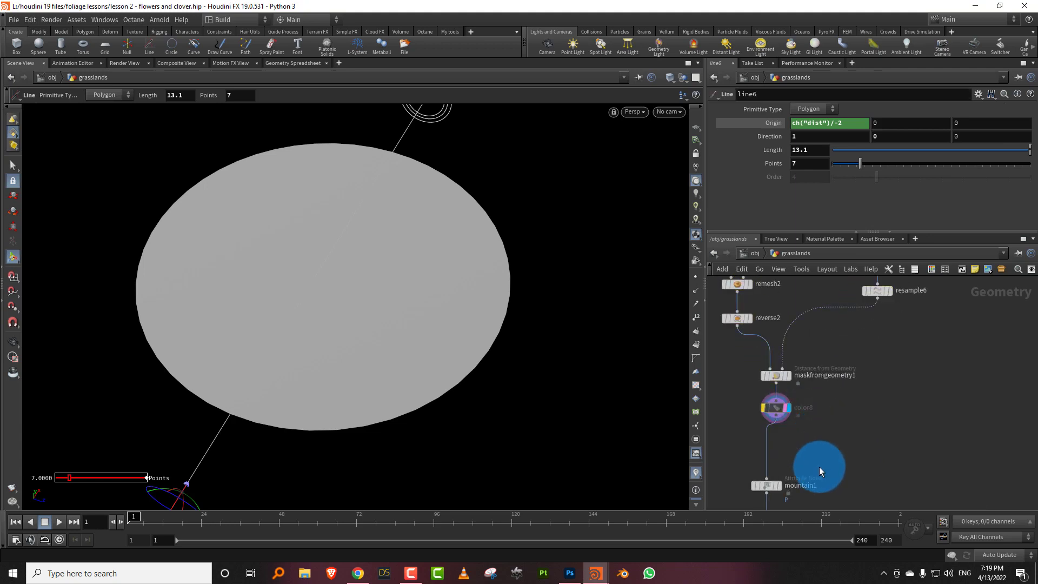
# - Display the mountain1 node and inspect the displaced ground
pyautogui.keyDown('alt'); pyautogui.moveTo(417, 326); pyautogui.dragTo(406, 312); pyautogui.keyUp('alt')
pyautogui.keyDown('alt'); pyautogui.moveTo(405, 312); pyautogui.dragTo(435, 297, button='right'); pyautogui.keyUp('alt')
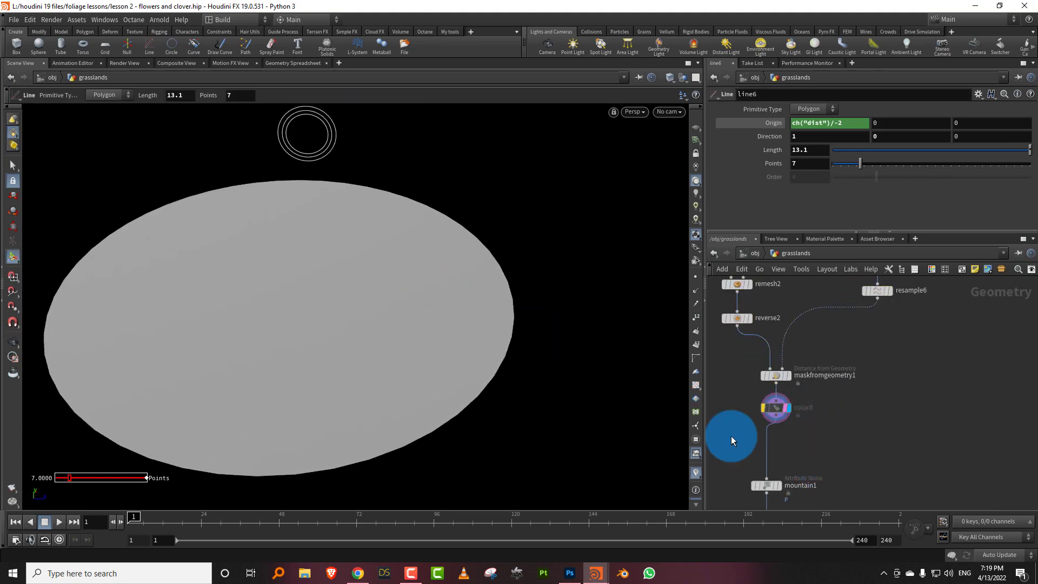
pyautogui.click(776, 485)
pyautogui.moveTo(335, 329); pyautogui.dragTo(360, 323)
pyautogui.moveTo(883, 362); pyautogui.dragTo(877, 402, button='middle')
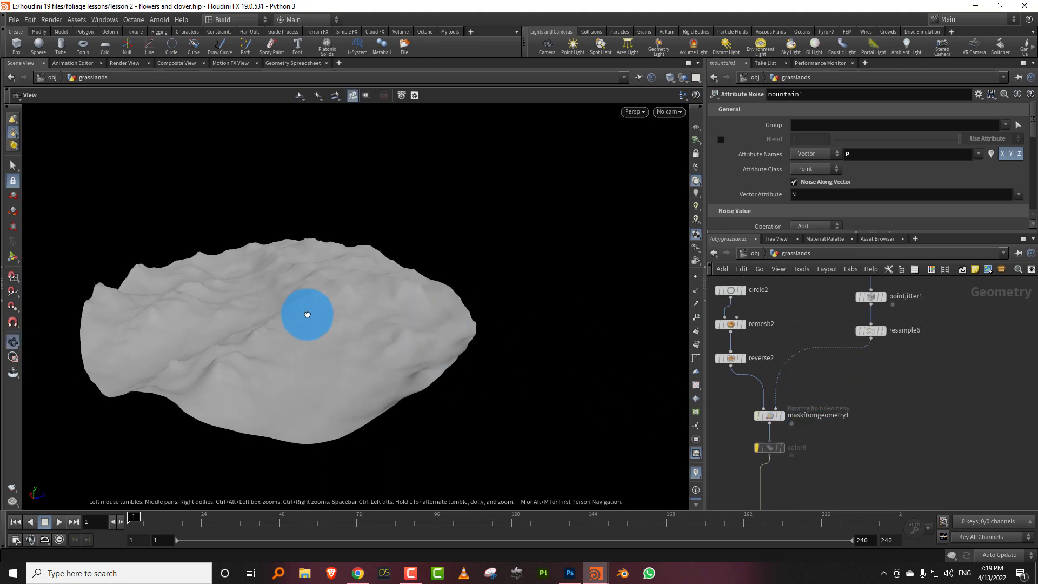
pyautogui.keyDown('alt'); pyautogui.moveTo(306, 313); pyautogui.dragTo(287, 349); pyautogui.keyUp('alt')
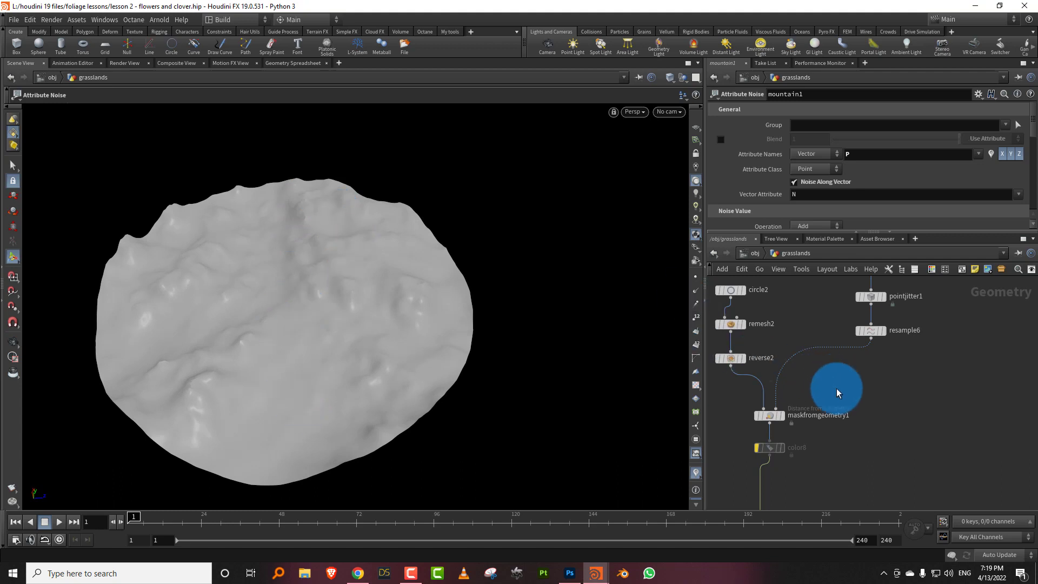
# - Replace the bypassed color8 node with an Attribute Adjust Float node below maskfromgeometry1
pyautogui.press('Tab')
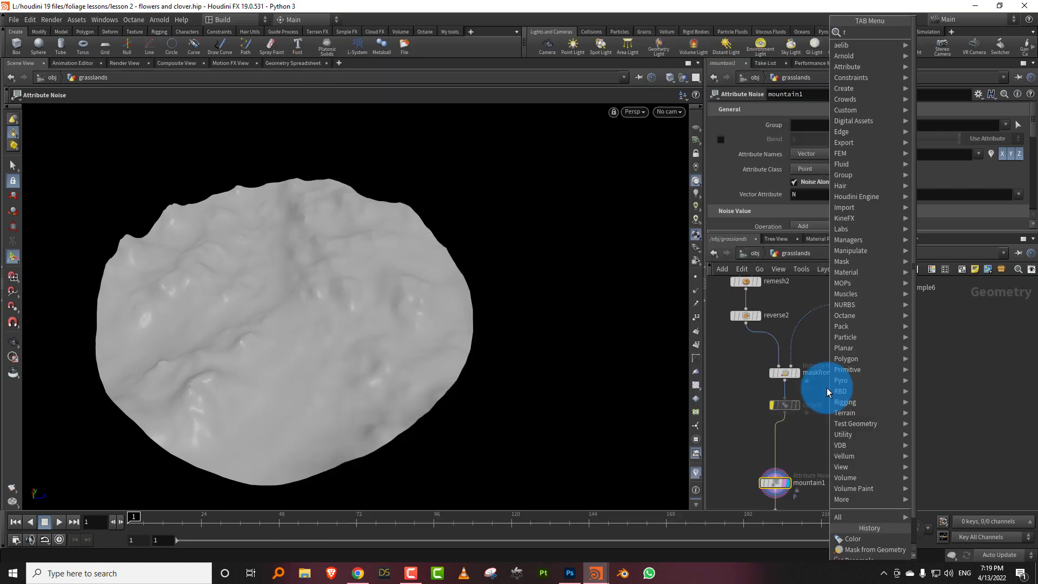
pyautogui.write('float')
pyautogui.click(968, 33)
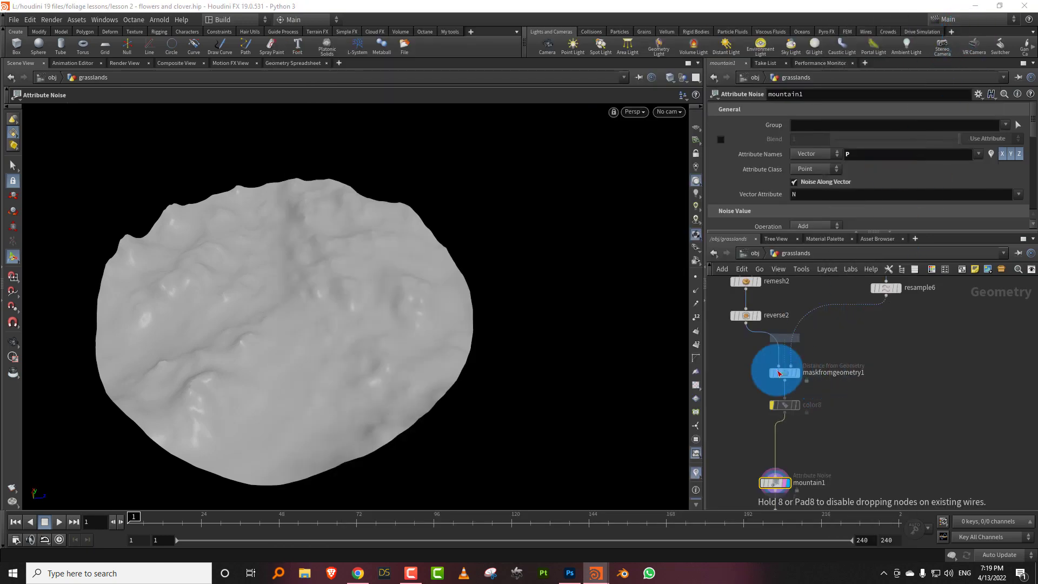
pyautogui.click(785, 403)
pyautogui.moveTo(828, 415); pyautogui.dragTo(819, 390)
pyautogui.press('Delete')
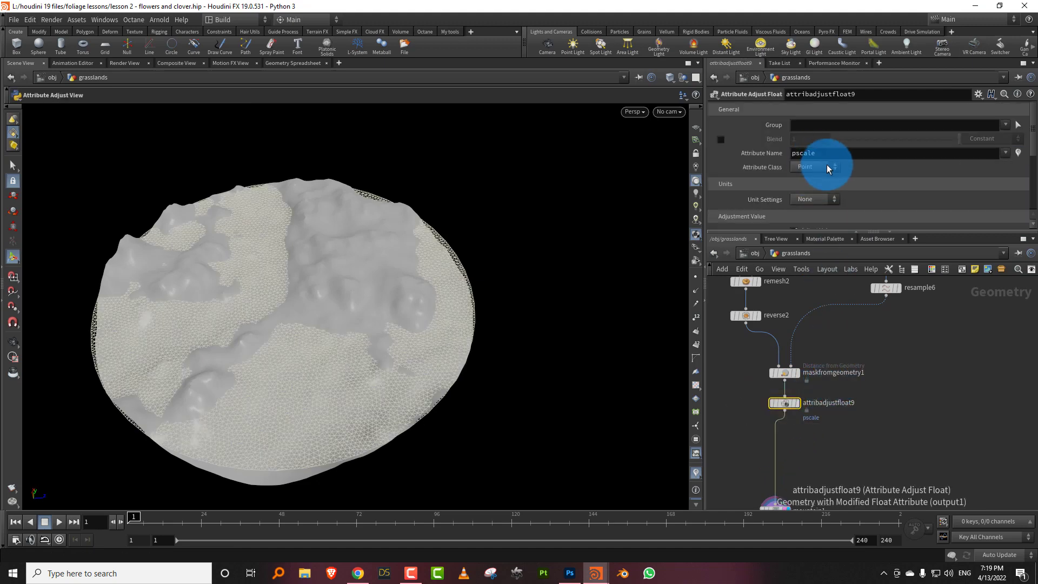
# - Make the new node write a road attribute using Set Always and a Remap Attribute pattern sourced from mask
pyautogui.doubleClick(826, 152)
pyautogui.write('road')
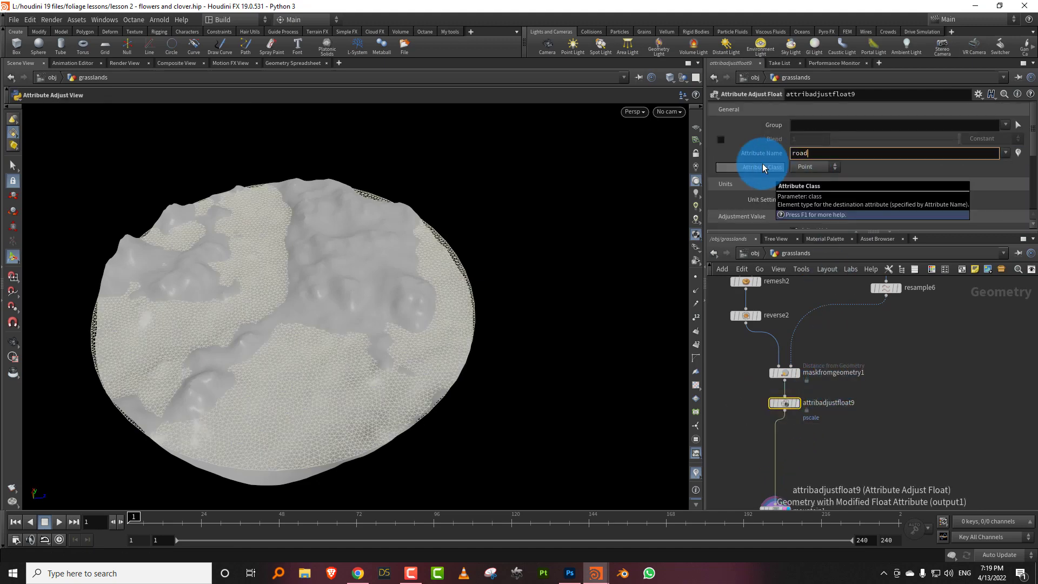
pyautogui.press('Return')
pyautogui.moveTo(896, 234); pyautogui.dragTo(833, 320)
pyautogui.moveTo(820, 243); pyautogui.dragTo(830, 310)
pyautogui.scroll(-5, 1013, 258)
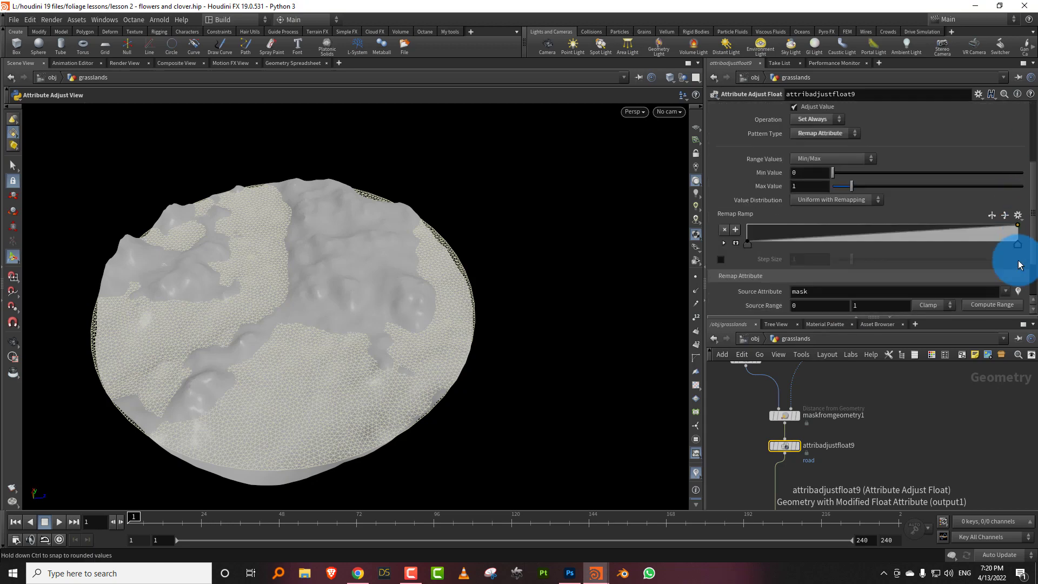
# - Display attribadjustfloat9 and visualize its road attribute in the viewport
pyautogui.click(797, 447)
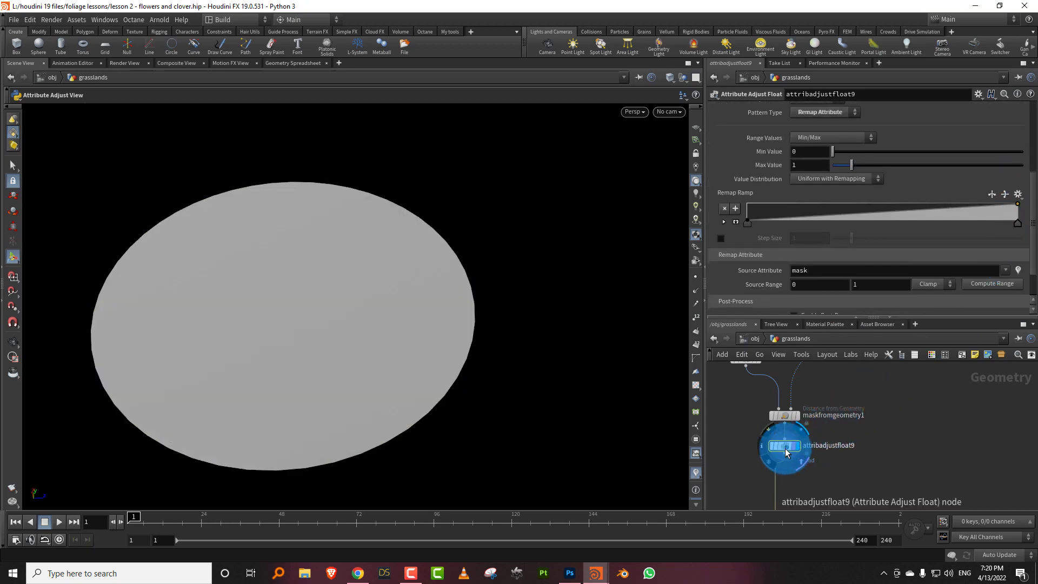
pyautogui.click(762, 447)
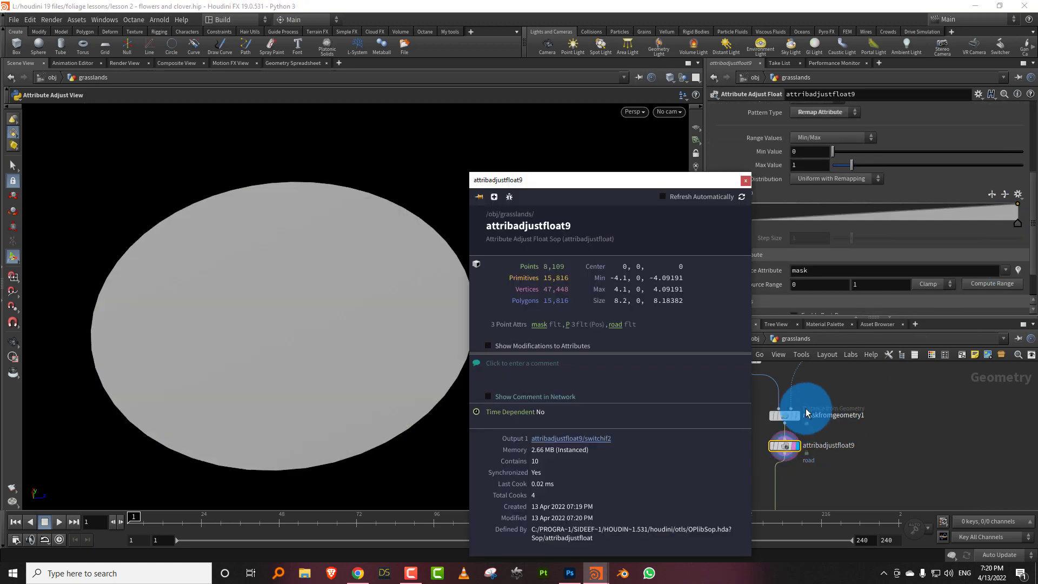
pyautogui.click(615, 324)
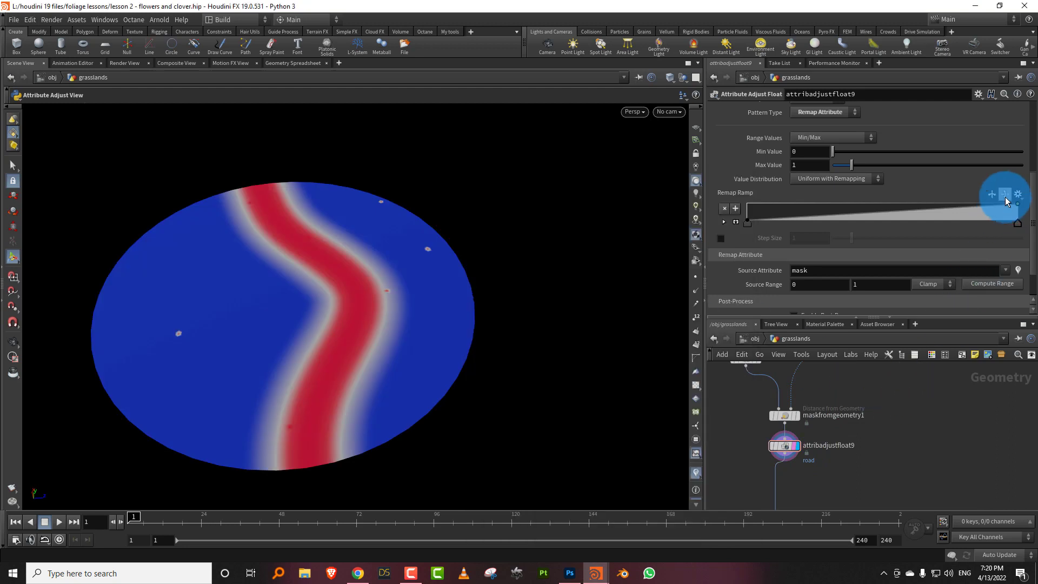
# - Reverse the Remap Ramp of attribadjustfloat9 so the road attribute is inverted along the curve
pyautogui.click(1005, 194)
pyautogui.press('Escape')
pyautogui.moveTo(505, 280); pyautogui.dragTo(372, 311)
pyautogui.moveTo(836, 317); pyautogui.dragTo(839, 226)
pyautogui.moveTo(816, 289); pyautogui.dragTo(839, 344, button='middle')
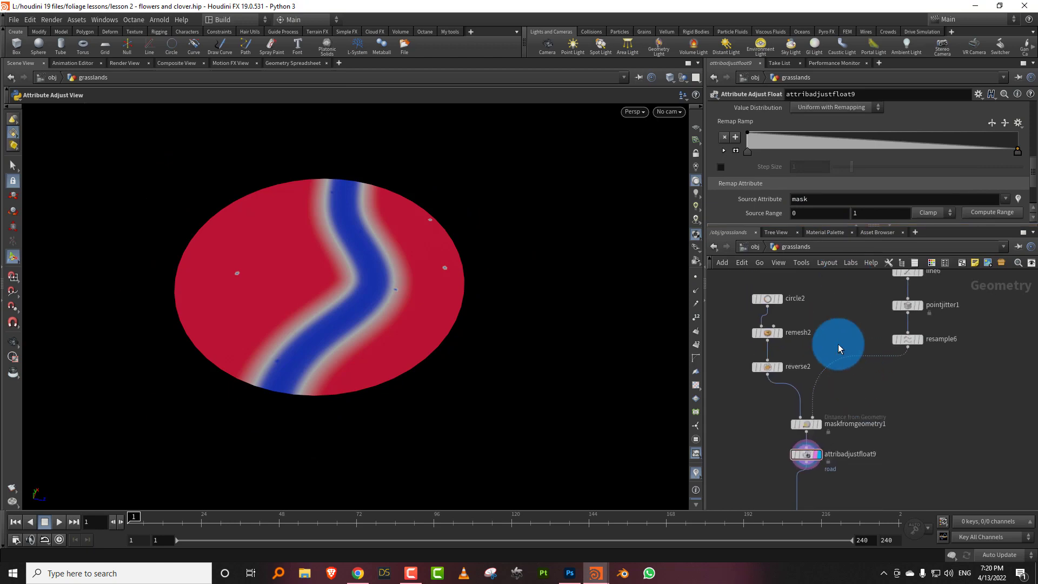
pyautogui.press('Tab')
pyautogui.write('wranin')
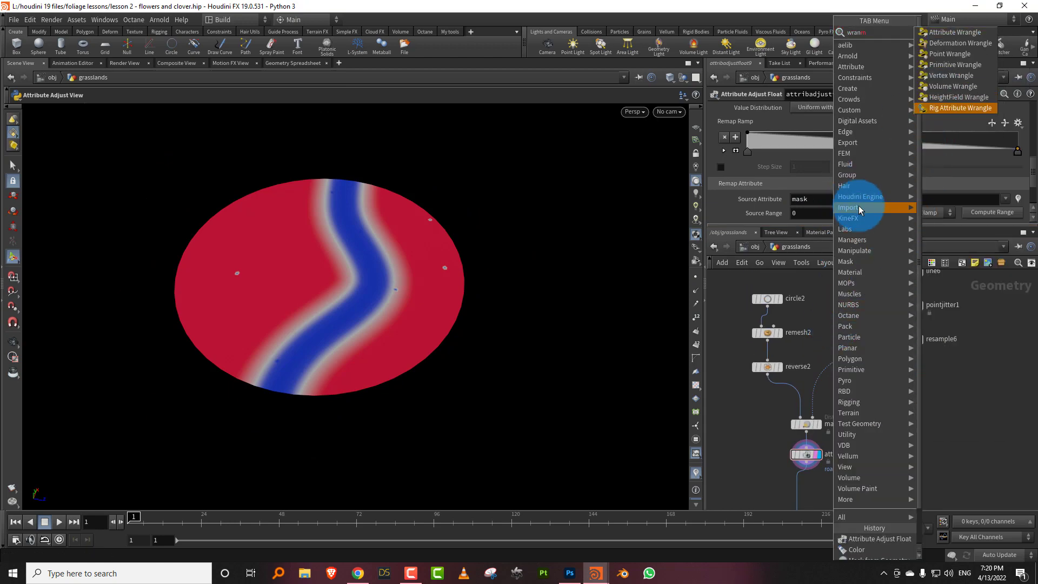
pyautogui.press('BackSpace')
pyautogui.press('BackSpace')
pyautogui.press('BackSpace')
pyautogui.press('BackSpace')
pyautogui.press('BackSpace')
pyautogui.press('BackSpace')
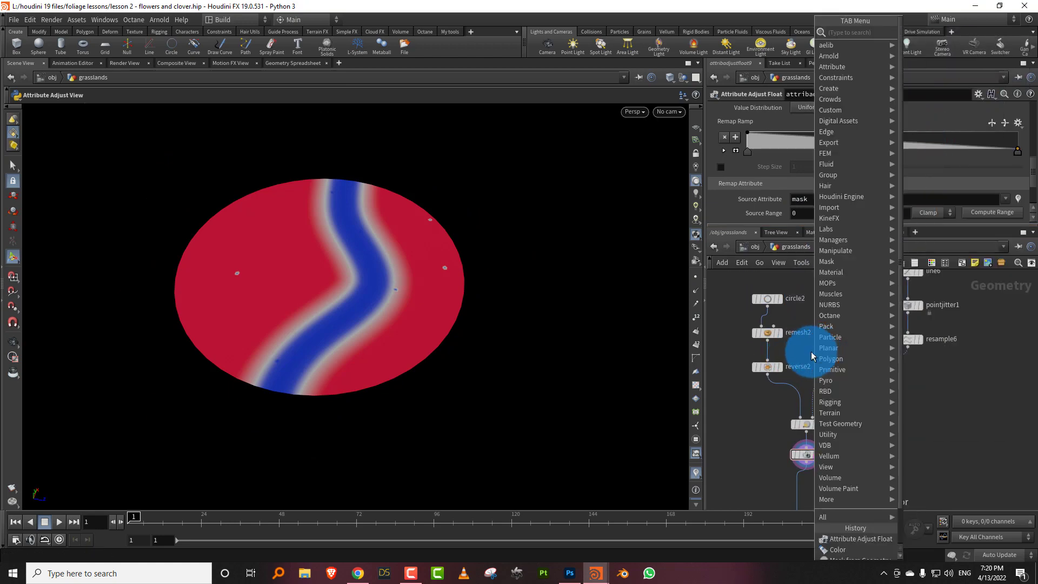
# - Insert an Attribute Adjust Float node between reverse2 and maskfromgeometry1
pyautogui.write('float')
pyautogui.click(955, 33)
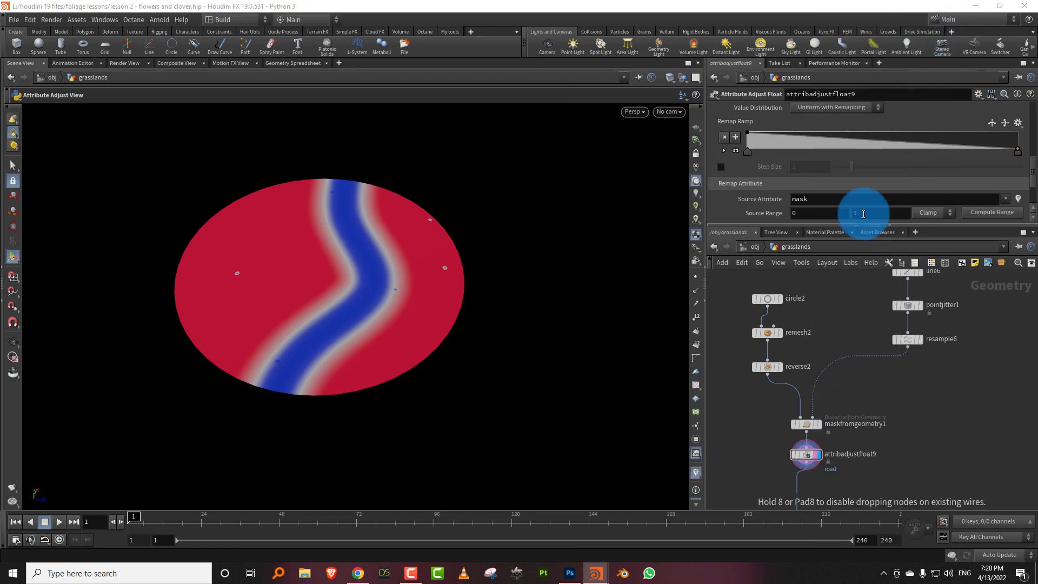
pyautogui.click(792, 394)
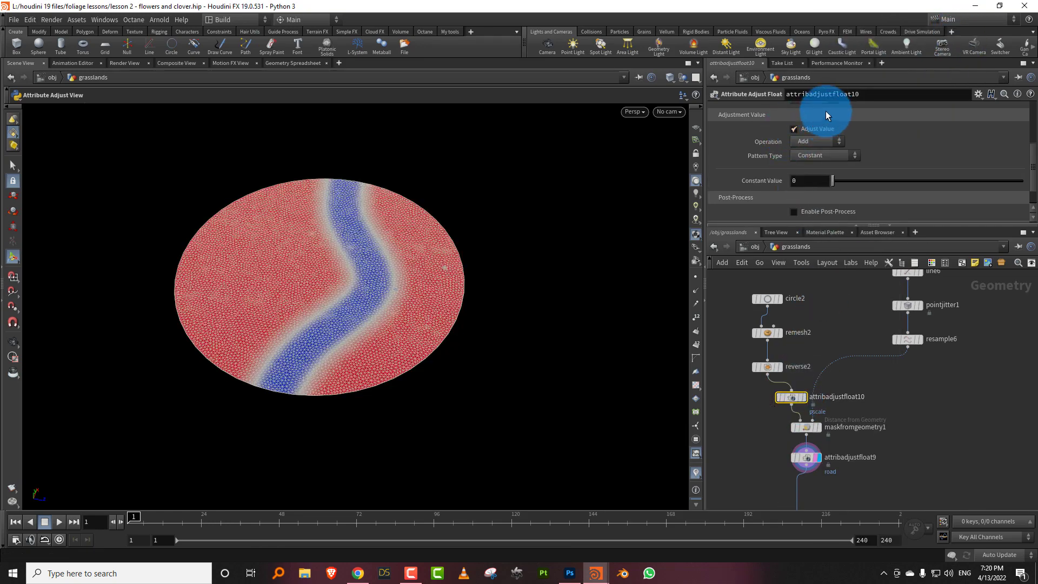
# - Set attribadjustfloat10 to write the mask attribute with the Set Always operation, and line it up under reverse2
pyautogui.moveTo(1033, 162); pyautogui.dragTo(1030, 115)
pyautogui.click(858, 153)
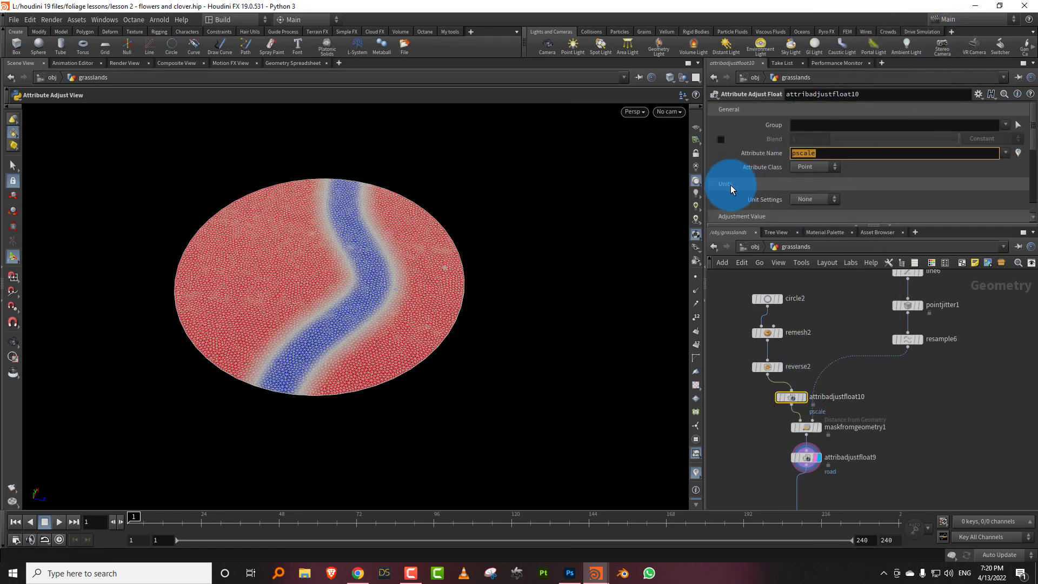
pyautogui.write('mask')
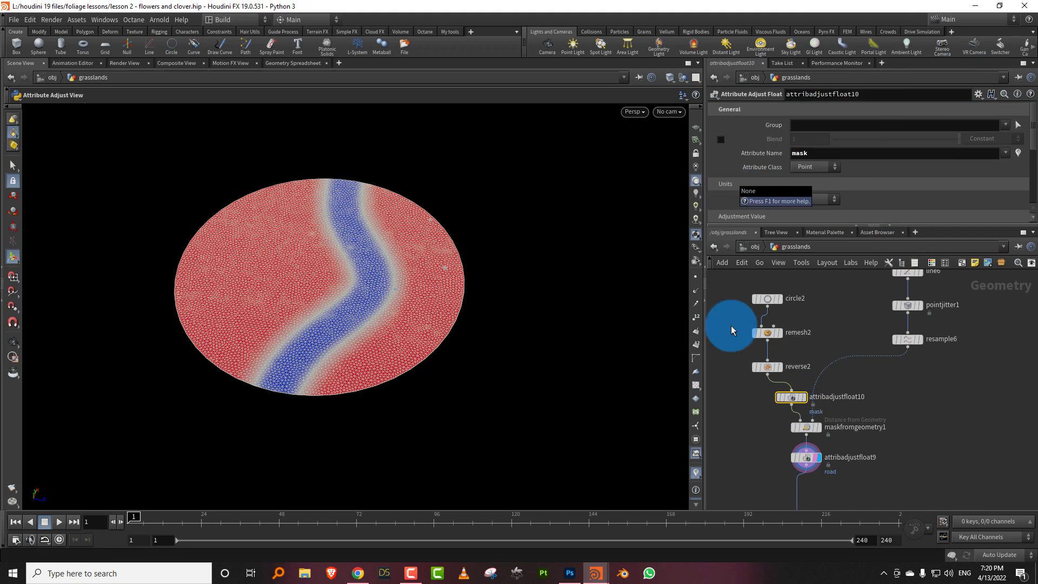
pyautogui.click(884, 385)
pyautogui.moveTo(809, 234); pyautogui.dragTo(809, 270)
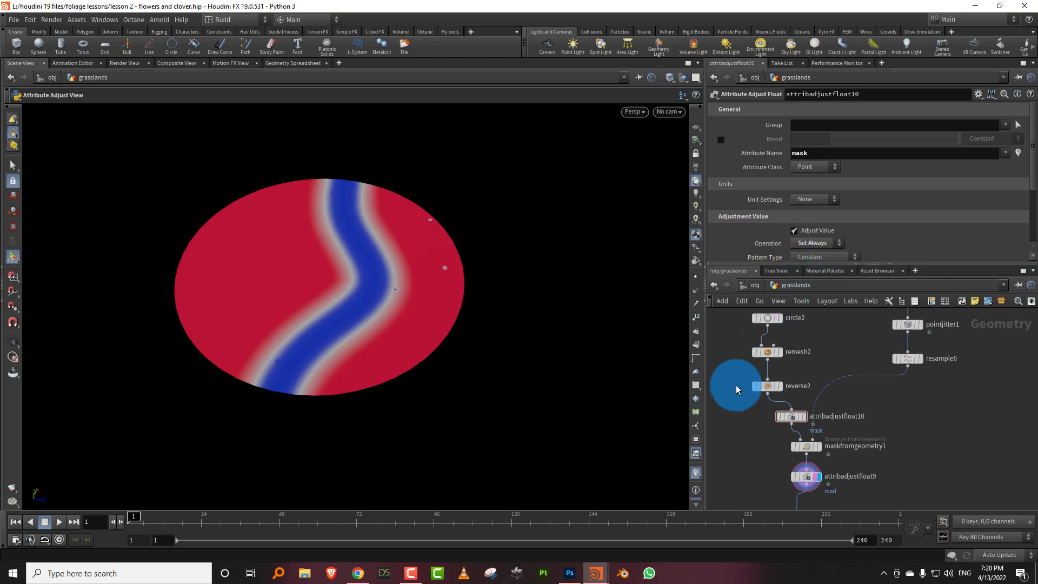
pyautogui.moveTo(791, 416); pyautogui.dragTo(767, 415)
# - Set the remesh2 smoothing to 0.231 and target size to 0.191, and check the road area for stray spots
pyautogui.click(767, 352)
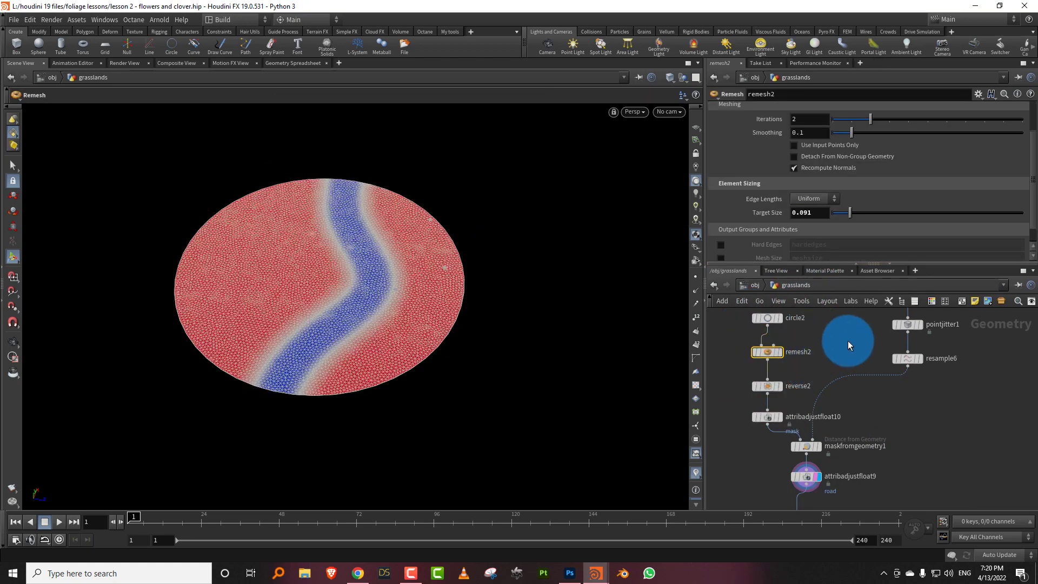
pyautogui.click(842, 346)
pyautogui.moveTo(867, 130); pyautogui.dragTo(875, 158)
pyautogui.moveTo(868, 206)
pyautogui.mouseDown()
pyautogui.moveTo(858, 210)
pyautogui.moveTo(884, 212)
pyautogui.moveTo(861, 217)
pyautogui.mouseUp()
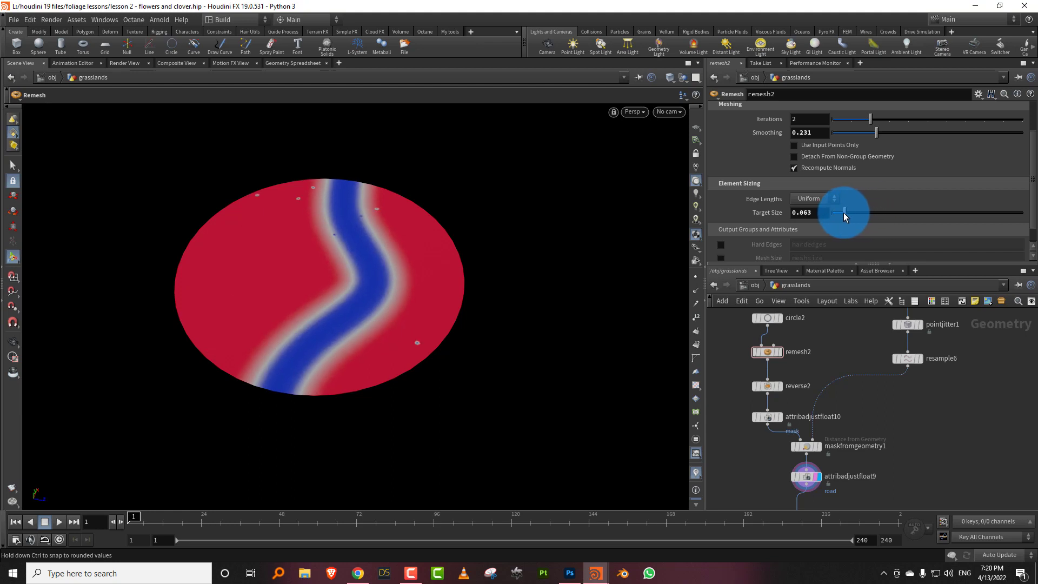
pyautogui.moveTo(856, 215)
pyautogui.mouseDown()
pyautogui.moveTo(784, 220)
pyautogui.moveTo(868, 217)
pyautogui.mouseUp()
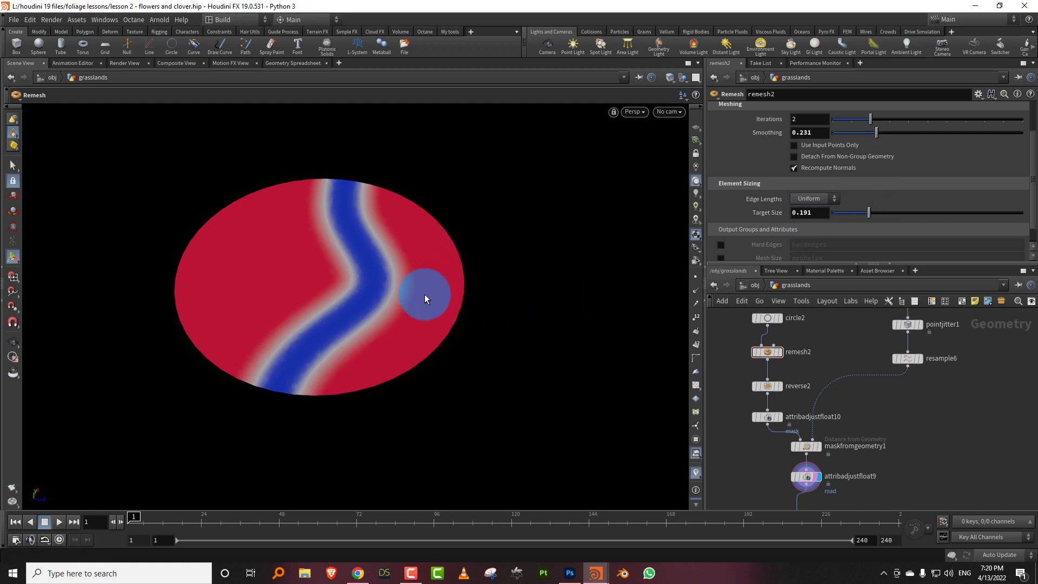
pyautogui.hotkey('shift', 'w')
pyautogui.hotkey('shift', 'w')
pyautogui.keyDown('alt'); pyautogui.moveTo(405, 300); pyautogui.dragTo(401, 324); pyautogui.keyUp('alt')
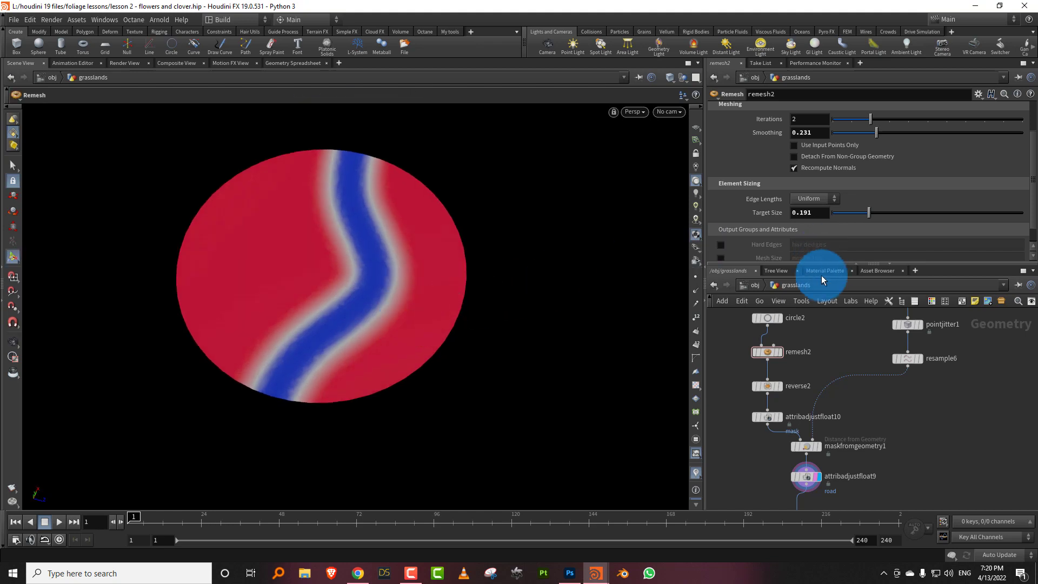
# - Reverse the Remap Ramp of attribadjustfloat9 and switch it back to compare both directions of the road attribute
pyautogui.moveTo(812, 263); pyautogui.dragTo(817, 177)
pyautogui.moveTo(858, 369); pyautogui.dragTo(867, 289, button='middle')
pyautogui.moveTo(787, 354); pyautogui.dragTo(860, 372)
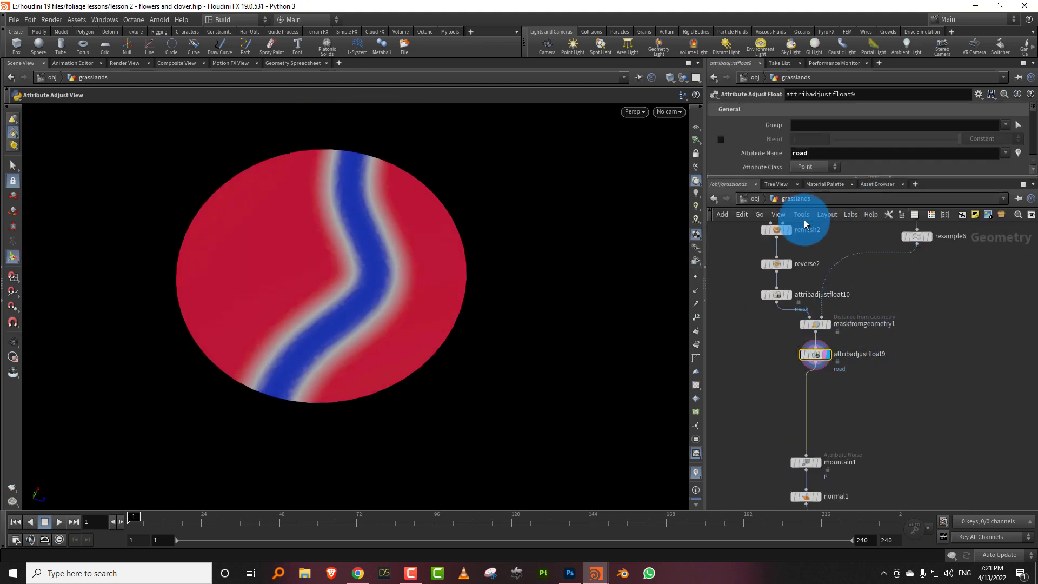
pyautogui.moveTo(838, 177); pyautogui.dragTo(842, 303)
pyautogui.scroll(-3, 1000, 218)
pyautogui.click(1004, 219)
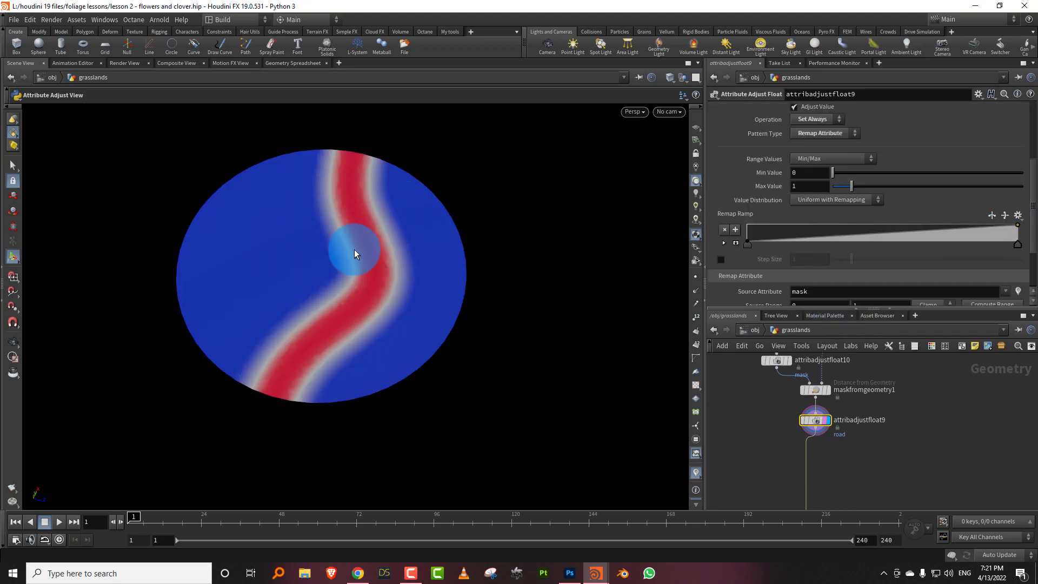
pyautogui.click(993, 218)
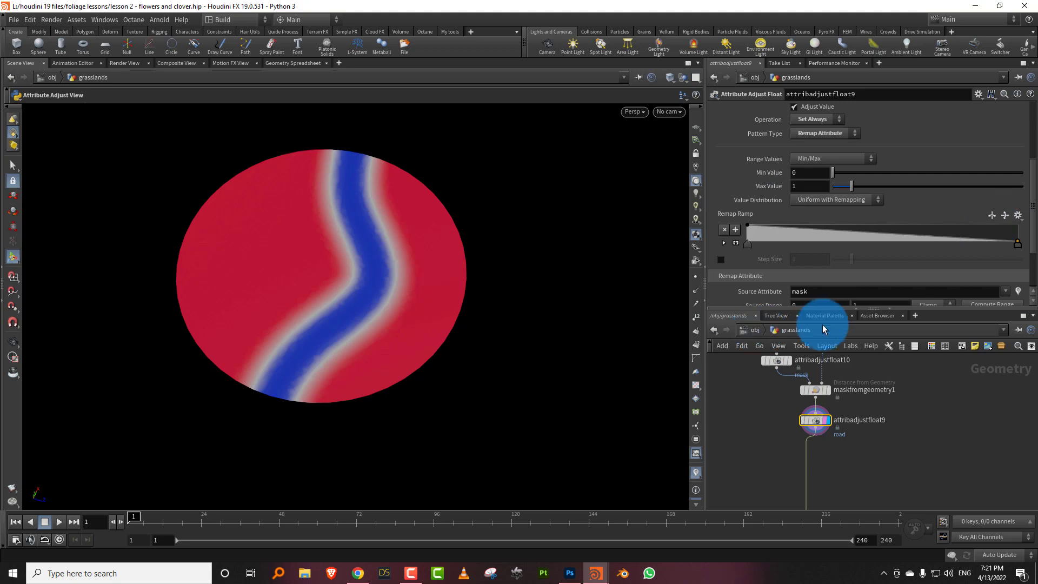
pyautogui.moveTo(822, 307); pyautogui.dragTo(823, 215)
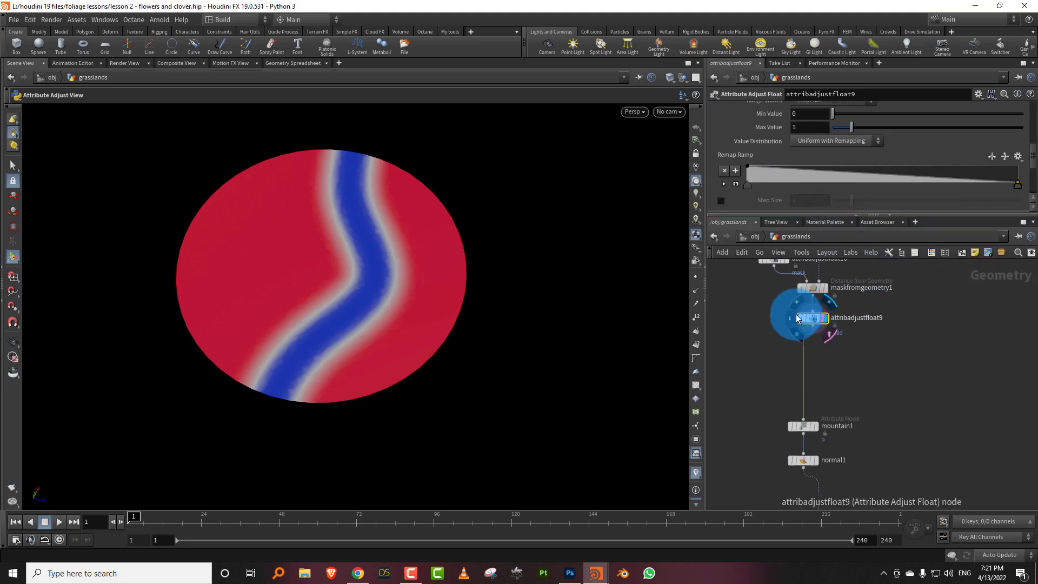
# - Turn off the road attribute visualization and insert an Attribute Wrangle node between attribadjustfloat9 and mountain1
pyautogui.middleClick(817, 319)
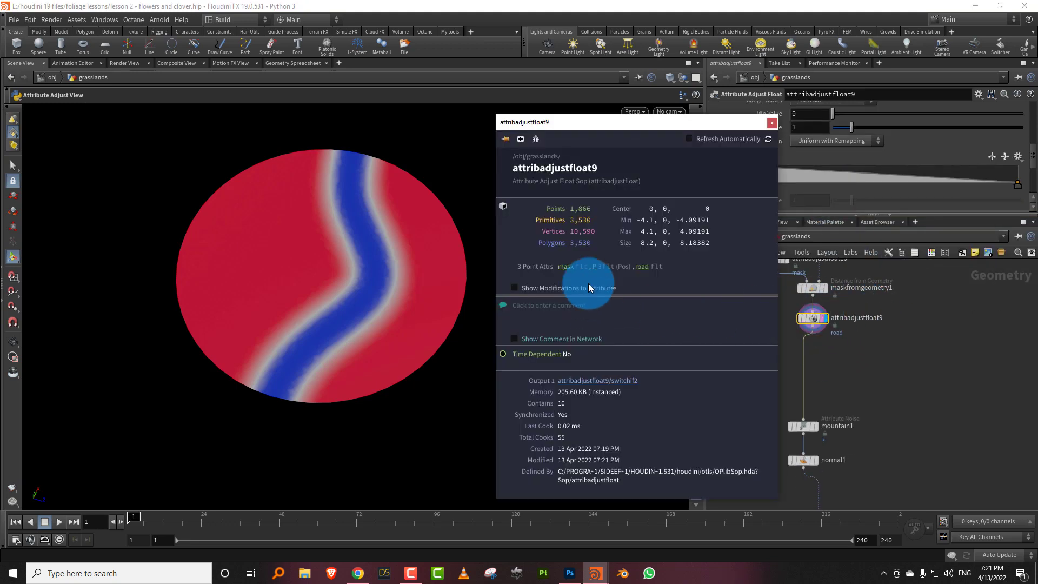
pyautogui.click(643, 267)
pyautogui.press('Tab')
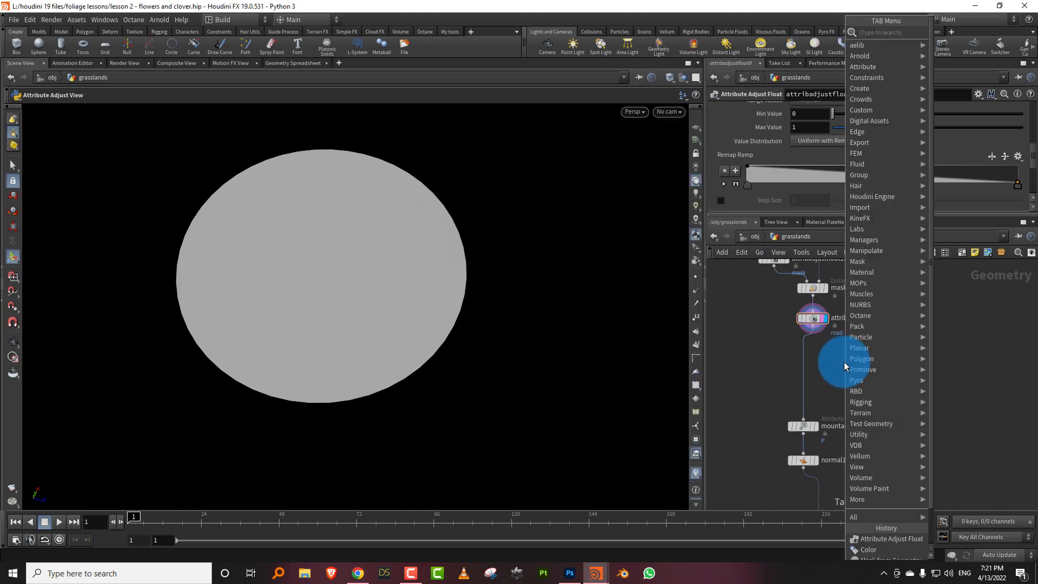
pyautogui.write('wrang')
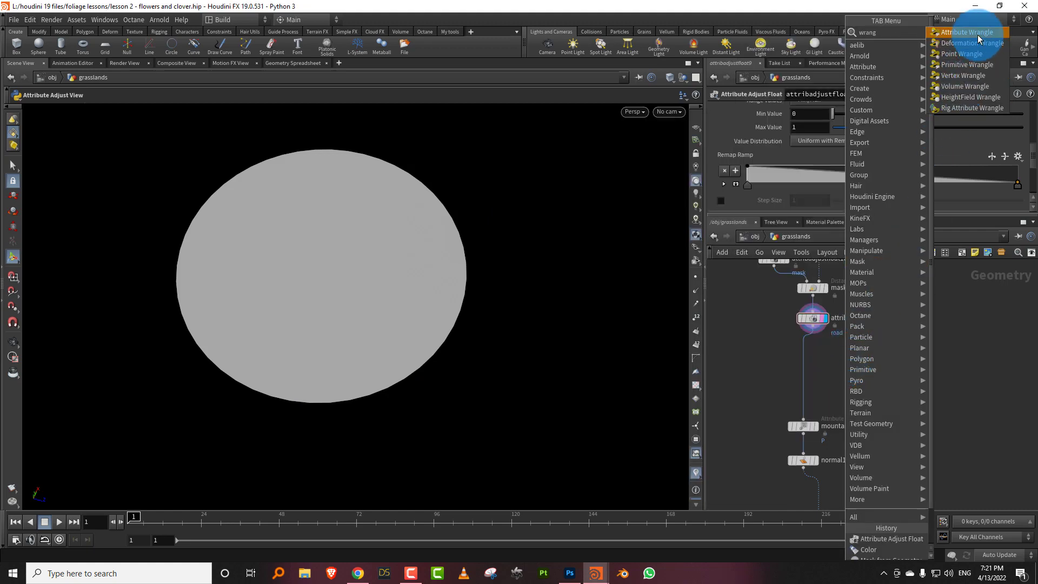
pyautogui.click(960, 32)
pyautogui.click(813, 350)
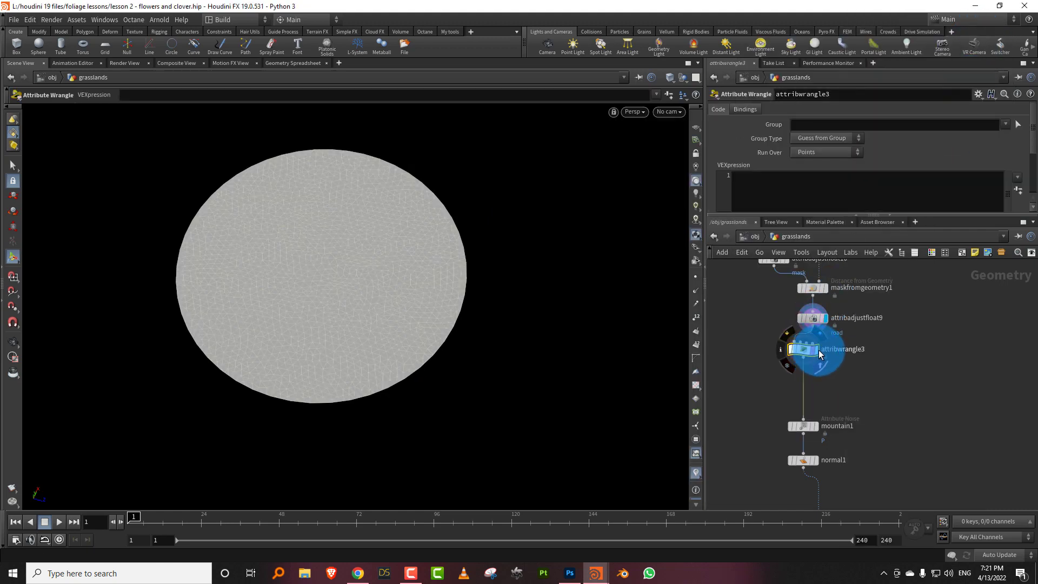
pyautogui.click(765, 181)
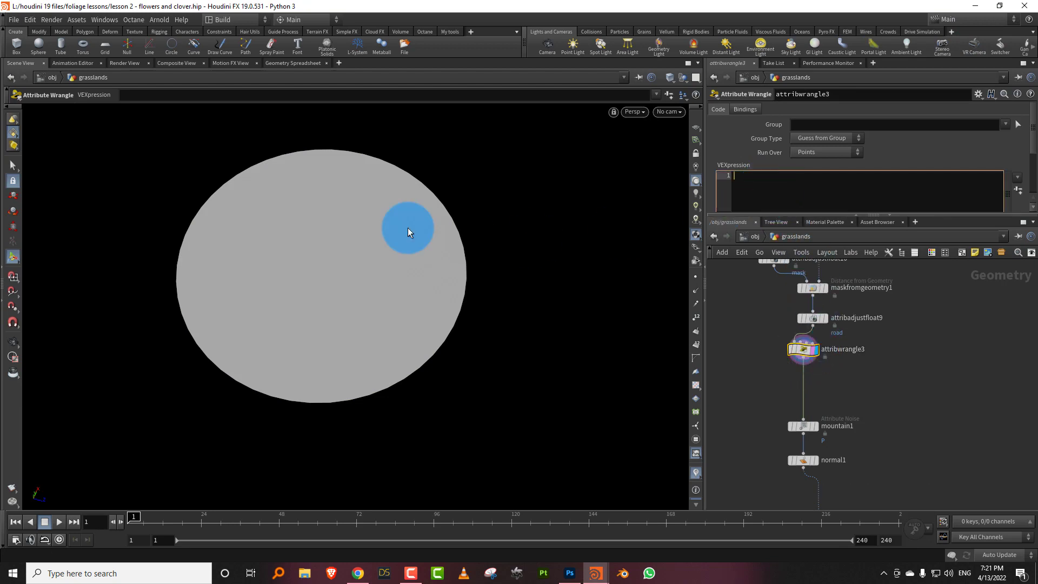
pyautogui.click(809, 187)
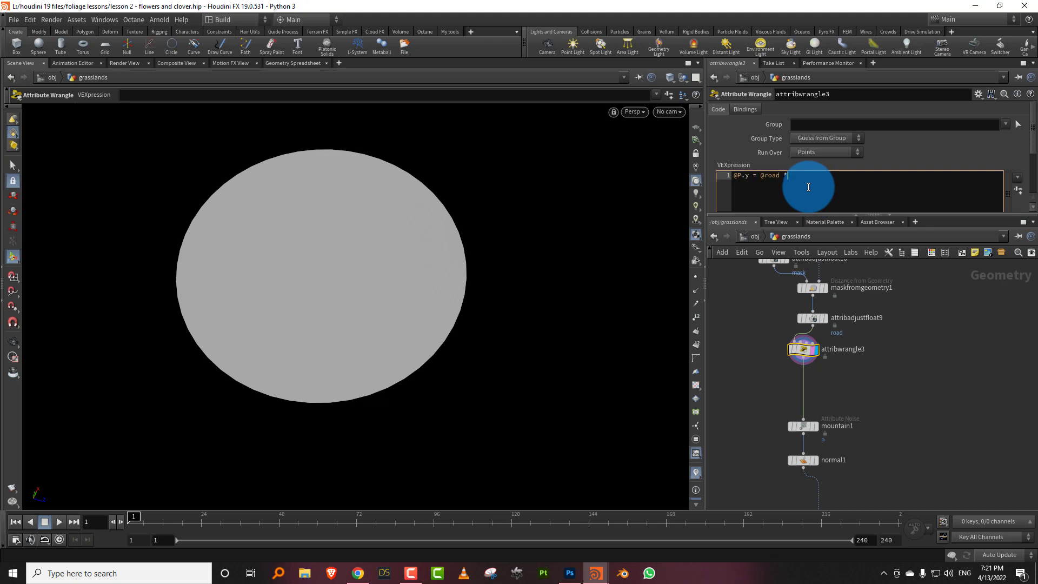
pyautogui.write('ch')
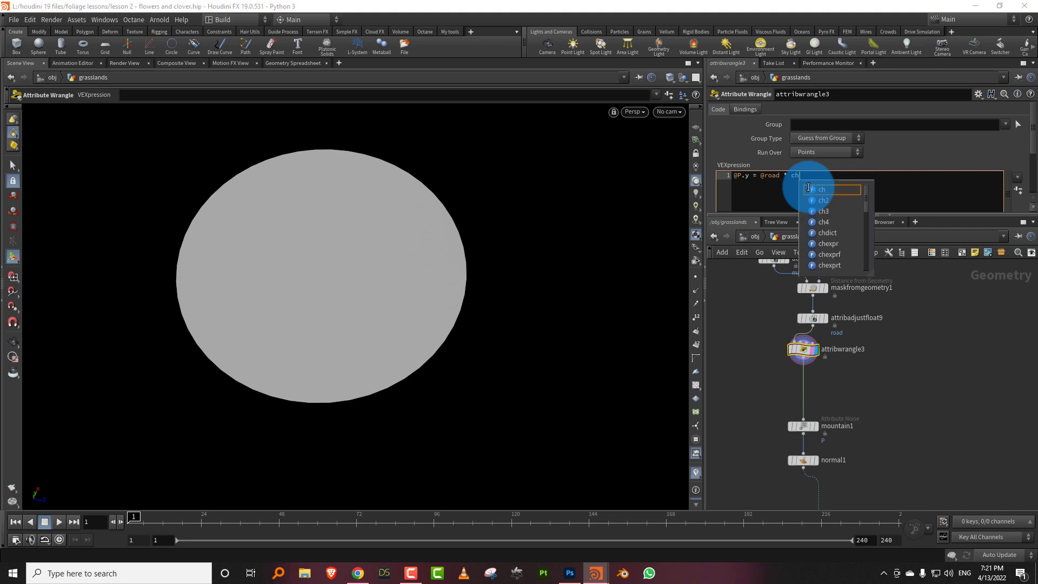
pyautogui.write('("ht')
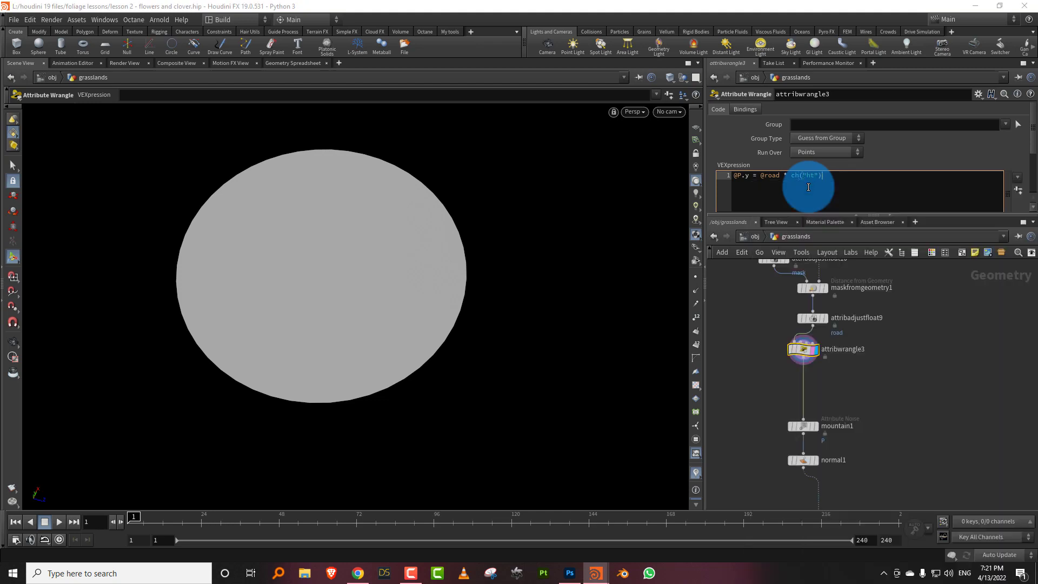
pyautogui.write('");')
pyautogui.click(1019, 191)
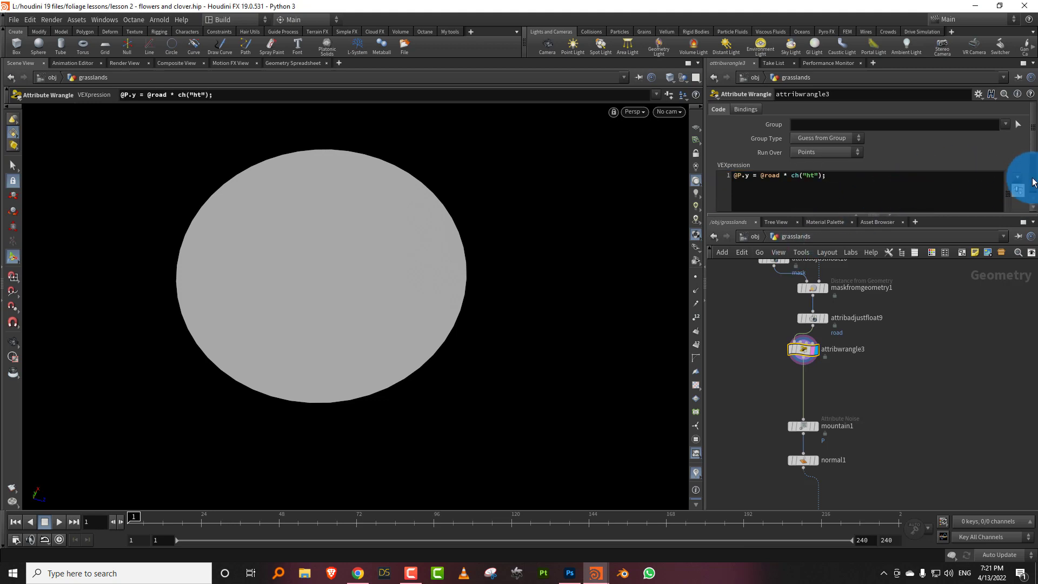
# - Set the Ht parameter of attribwrangle3 to 0.41 so the ground rises on both sides of the road
pyautogui.scroll(-5, 923, 184)
pyautogui.moveTo(841, 208); pyautogui.dragTo(896, 205)
pyautogui.moveTo(376, 308); pyautogui.dragTo(384, 259)
pyautogui.moveTo(888, 205); pyautogui.dragTo(910, 209)
pyautogui.moveTo(874, 355); pyautogui.dragTo(870, 332, button='middle')
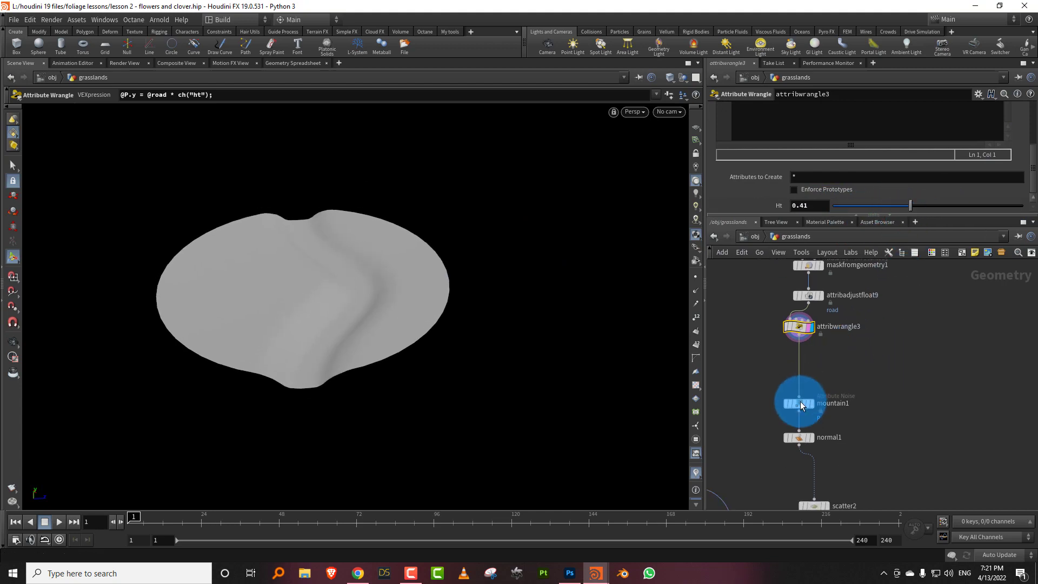
# - Move mountain1 directly below attribwrangle3 and display its result on the terrain
pyautogui.moveTo(801, 404); pyautogui.dragTo(805, 354)
pyautogui.click(816, 356)
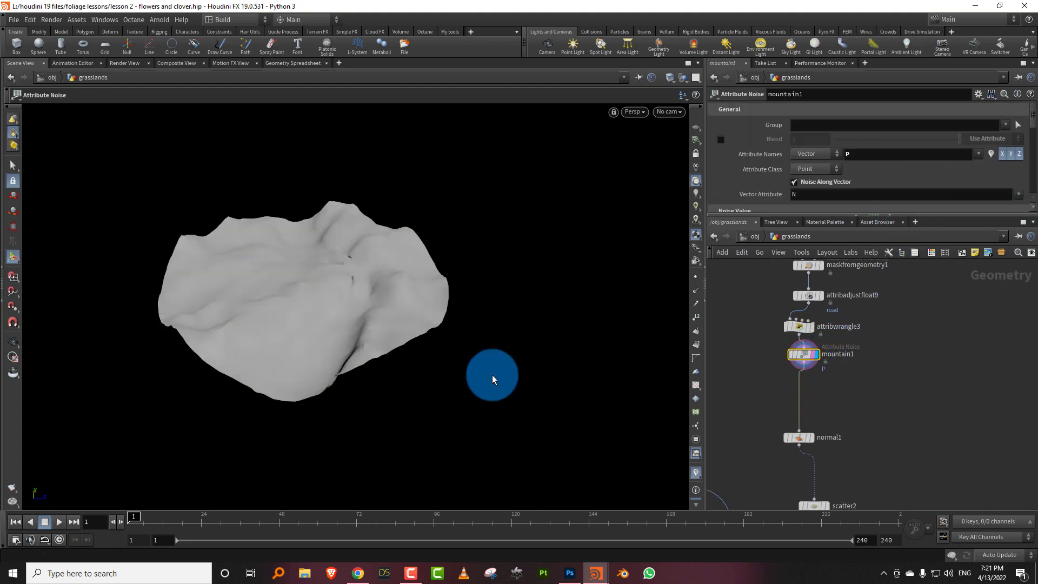
pyautogui.moveTo(492, 375); pyautogui.dragTo(355, 295)
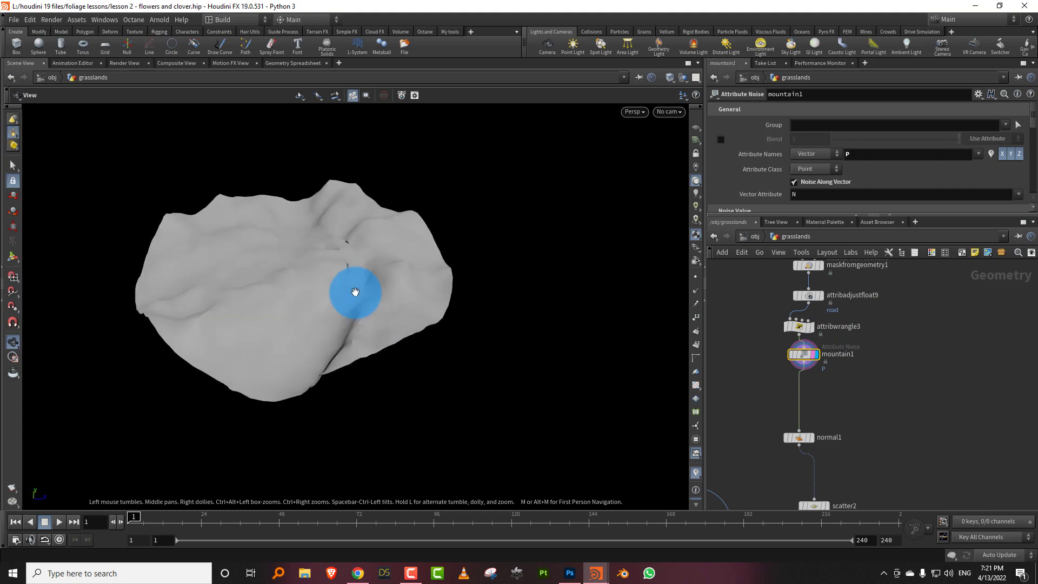
pyautogui.press('Return')
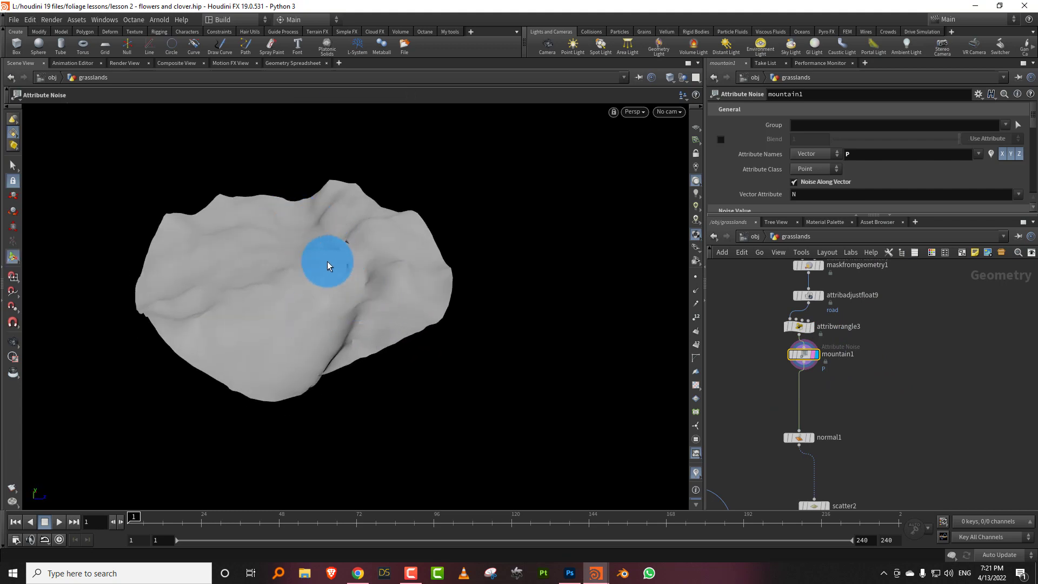
pyautogui.moveTo(327, 261)
pyautogui.mouseDown()
pyautogui.moveTo(360, 256)
pyautogui.moveTo(332, 233)
pyautogui.moveTo(313, 272)
pyautogui.mouseUp()
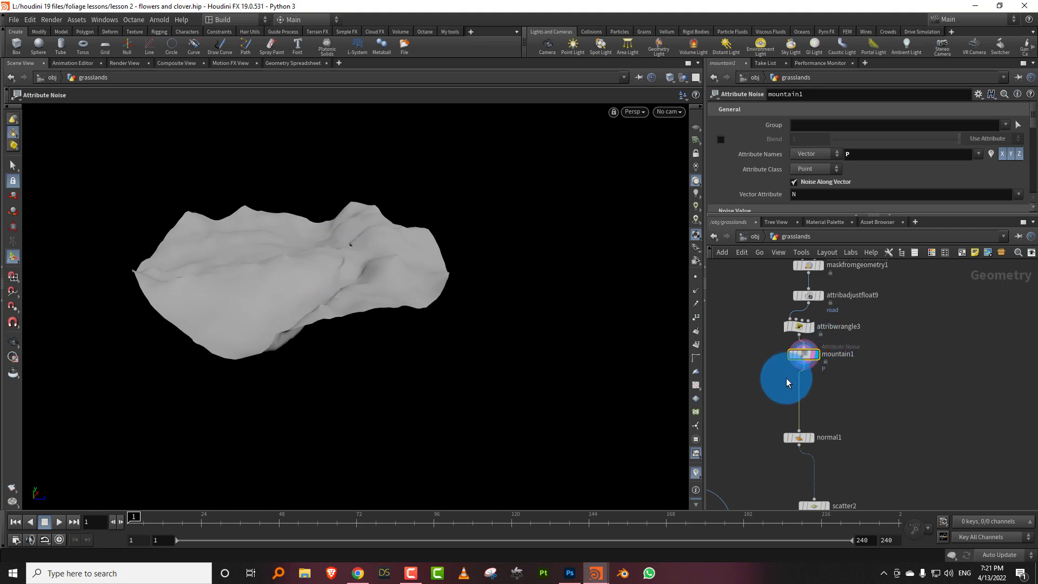
# - Enable Blend on mountain1 with Use Attribute and set the Blend Attribute to road
pyautogui.click(722, 139)
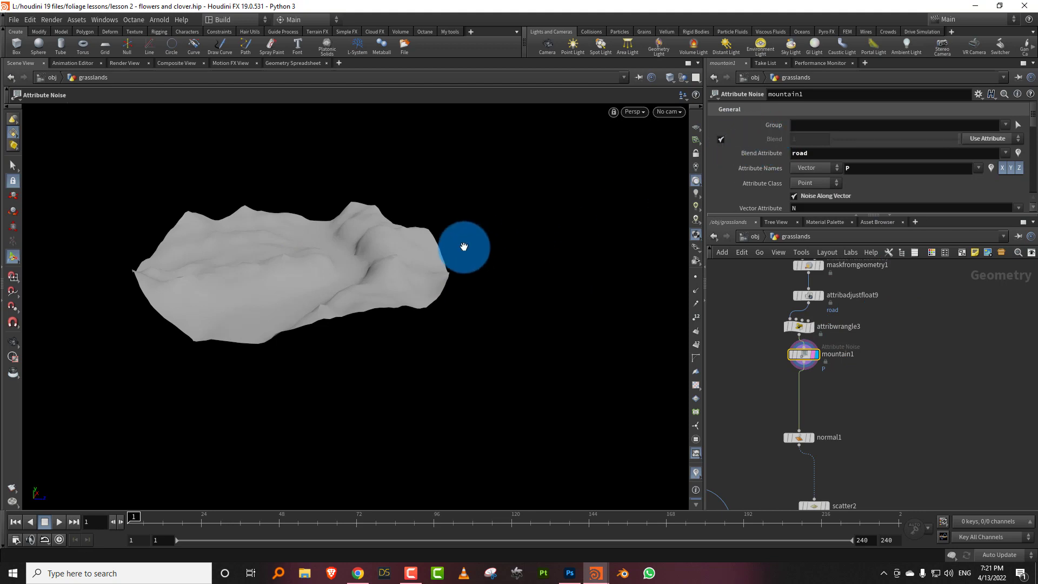
pyautogui.press('Escape')
pyautogui.moveTo(463, 243); pyautogui.dragTo(413, 273)
pyautogui.scroll(2, 413, 274)
# - Try mask as the Blend Attribute of mountain1 and set it back to road
pyautogui.moveTo(823, 155); pyautogui.dragTo(742, 175)
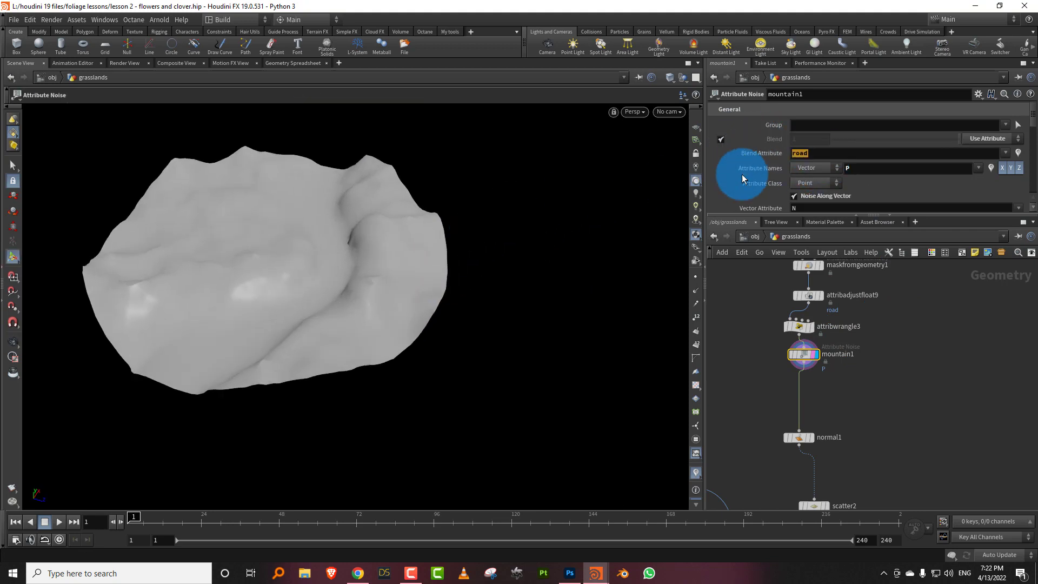
pyautogui.click(812, 153)
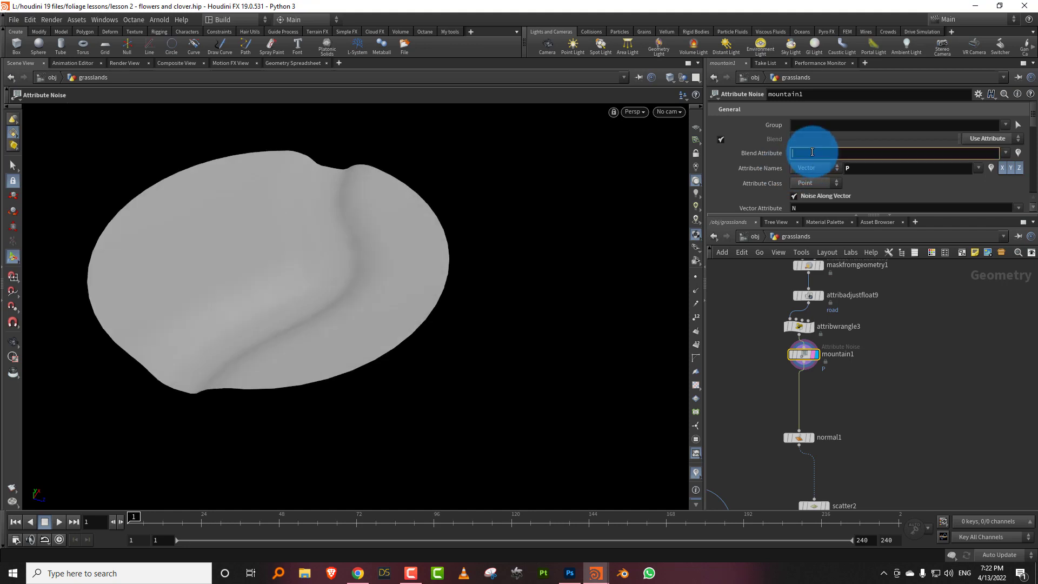
pyautogui.press('Return')
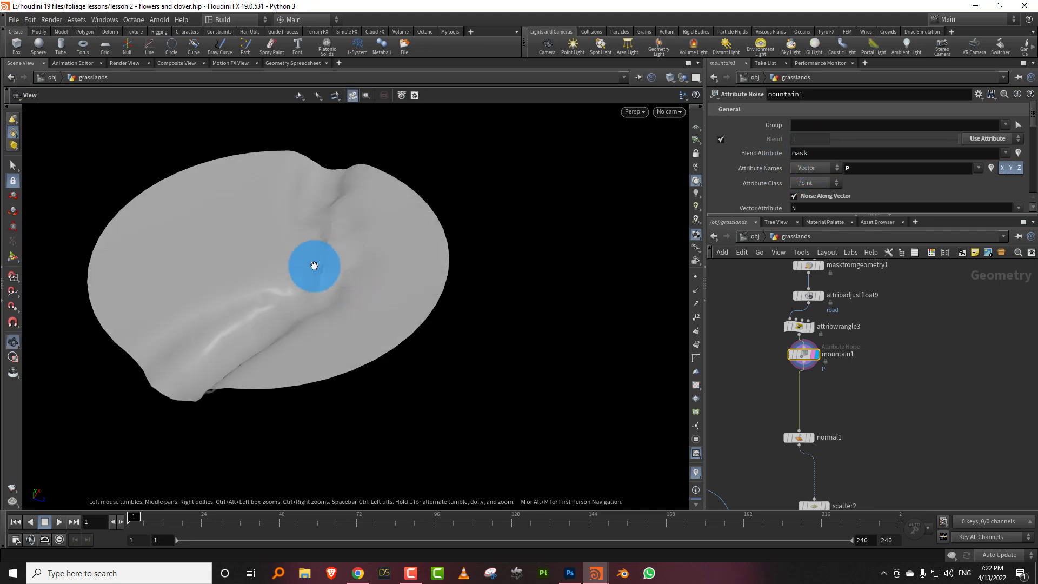
pyautogui.keyDown('alt'); pyautogui.moveTo(313, 267); pyautogui.dragTo(621, 195); pyautogui.keyUp('alt')
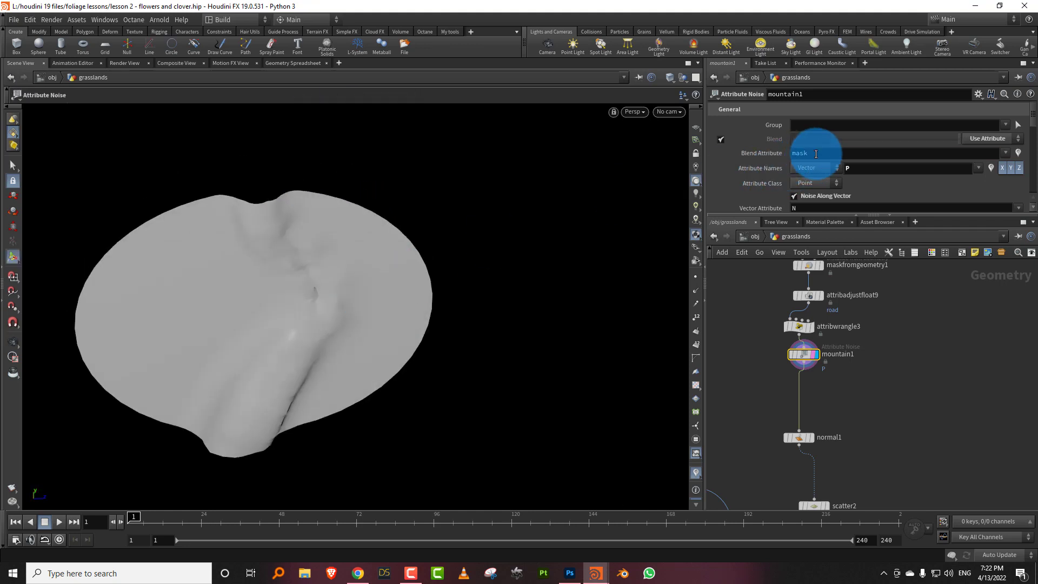
pyautogui.moveTo(812, 153); pyautogui.dragTo(734, 172)
pyautogui.write('road')
pyautogui.press('Return')
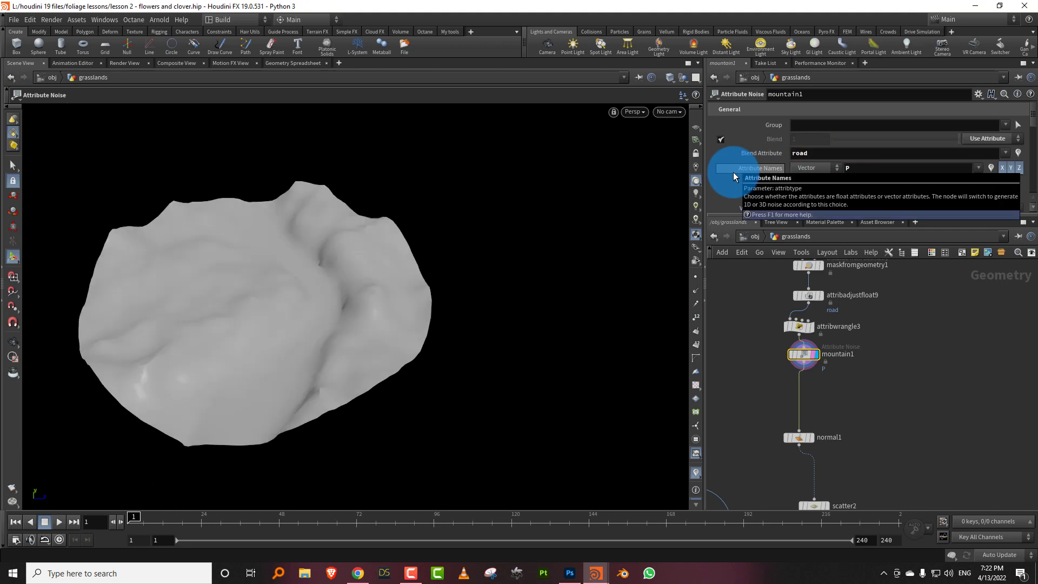
pyautogui.press('Escape')
pyautogui.moveTo(336, 303); pyautogui.dragTo(403, 236)
# - Set the Radius of maskfromgeometry1 to 1.25 to widen the road
pyautogui.moveTo(858, 378); pyautogui.dragTo(818, 503, button='middle')
pyautogui.click(768, 392)
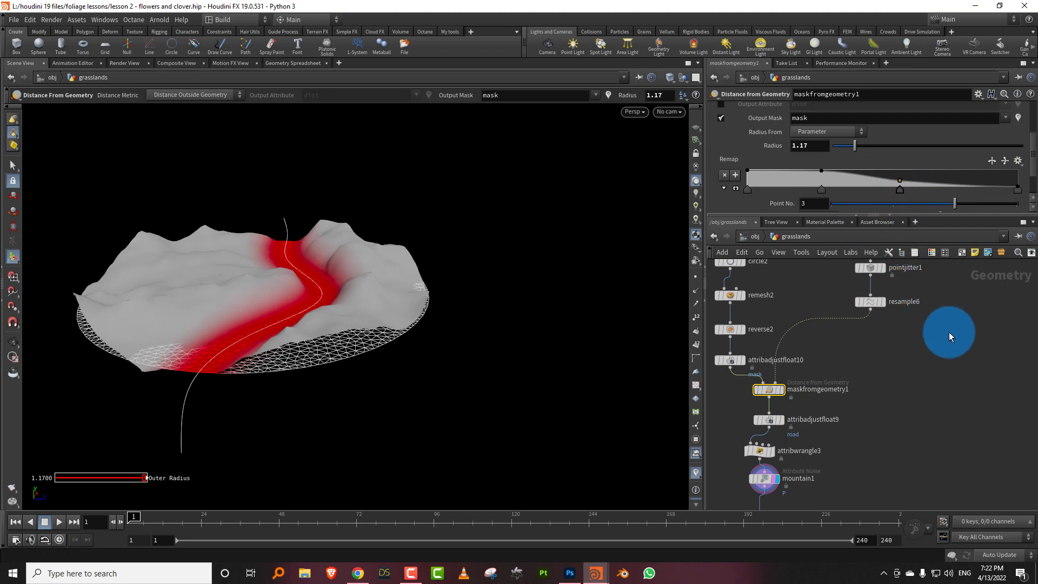
pyautogui.click(885, 170)
pyautogui.moveTo(862, 150)
pyautogui.mouseDown()
pyautogui.moveTo(848, 149)
pyautogui.moveTo(868, 149)
pyautogui.moveTo(858, 150)
pyautogui.mouseUp()
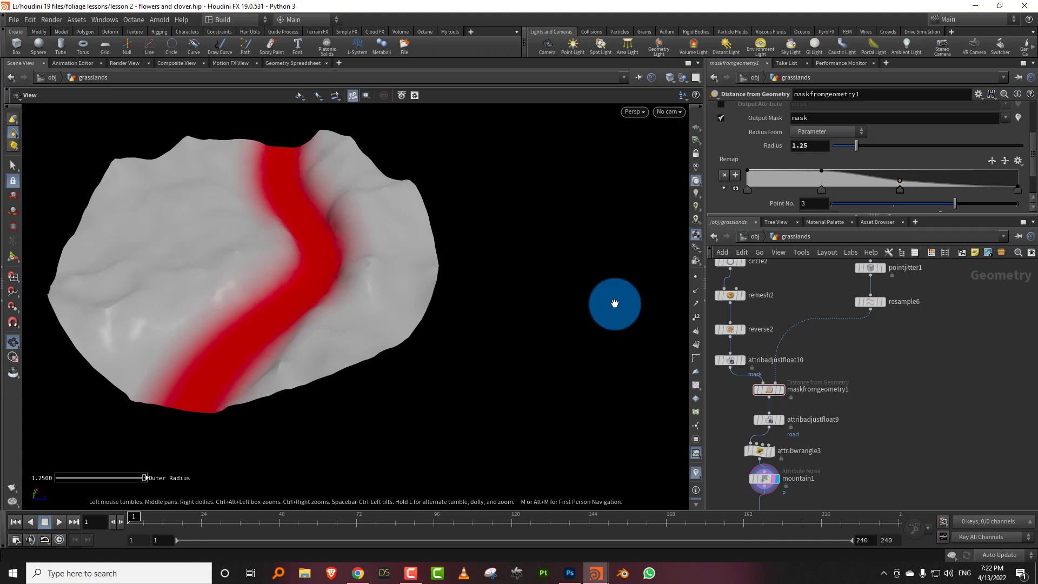
# - Examine the mountain1 terrain and how the scatter2 points are spread over the road and slopes
pyautogui.moveTo(838, 436); pyautogui.dragTo(852, 364, button='middle')
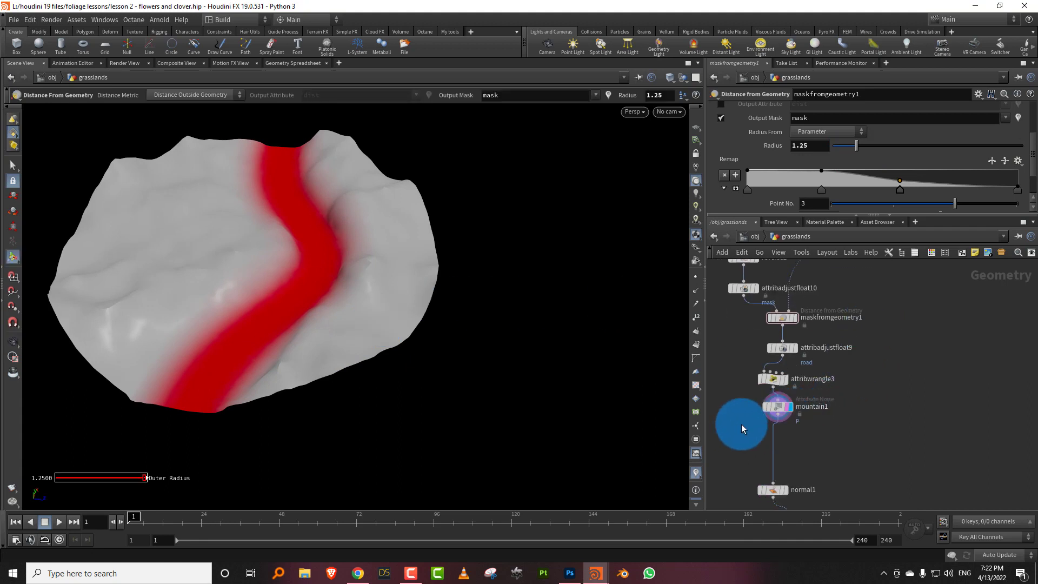
pyautogui.moveTo(346, 319)
pyautogui.keyDown('alt'); pyautogui.mouseDown()
pyautogui.moveTo(348, 307)
pyautogui.moveTo(335, 331)
pyautogui.mouseUp(); pyautogui.keyUp('alt')
pyautogui.moveTo(828, 215); pyautogui.dragTo(838, 165)
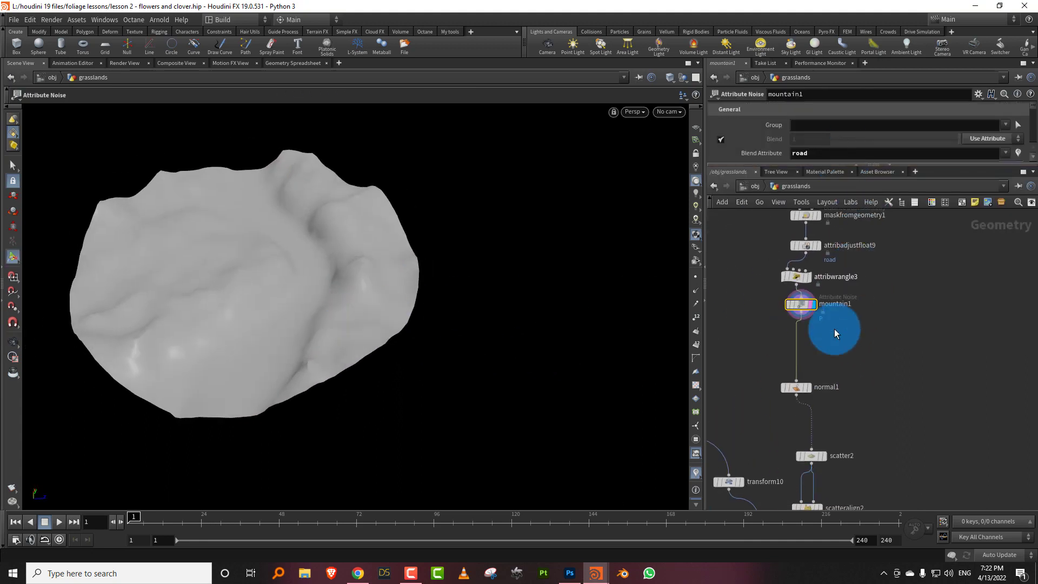
pyautogui.click(811, 456)
pyautogui.keyDown('alt'); pyautogui.moveTo(344, 320); pyautogui.dragTo(332, 301); pyautogui.keyUp('alt')
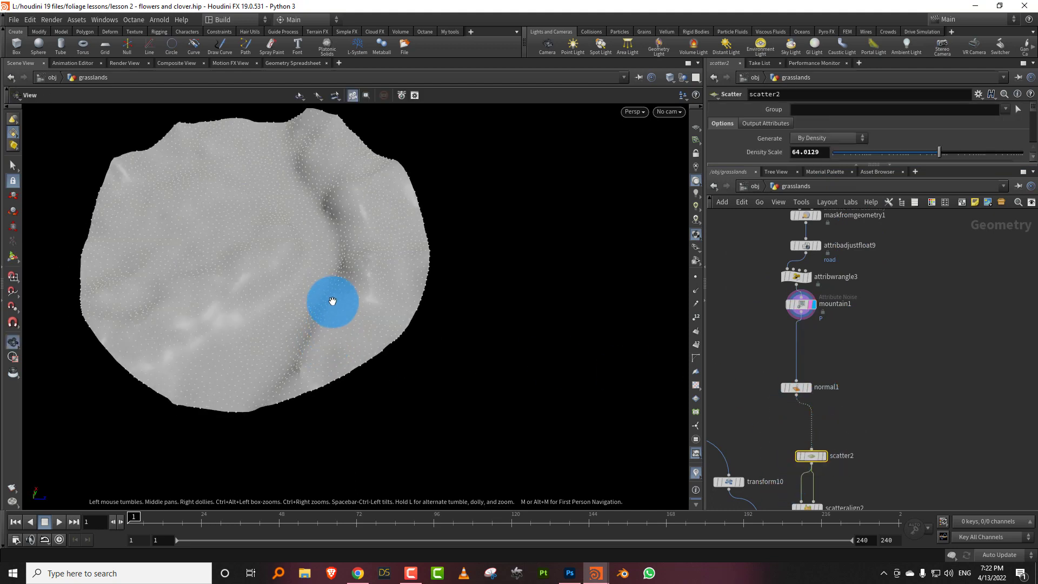
pyautogui.keyDown('alt'); pyautogui.moveTo(332, 301); pyautogui.dragTo(355, 255, button='right'); pyautogui.keyUp('alt')
pyautogui.keyDown('alt'); pyautogui.moveTo(355, 254); pyautogui.dragTo(362, 317, button='middle'); pyautogui.keyUp('alt')
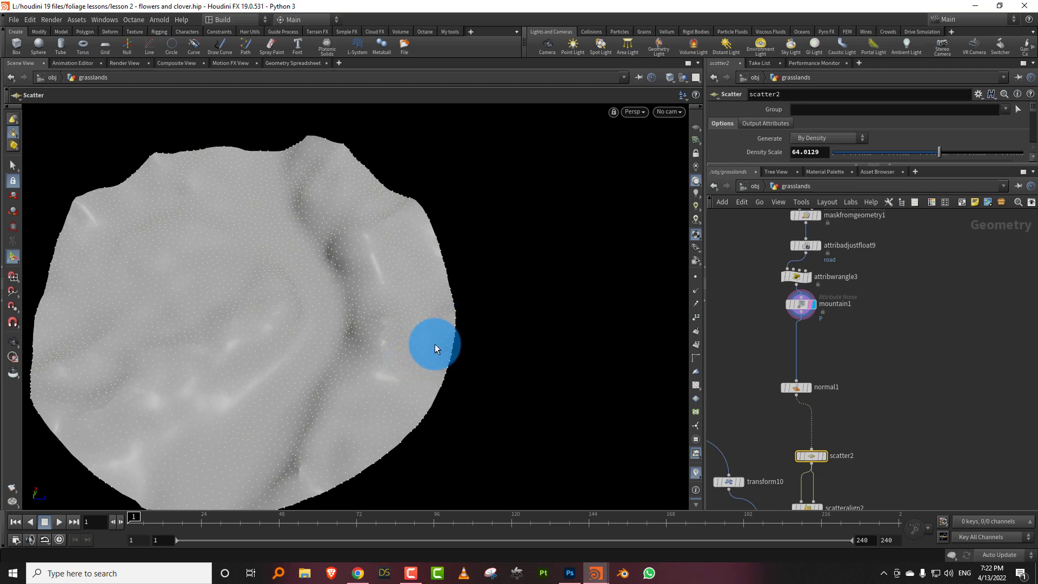
# - Insert an Attribute Adjust Float node between mountain1 and normal1
pyautogui.moveTo(862, 324); pyautogui.dragTo(847, 358, button='middle')
pyautogui.press('Tab')
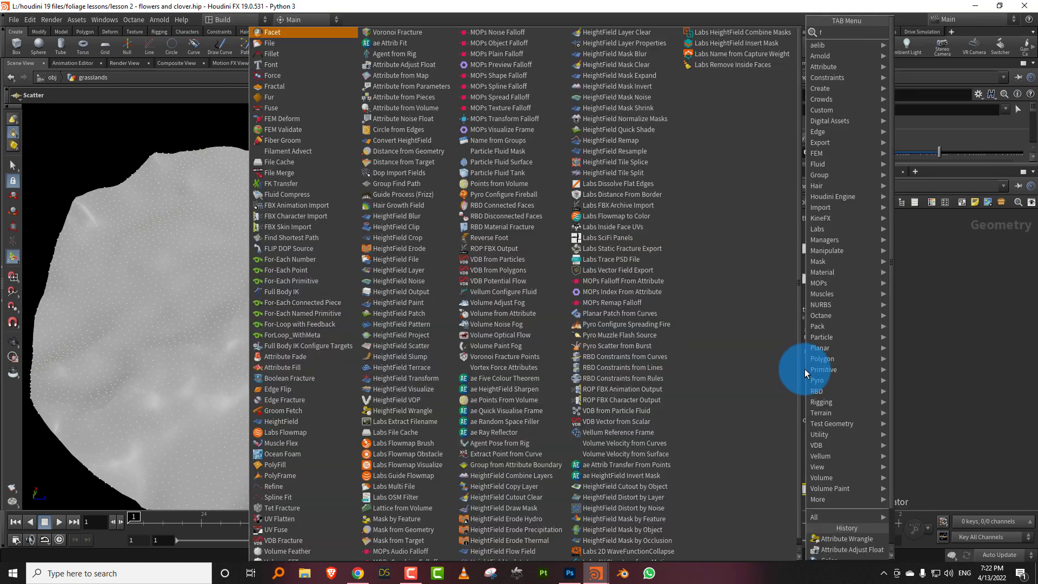
pyautogui.write('float')
pyautogui.click(927, 46)
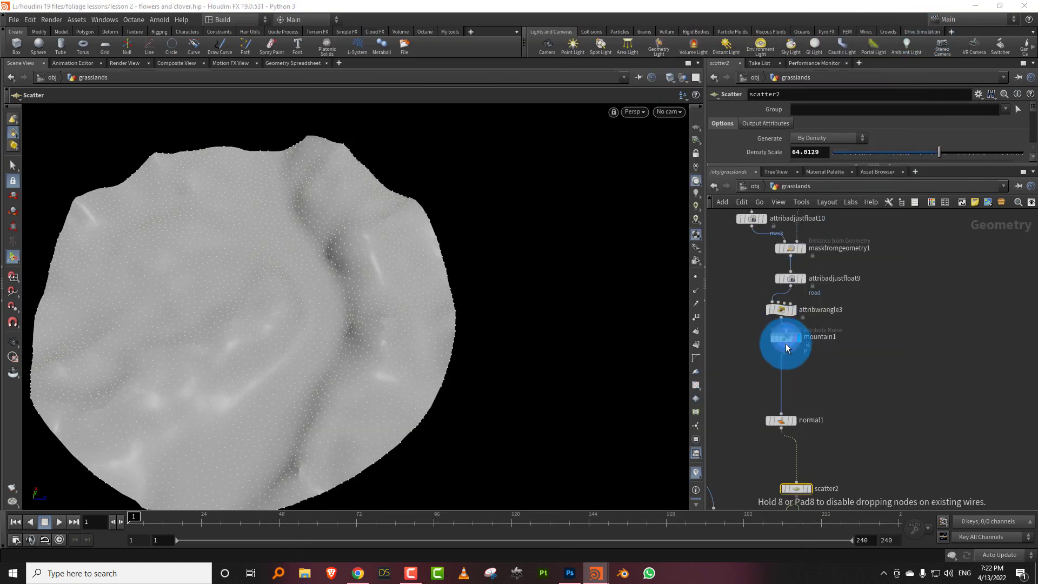
pyautogui.click(801, 374)
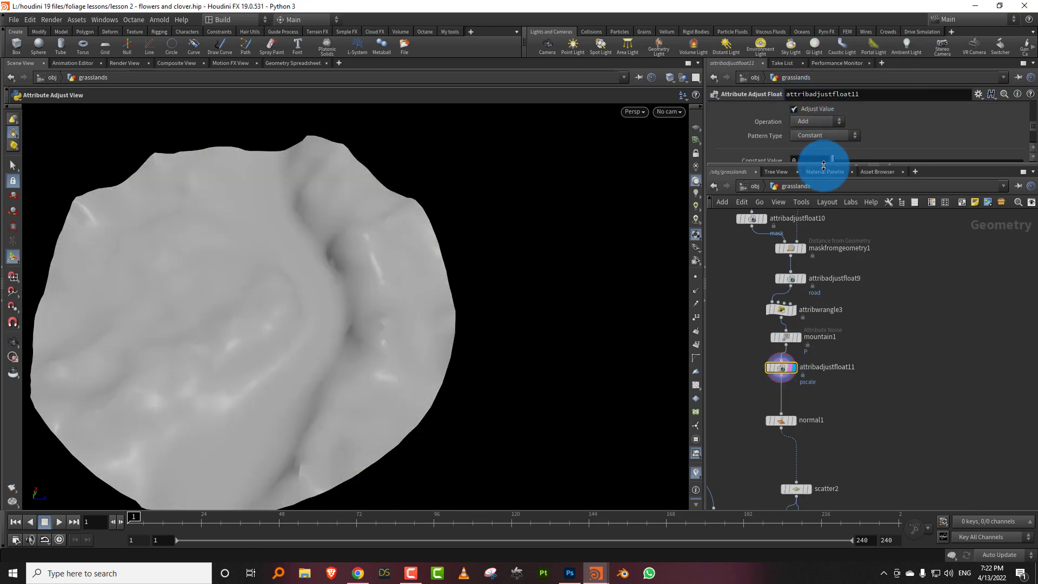
# - Set the Attribute Name of attribadjustfloat11 to density
pyautogui.moveTo(823, 165); pyautogui.dragTo(817, 250)
pyautogui.moveTo(1032, 145); pyautogui.dragTo(1031, 94)
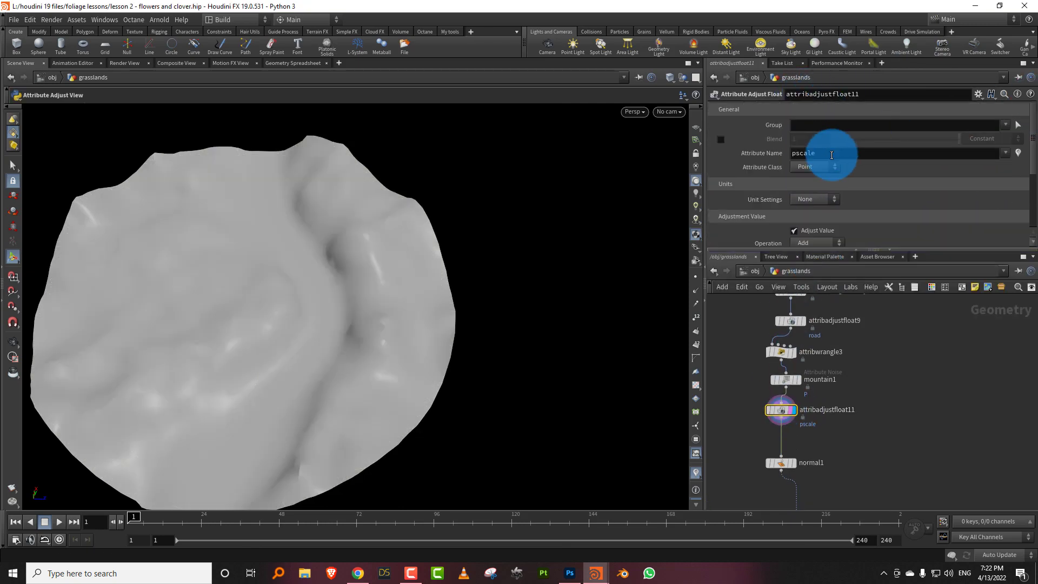
pyautogui.moveTo(833, 153); pyautogui.dragTo(726, 170)
pyautogui.write('density')
pyautogui.press('Return')
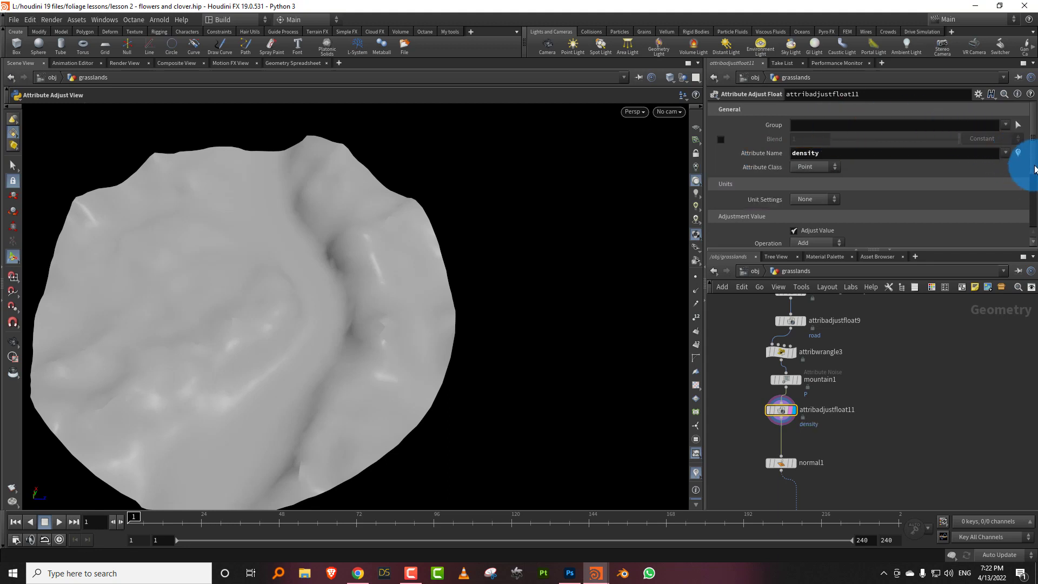
# - Configure attribadjustfloat11 with Operation Set Always and Pattern Type Remap Attribute, using road as the Source Attribute
pyautogui.moveTo(1035, 169); pyautogui.dragTo(1033, 216)
pyautogui.click(818, 136)
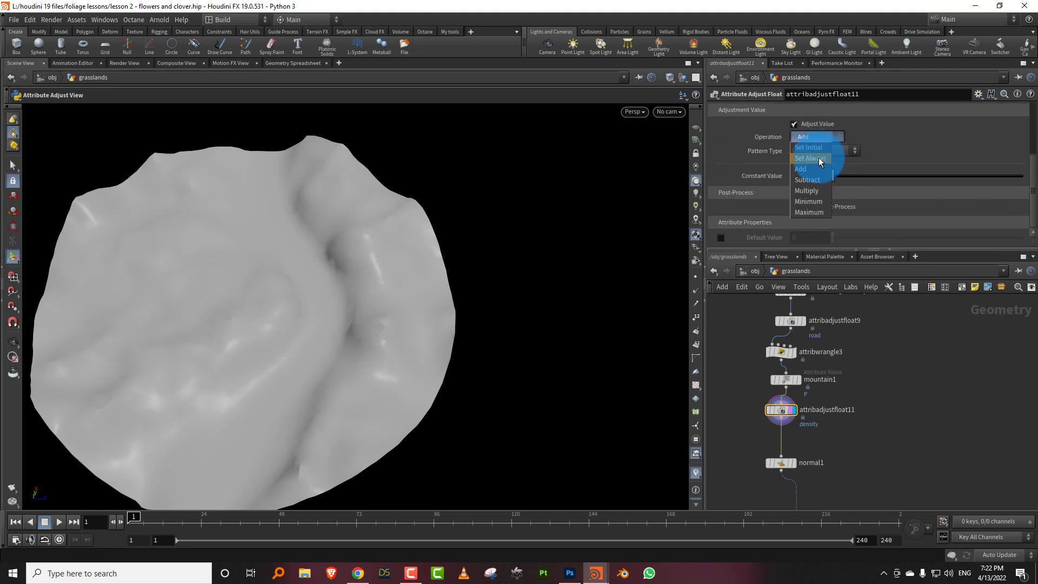
pyautogui.click(814, 158)
pyautogui.click(830, 151)
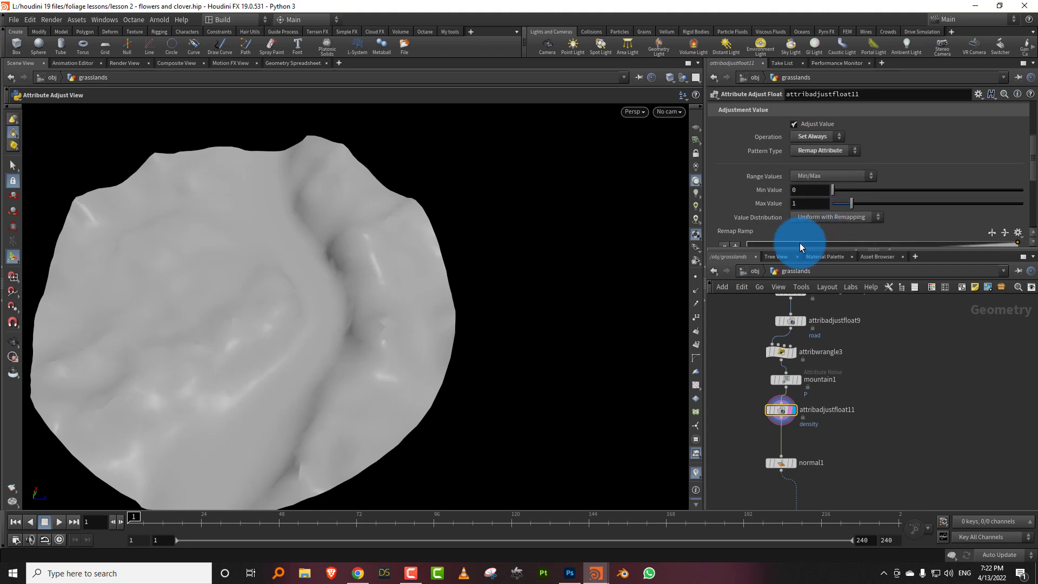
pyautogui.moveTo(1032, 158); pyautogui.dragTo(1029, 207)
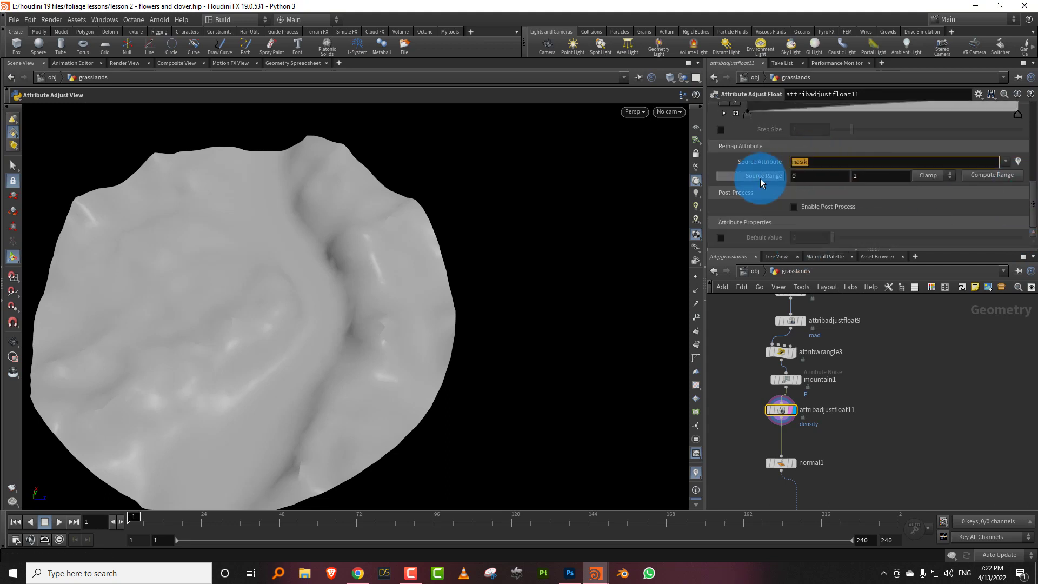
pyautogui.write('road')
pyautogui.press('Return')
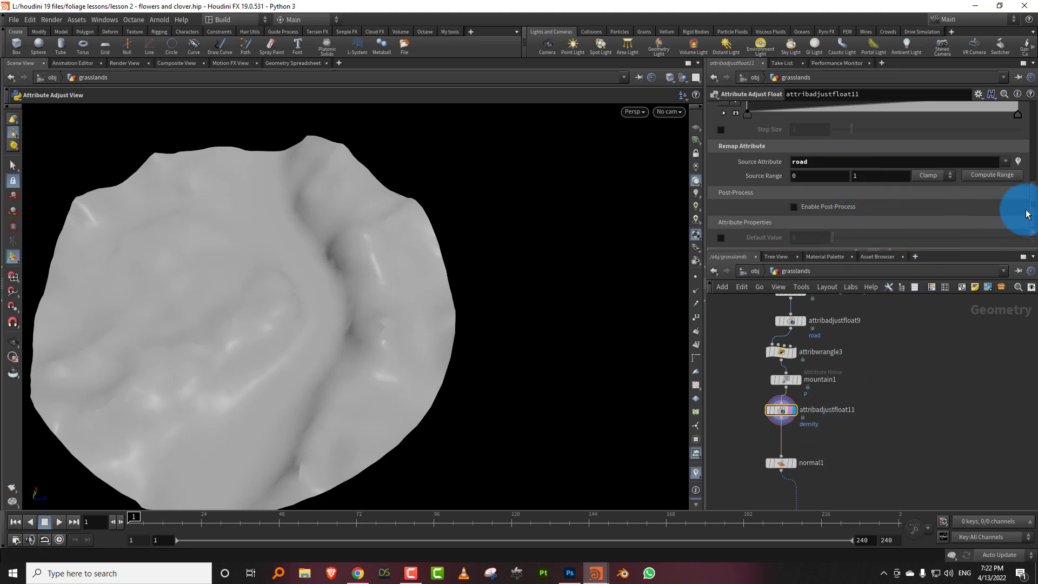
# - Display scatter2 and enable its Density Attribute so density controls the scattered points
pyautogui.moveTo(1034, 206); pyautogui.dragTo(1034, 166)
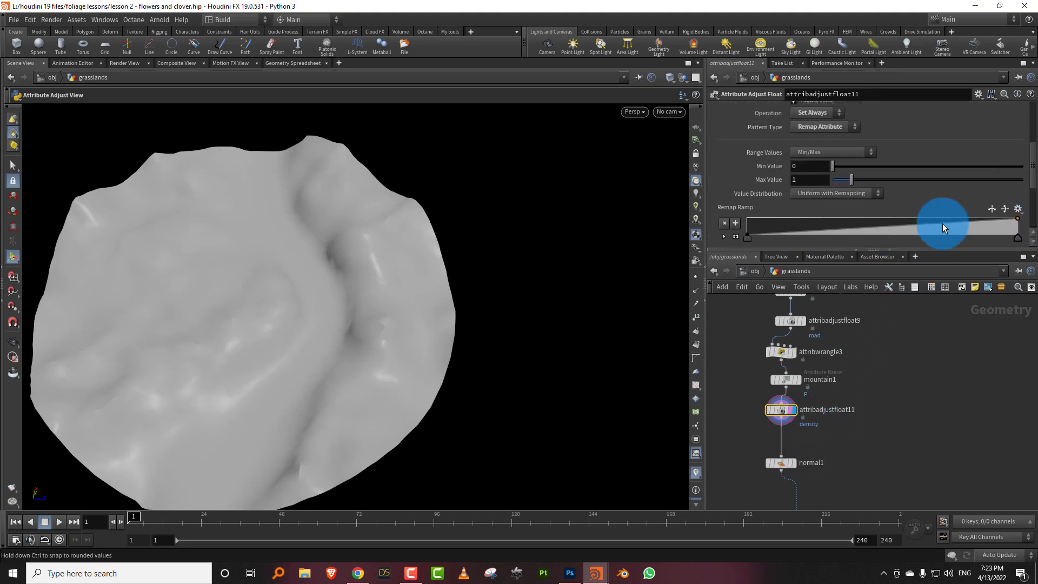
pyautogui.moveTo(829, 413); pyautogui.dragTo(839, 311, button='middle')
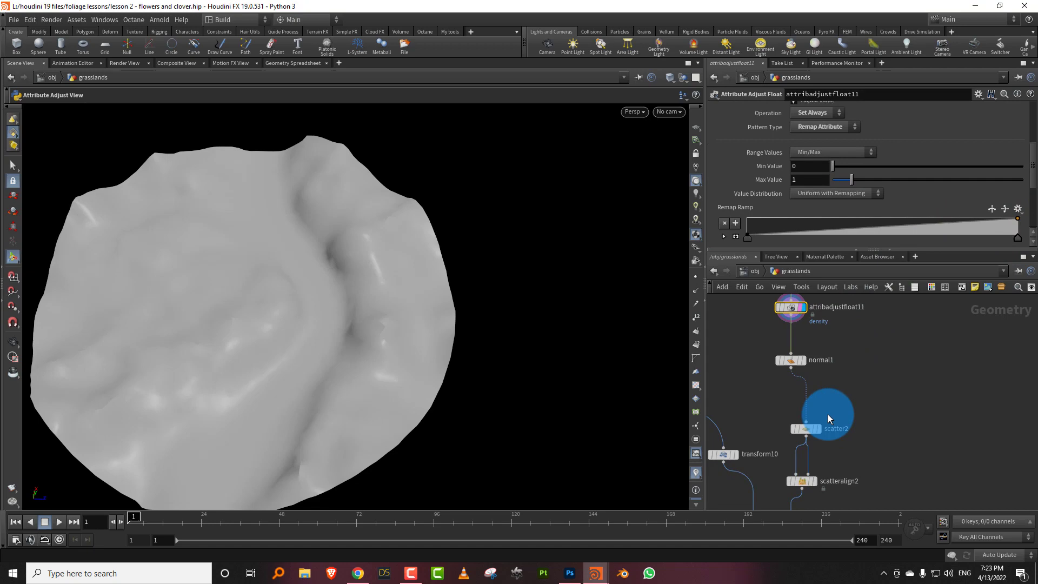
pyautogui.click(800, 416)
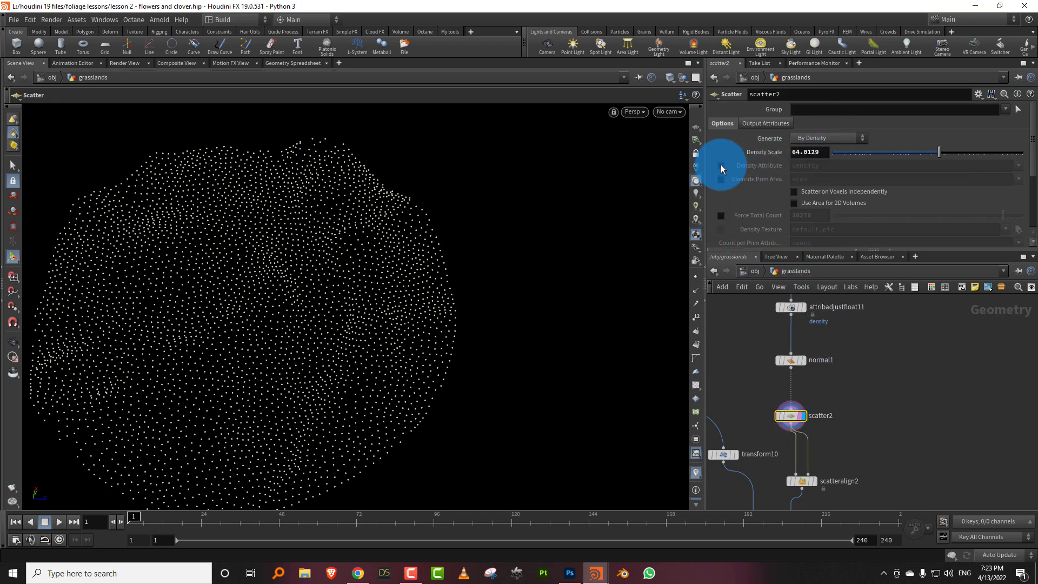
pyautogui.click(720, 167)
pyautogui.keyDown('alt'); pyautogui.moveTo(328, 299); pyautogui.dragTo(323, 268); pyautogui.keyUp('alt')
# - Reshape the Remap Ramp of attribadjustfloat11 with a zero point about a quarter along and a raised point just past a third
pyautogui.moveTo(753, 313); pyautogui.dragTo(818, 409, button='middle')
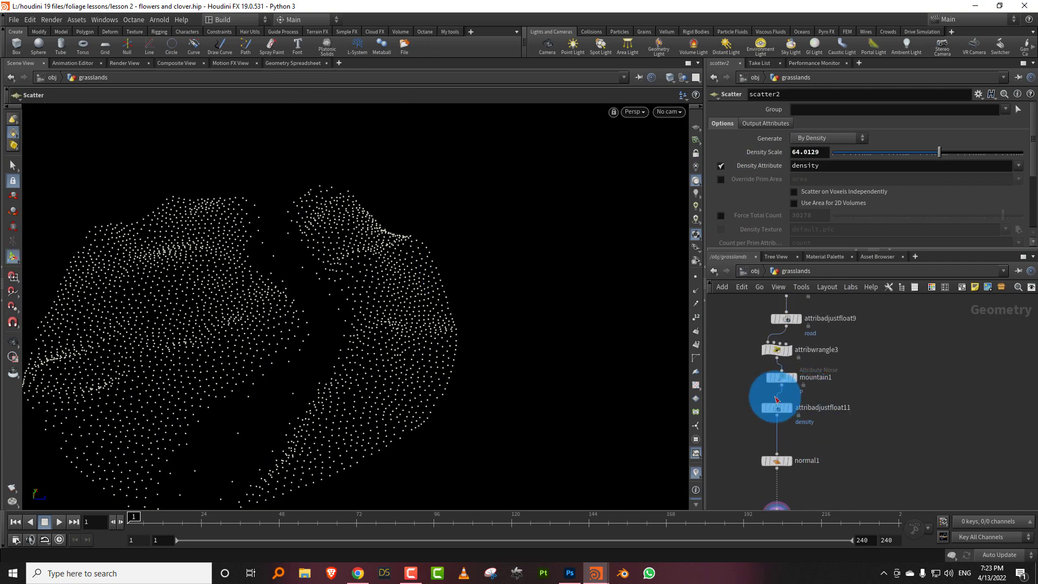
pyautogui.moveTo(743, 408); pyautogui.dragTo(753, 400, button='middle')
pyautogui.click(802, 368)
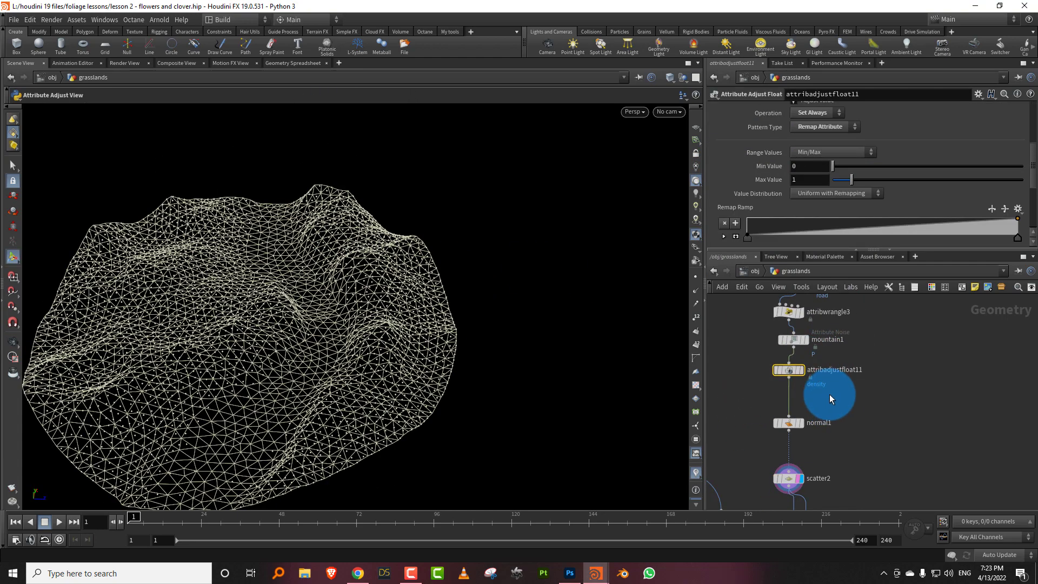
pyautogui.click(848, 394)
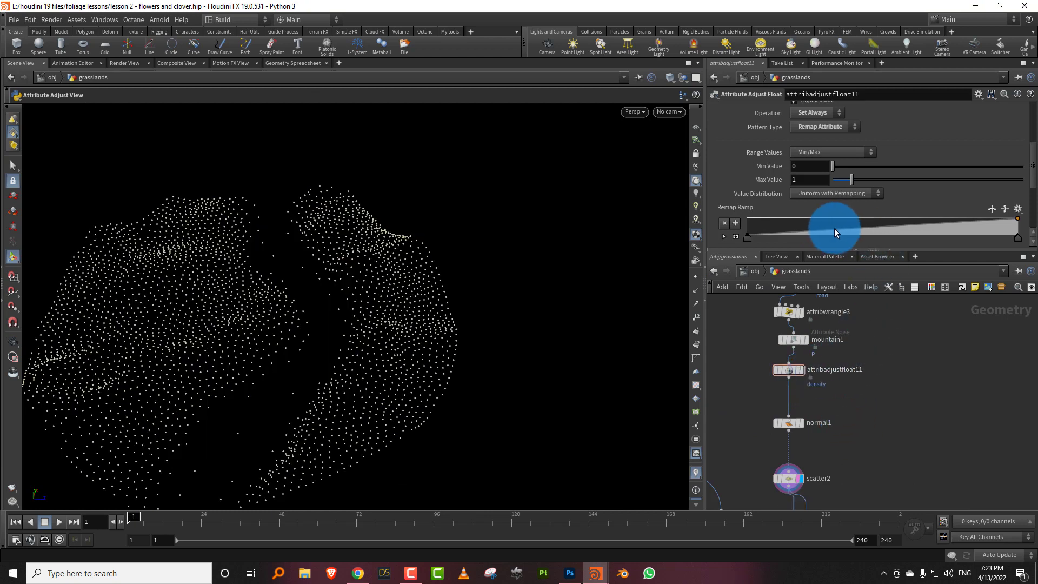
pyautogui.moveTo(834, 230); pyautogui.dragTo(793, 250)
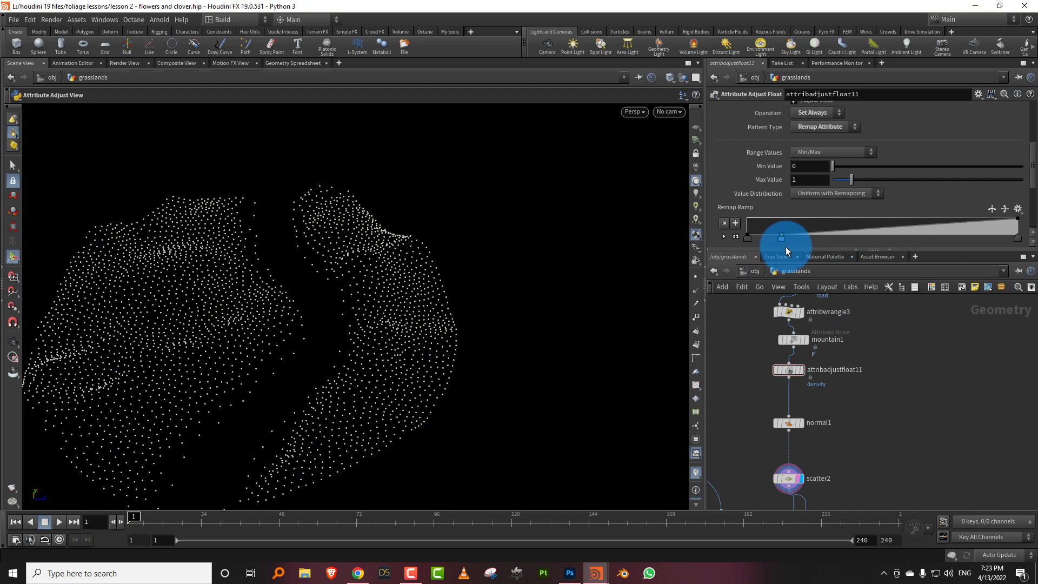
pyautogui.click(842, 226)
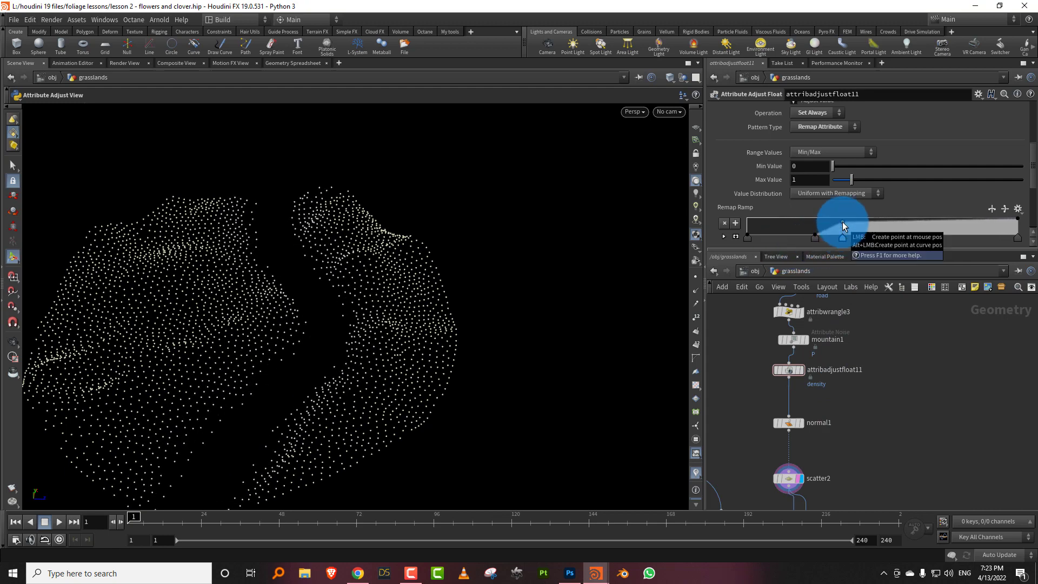
pyautogui.moveTo(845, 225); pyautogui.dragTo(848, 224)
pyautogui.click(443, 341)
pyautogui.keyDown('alt'); pyautogui.moveTo(443, 340); pyautogui.dragTo(496, 347); pyautogui.keyUp('alt')
# - Display merge4 and examine the grass, clover and flowers along both edges of the road
pyautogui.moveTo(902, 459); pyautogui.dragTo(880, 302, button='middle')
pyautogui.moveTo(851, 423); pyautogui.dragTo(874, 336, button='middle')
pyautogui.click(820, 357)
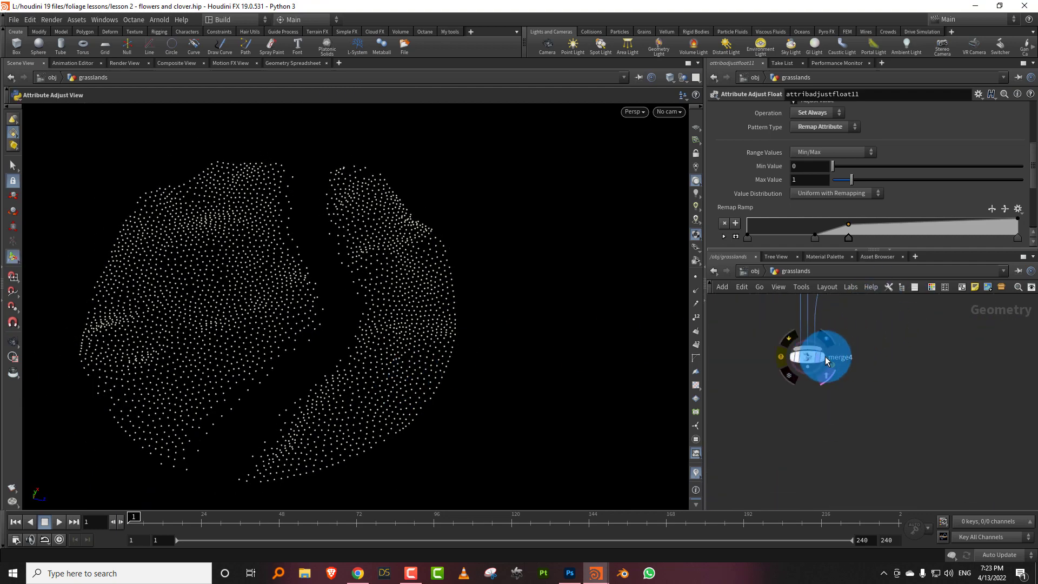
pyautogui.click(292, 359)
pyautogui.keyDown('alt'); pyautogui.moveTo(292, 359); pyautogui.dragTo(397, 263); pyautogui.keyUp('alt')
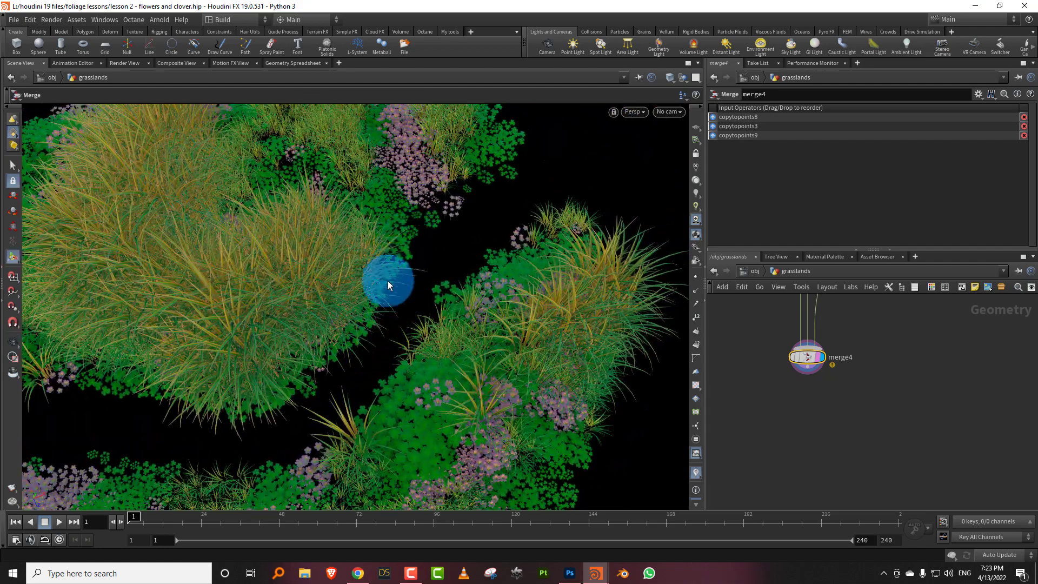
pyautogui.keyDown('alt'); pyautogui.moveTo(157, 388); pyautogui.dragTo(346, 363); pyautogui.keyUp('alt')
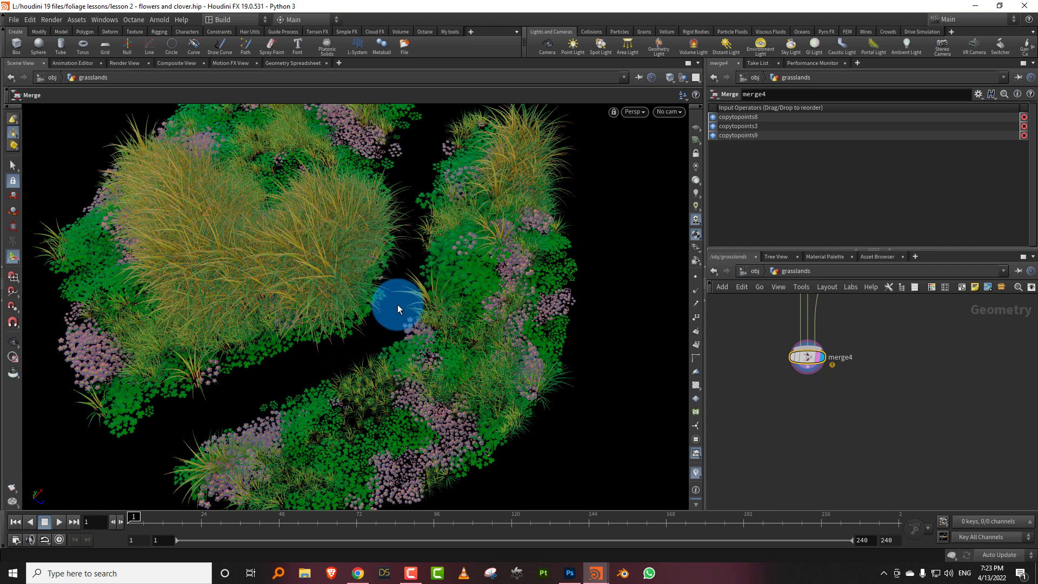
# - Inspect the groupexpression1 settings and display the attribnoisefloat1 node that controls pscale
pyautogui.moveTo(898, 302); pyautogui.dragTo(822, 503, button='middle')
pyautogui.scroll(-5, 831, 408)
pyautogui.moveTo(817, 393); pyautogui.dragTo(800, 500, button='middle')
pyautogui.moveTo(817, 356); pyautogui.dragTo(802, 401, button='middle')
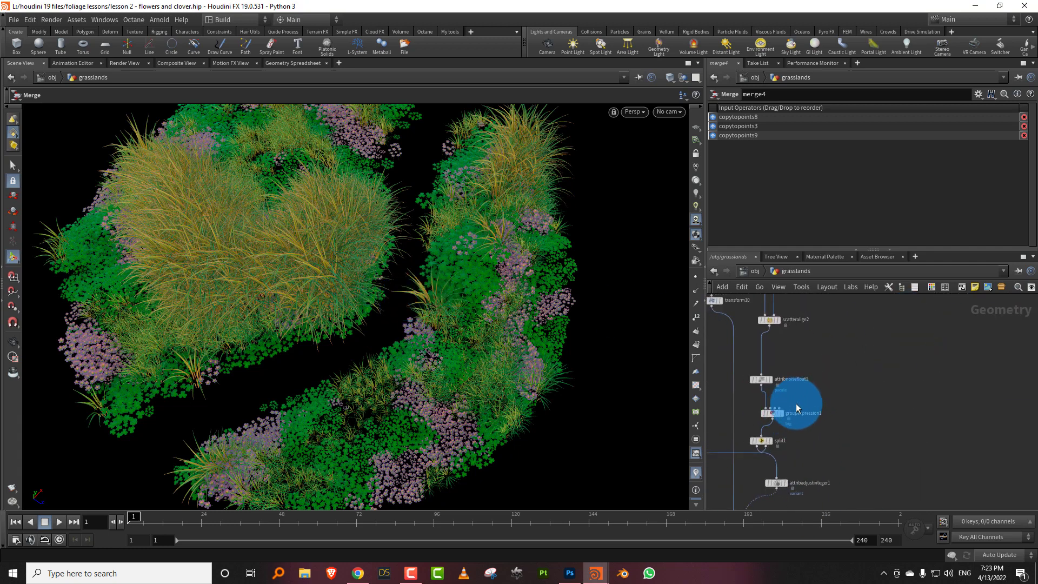
pyautogui.click(777, 413)
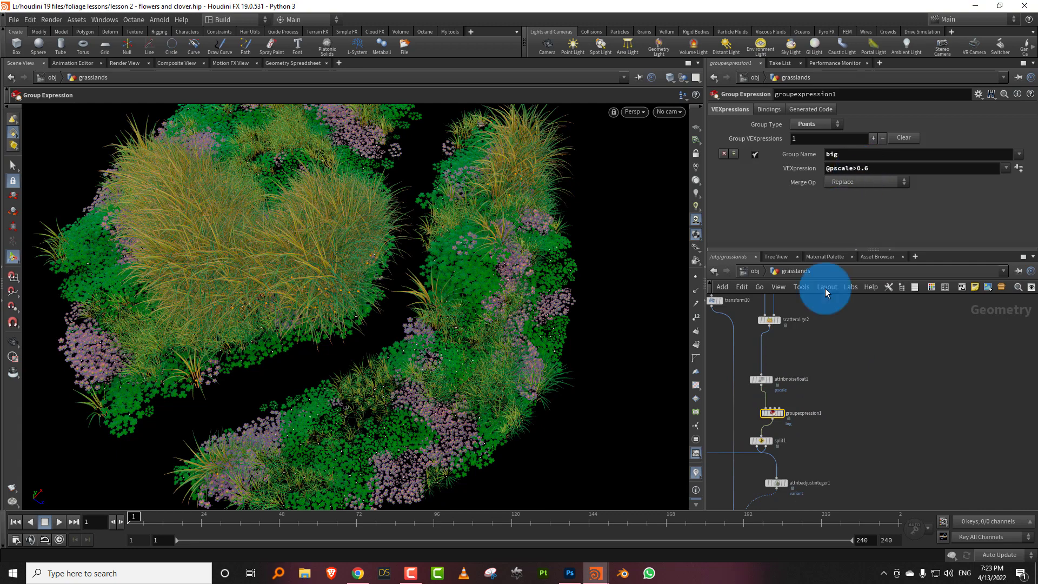
pyautogui.moveTo(818, 356); pyautogui.dragTo(867, 328, button='middle')
pyautogui.click(811, 355)
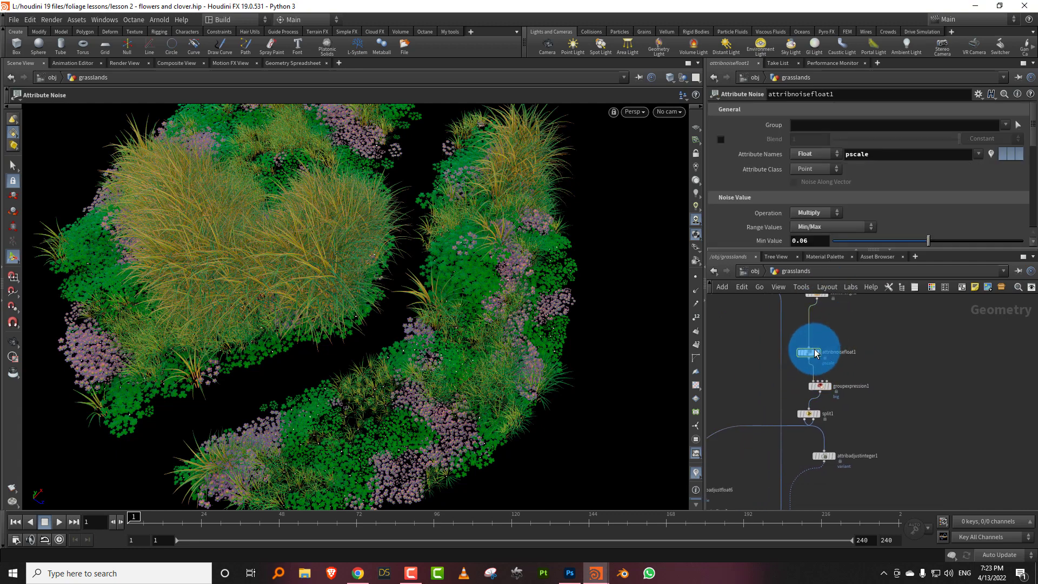
pyautogui.moveTo(811, 355); pyautogui.dragTo(827, 353)
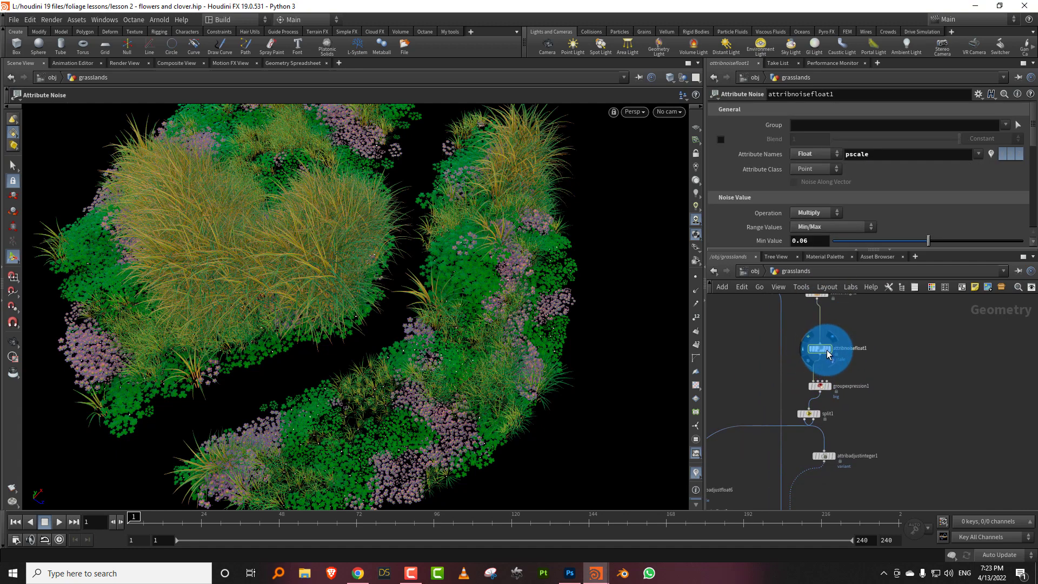
pyautogui.click(827, 353)
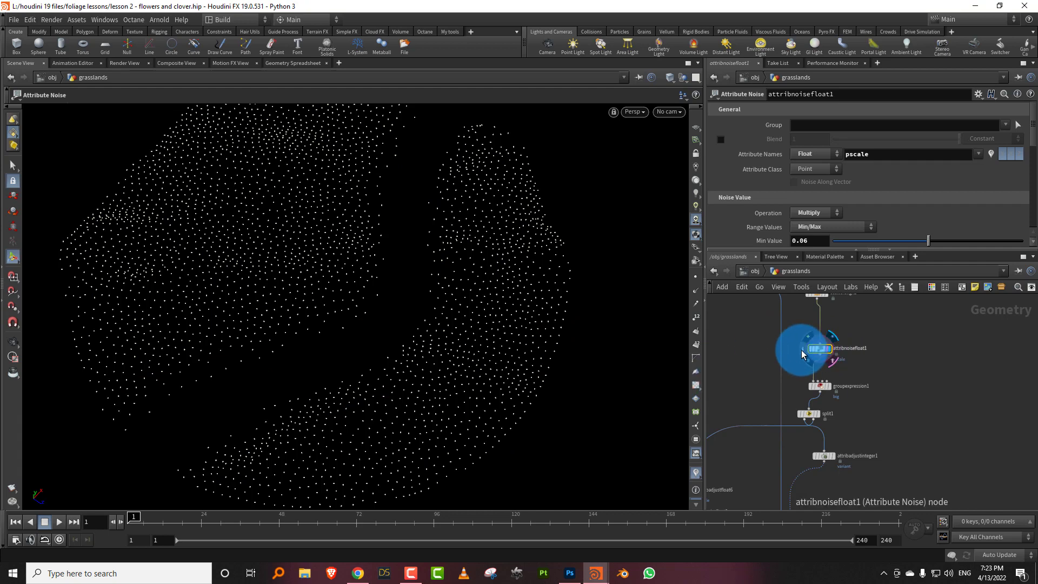
pyautogui.click(802, 350)
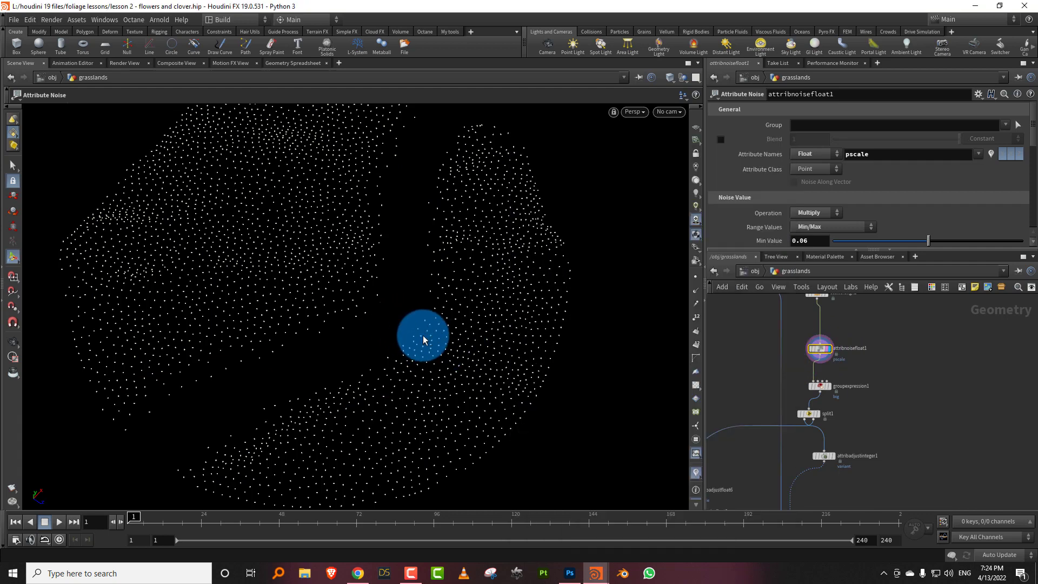
# - Examine the attribnoisefloat1 points from above and in perspective, and check the node's list of point attributes
pyautogui.hotkey('space', '2')
pyautogui.moveTo(442, 319); pyautogui.dragTo(443, 311, button='right')
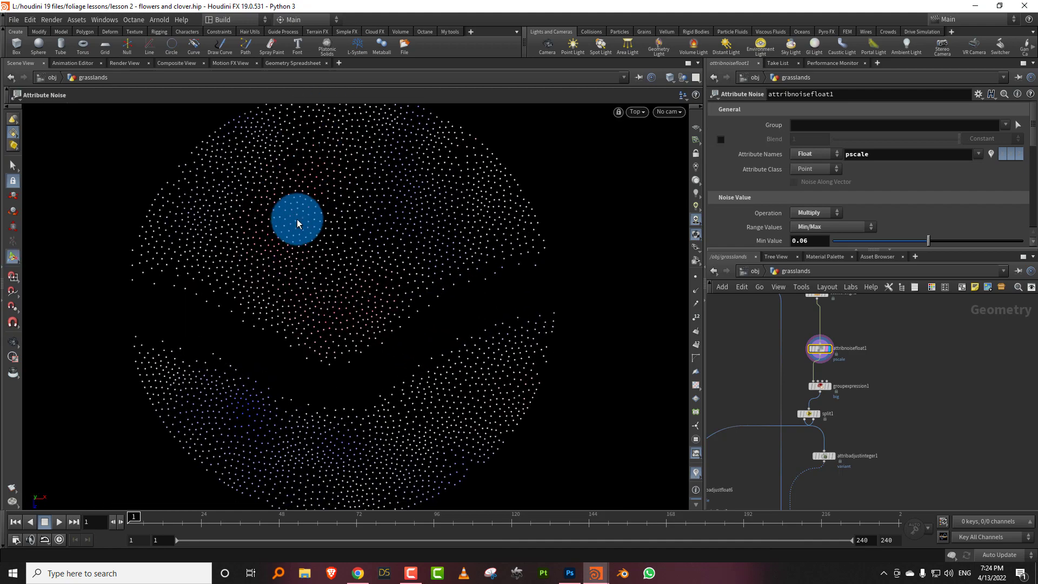
pyautogui.press('space')
pyautogui.moveTo(421, 348); pyautogui.dragTo(395, 278)
pyautogui.hotkey('space', '2')
pyautogui.click(813, 351)
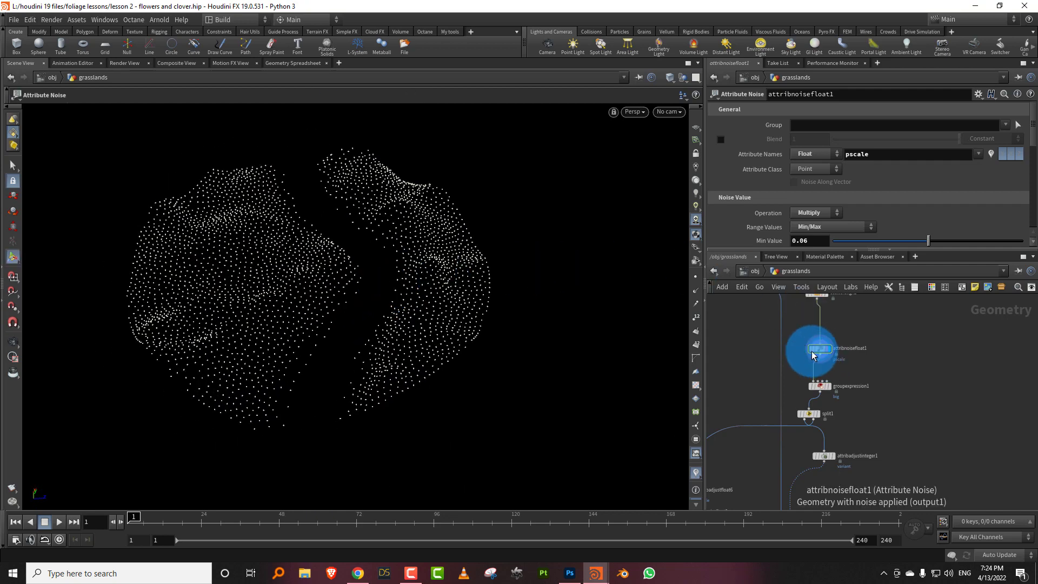
pyautogui.moveTo(813, 351); pyautogui.dragTo(643, 343, button='middle')
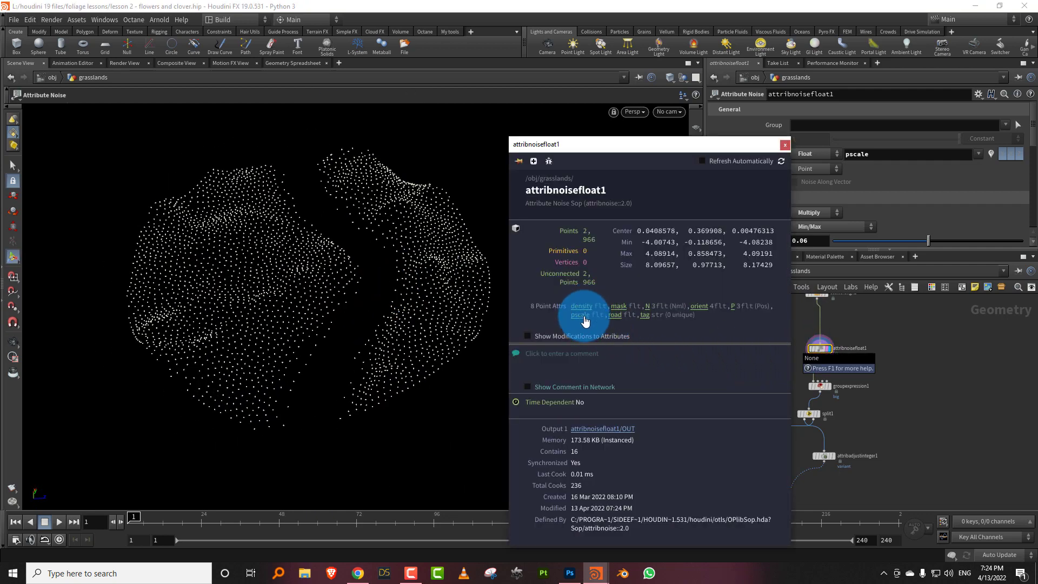
pyautogui.click(923, 330)
# - Insert an Attribute Adjust Float node between normal1 and scatter2 and rename it road_pscale
pyautogui.moveTo(859, 329); pyautogui.dragTo(824, 403, button='middle')
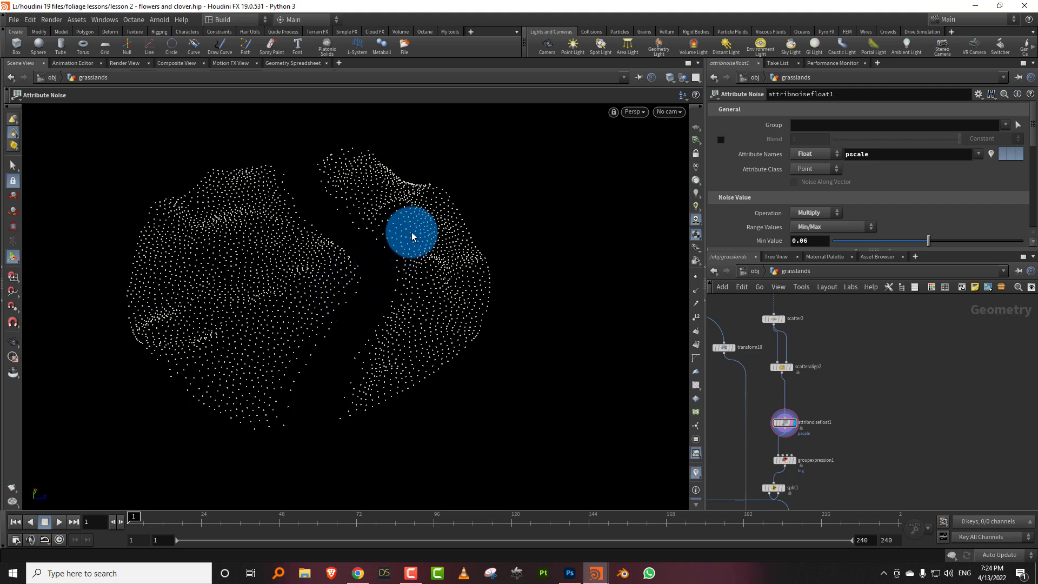
pyautogui.moveTo(818, 365)
pyautogui.mouseDown(button='middle')
pyautogui.moveTo(827, 389)
pyautogui.moveTo(827, 348)
pyautogui.mouseUp(button='middle')
pyautogui.scroll(1, 827, 352)
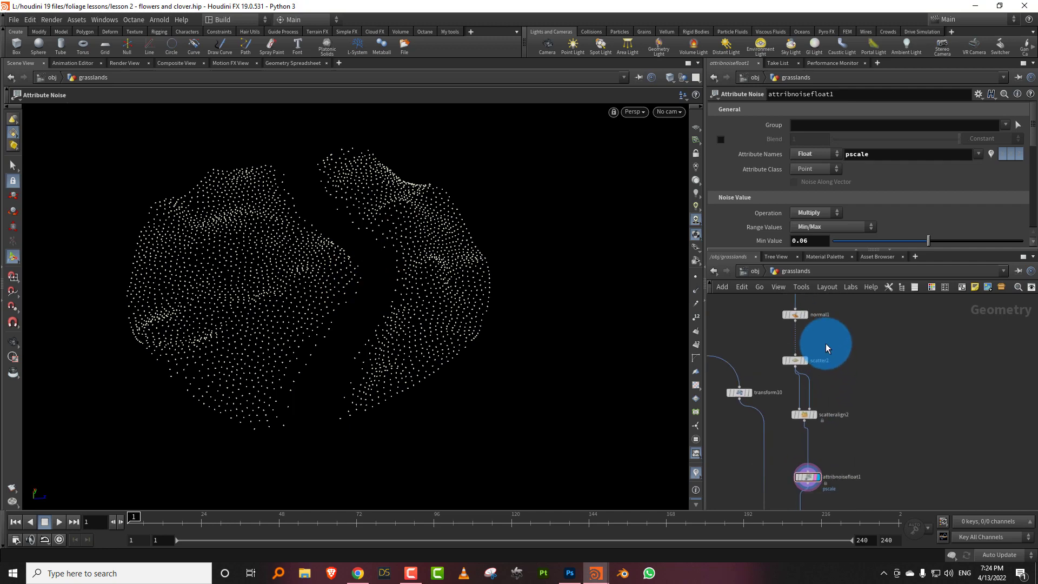
pyautogui.press('Tab')
pyautogui.write('float')
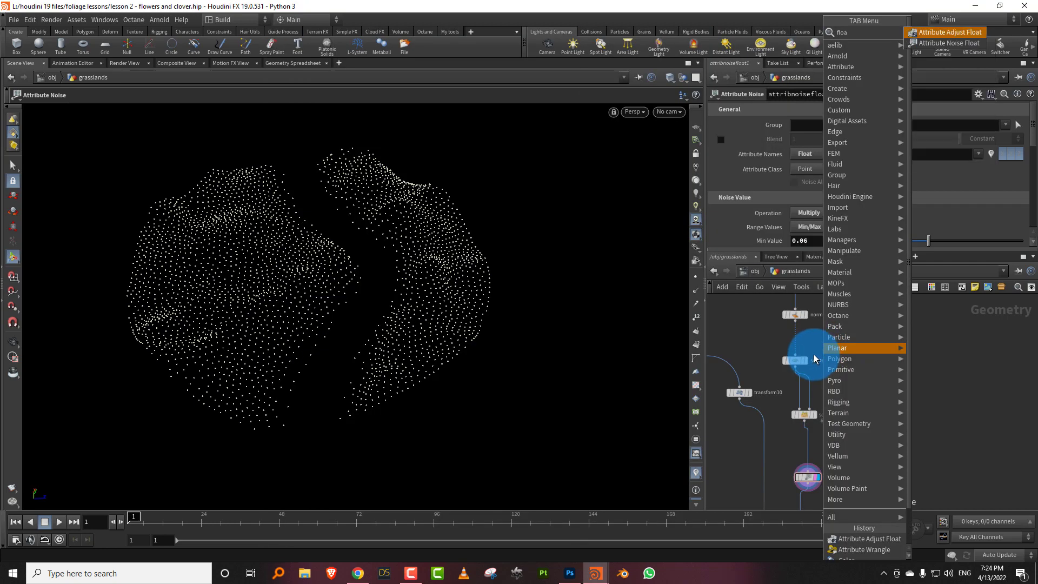
pyautogui.click(950, 33)
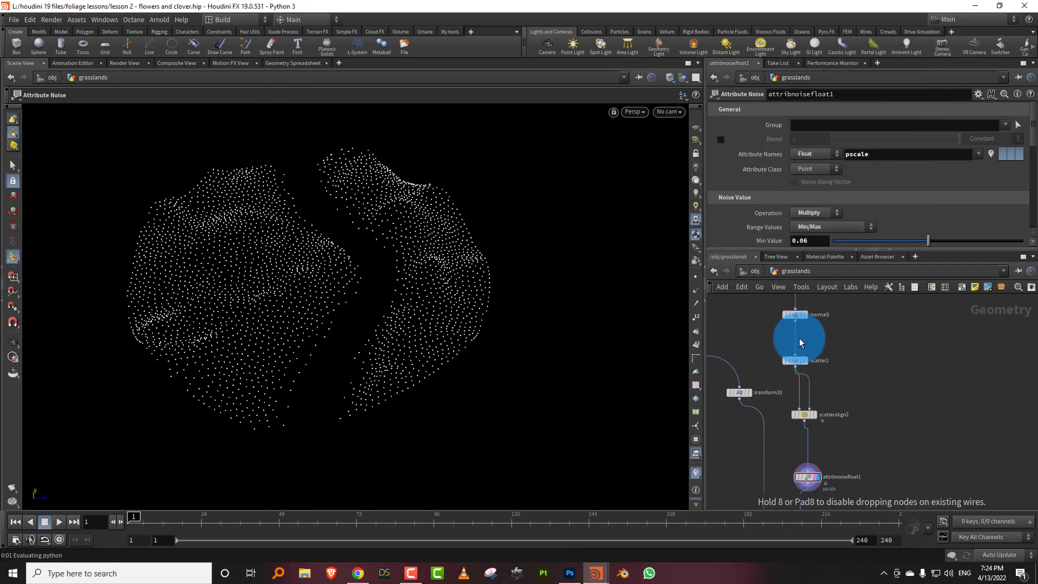
pyautogui.click(800, 341)
pyautogui.doubleClick(823, 340)
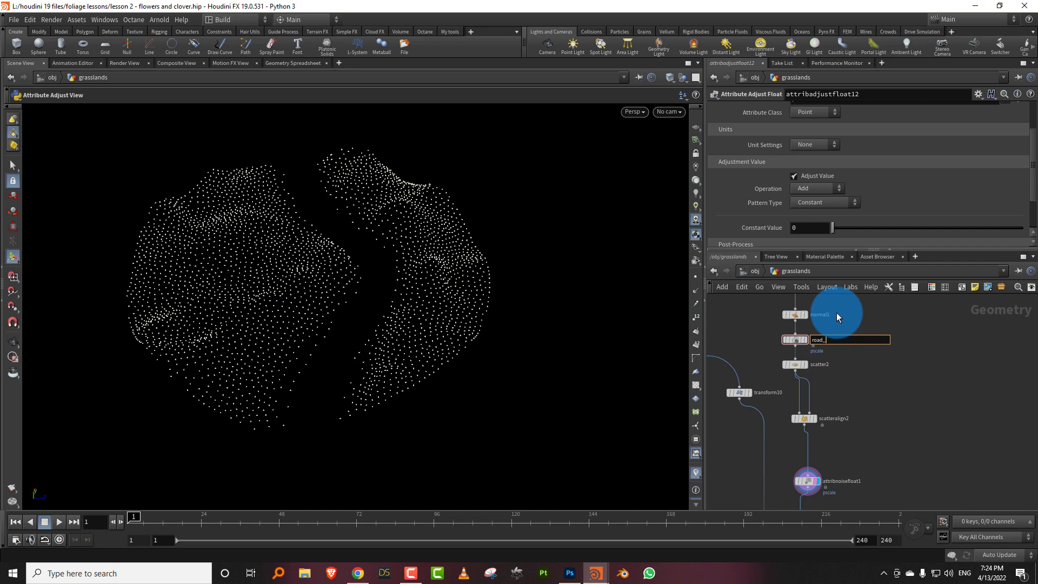
pyautogui.write('road_pscale')
pyautogui.press('Return')
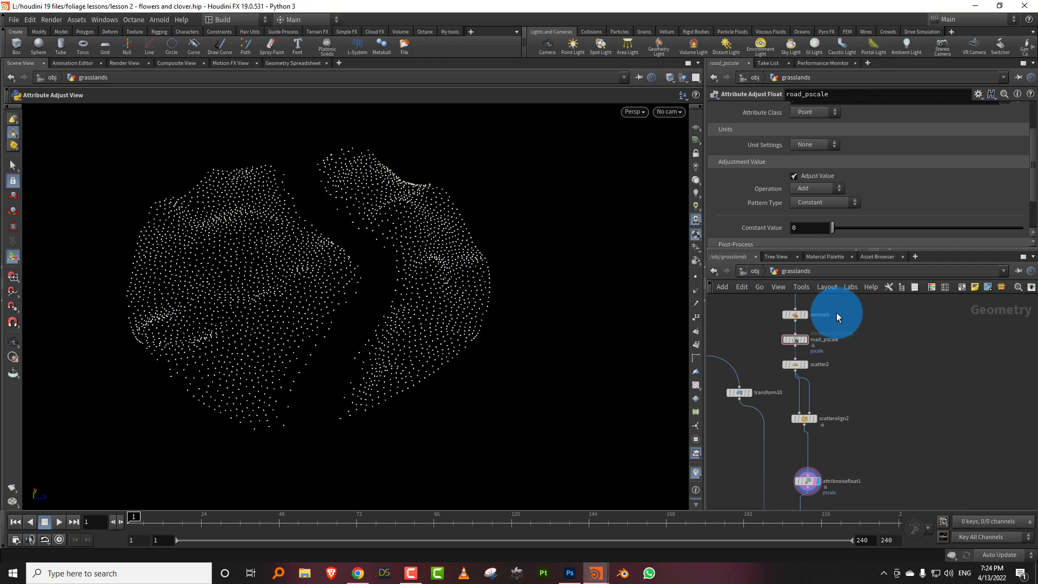
# - Set the Operation of road_pscale to Set Always and its Pattern Type to Remap Attribute
pyautogui.click(925, 189)
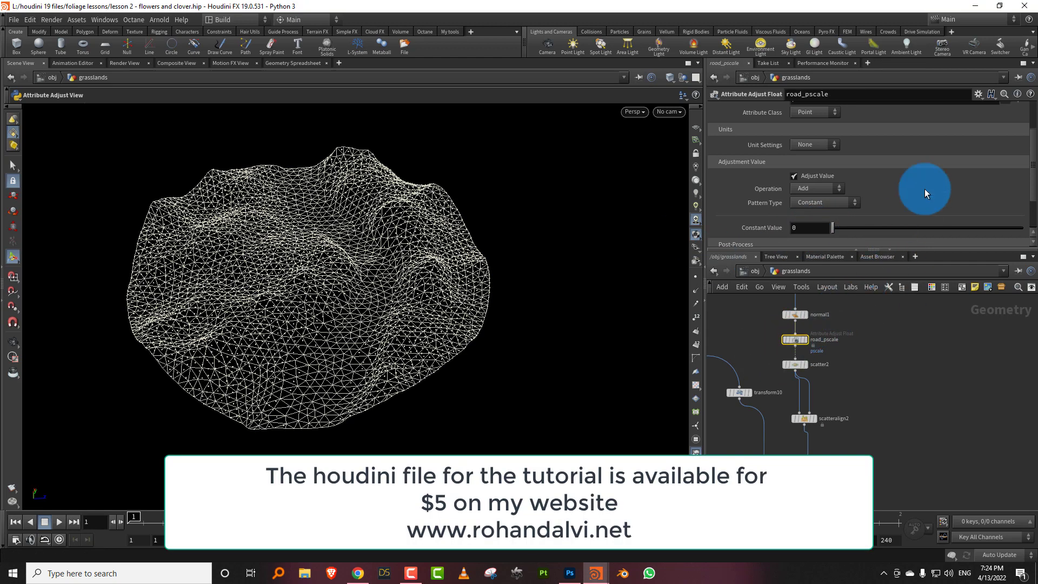
pyautogui.click(904, 355)
pyautogui.click(827, 187)
pyautogui.click(824, 207)
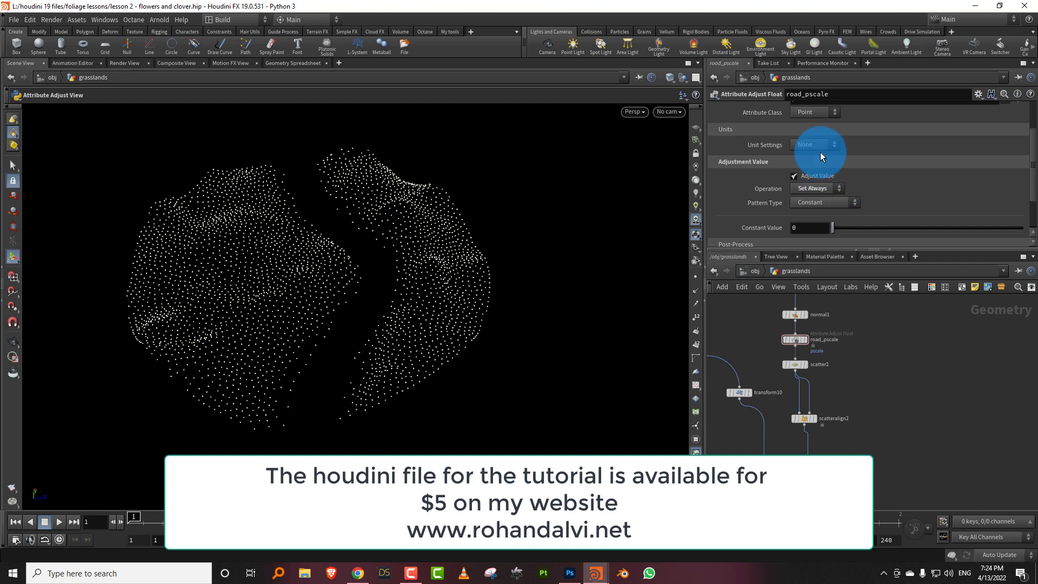
pyautogui.click(1022, 152)
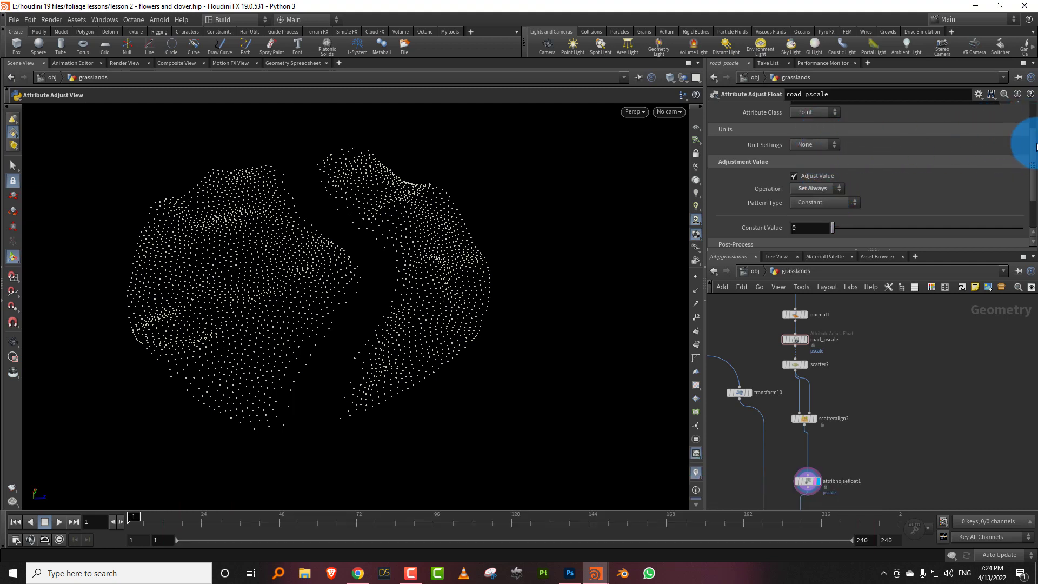
pyautogui.moveTo(1037, 144)
pyautogui.mouseDown()
pyautogui.moveTo(1033, 121)
pyautogui.moveTo(1034, 143)
pyautogui.mouseUp()
pyautogui.scroll(-3, 1016, 173)
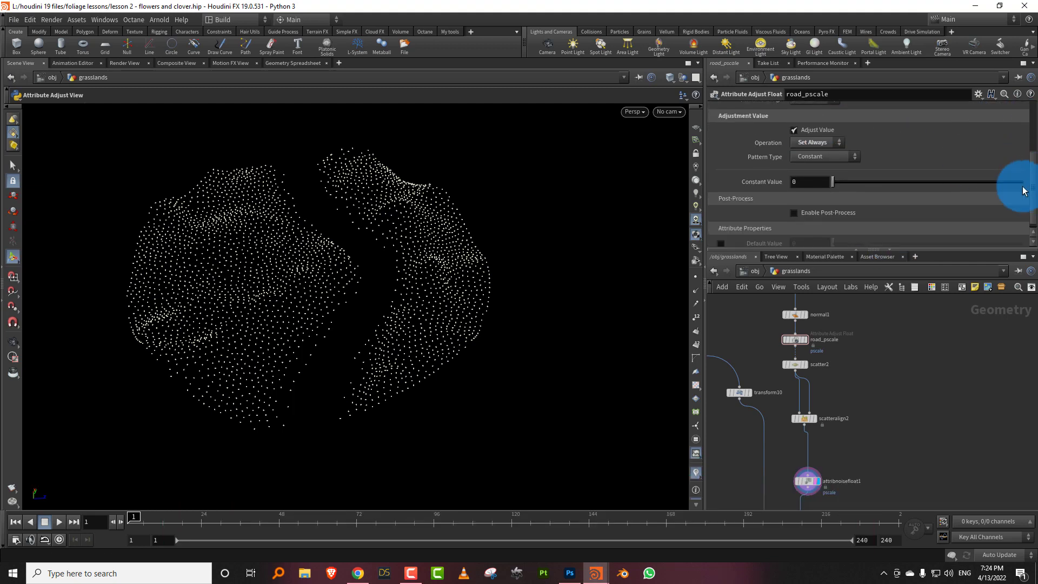
pyautogui.click(833, 150)
pyautogui.click(826, 205)
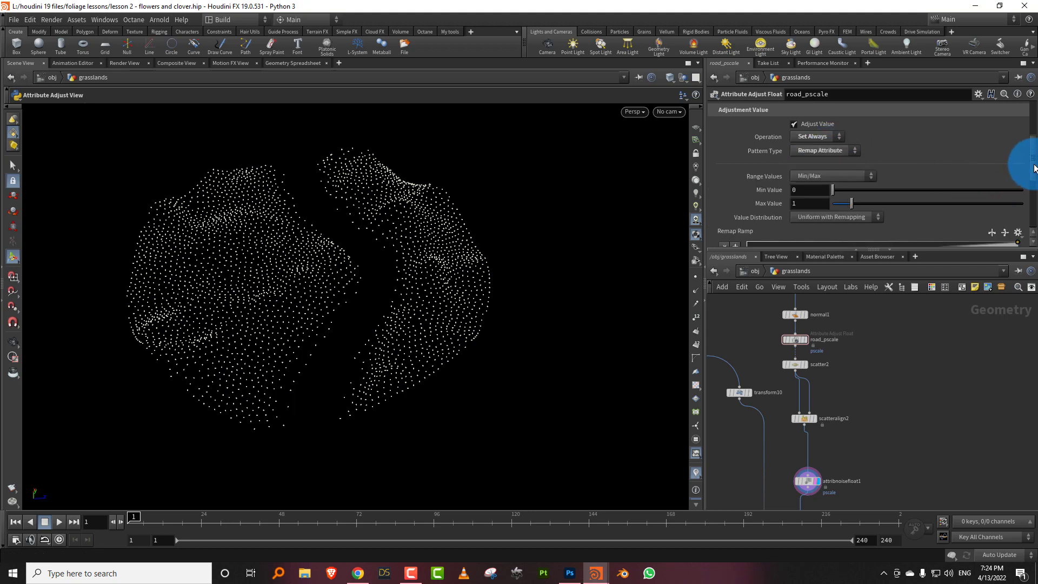
# - Set the Source Attribute of road_pscale to road
pyautogui.moveTo(1033, 168); pyautogui.dragTo(1027, 213)
pyautogui.click(831, 159)
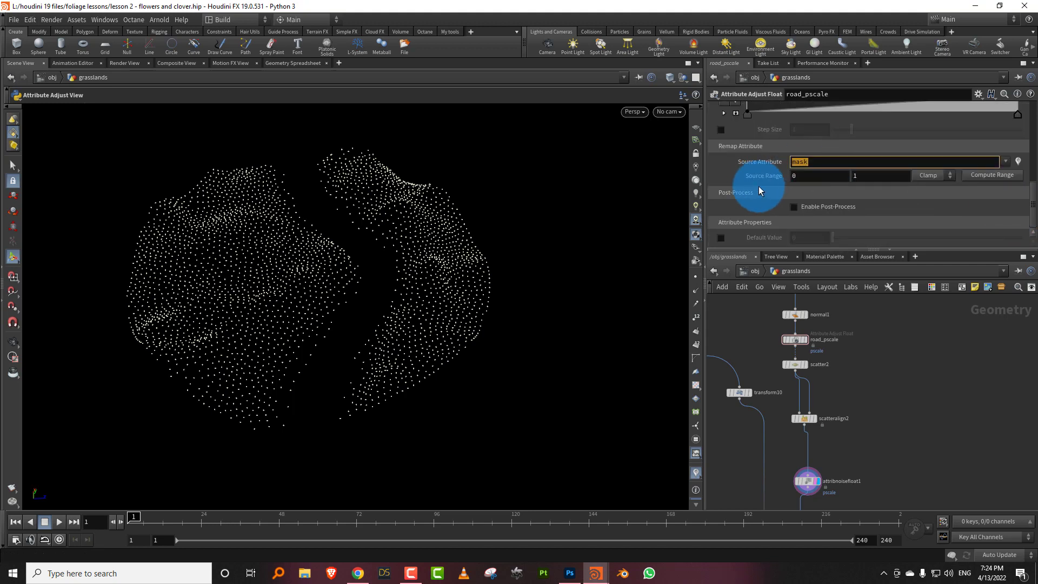
pyautogui.write('road')
pyautogui.press('Return')
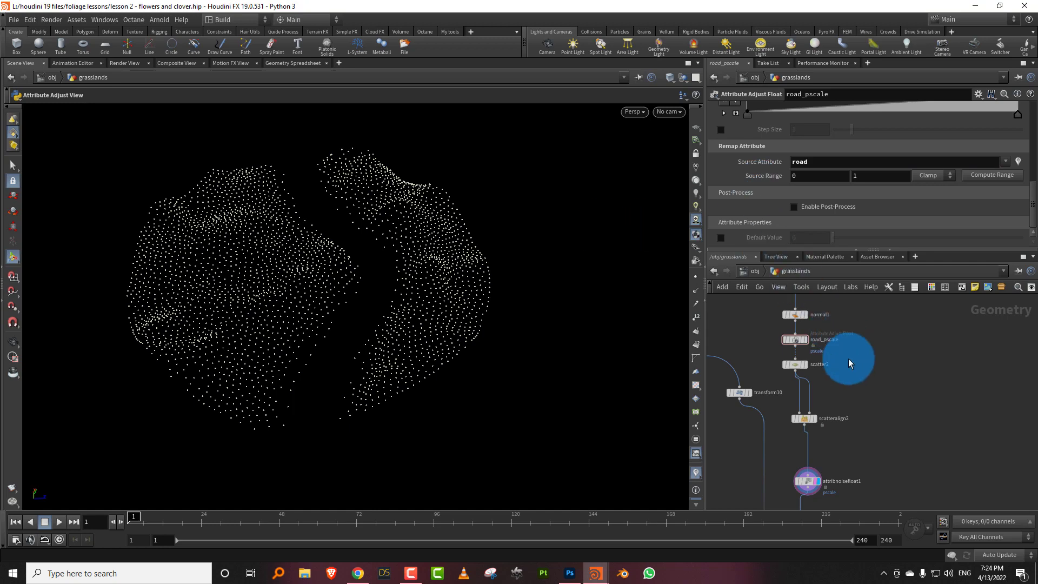
# - Display the merge4 node and inspect the plant sizes along the road edges
pyautogui.moveTo(883, 503); pyautogui.dragTo(881, 407, button='middle')
pyautogui.moveTo(877, 465); pyautogui.dragTo(868, 327, button='middle')
pyautogui.scroll(-4, 867, 345)
pyautogui.moveTo(819, 502); pyautogui.dragTo(831, 344, button='middle')
pyautogui.moveTo(822, 430); pyautogui.dragTo(849, 364, button='middle')
pyautogui.scroll(4, 867, 369)
pyautogui.scroll(2, 823, 384)
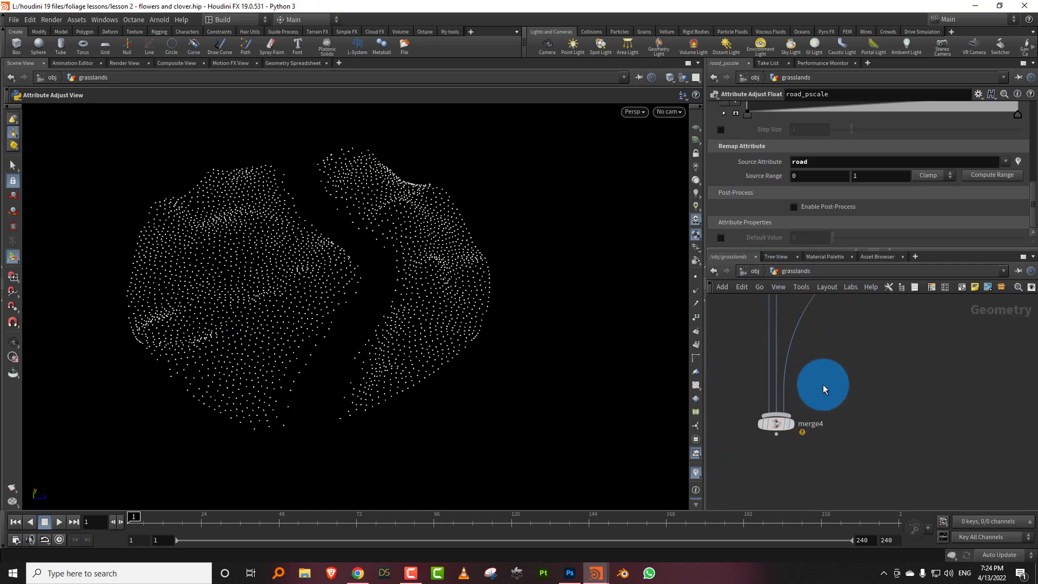
pyautogui.click(792, 424)
pyautogui.click(782, 425)
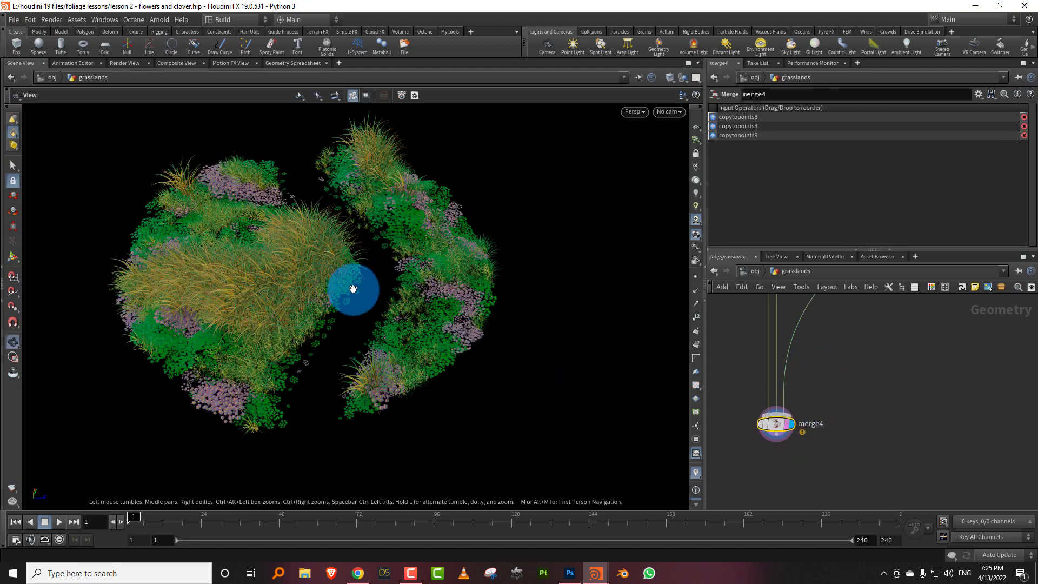
pyautogui.keyDown('alt'); pyautogui.moveTo(353, 289); pyautogui.dragTo(417, 239, button='right'); pyautogui.keyUp('alt')
pyautogui.keyDown('alt'); pyautogui.moveTo(417, 239); pyautogui.dragTo(365, 204); pyautogui.keyUp('alt')
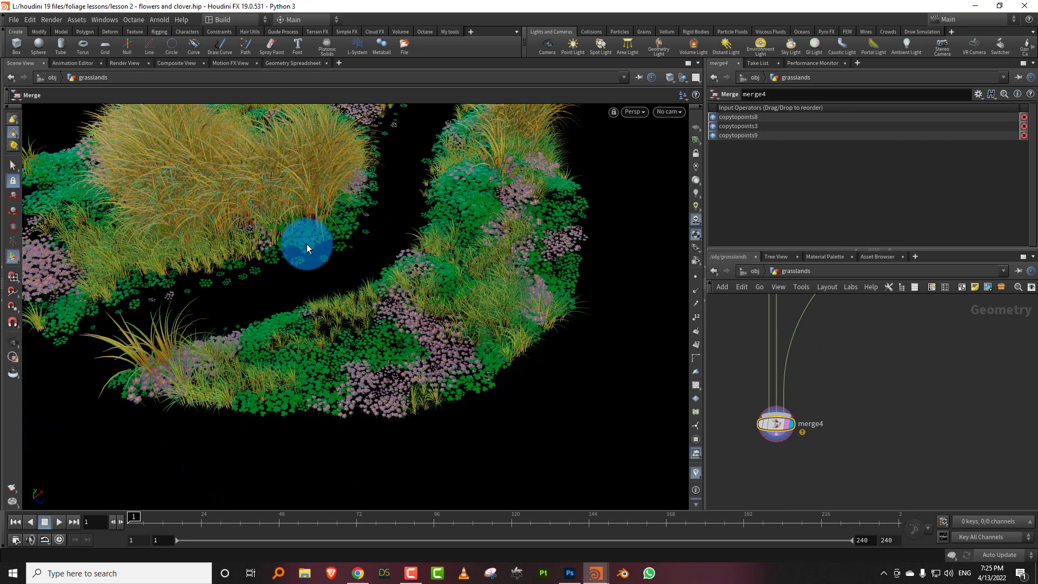
pyautogui.keyDown('alt'); pyautogui.moveTo(364, 219); pyautogui.dragTo(343, 324, button='middle'); pyautogui.keyUp('alt')
# - Bypass the road_pscale node to compare the foliage without its scaling
pyautogui.moveTo(870, 345); pyautogui.dragTo(812, 461, button='middle')
pyautogui.scroll(-4, 876, 395)
pyautogui.moveTo(895, 390); pyautogui.dragTo(796, 347, button='middle')
pyautogui.click(796, 352)
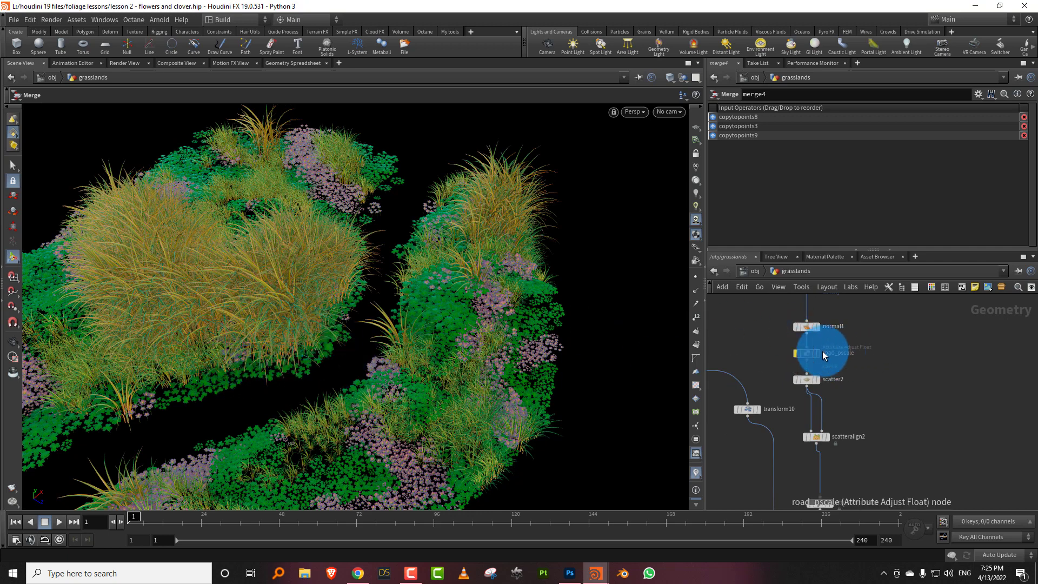
# - Set the noise pattern Offset of attribnoisefloat1 to 11.1 and check the grass overhanging the road
pyautogui.moveTo(861, 365); pyautogui.dragTo(847, 330, button='middle')
pyautogui.click(813, 384)
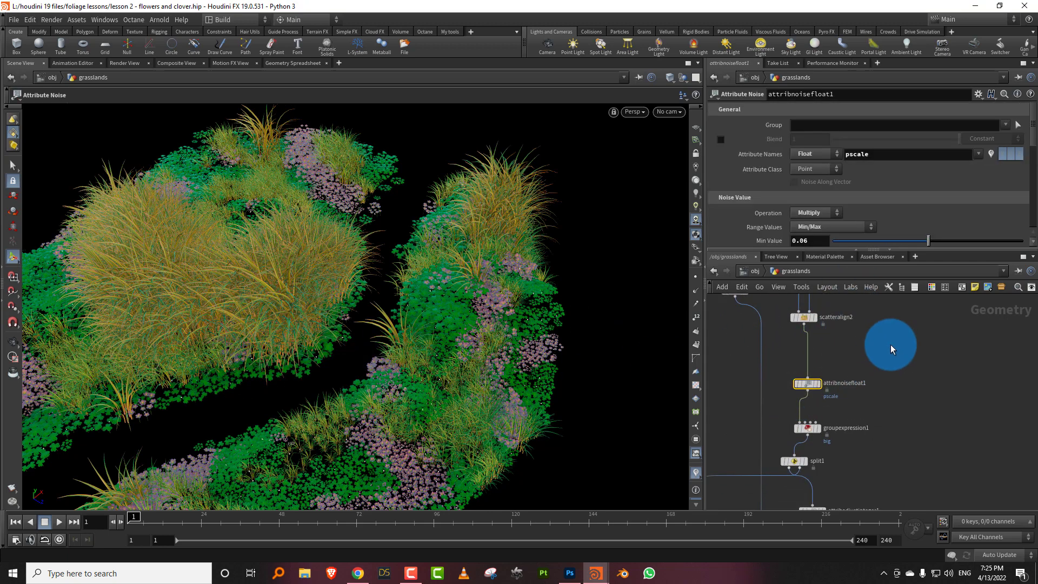
pyautogui.moveTo(1032, 135); pyautogui.dragTo(1032, 193)
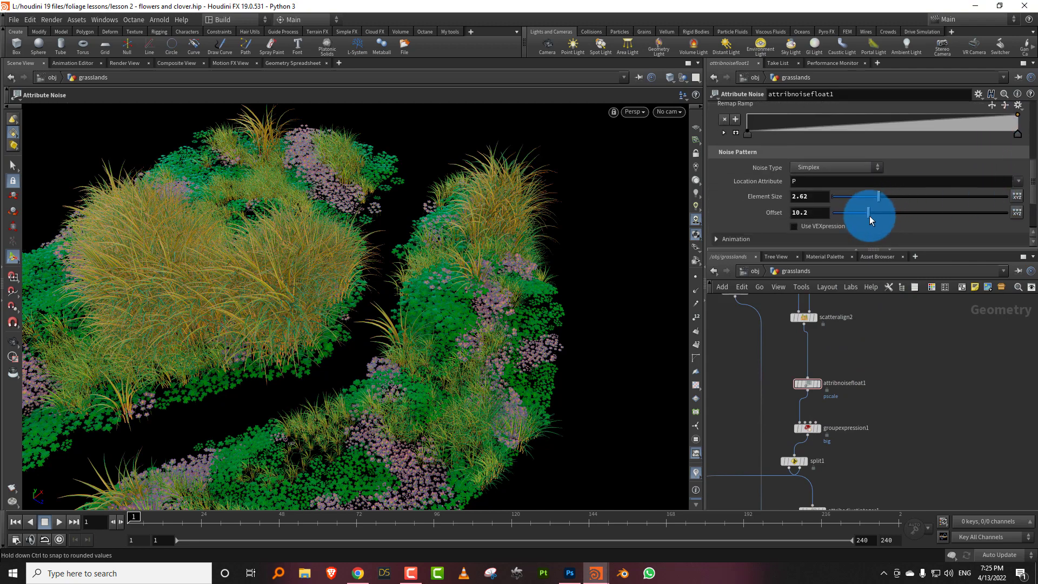
pyautogui.moveTo(872, 217); pyautogui.dragTo(873, 218)
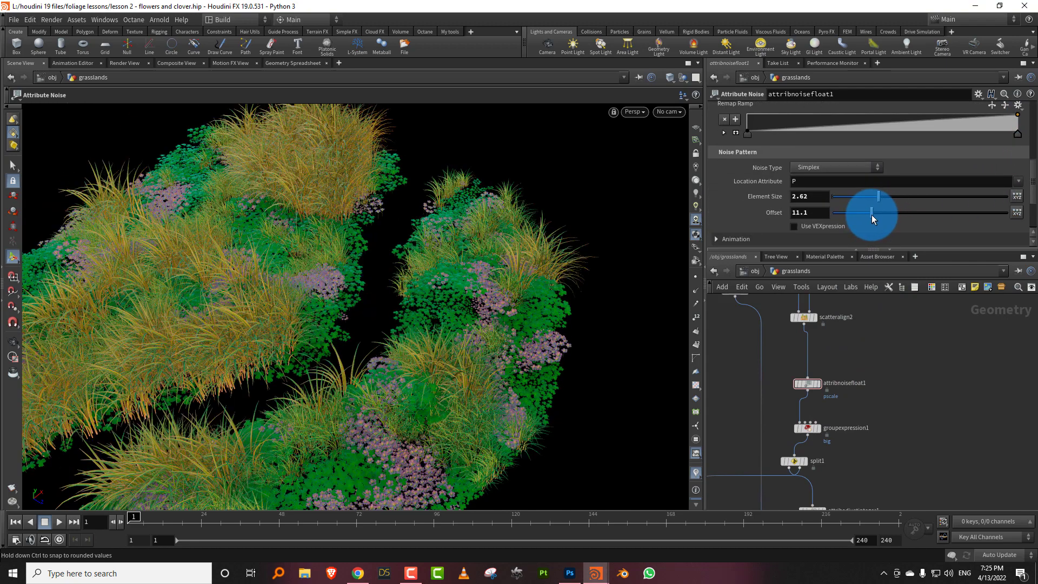
pyautogui.press('Escape')
pyautogui.moveTo(209, 371); pyautogui.dragTo(304, 373)
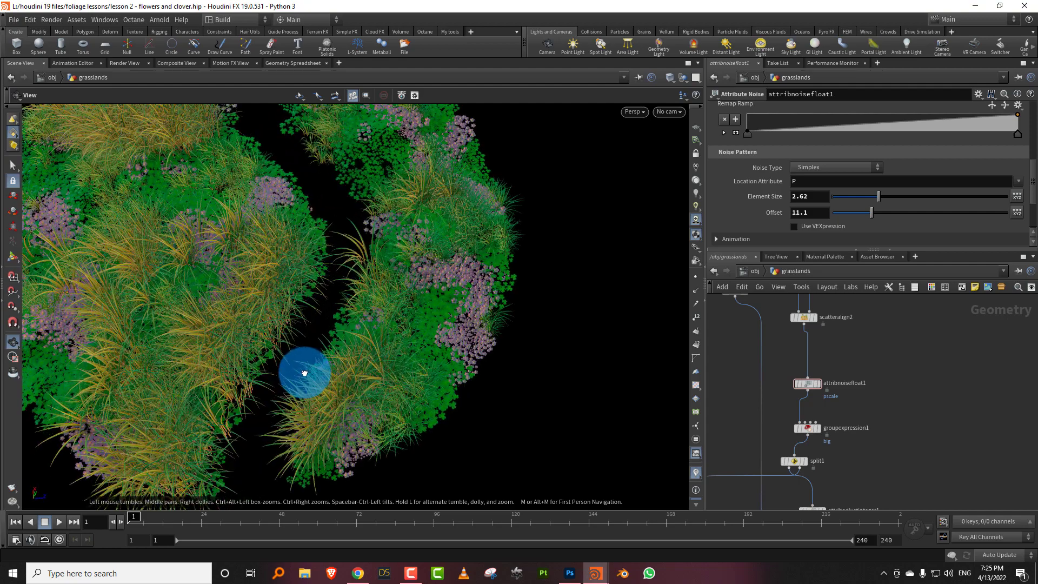
# - Re-enable the road_pscale node and check the plants bordering the road
pyautogui.moveTo(890, 383); pyautogui.dragTo(885, 357, button='middle')
pyautogui.moveTo(849, 314); pyautogui.dragTo(839, 400, button='middle')
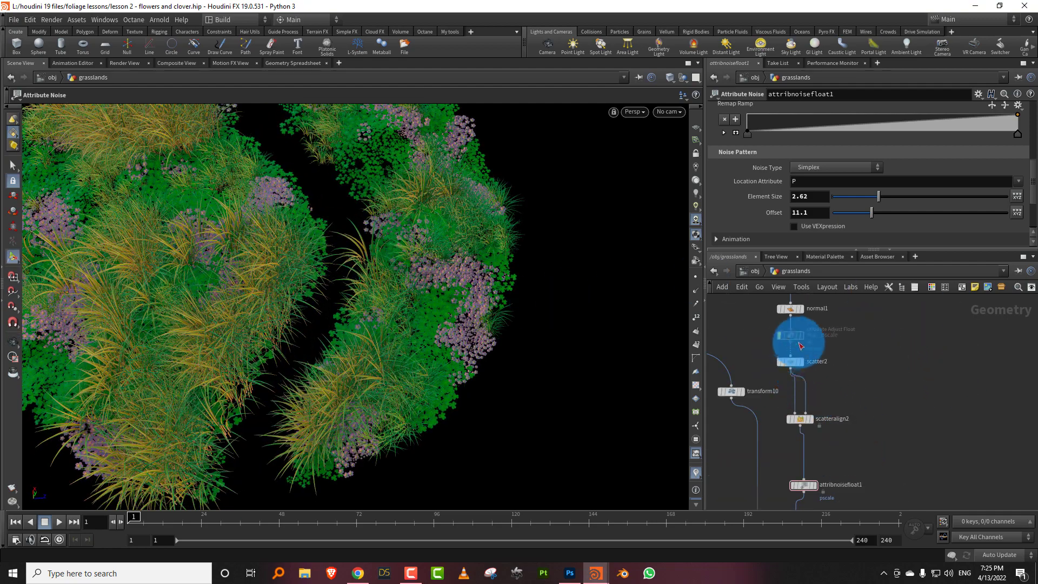
pyautogui.click(780, 335)
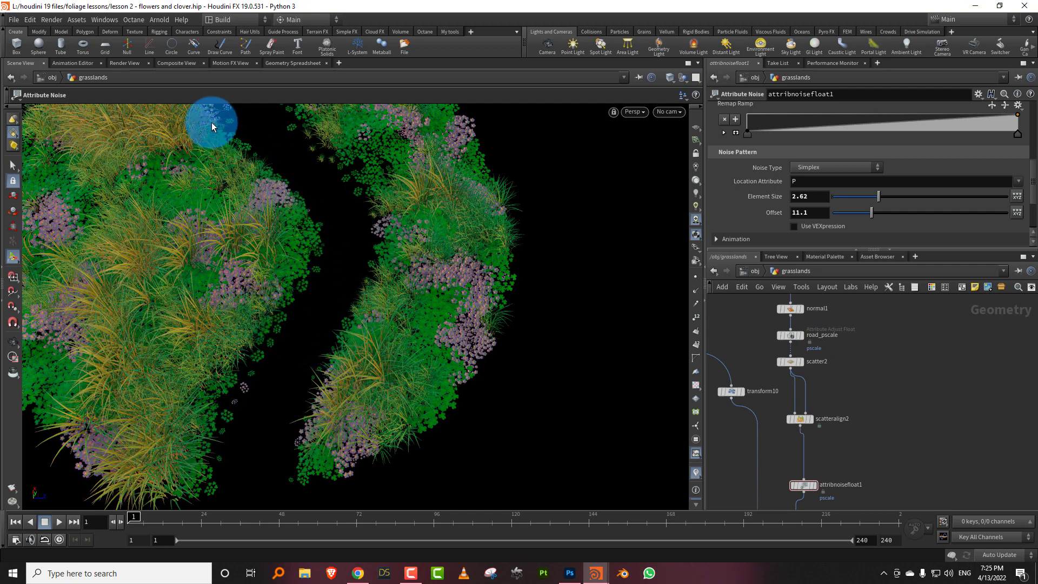
pyautogui.press('Escape')
pyautogui.moveTo(315, 192)
pyautogui.mouseDown()
pyautogui.moveTo(336, 220)
pyautogui.moveTo(287, 273)
pyautogui.moveTo(306, 198)
pyautogui.moveTo(321, 201)
pyautogui.mouseUp()
# - Display maskfromgeometry1, set its Radius to 1.54, and add a Remap ramp point near the start while lowering the first point
pyautogui.scroll(-5, 812, 408)
pyautogui.moveTo(836, 377); pyautogui.dragTo(858, 352, button='middle')
pyautogui.scroll(3, 824, 399)
pyautogui.scroll(2, 801, 402)
pyautogui.moveTo(811, 388); pyautogui.dragTo(857, 339, button='middle')
pyautogui.scroll(1, 801, 386)
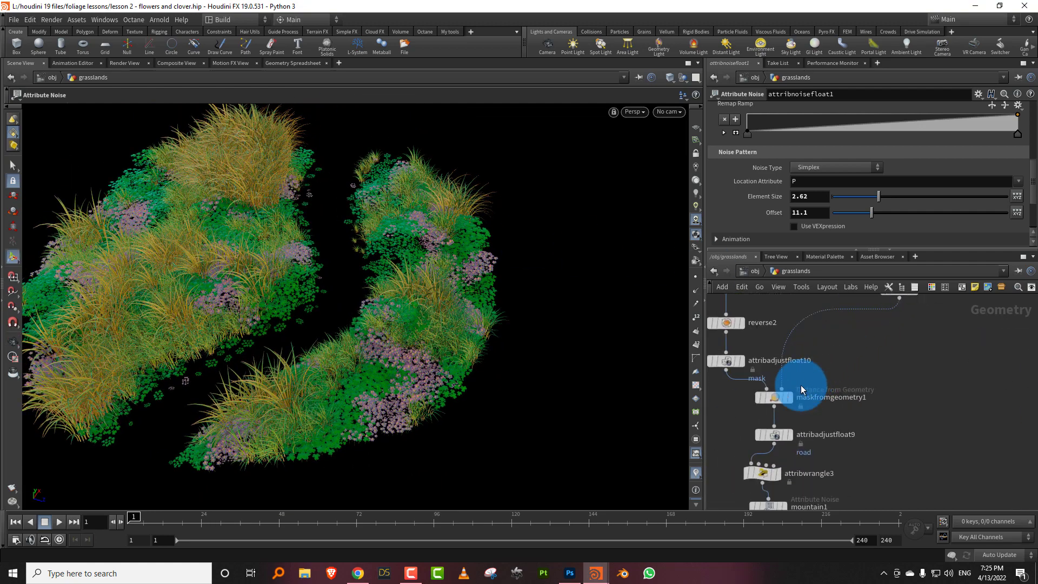
pyautogui.click(788, 397)
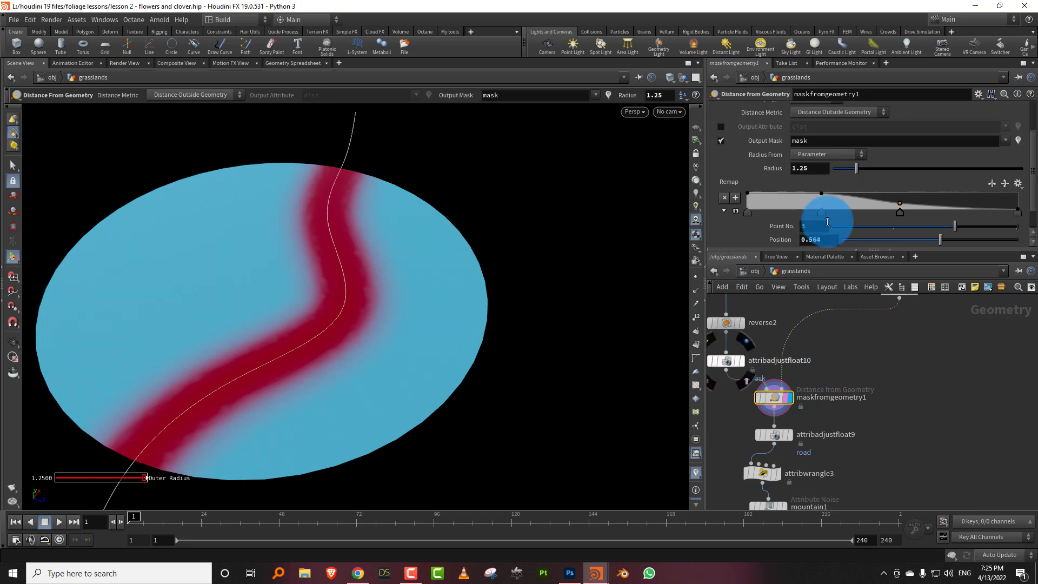
pyautogui.moveTo(854, 174); pyautogui.dragTo(862, 174)
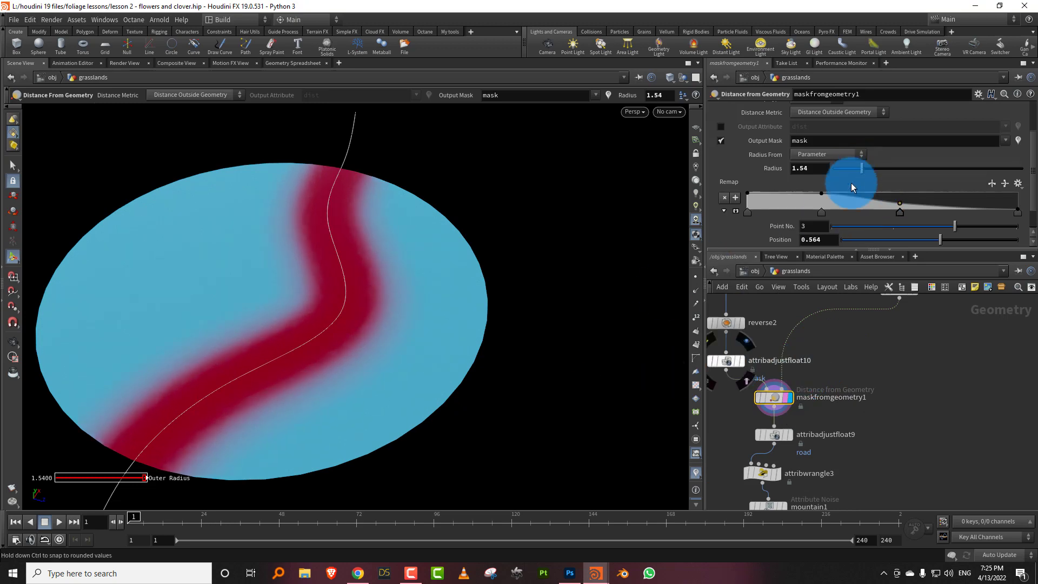
pyautogui.click(774, 199)
pyautogui.moveTo(774, 200); pyautogui.dragTo(750, 208)
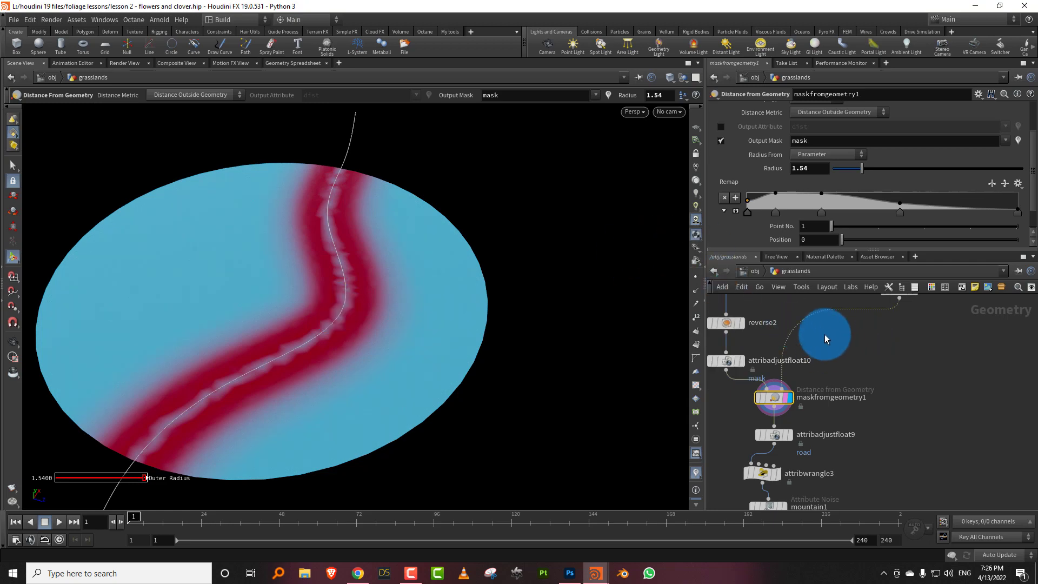
# - Display merge4 again and examine the foliage growing along the road's centre line
pyautogui.moveTo(893, 410); pyautogui.dragTo(885, 308, button='middle')
pyautogui.moveTo(869, 409); pyautogui.dragTo(874, 282, button='middle')
pyautogui.moveTo(854, 425); pyautogui.dragTo(865, 314, button='middle')
pyautogui.scroll(-5, 880, 338)
pyautogui.moveTo(883, 396); pyautogui.dragTo(883, 313, button='middle')
pyautogui.moveTo(885, 400); pyautogui.dragTo(890, 293, button='middle')
pyautogui.moveTo(887, 425); pyautogui.dragTo(886, 300, button='middle')
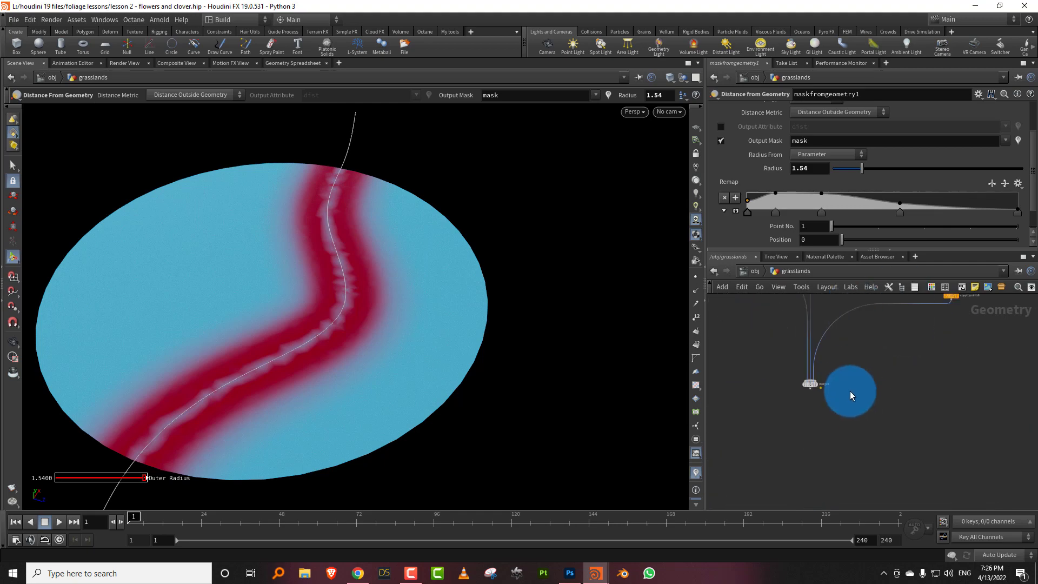
pyautogui.scroll(5, 850, 387)
pyautogui.click(762, 389)
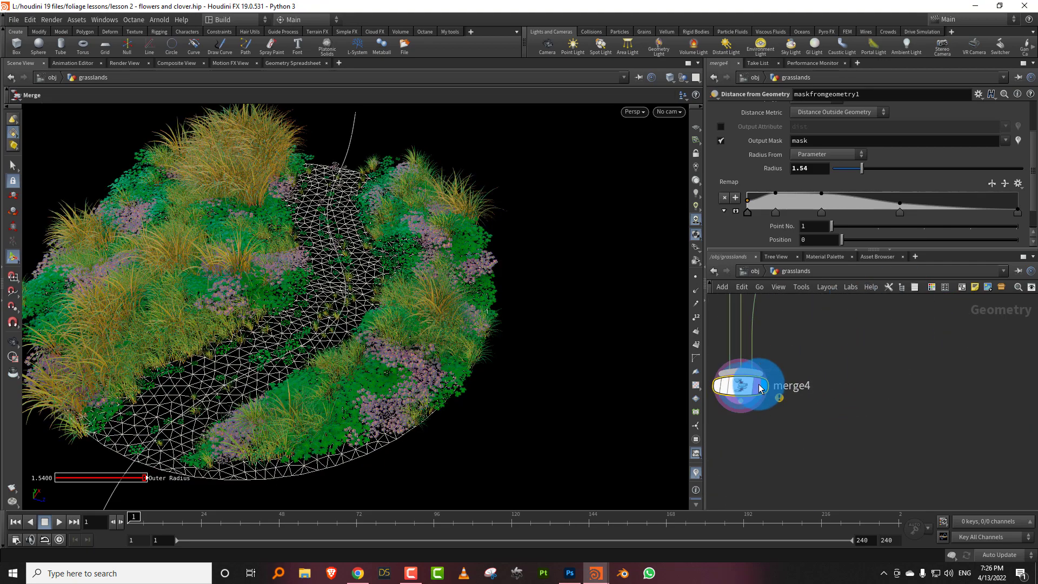
pyautogui.moveTo(375, 294)
pyautogui.mouseDown()
pyautogui.moveTo(298, 340)
pyautogui.moveTo(306, 327)
pyautogui.moveTo(287, 359)
pyautogui.moveTo(313, 348)
pyautogui.moveTo(271, 367)
pyautogui.mouseUp()
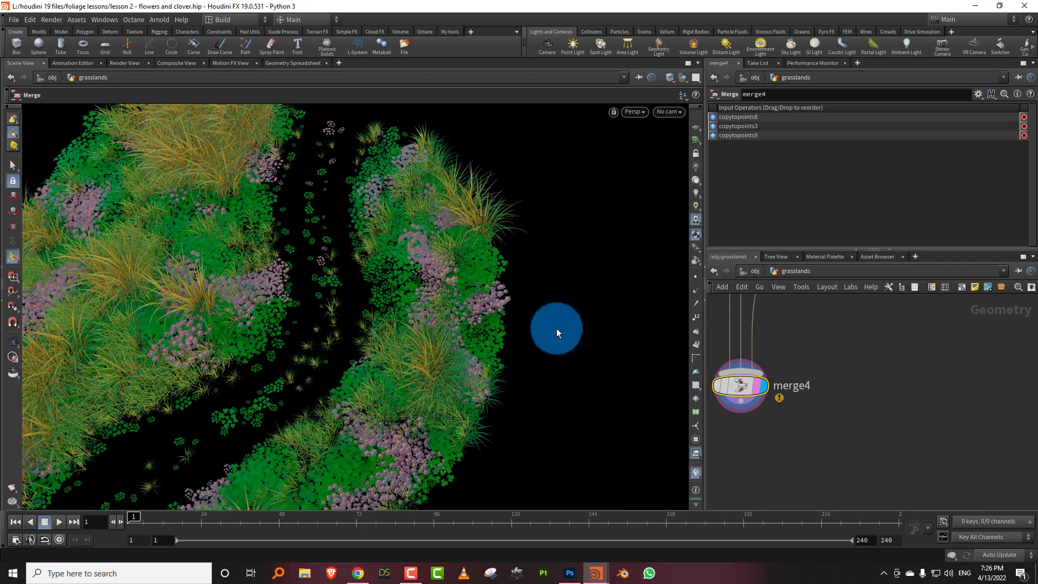
# - Raise the Density Scale of scatter2 to 245.648 and view the denser foliage around the road
pyautogui.moveTo(914, 308); pyautogui.dragTo(820, 533, button='middle')
pyautogui.scroll(-5, 869, 358)
pyautogui.moveTo(849, 361); pyautogui.dragTo(809, 500, button='middle')
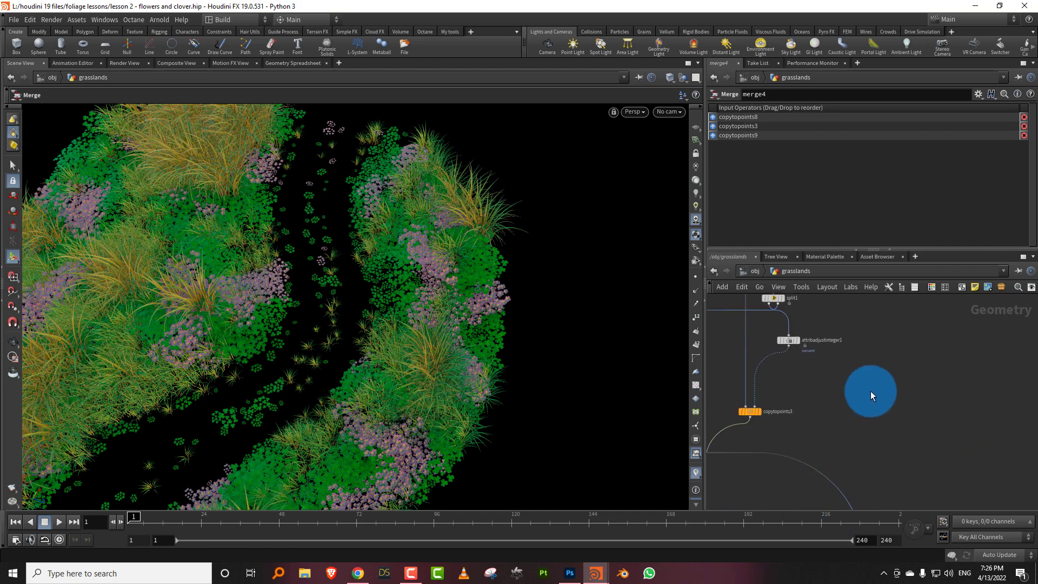
pyautogui.scroll(-4, 870, 391)
pyautogui.moveTo(857, 399); pyautogui.dragTo(831, 536, button='middle')
pyautogui.scroll(4, 820, 409)
pyautogui.moveTo(821, 409); pyautogui.dragTo(824, 435, button='middle')
pyautogui.moveTo(817, 395); pyautogui.dragTo(759, 437)
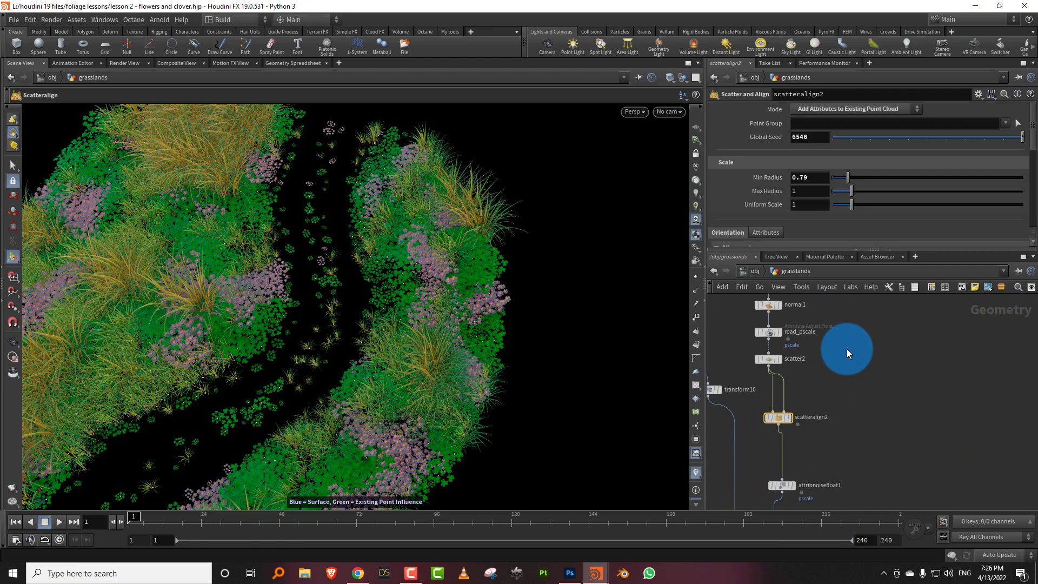
pyautogui.moveTo(814, 376); pyautogui.dragTo(763, 348)
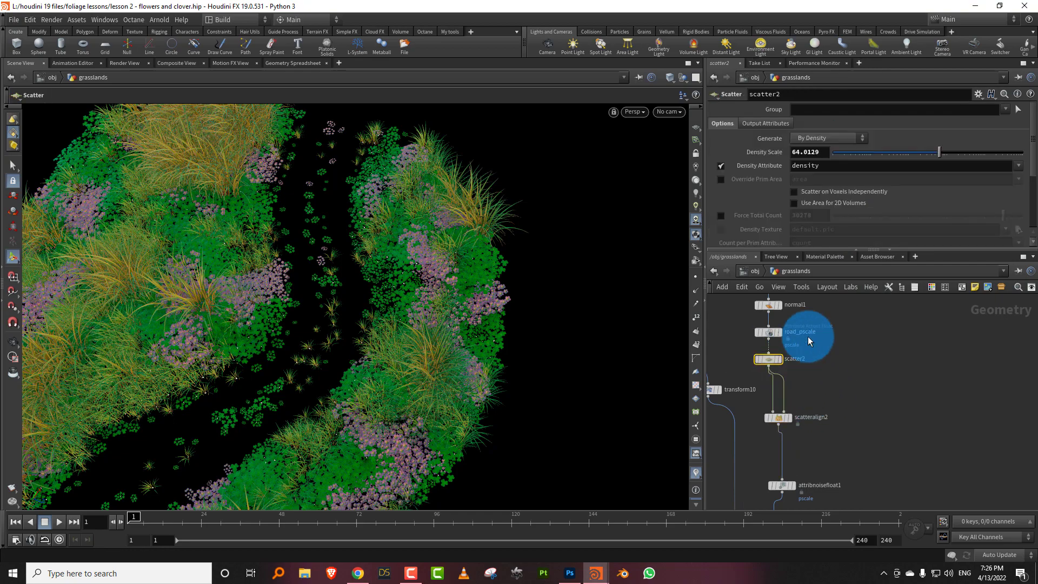
pyautogui.moveTo(973, 161); pyautogui.dragTo(962, 154)
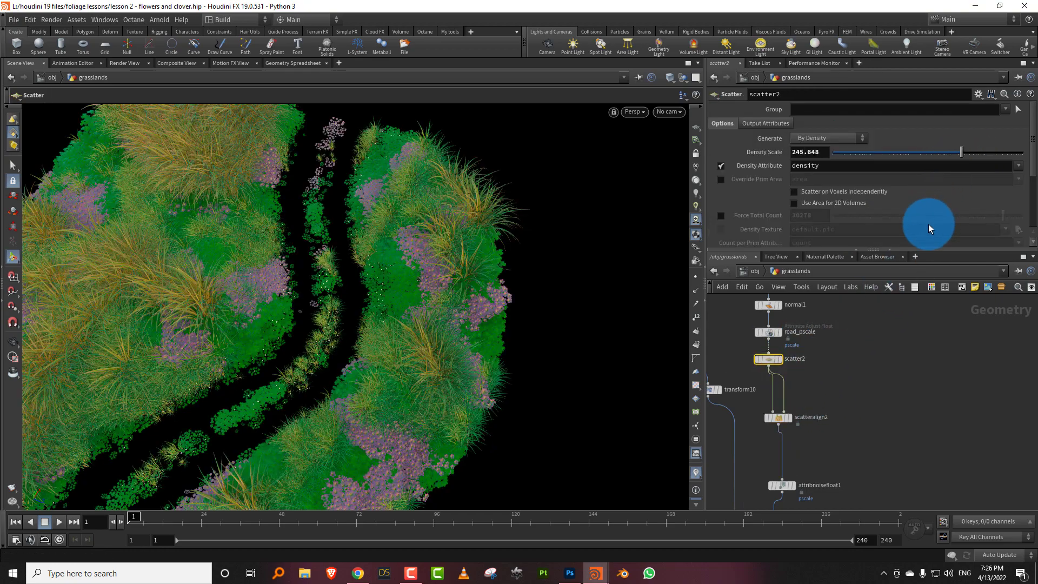
pyautogui.click(332, 314)
pyautogui.moveTo(332, 314); pyautogui.dragTo(379, 325)
# - Insert a Carve node between resample6 and maskfromgeometry1
pyautogui.click(825, 331)
pyautogui.moveTo(877, 319); pyautogui.dragTo(850, 468, button='middle')
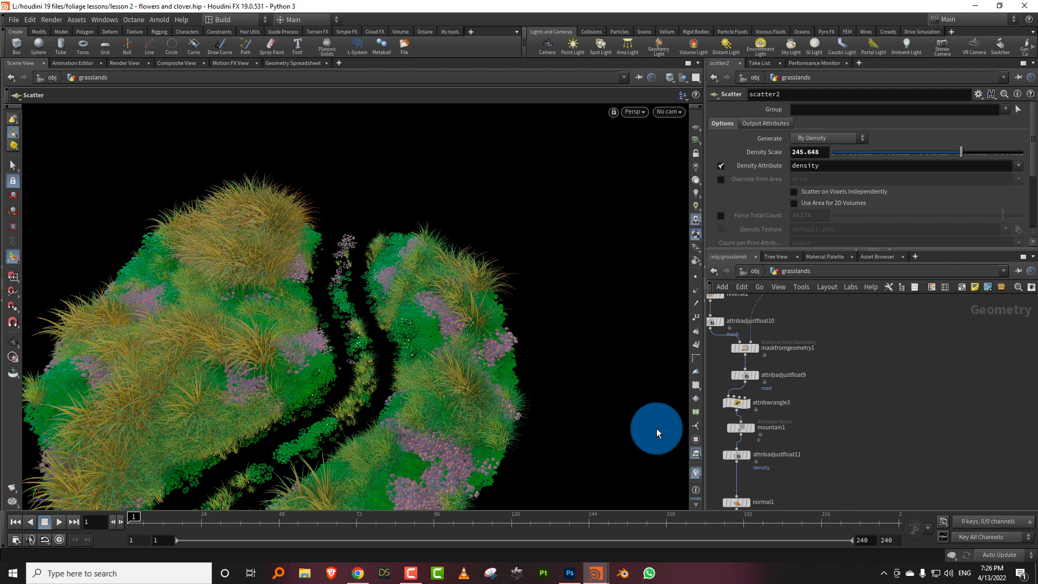
pyautogui.click(405, 575)
pyautogui.click(410, 582)
pyautogui.moveTo(864, 361); pyautogui.dragTo(841, 493, button='middle')
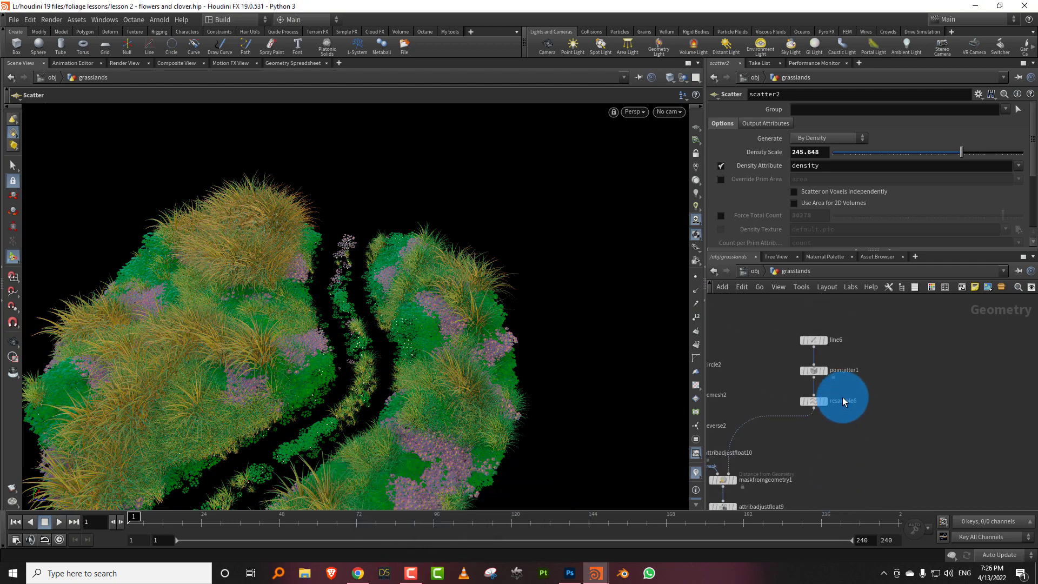
pyautogui.moveTo(842, 397); pyautogui.dragTo(833, 449, button='middle')
pyautogui.moveTo(848, 386); pyautogui.dragTo(847, 387)
pyautogui.moveTo(843, 435); pyautogui.dragTo(894, 336, button='middle')
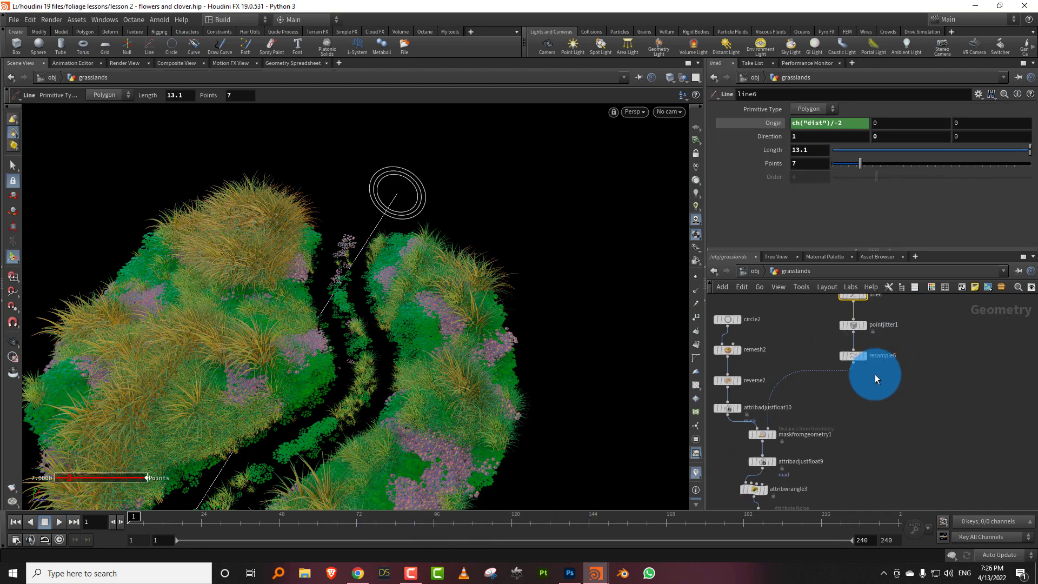
pyautogui.press('Tab')
pyautogui.click(994, 32)
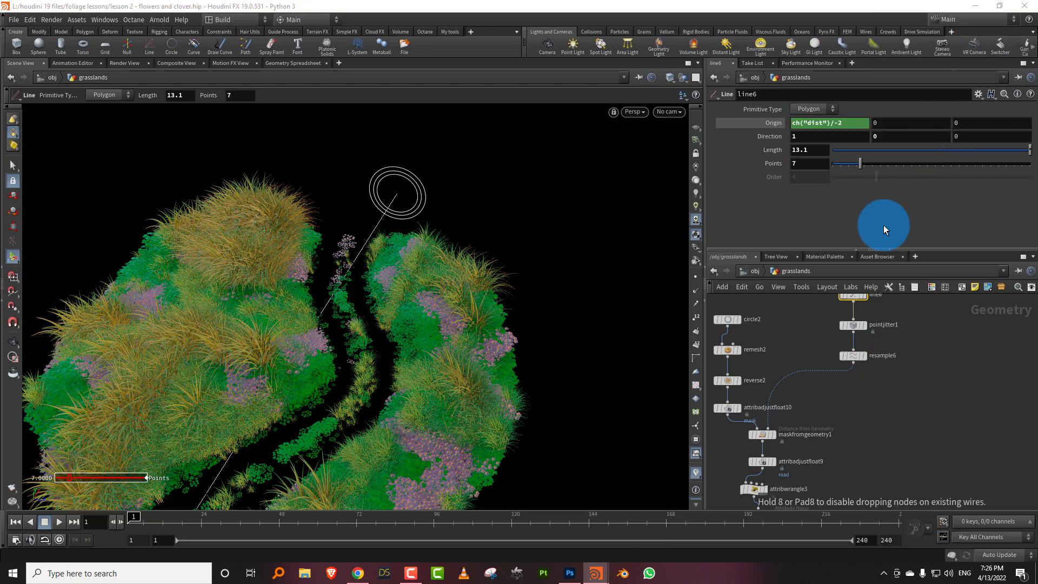
pyautogui.click(808, 382)
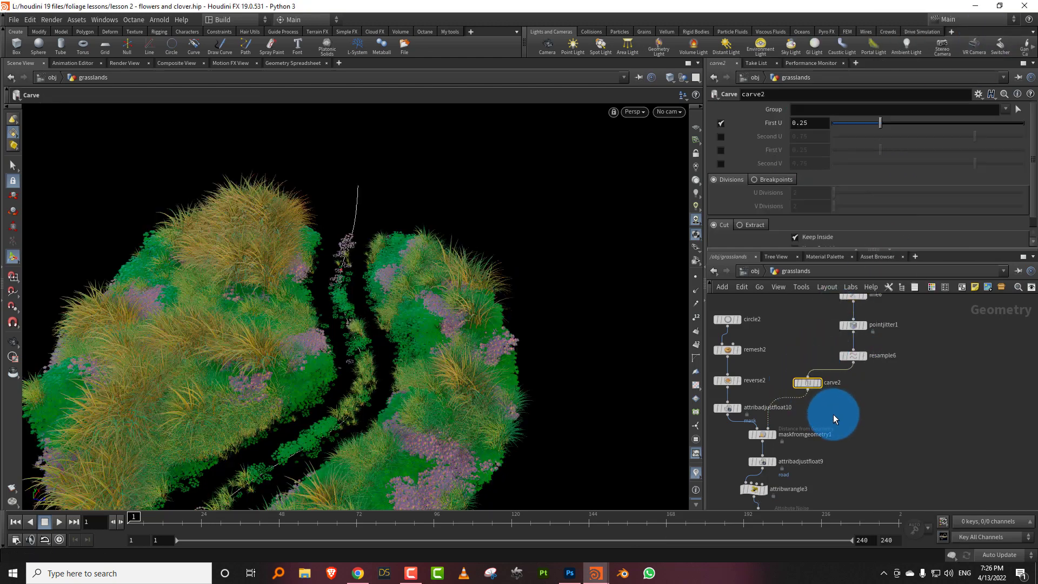
# - Disable First U on carve2, enable Second U, and set it to 0.385
pyautogui.click(877, 427)
pyautogui.click(888, 112)
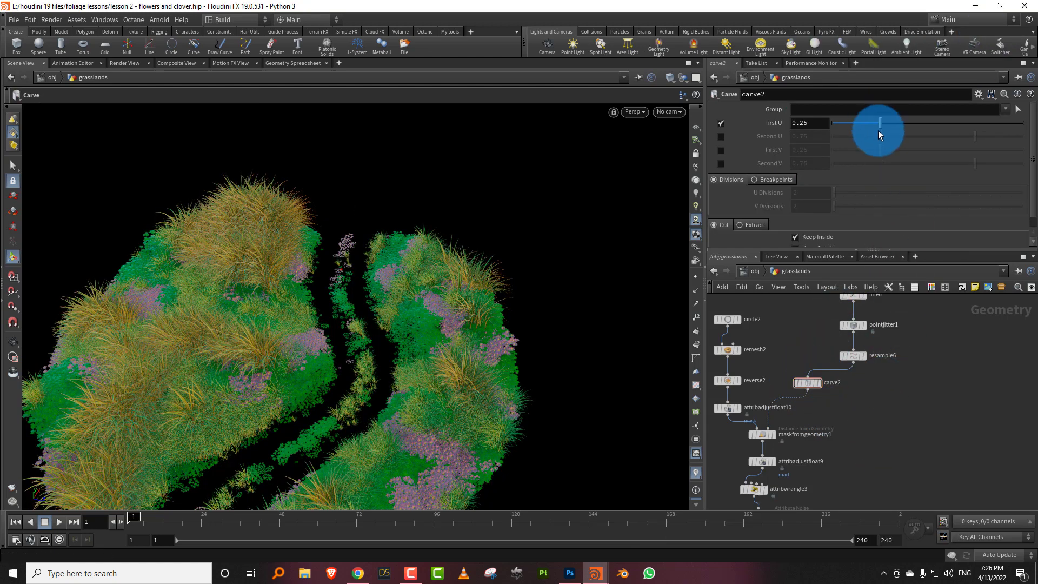
pyautogui.click(721, 123)
pyautogui.click(721, 136)
pyautogui.moveTo(861, 141); pyautogui.dragTo(907, 143)
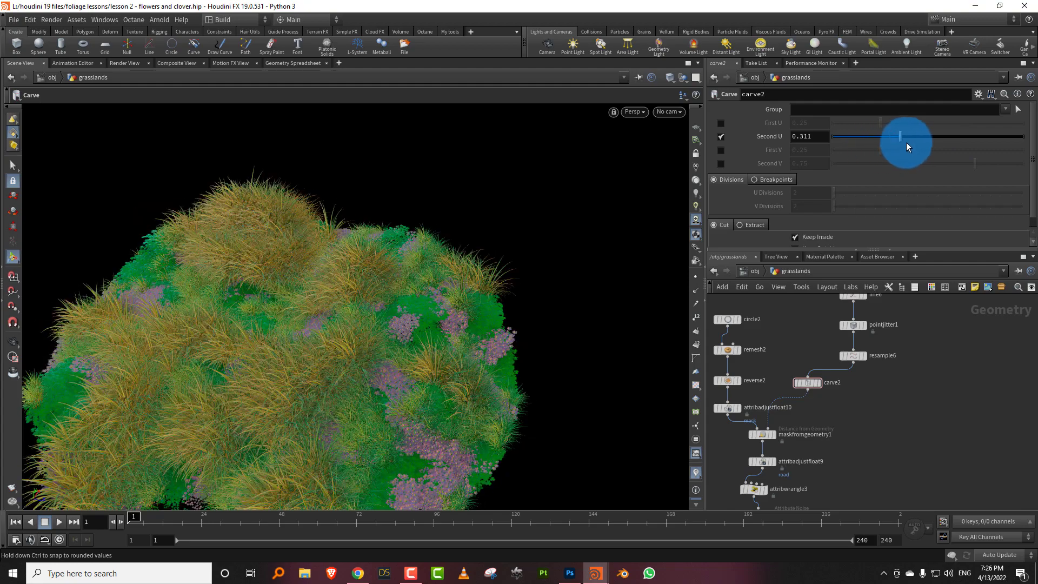
# - Reduce the Density Scale of scatter2 to 41.791
pyautogui.moveTo(865, 435); pyautogui.dragTo(886, 322, button='middle')
pyautogui.moveTo(847, 453); pyautogui.dragTo(863, 363, button='middle')
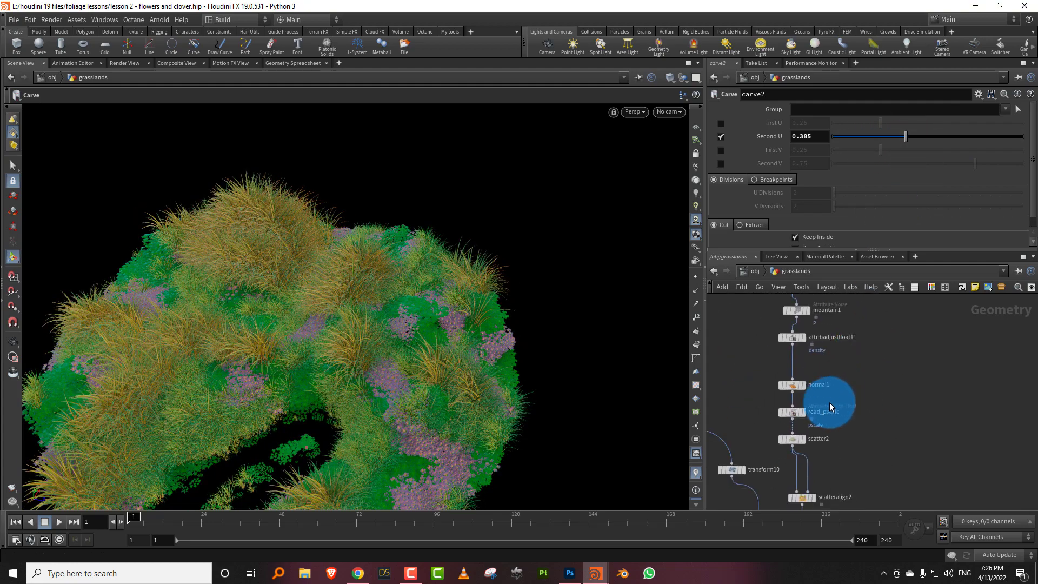
pyautogui.moveTo(776, 456); pyautogui.dragTo(776, 457)
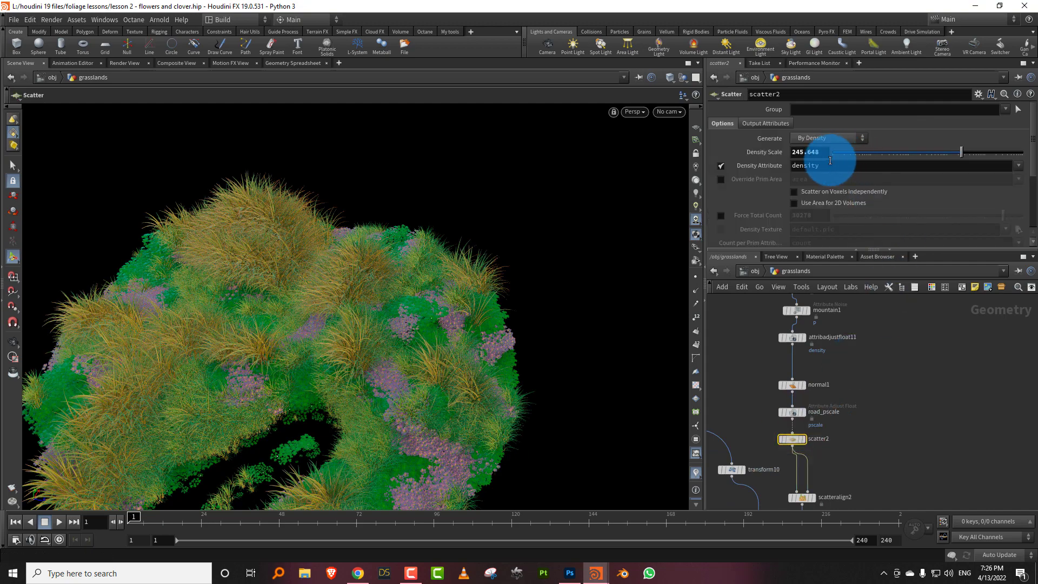
pyautogui.moveTo(929, 157); pyautogui.dragTo(935, 154)
# - Set the Second U of carve2 to 0.86 to extend the road path
pyautogui.moveTo(887, 351); pyautogui.dragTo(842, 432, button='middle')
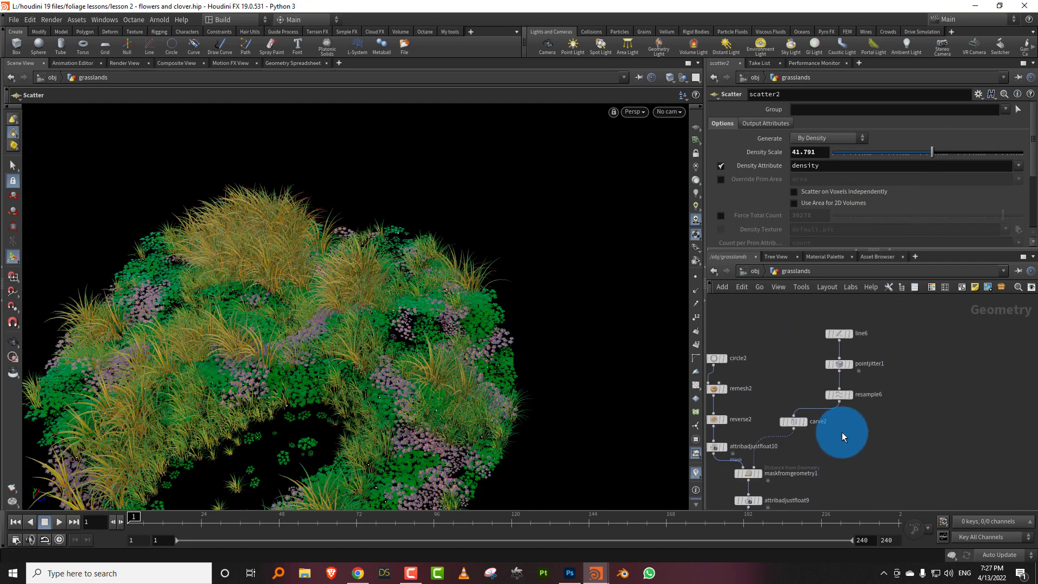
pyautogui.click(803, 412)
pyautogui.moveTo(891, 138); pyautogui.dragTo(1005, 136)
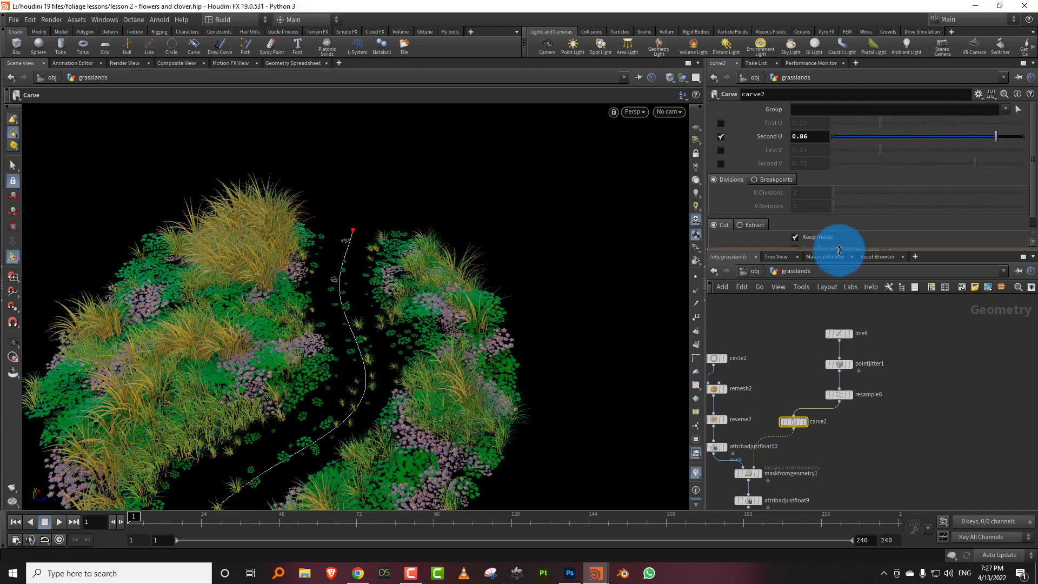
# - Set the Pattern Type of attribadjustinteger1, which drives the variant attribute, to Noise
pyautogui.moveTo(839, 250); pyautogui.dragTo(864, 165)
pyautogui.scroll(-5, 947, 297)
pyautogui.moveTo(917, 415); pyautogui.dragTo(918, 285, button='middle')
pyautogui.moveTo(810, 372); pyautogui.dragTo(816, 342, button='middle')
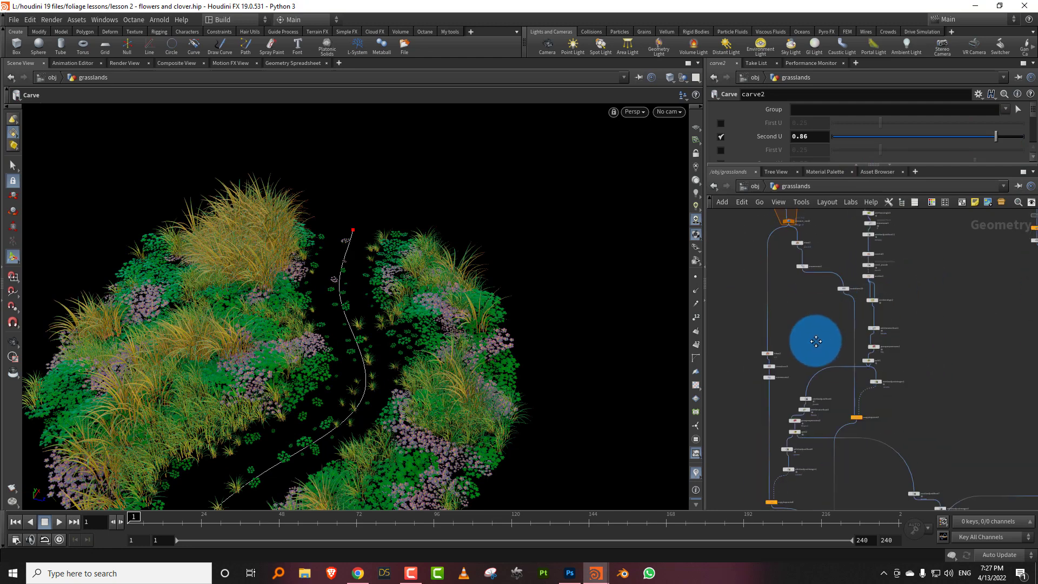
pyautogui.scroll(4, 819, 335)
pyautogui.click(801, 279)
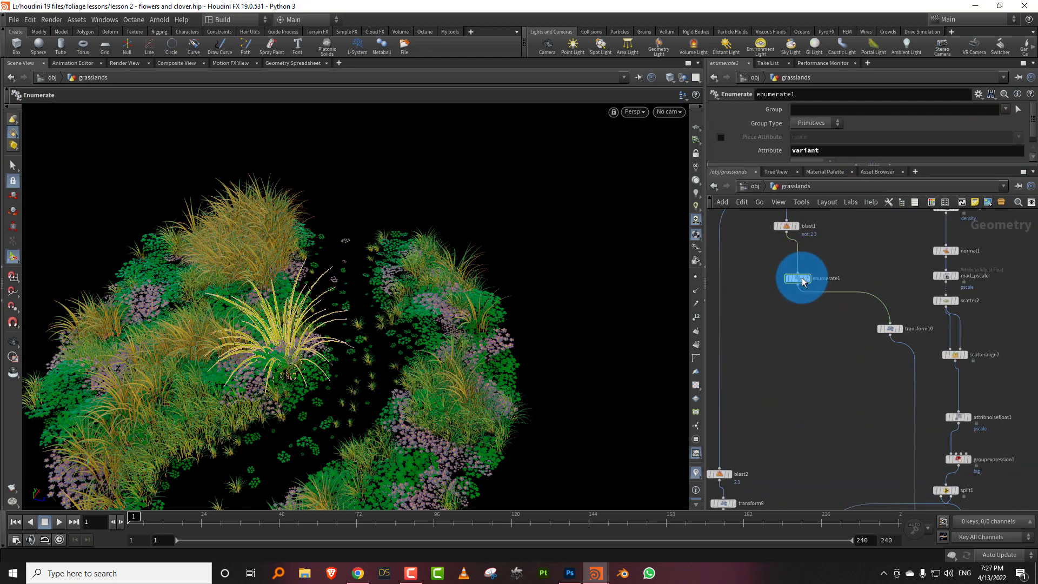
pyautogui.moveTo(856, 359); pyautogui.dragTo(791, 249, button='middle')
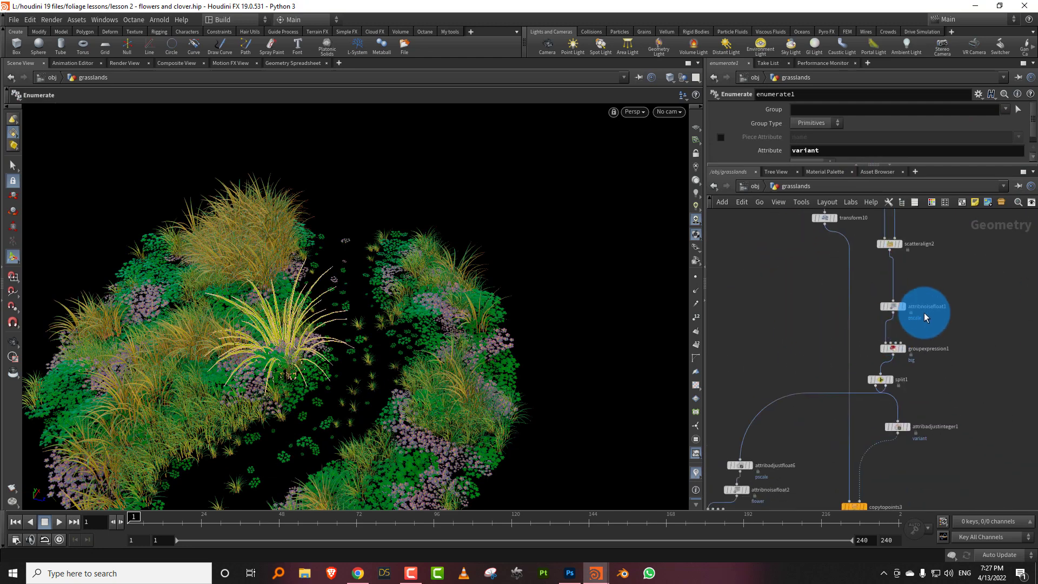
pyautogui.moveTo(936, 340); pyautogui.dragTo(954, 251, button='middle')
pyautogui.click(915, 336)
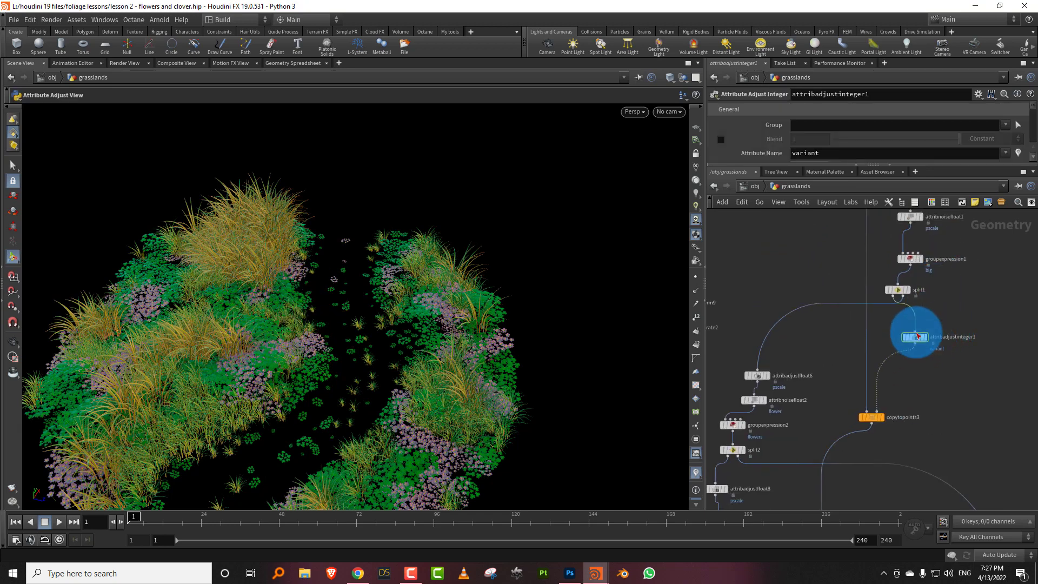
pyautogui.click(829, 152)
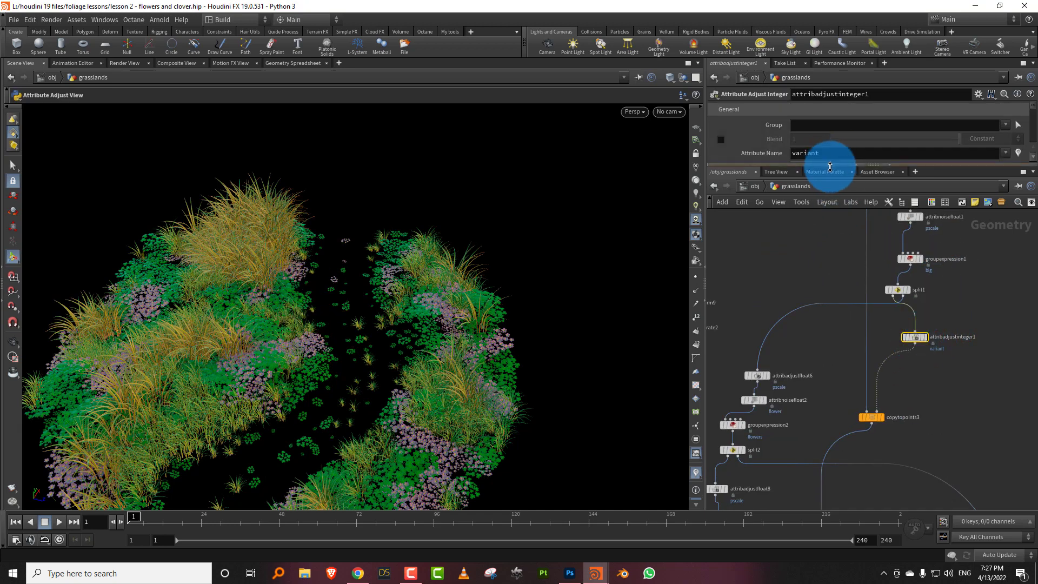
pyautogui.moveTo(830, 166); pyautogui.dragTo(839, 292)
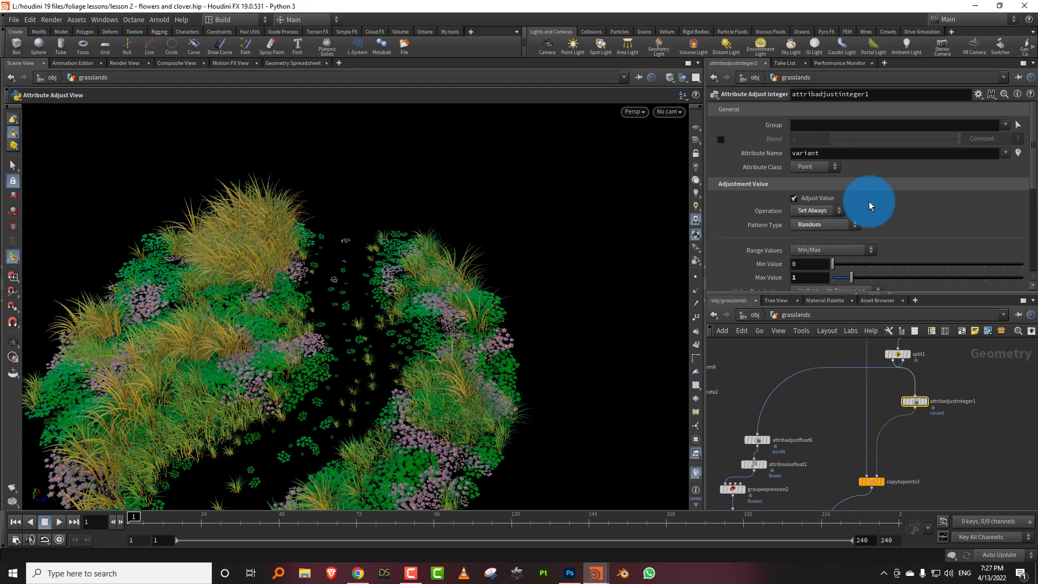
pyautogui.scroll(-3, 864, 167)
pyautogui.click(836, 157)
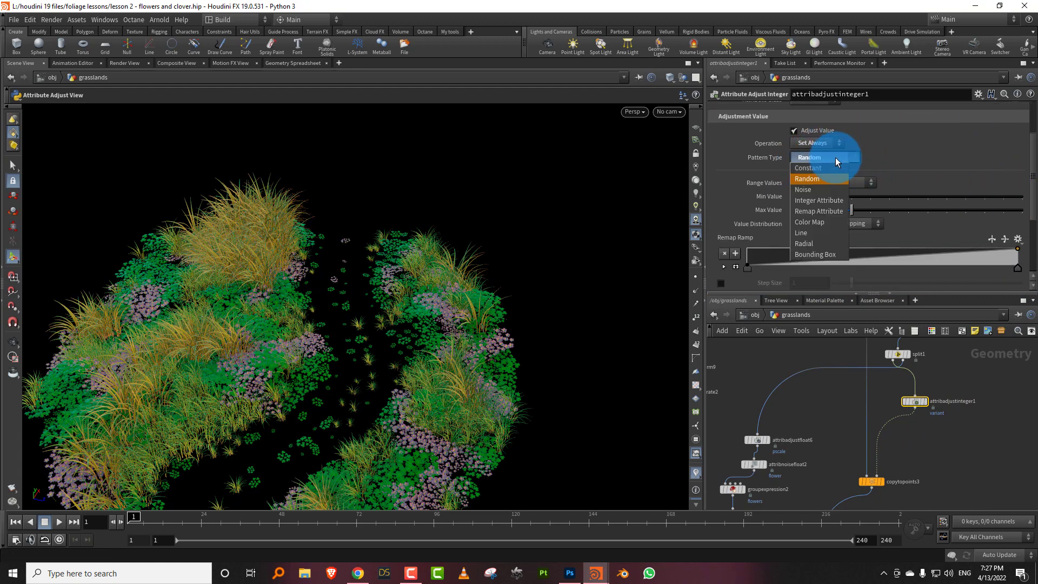
pyautogui.click(831, 193)
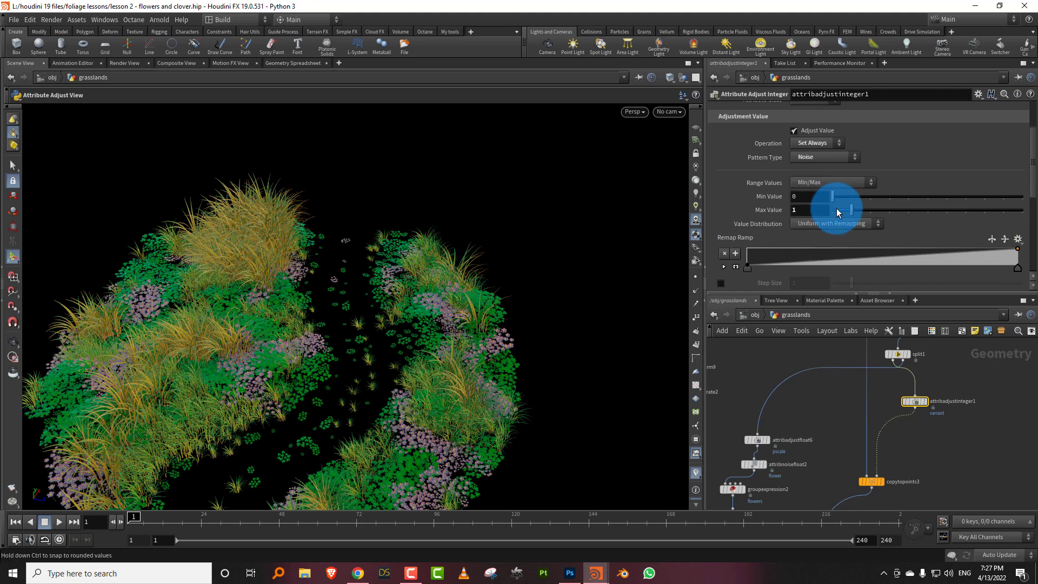
# - Set the Second U of carve2 to 0.832 to shorten the road path slightly
pyautogui.moveTo(833, 293); pyautogui.dragTo(850, 231)
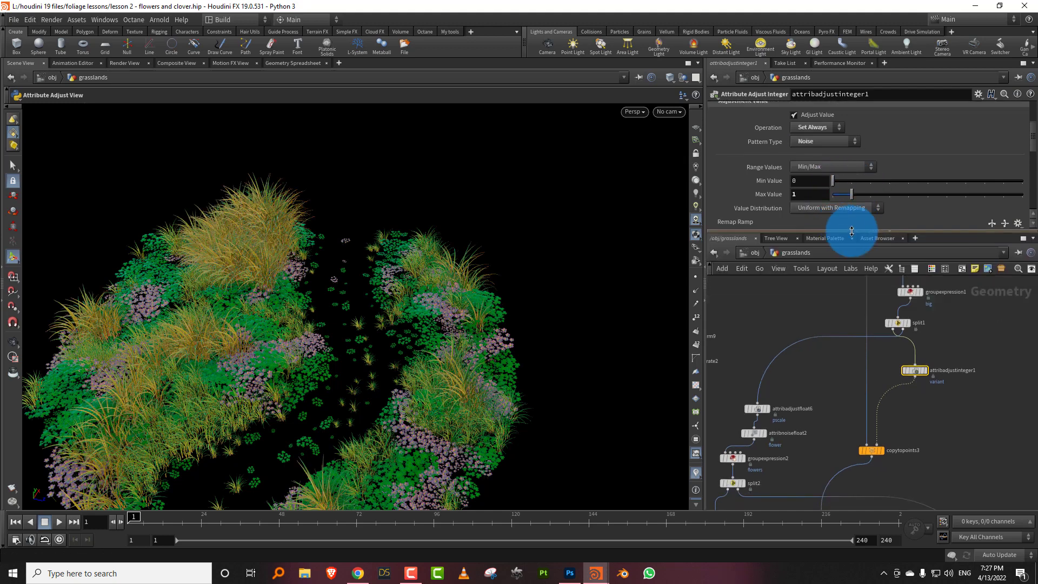
pyautogui.scroll(-5, 897, 491)
pyautogui.scroll(5, 874, 413)
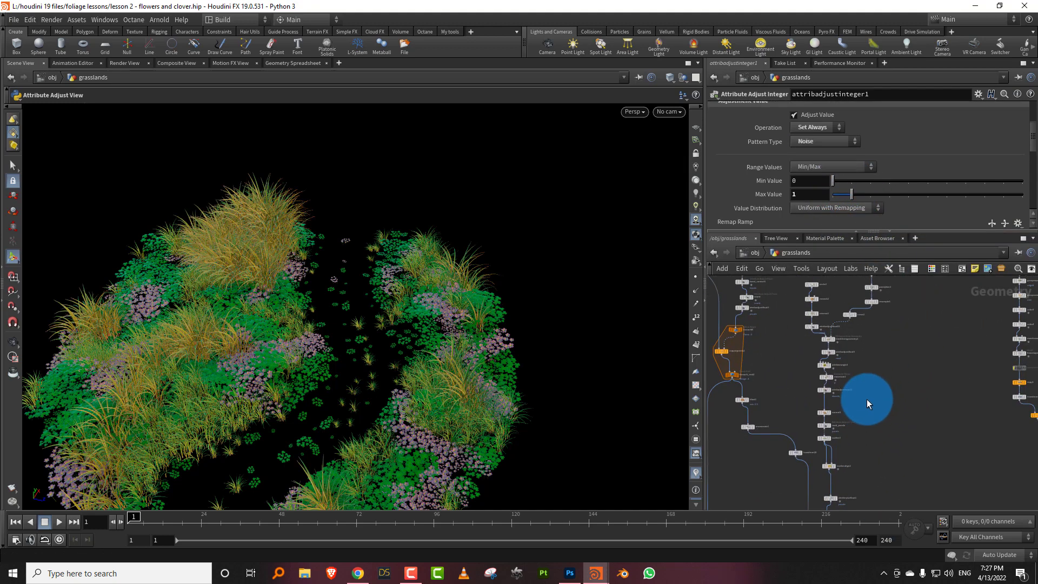
pyautogui.click(836, 329)
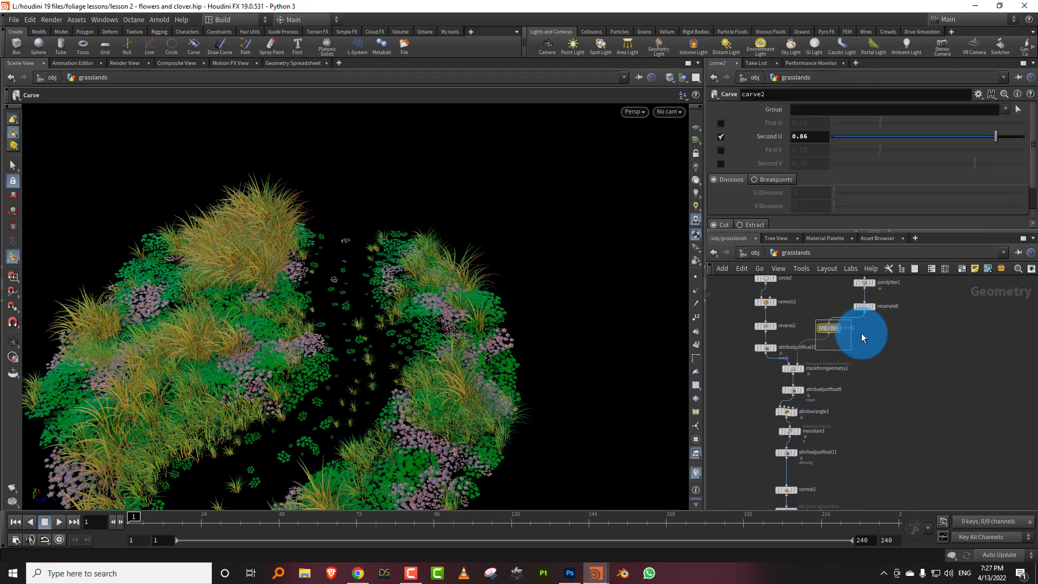
pyautogui.moveTo(976, 136)
pyautogui.mouseDown()
pyautogui.moveTo(923, 142)
pyautogui.moveTo(1012, 140)
pyautogui.moveTo(878, 144)
pyautogui.moveTo(993, 131)
pyautogui.mouseUp()
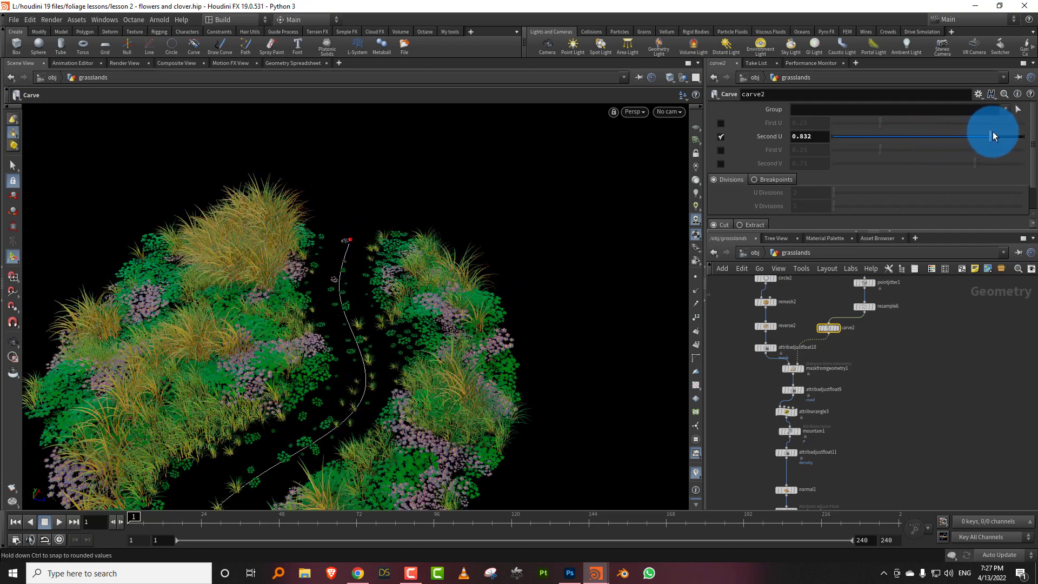
# - Raise the Density Scale of scatter2 to 165.719 and view the foliage along the road
pyautogui.click(780, 383)
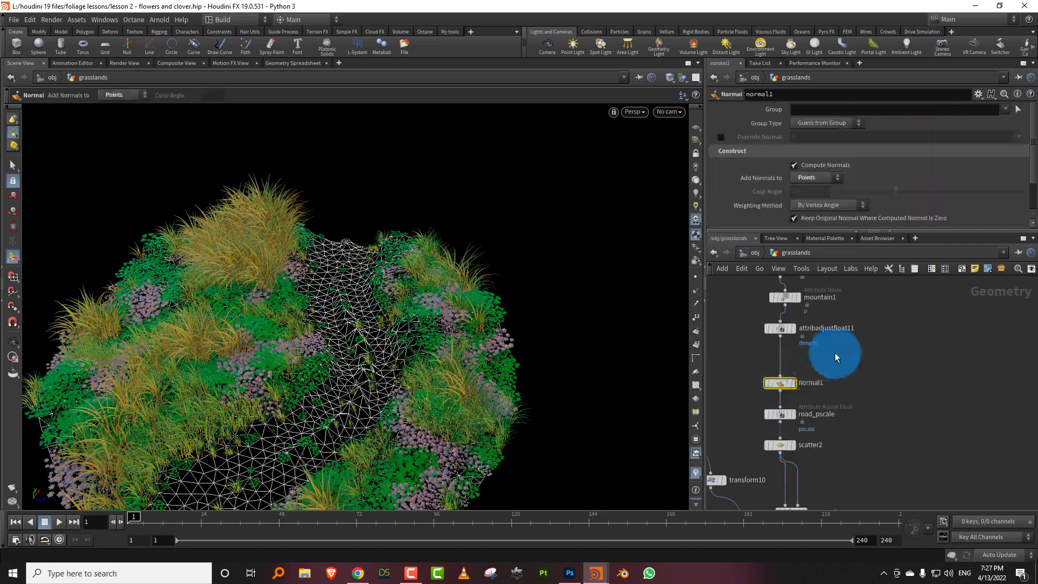
pyautogui.click(821, 439)
pyautogui.moveTo(959, 154); pyautogui.dragTo(956, 156)
pyautogui.moveTo(343, 359); pyautogui.dragTo(542, 285)
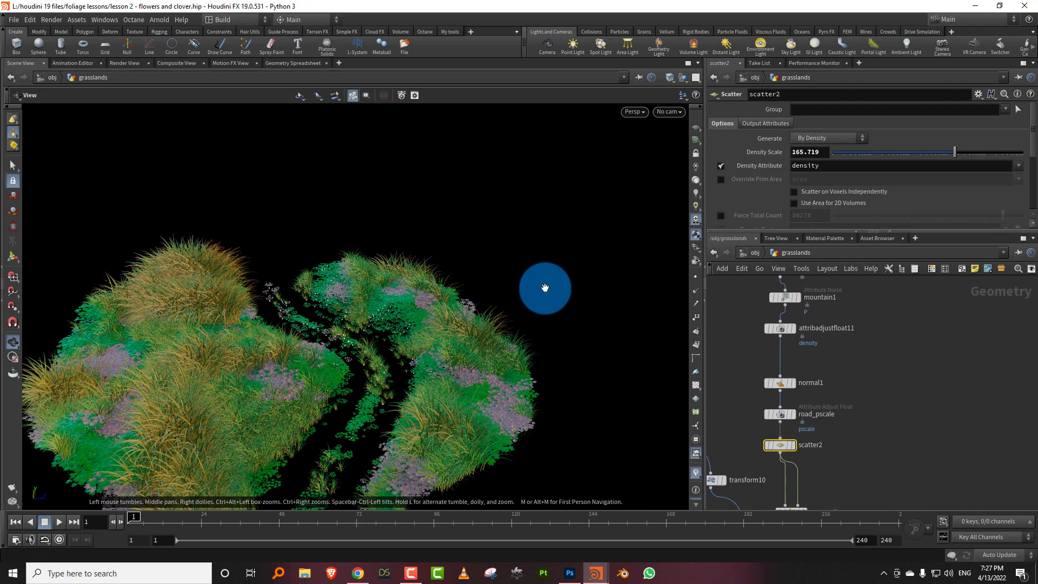
# - Add a Color node, branch it off the output of attribadjustfloat11, and display it in the viewport
pyautogui.moveTo(821, 231); pyautogui.dragTo(842, 172)
pyautogui.moveTo(875, 264); pyautogui.dragTo(811, 290, button='middle')
pyautogui.scroll(-3, 836, 313)
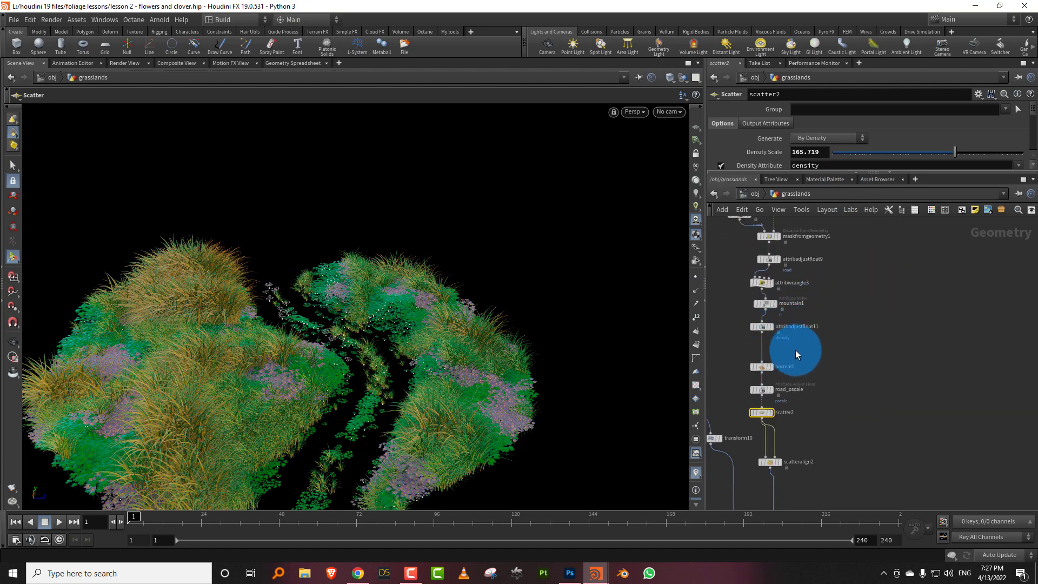
pyautogui.moveTo(796, 350); pyautogui.dragTo(815, 306, button='middle')
pyautogui.scroll(2, 815, 344)
pyautogui.press('Tab')
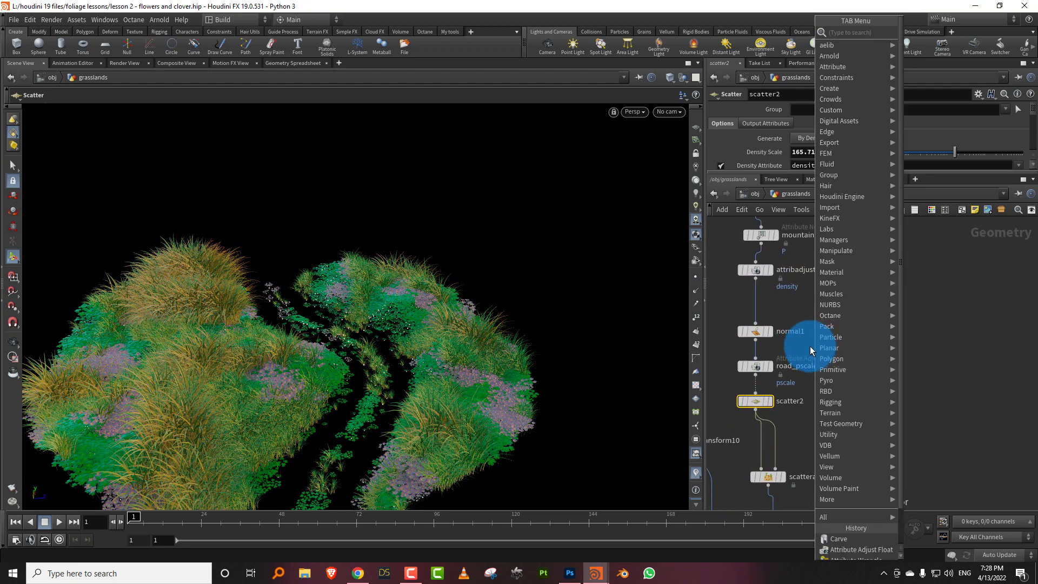
pyautogui.write('color')
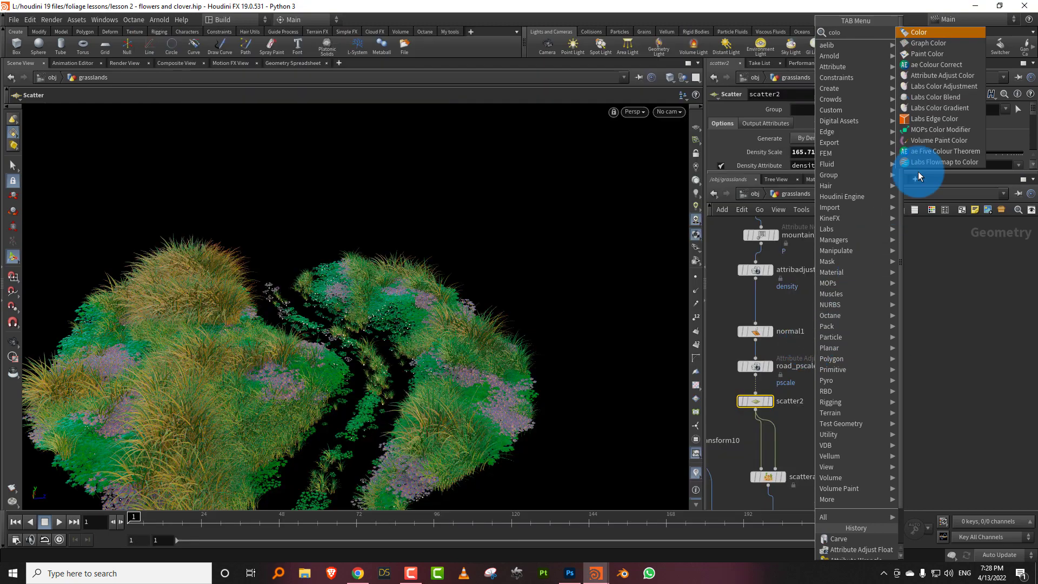
pyautogui.click(950, 40)
pyautogui.click(886, 401)
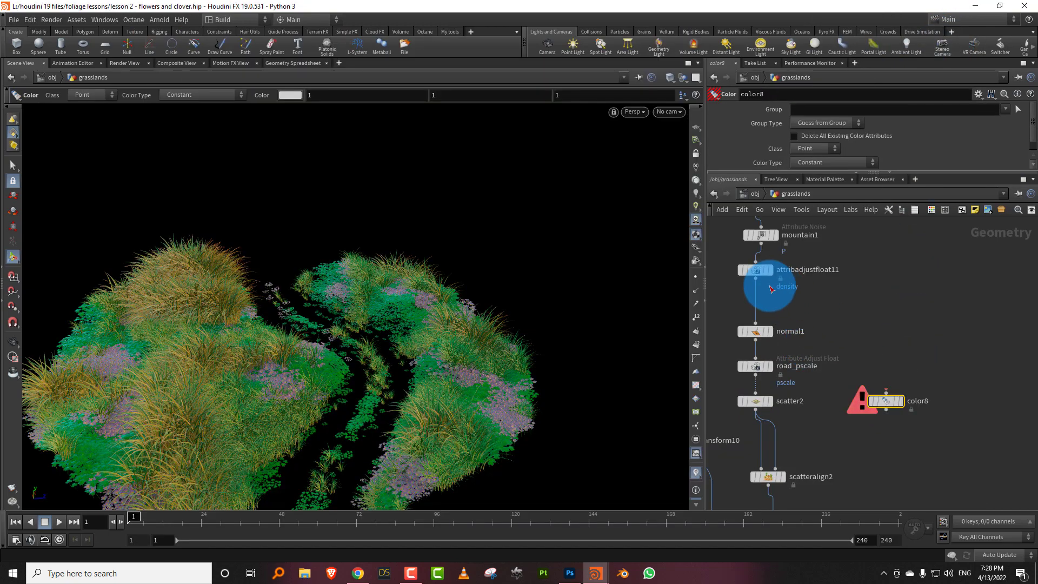
pyautogui.moveTo(756, 279); pyautogui.dragTo(901, 404)
pyautogui.click(901, 404)
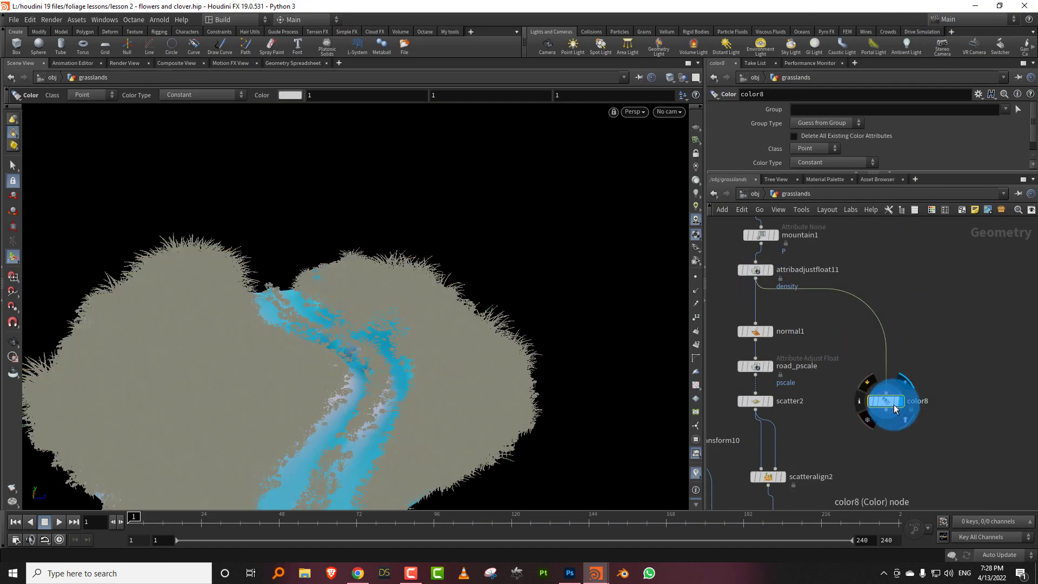
pyautogui.click(897, 402)
# - Insert a Smooth node between attribadjustfloat11 and color8 and set its Strength to 2.1
pyautogui.moveTo(368, 376)
pyautogui.keyDown('alt'); pyautogui.mouseDown()
pyautogui.moveTo(352, 393)
pyautogui.moveTo(375, 371)
pyautogui.mouseUp(); pyautogui.keyUp('alt')
pyautogui.press('Tab')
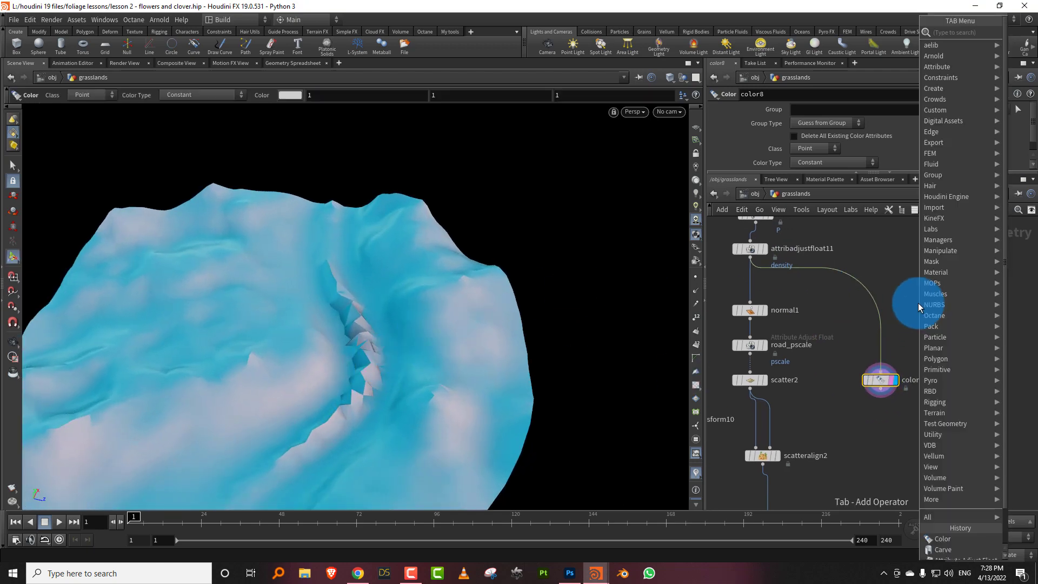
pyautogui.write('smoo')
pyautogui.click(877, 33)
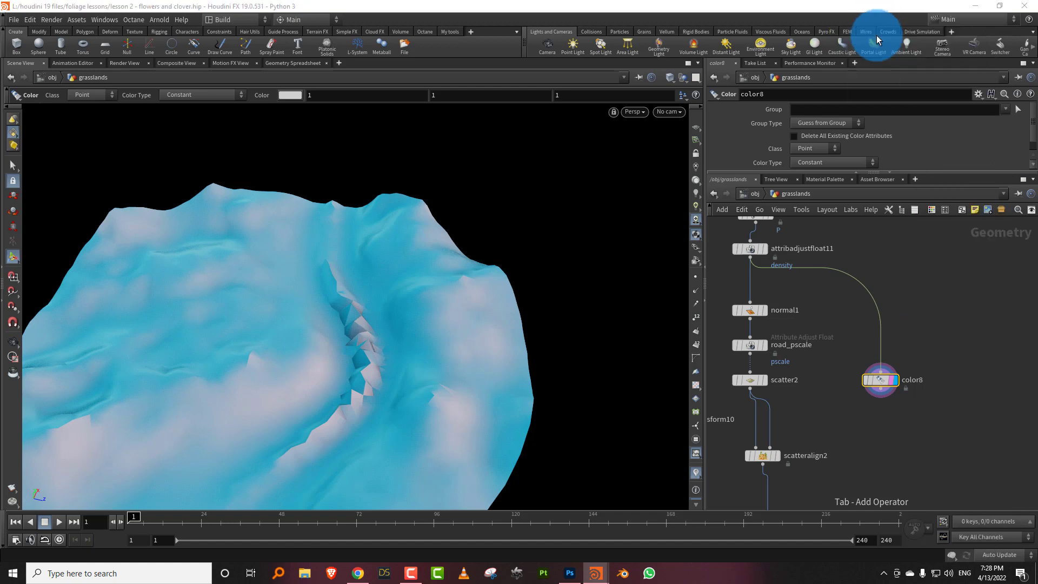
pyautogui.click(880, 330)
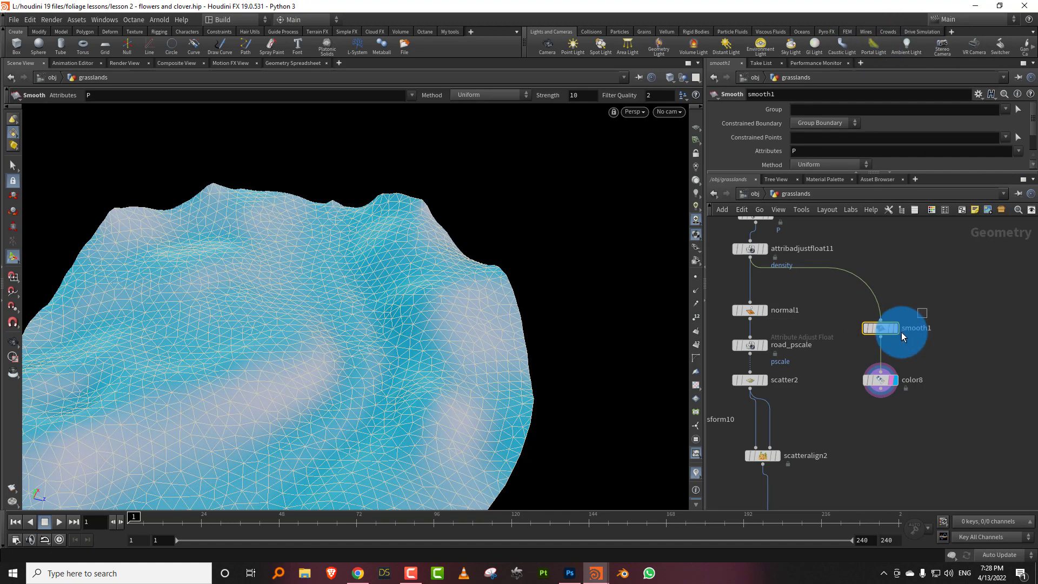
pyautogui.click(884, 380)
pyautogui.moveTo(927, 355); pyautogui.dragTo(861, 270)
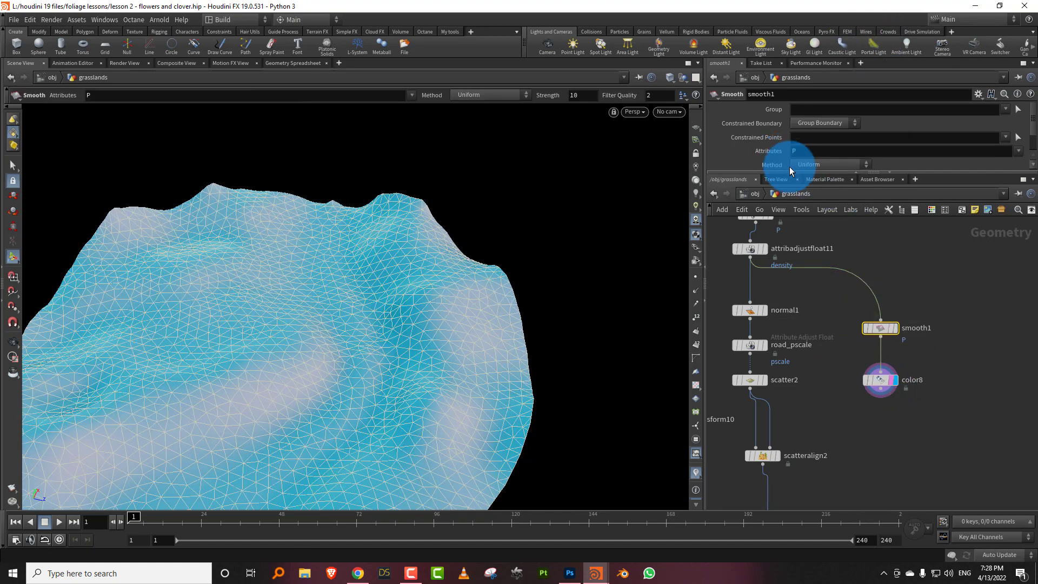
pyautogui.moveTo(797, 174); pyautogui.dragTo(860, 270)
pyautogui.moveTo(865, 184); pyautogui.dragTo(839, 181)
# - Insert a Subdivide node between smooth1 and color8 and set its Algorithm to OpenSubdiv Loop
pyautogui.press('Tab')
pyautogui.write('sub')
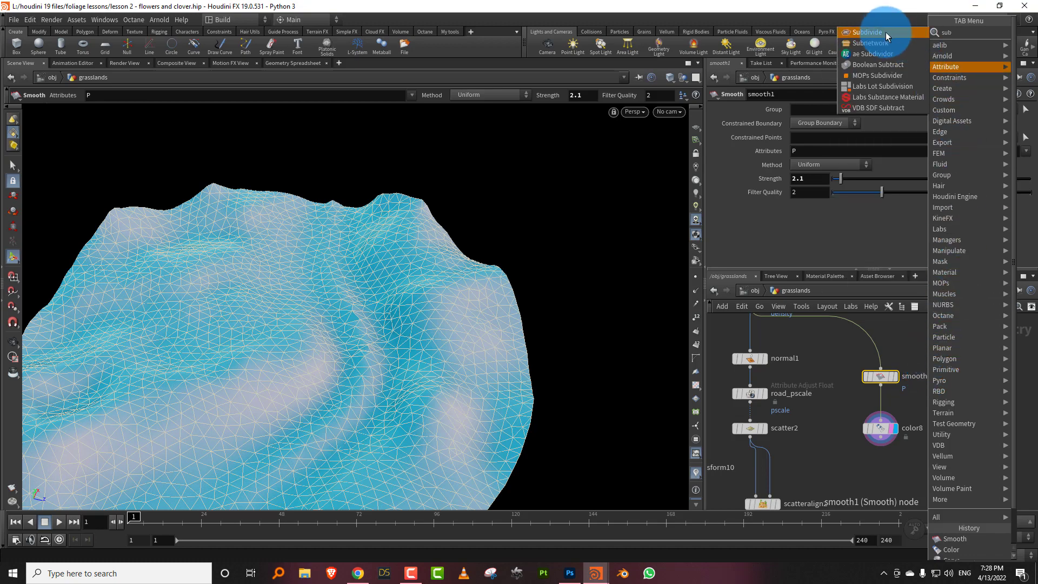
pyautogui.click(888, 35)
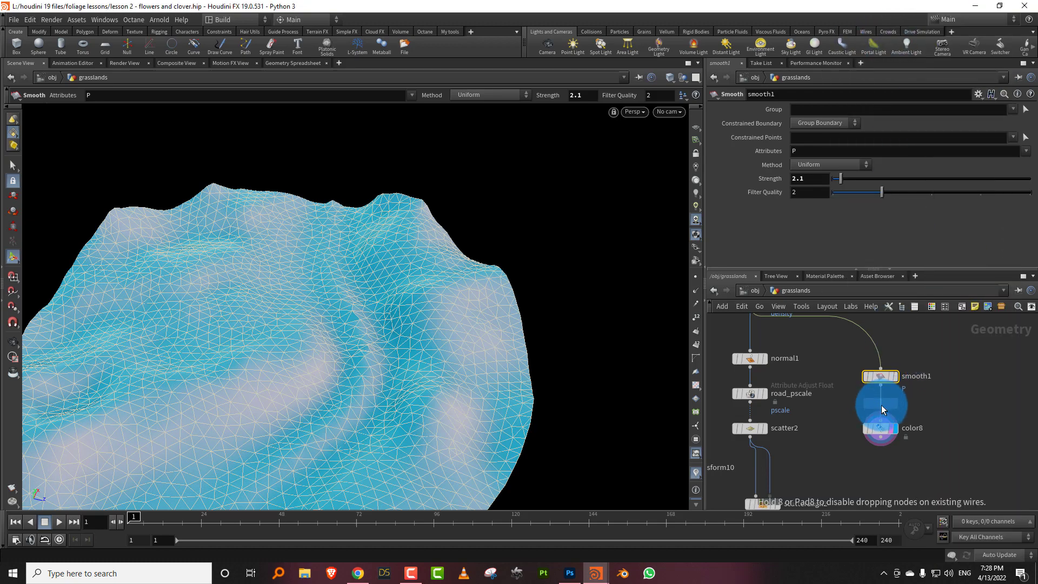
pyautogui.click(883, 409)
pyautogui.click(826, 138)
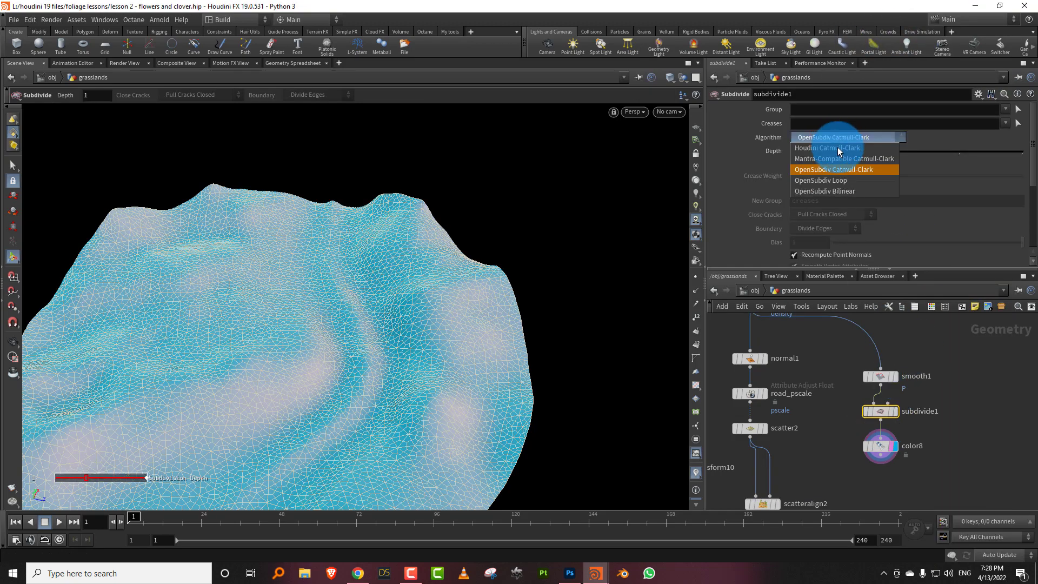
pyautogui.click(842, 182)
pyautogui.press('Escape')
pyautogui.scroll(5, 336, 371)
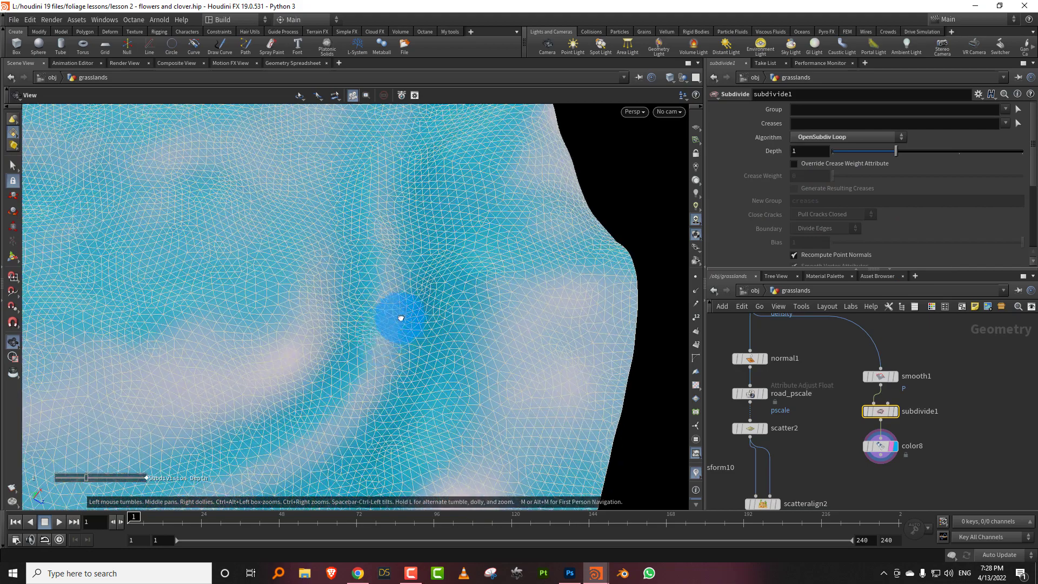
pyautogui.scroll(-5, 400, 318)
pyautogui.moveTo(384, 296); pyautogui.dragTo(443, 316)
# - Set the Color Type of color8 to Ramp from Attribute, using the road attribute
pyautogui.moveTo(946, 429); pyautogui.dragTo(940, 386, button='middle')
pyautogui.click(875, 403)
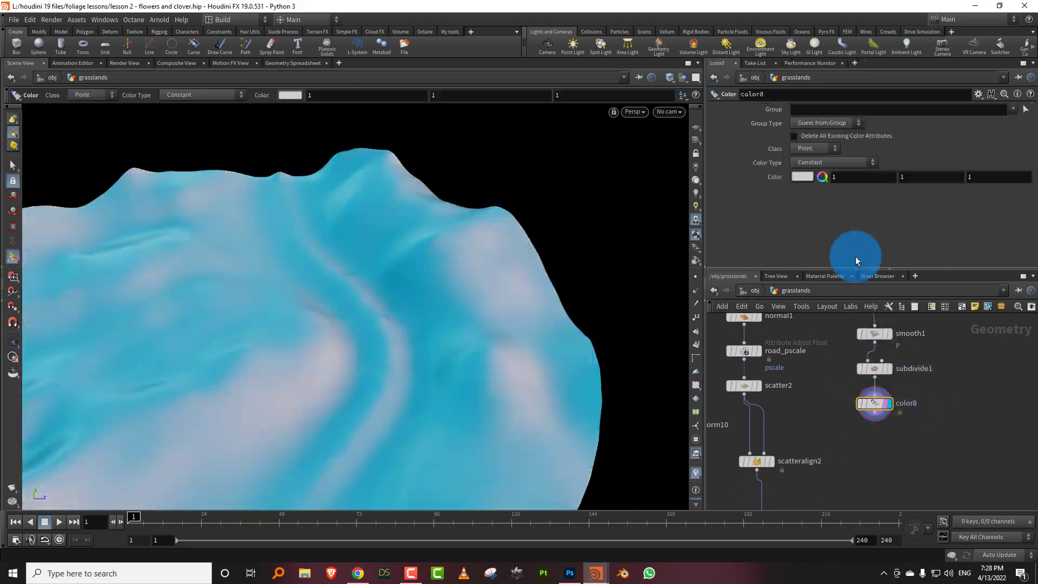
pyautogui.click(835, 206)
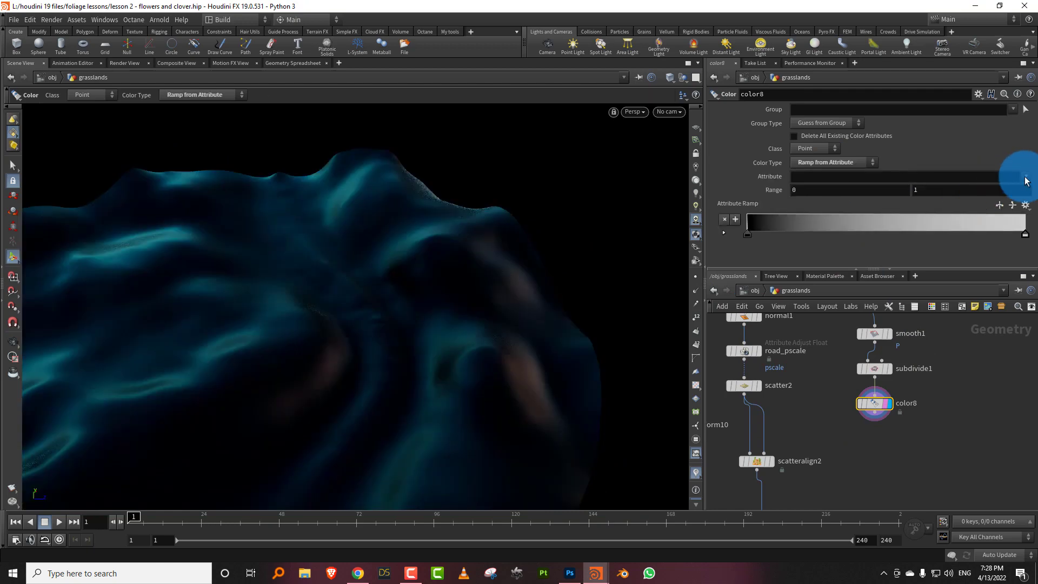
pyautogui.click(1012, 220)
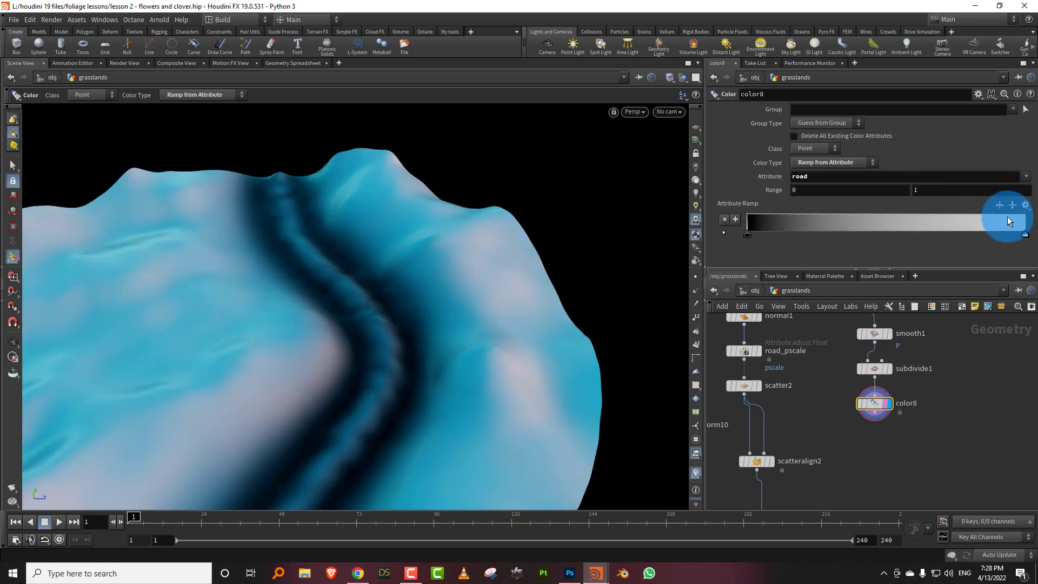
pyautogui.moveTo(440, 326); pyautogui.dragTo(565, 290)
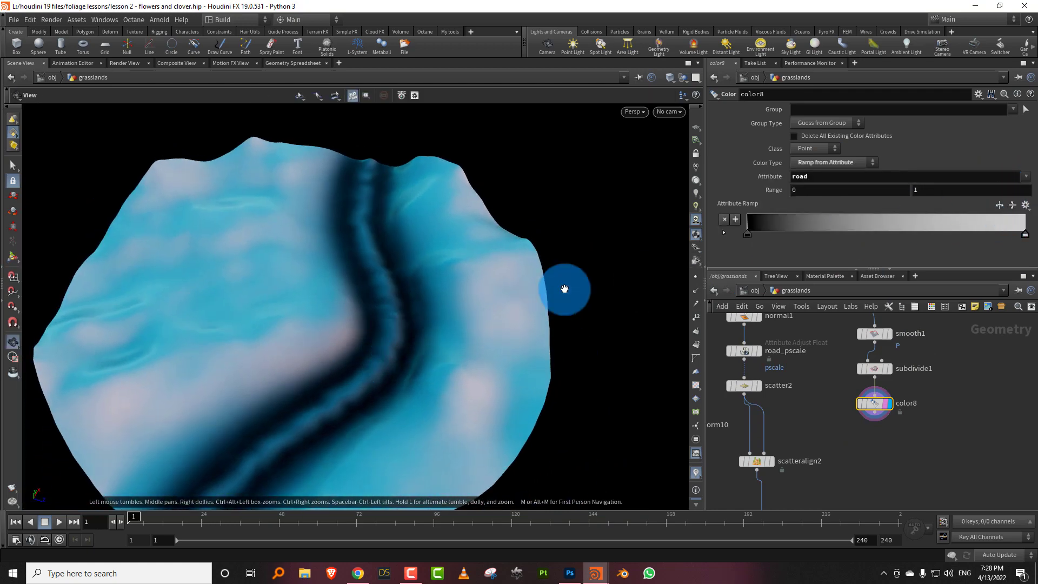
# - Color the end point of color8's attribute ramp dark green with hue 101, saturation 0.693 and value 0.387
pyautogui.click(1026, 236)
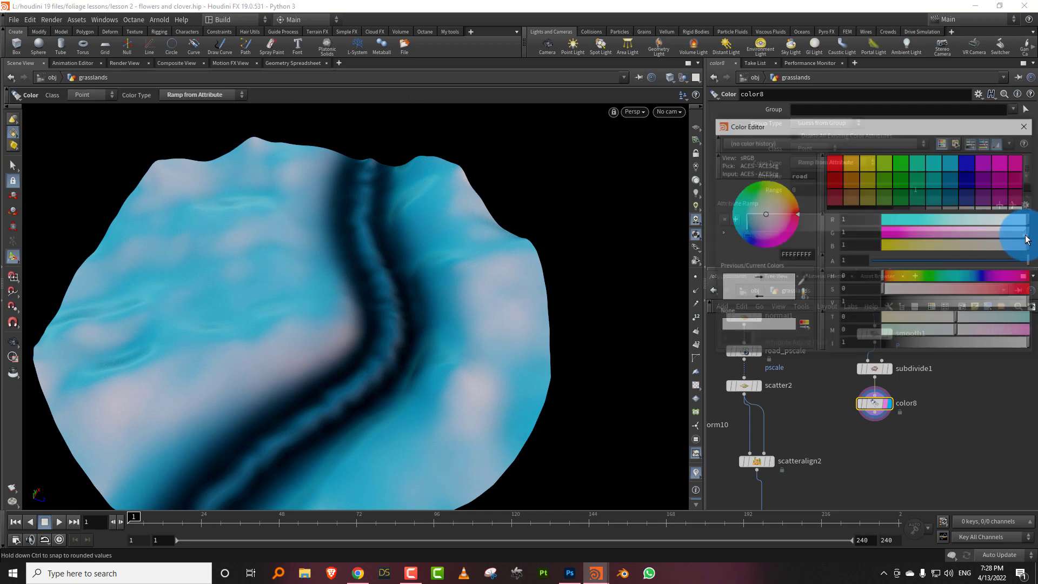
pyautogui.click(926, 277)
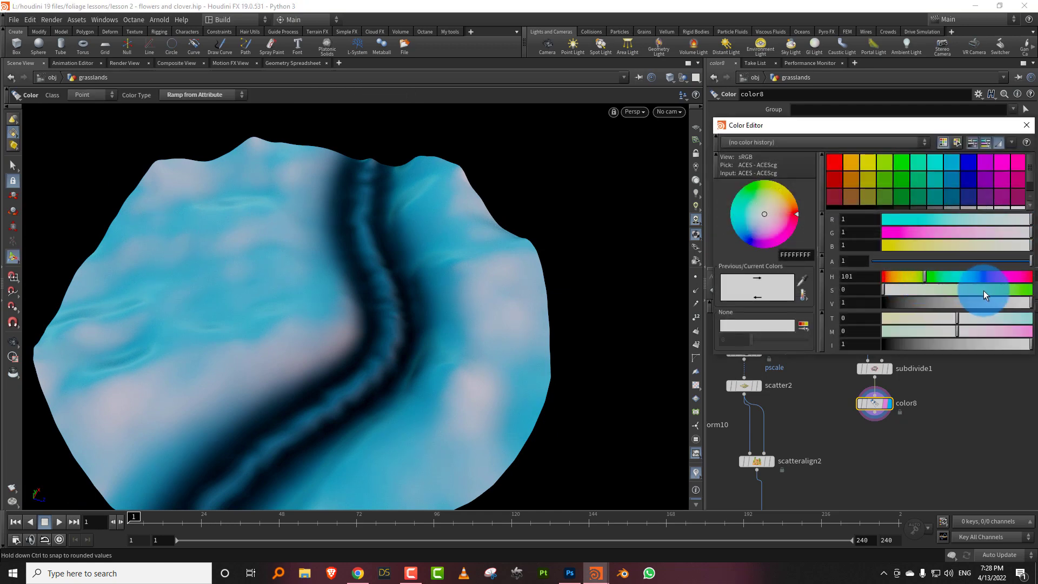
pyautogui.click(985, 290)
pyautogui.click(941, 302)
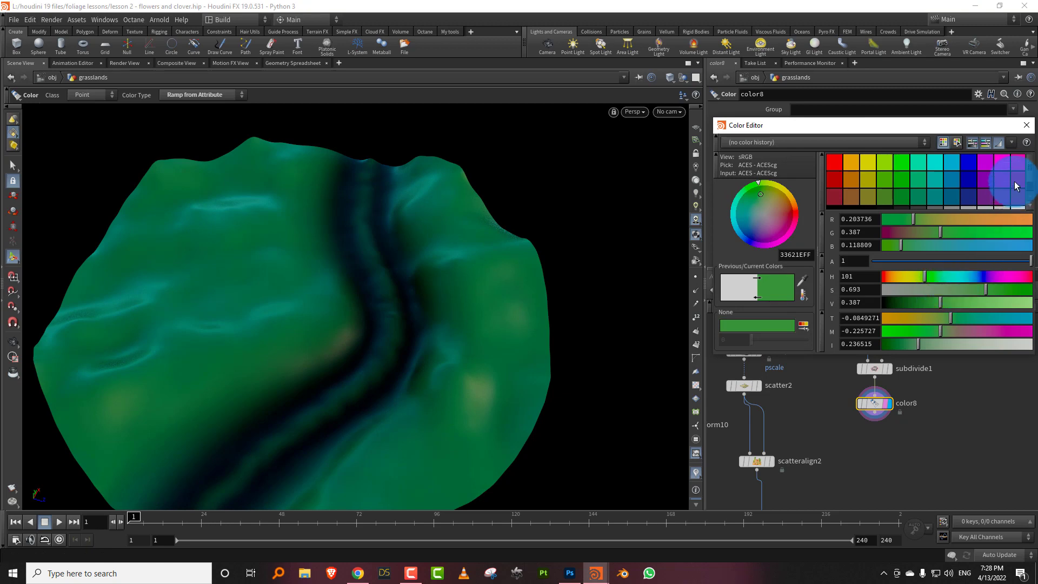
pyautogui.click(1027, 125)
# - Color the start point of color8's attribute ramp yellow with hue 54, saturation 0.745 and value 0.912
pyautogui.click(747, 235)
pyautogui.doubleClick(748, 235)
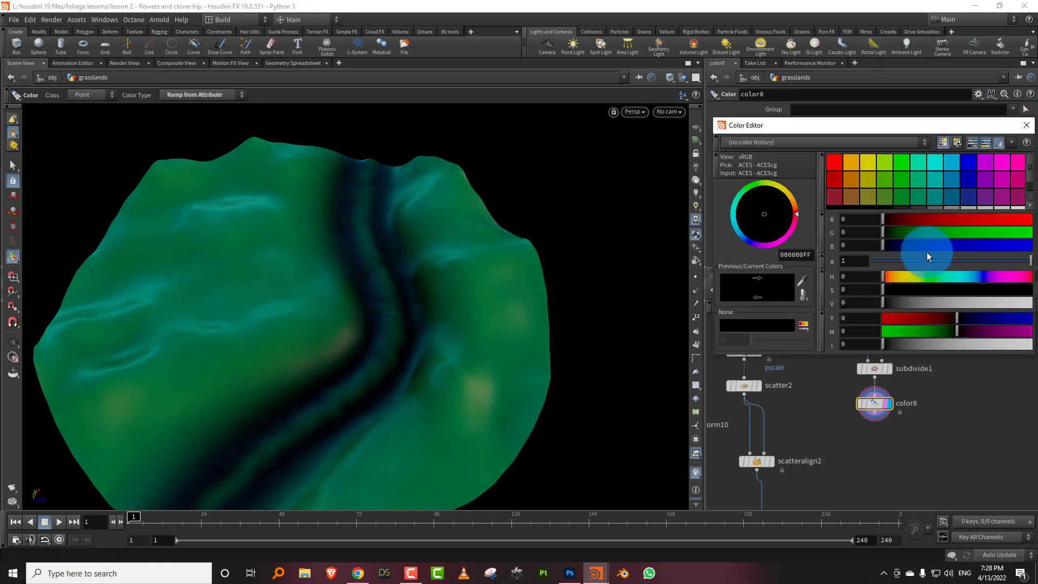
pyautogui.click(994, 290)
pyautogui.click(1017, 303)
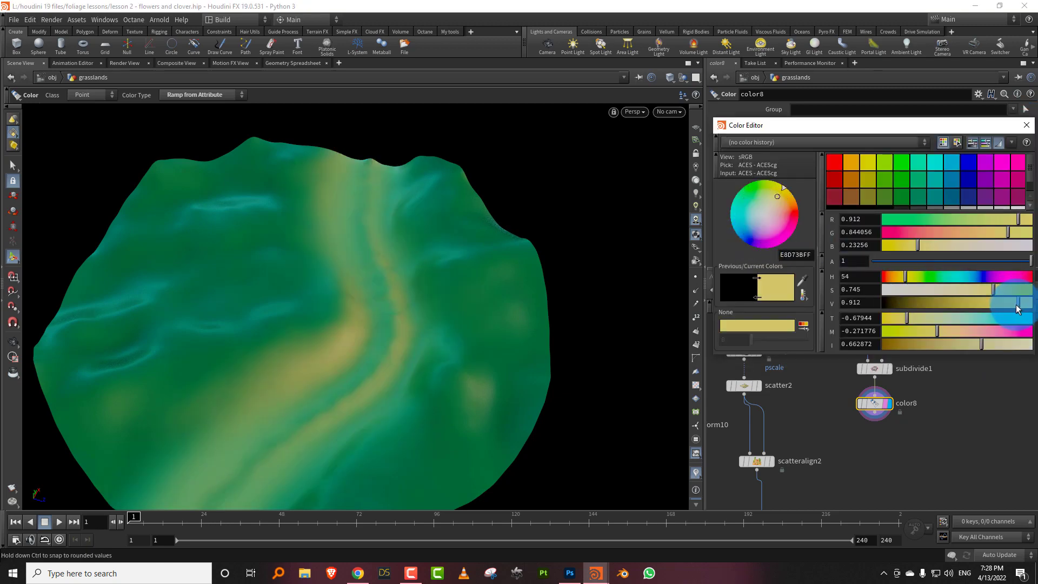
pyautogui.click(1026, 125)
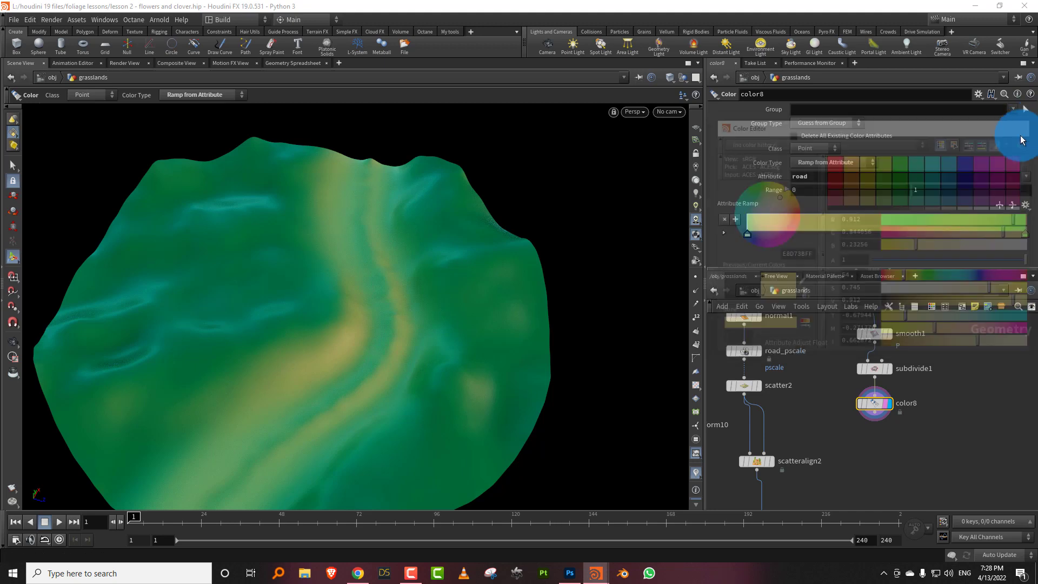
# - Reposition color8's ramp points so yellow sits near the start and green begins within the ramp's first quarter
pyautogui.click(746, 234)
pyautogui.moveTo(745, 235); pyautogui.dragTo(869, 232)
pyautogui.moveTo(1027, 233); pyautogui.dragTo(1008, 234)
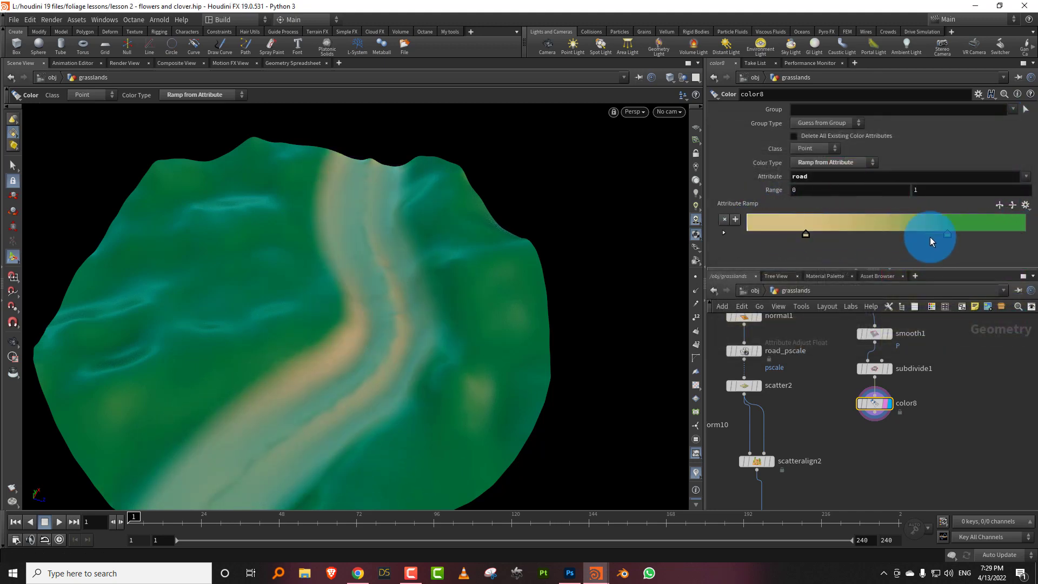
pyautogui.moveTo(935, 237); pyautogui.dragTo(763, 245)
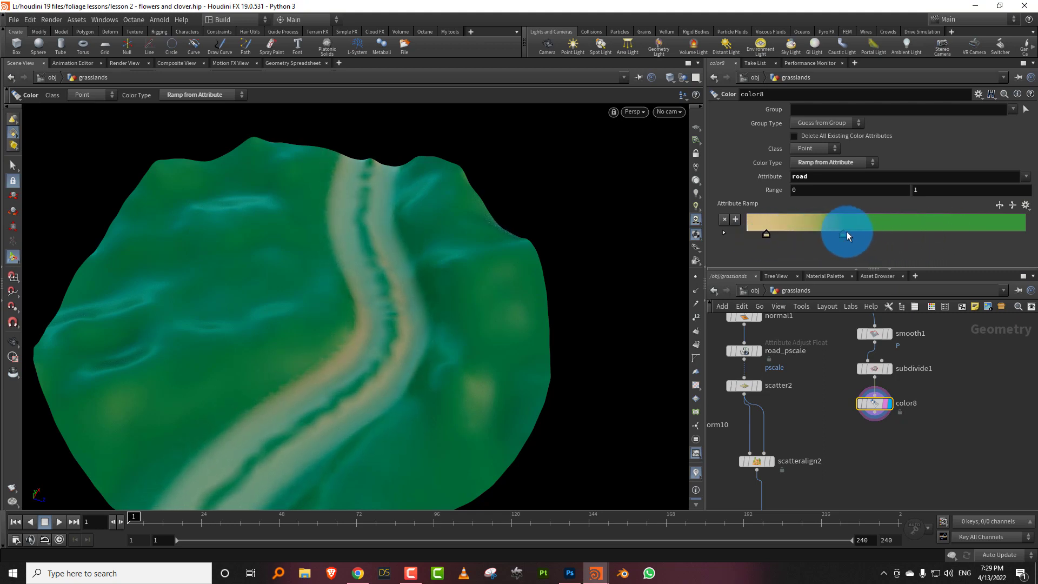
pyautogui.moveTo(847, 231); pyautogui.dragTo(802, 237)
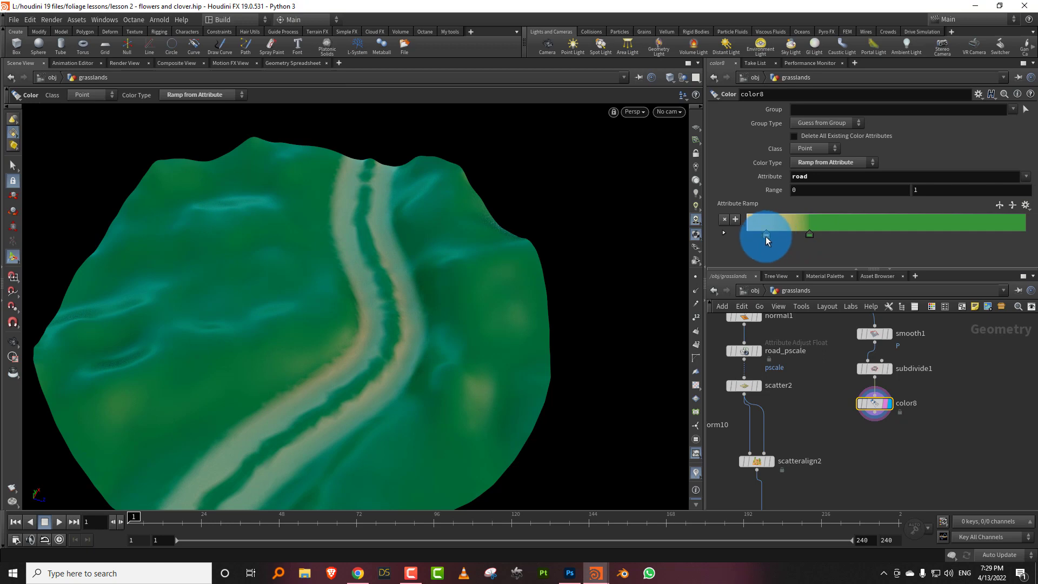
# - Darken the yellow point of color8's attribute ramp to brown
pyautogui.doubleClick(766, 237)
pyautogui.moveTo(973, 300); pyautogui.dragTo(928, 300)
pyautogui.click(1022, 130)
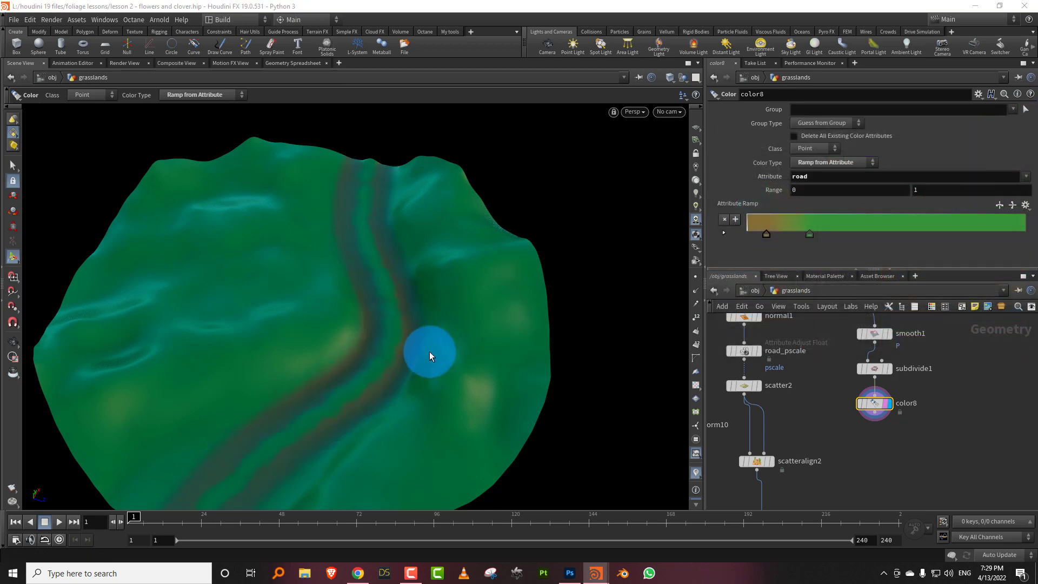
# - Add a Merge node to the grasslands network below merge4 and color8
pyautogui.moveTo(430, 355); pyautogui.dragTo(471, 301)
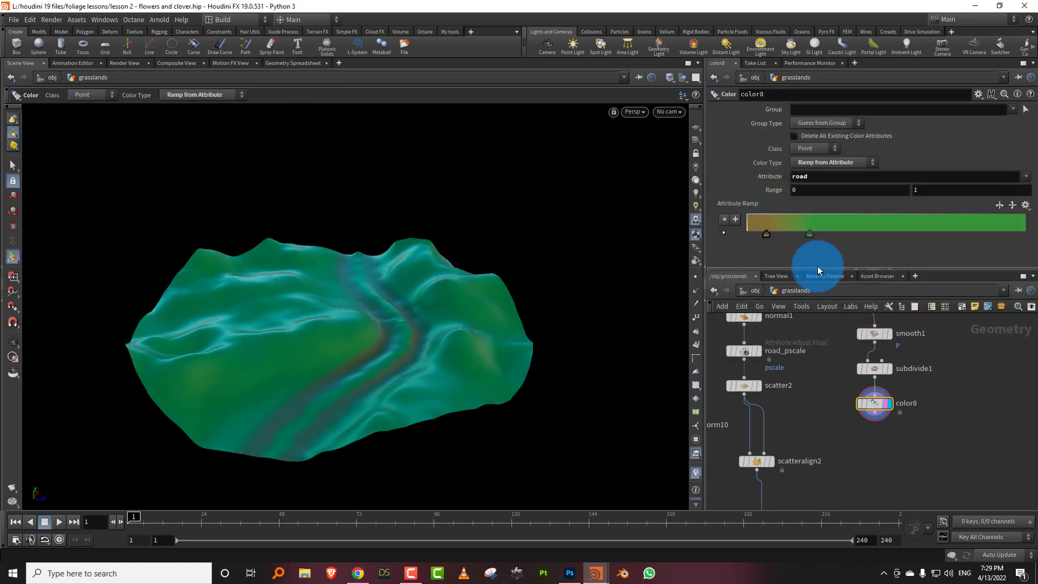
pyautogui.moveTo(818, 266); pyautogui.dragTo(821, 208)
pyautogui.scroll(-8, 807, 364)
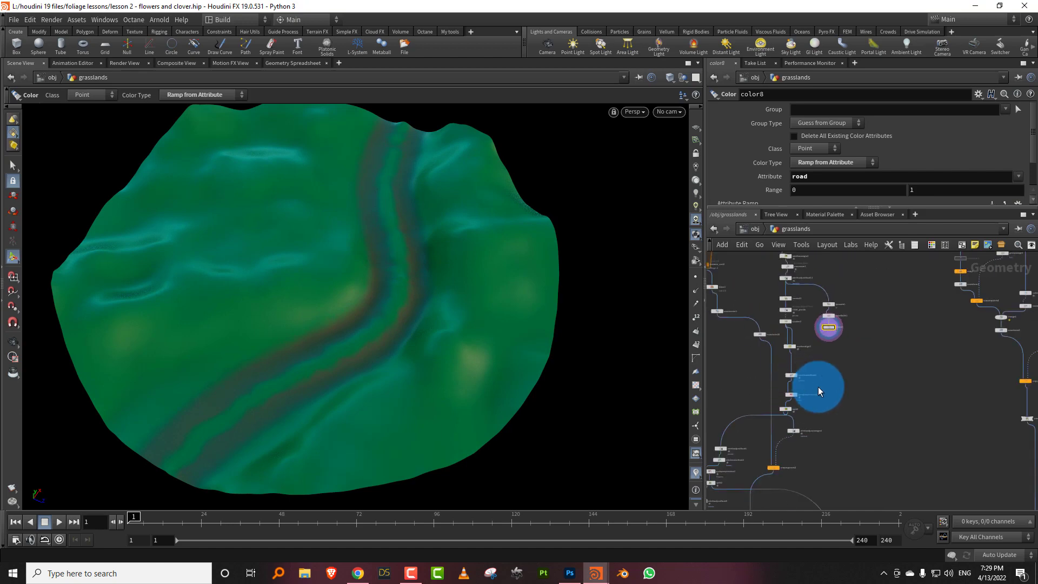
pyautogui.moveTo(832, 301); pyautogui.dragTo(839, 317)
pyautogui.scroll(-3, 831, 342)
pyautogui.moveTo(830, 342); pyautogui.dragTo(799, 297, button='middle')
pyautogui.moveTo(797, 299); pyautogui.dragTo(784, 440)
pyautogui.scroll(5, 771, 461)
pyautogui.moveTo(765, 430); pyautogui.dragTo(806, 394, button='middle')
pyautogui.click(809, 406)
pyautogui.press('Tab')
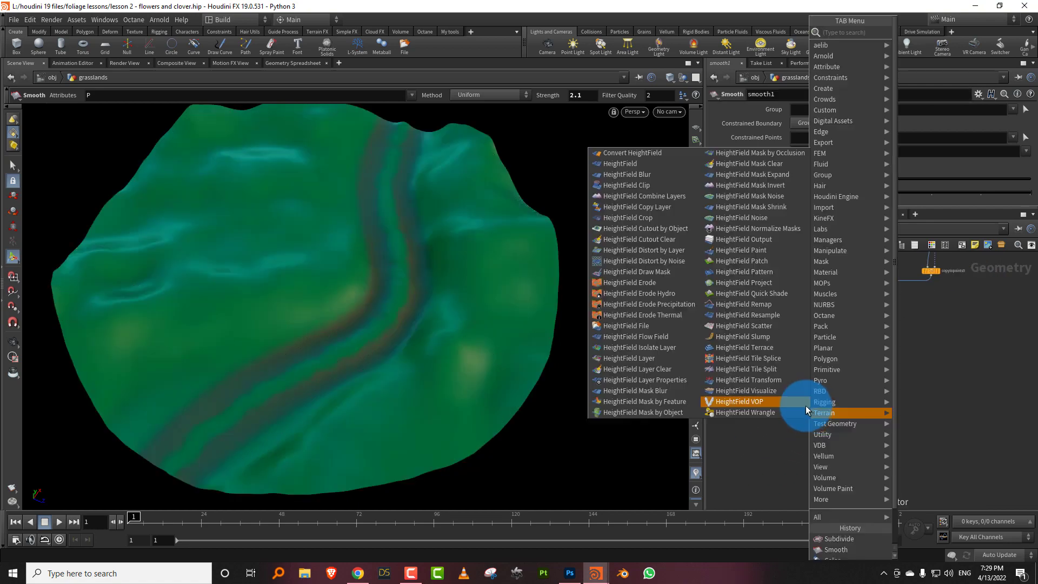
pyautogui.write('mer')
pyautogui.click(935, 40)
pyautogui.click(806, 440)
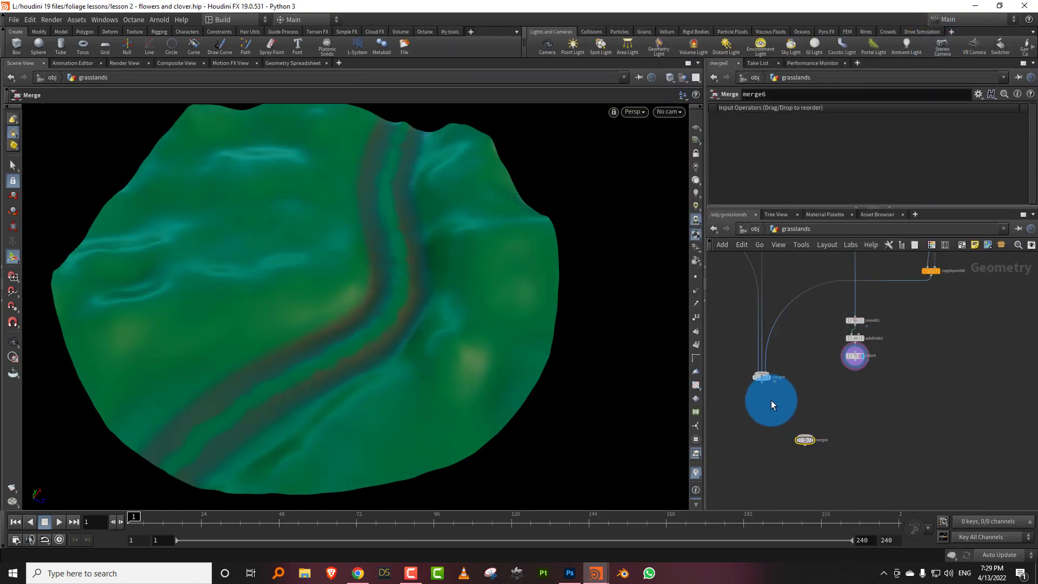
# - Connect merge4 and color8 to the merge6 node and display the combined foliage and ground
pyautogui.moveTo(762, 382); pyautogui.dragTo(805, 435)
pyautogui.moveTo(855, 365); pyautogui.dragTo(806, 436)
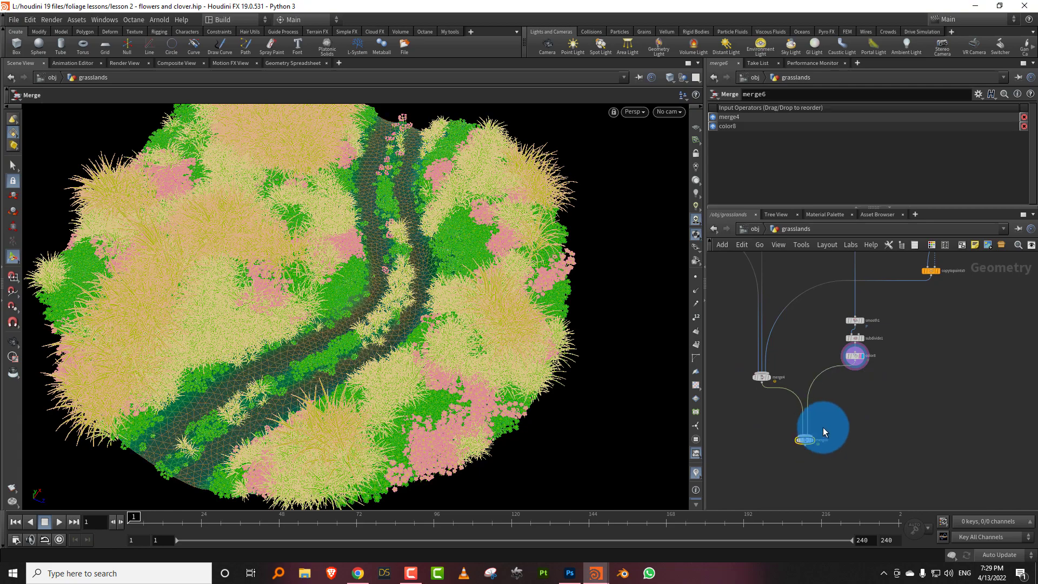
pyautogui.scroll(3, 802, 448)
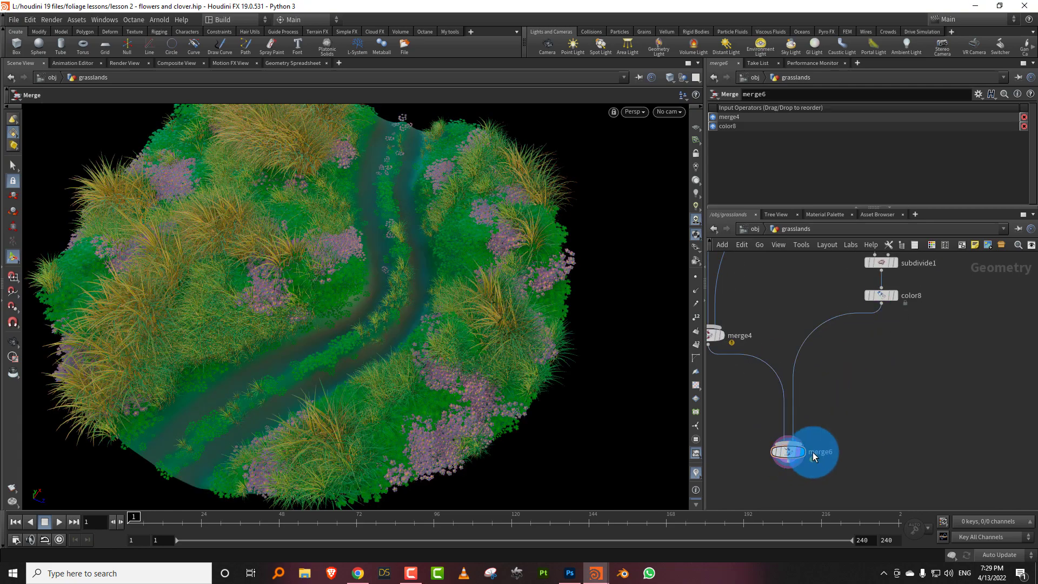
# - Switch the viewport to headlight lighting and inspect the road and foliage up close
pyautogui.press('Escape')
pyautogui.moveTo(378, 343)
pyautogui.mouseDown()
pyautogui.moveTo(423, 299)
pyautogui.moveTo(397, 310)
pyautogui.moveTo(375, 360)
pyautogui.moveTo(385, 340)
pyautogui.mouseUp()
pyautogui.click(696, 181)
pyautogui.keyDown('alt'); pyautogui.moveTo(389, 303); pyautogui.dragTo(335, 349); pyautogui.keyUp('alt')
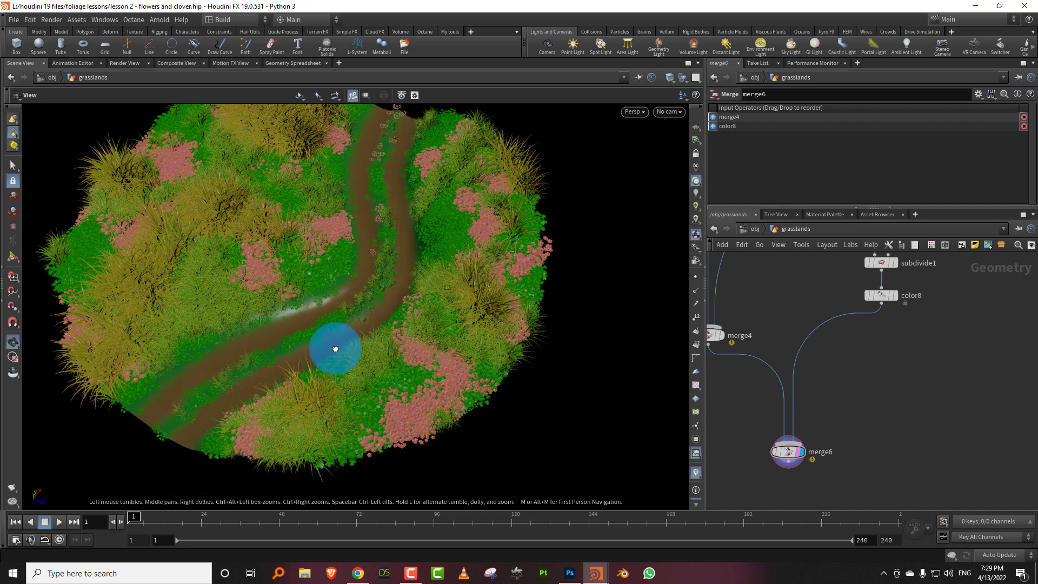
pyautogui.keyDown('alt'); pyautogui.moveTo(336, 348); pyautogui.dragTo(413, 288, button='right'); pyautogui.keyUp('alt')
pyautogui.keyDown('alt'); pyautogui.moveTo(395, 344); pyautogui.dragTo(414, 319); pyautogui.keyUp('alt')
# - Lighten the road color in color8's ramp to tan with hue 43, saturation 0.639 and value 0.602
pyautogui.click(881, 295)
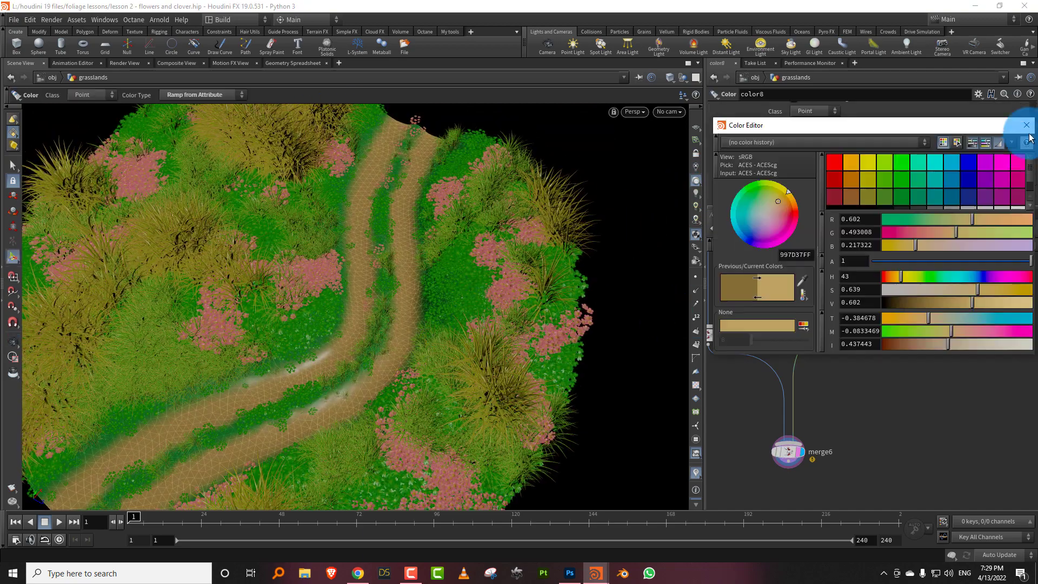
pyautogui.keyDown('alt'); pyautogui.moveTo(413, 292); pyautogui.dragTo(593, 297); pyautogui.keyUp('alt')
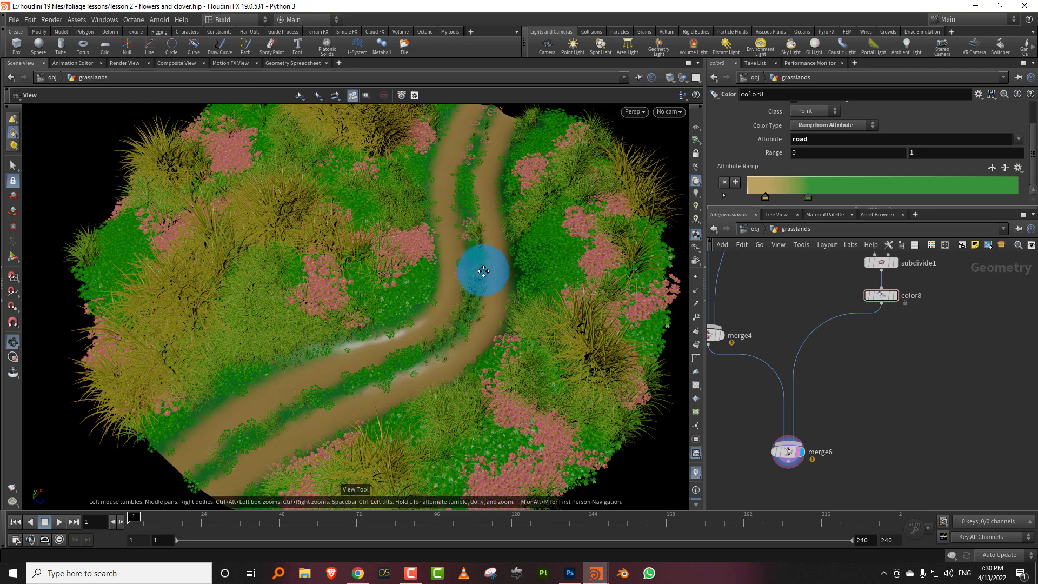
pyautogui.keyDown('alt'); pyautogui.moveTo(484, 273); pyautogui.dragTo(461, 297, button='middle'); pyautogui.keyUp('alt')
pyautogui.keyDown('alt'); pyautogui.moveTo(461, 297); pyautogui.dragTo(445, 338, button='right'); pyautogui.keyUp('alt')
pyautogui.keyDown('alt'); pyautogui.moveTo(445, 338); pyautogui.dragTo(472, 329); pyautogui.keyUp('alt')
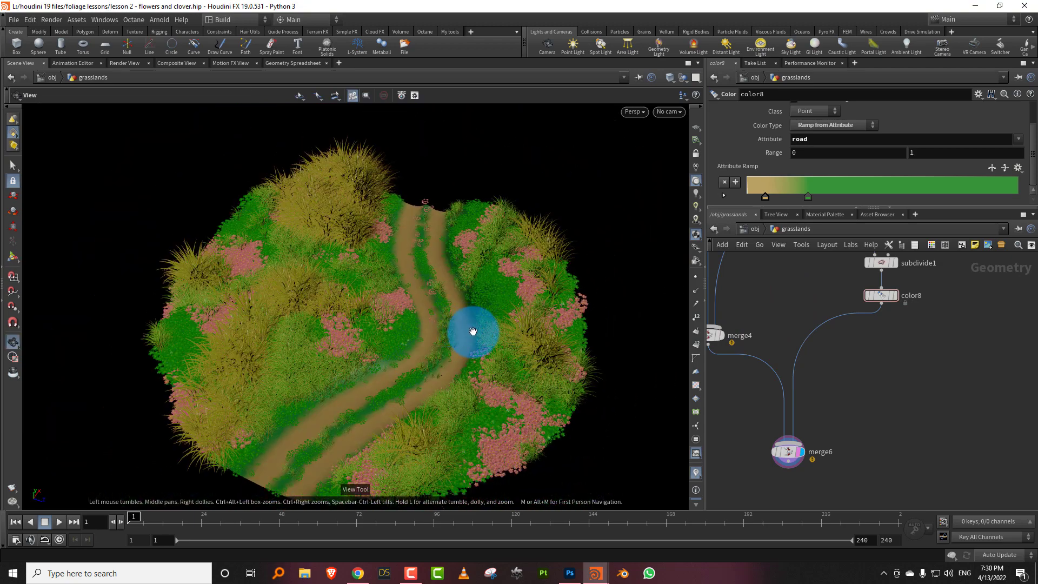
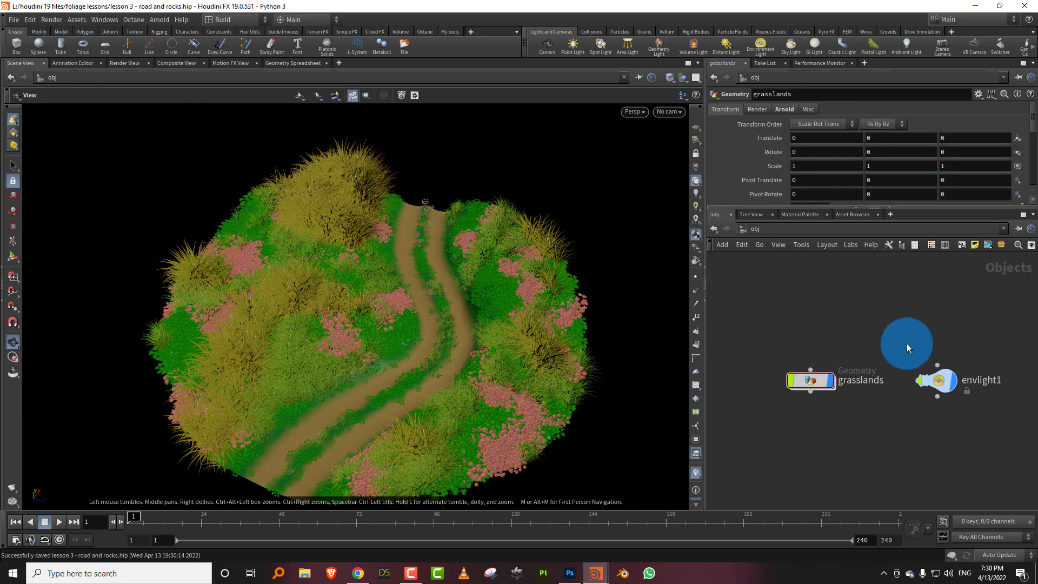
# - Create a LOP Network beside the grasslands object at object level and go inside it
pyautogui.moveTo(806, 382); pyautogui.dragTo(770, 327)
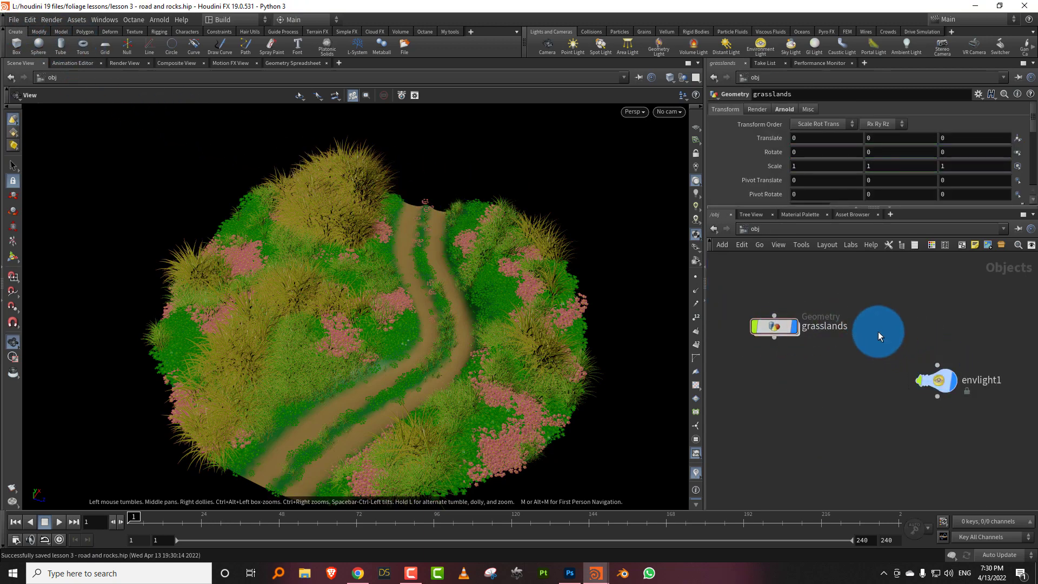
pyautogui.press('Tab')
pyautogui.moveTo(876, 331)
pyautogui.click(996, 241)
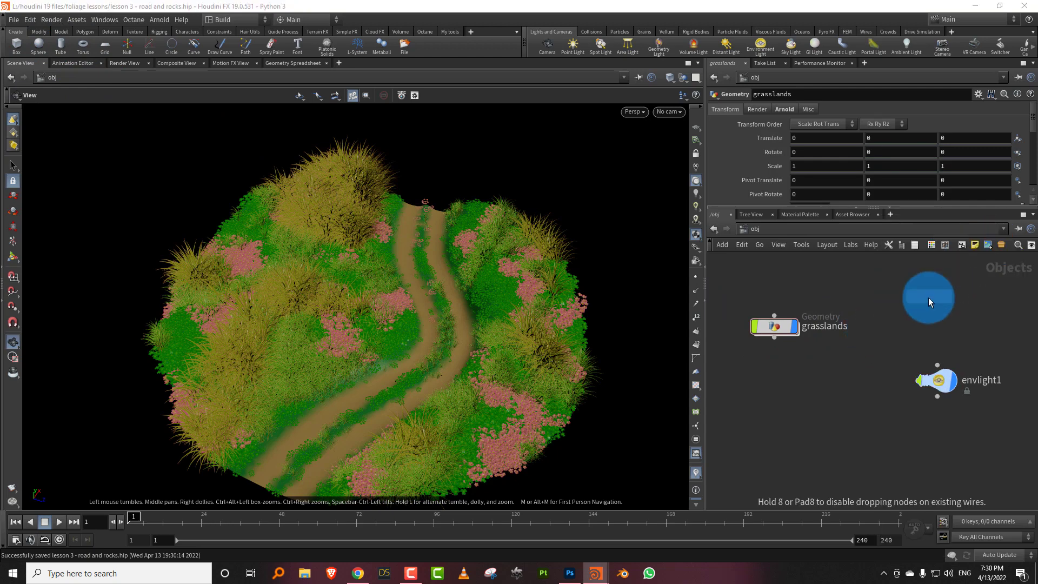
pyautogui.click(928, 298)
pyautogui.doubleClick(928, 299)
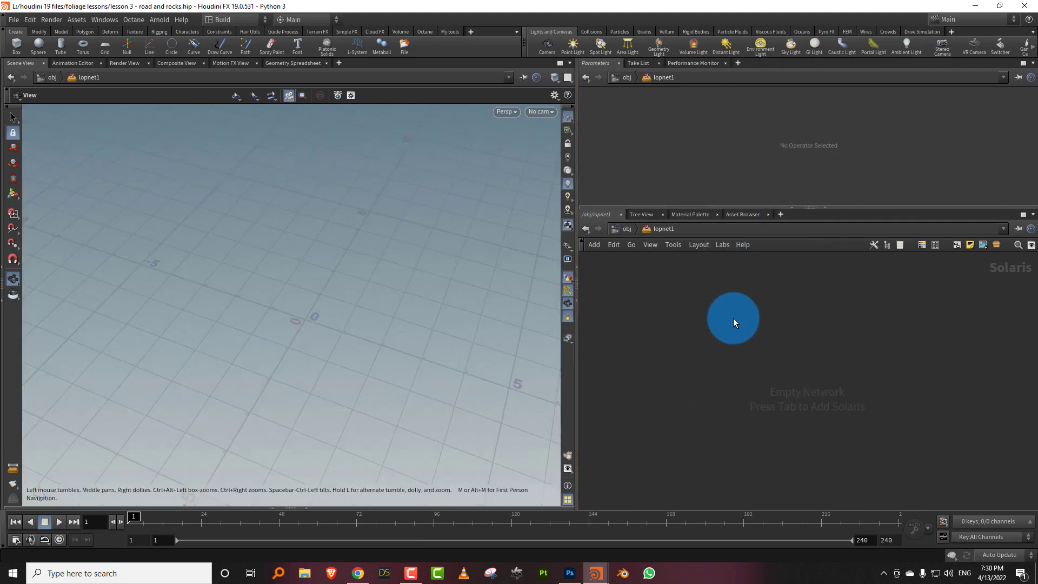
pyautogui.press('Tab')
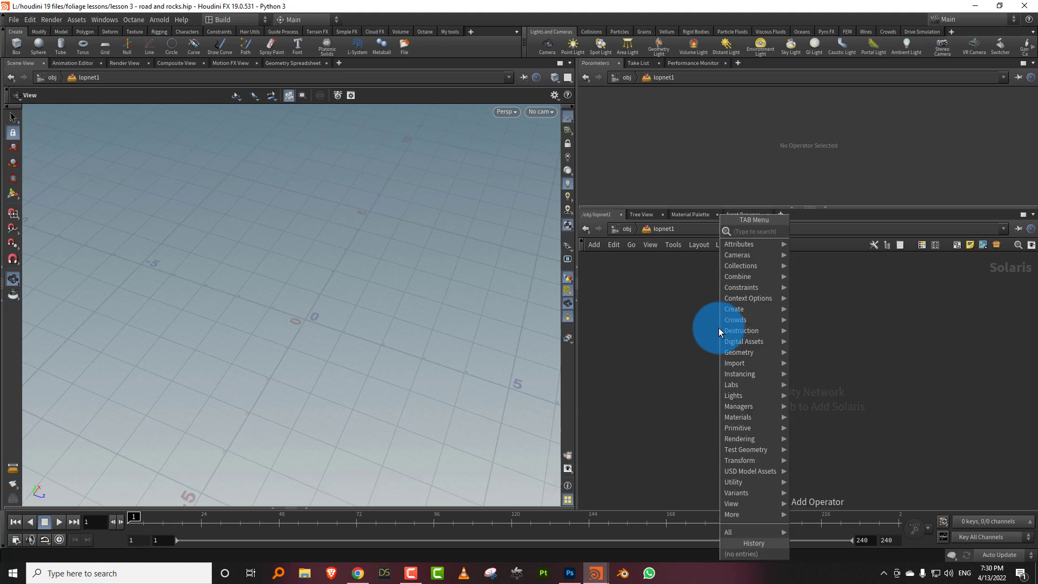
pyautogui.write('scene')
pyautogui.click(843, 231)
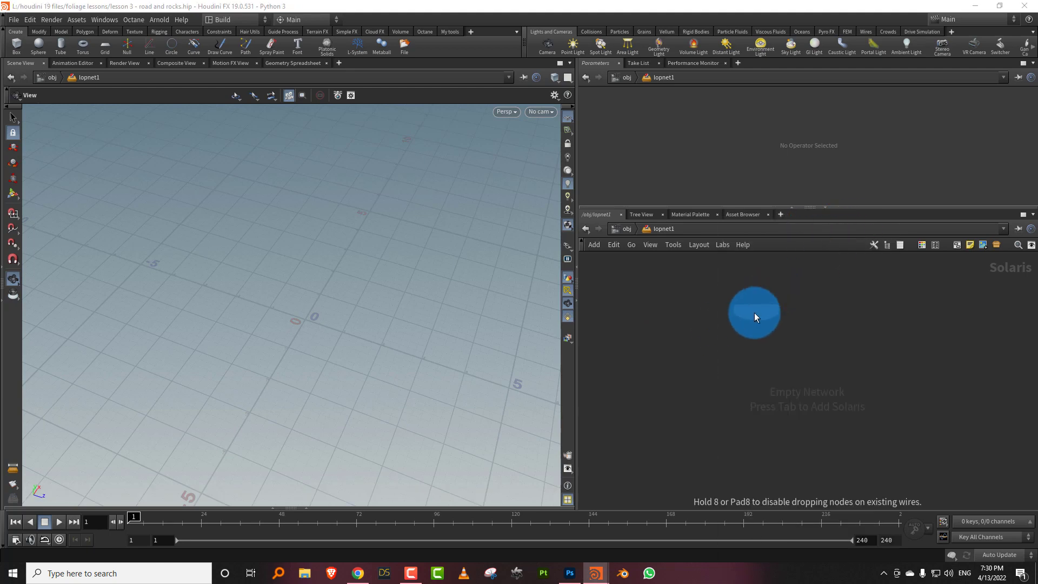
pyautogui.click(754, 313)
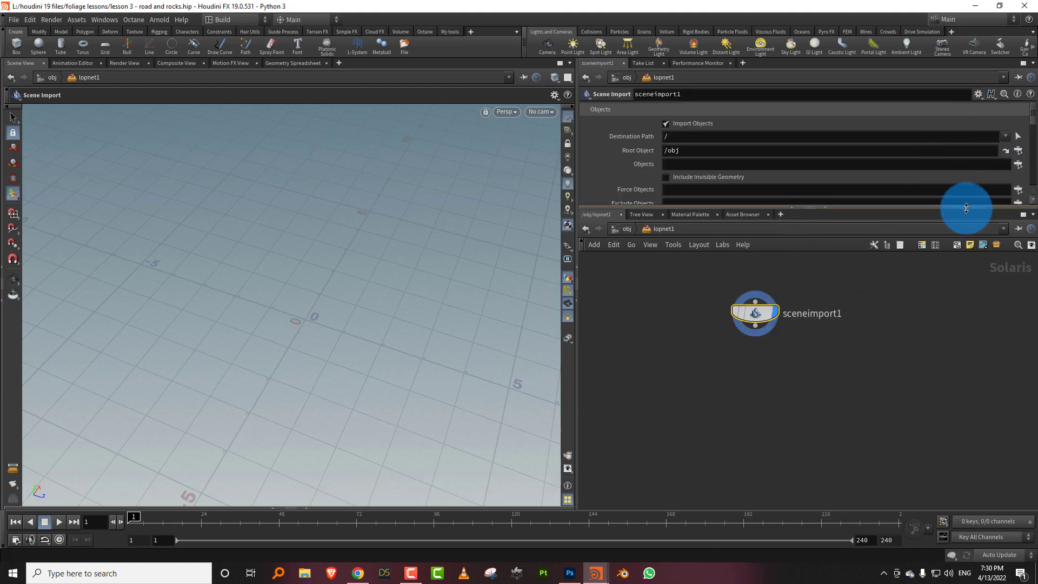
pyautogui.moveTo(966, 208); pyautogui.dragTo(967, 245)
pyautogui.press('Delete')
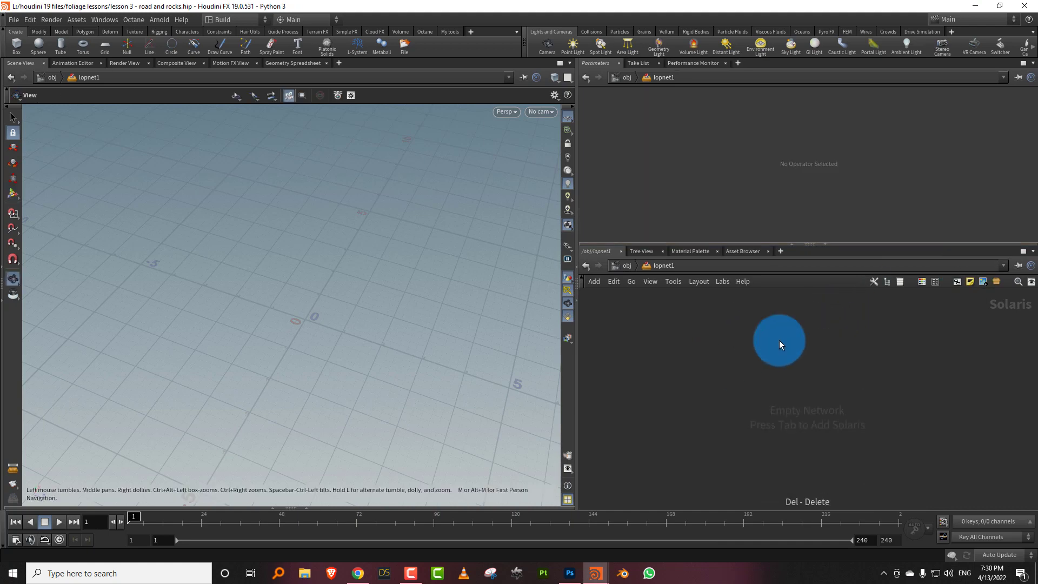
# - Add a SOP Import node in lopnet1 and set its SOP Path to /obj/grasslands
pyautogui.press('Tab')
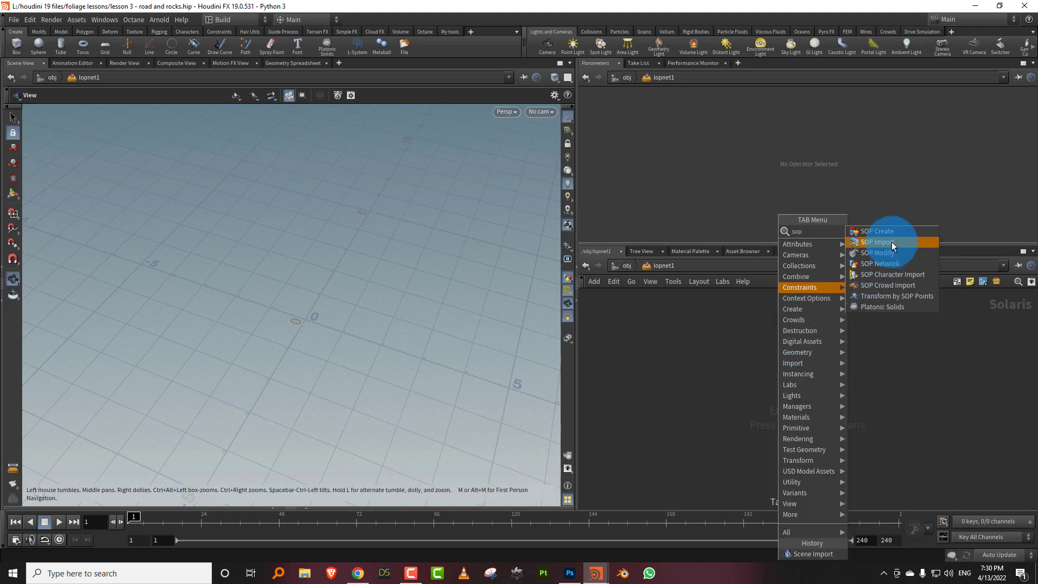
pyautogui.click(770, 360)
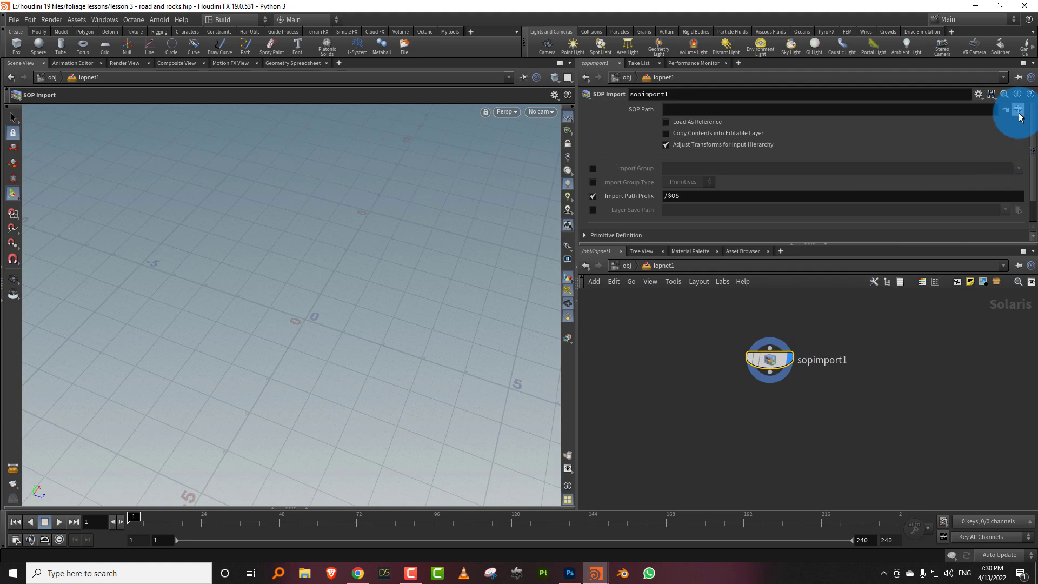
pyautogui.click(1020, 109)
pyautogui.click(940, 203)
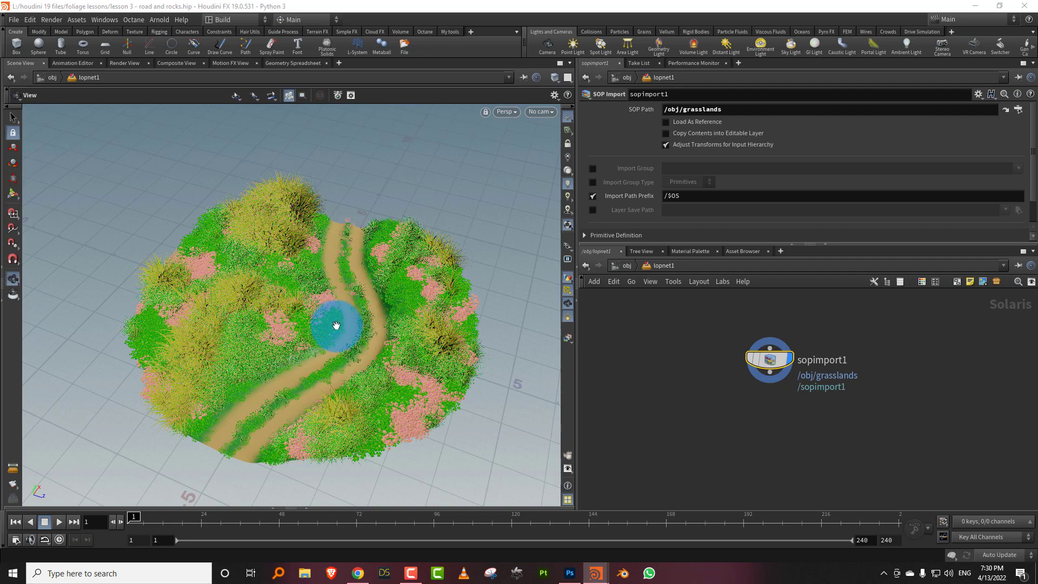
# - Set the Antialias Samples of the Solaris viewport to 32x in the scene display options
pyautogui.moveTo(341, 320); pyautogui.dragTo(325, 348)
pyautogui.moveTo(324, 348); pyautogui.dragTo(387, 317, button='right')
pyautogui.moveTo(388, 317)
pyautogui.mouseDown()
pyautogui.moveTo(382, 278)
pyautogui.moveTo(373, 303)
pyautogui.moveTo(389, 308)
pyautogui.mouseUp()
pyautogui.press('d')
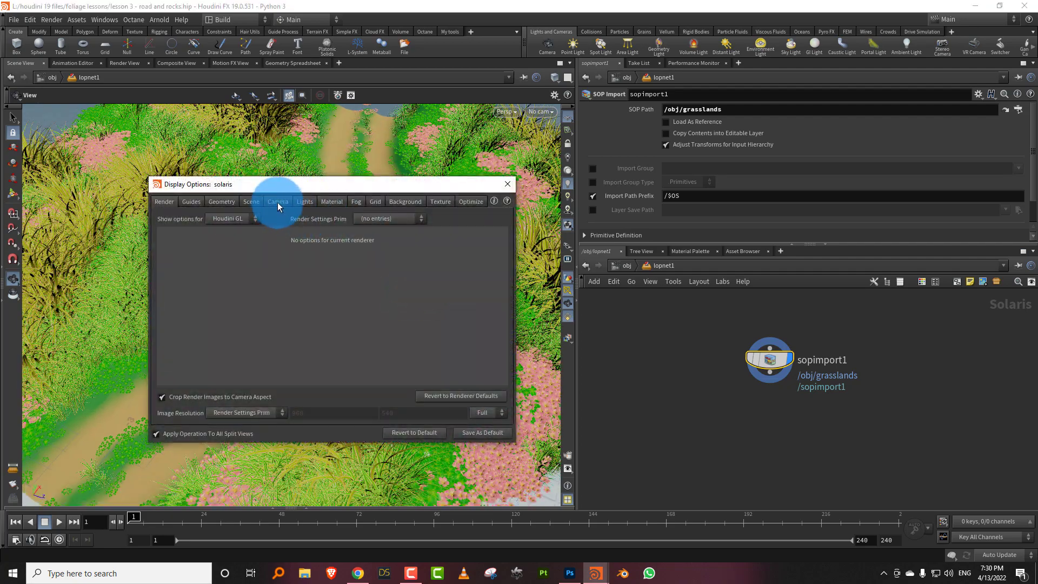
pyautogui.click(277, 202)
pyautogui.moveTo(316, 229); pyautogui.dragTo(351, 226)
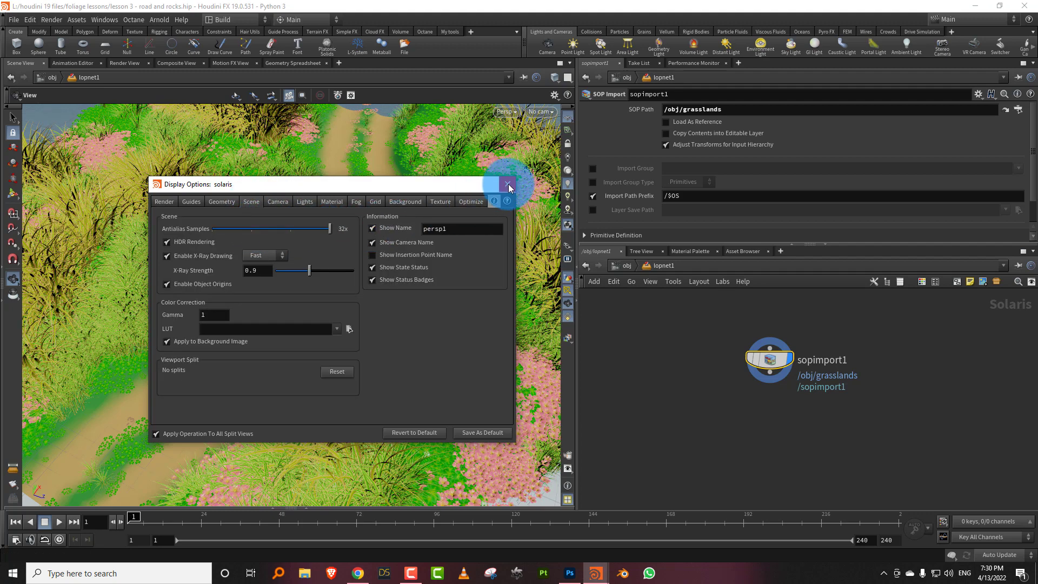
pyautogui.click(509, 184)
# - Add a Dome Light node connected below sopimport1
pyautogui.press('Tab')
pyautogui.write('d')
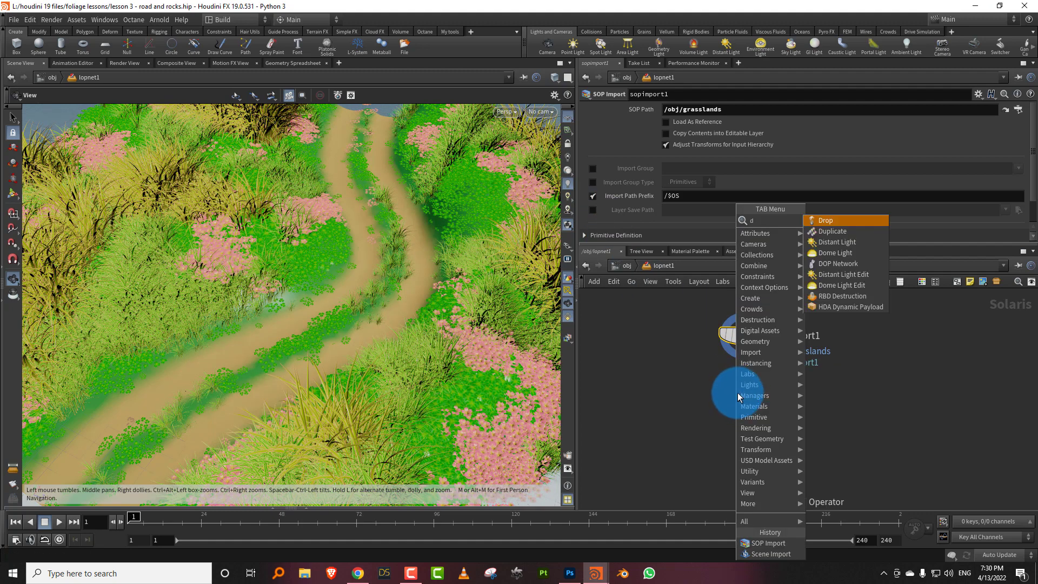
pyautogui.moveTo(737, 392)
pyautogui.click(856, 224)
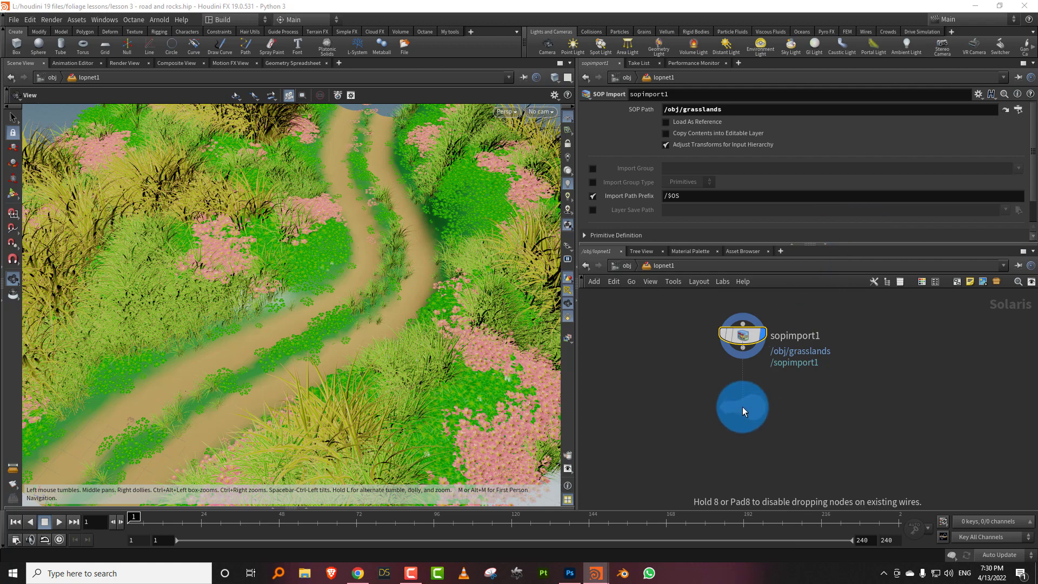
pyautogui.click(742, 407)
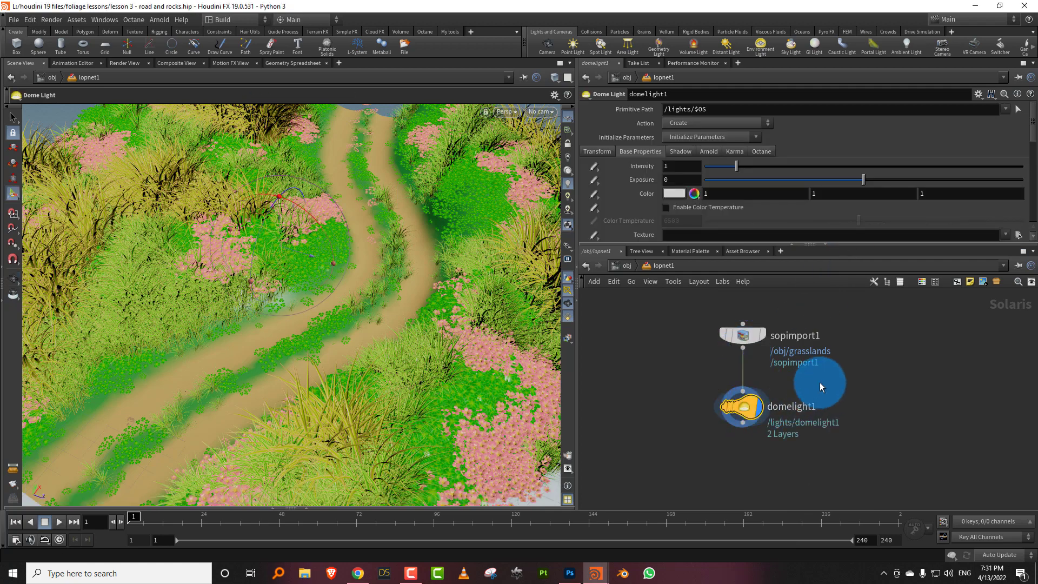
# - Set the Texture of domelight1 to the recent HDRI file Volume_3a.hdr
pyautogui.moveTo(1033, 136); pyautogui.dragTo(1031, 164)
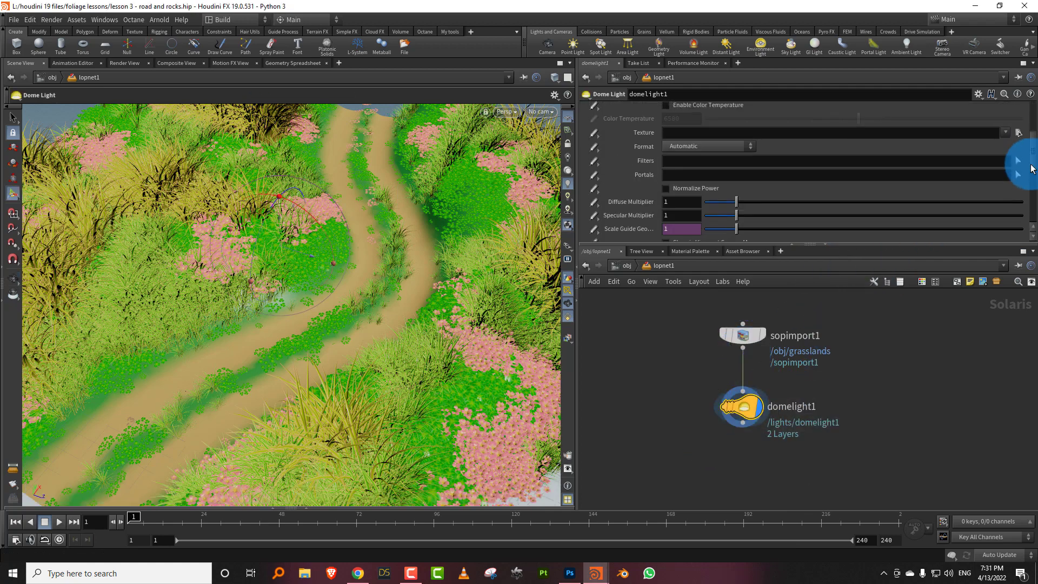
pyautogui.click(1004, 132)
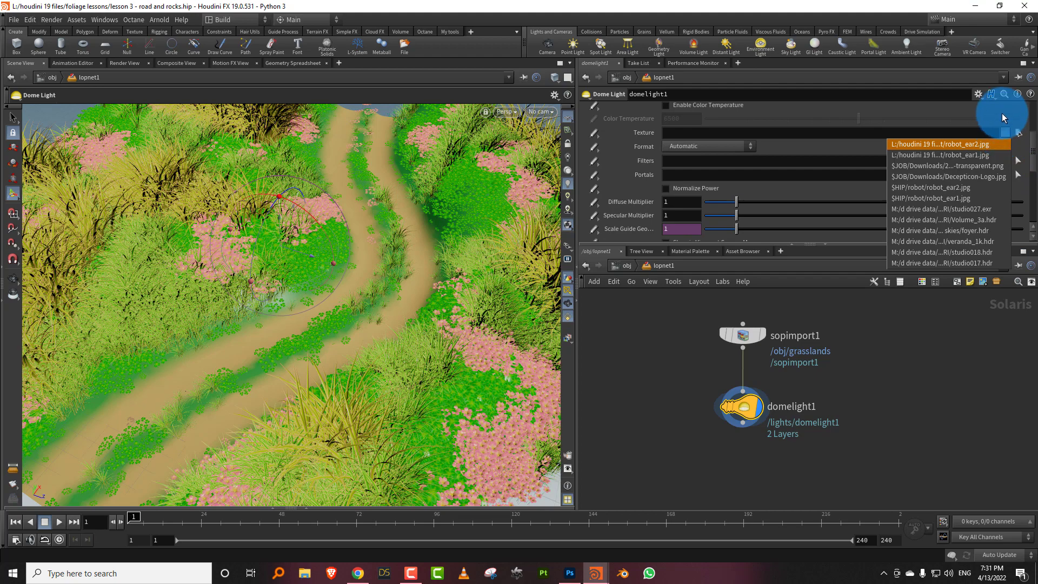
pyautogui.click(995, 220)
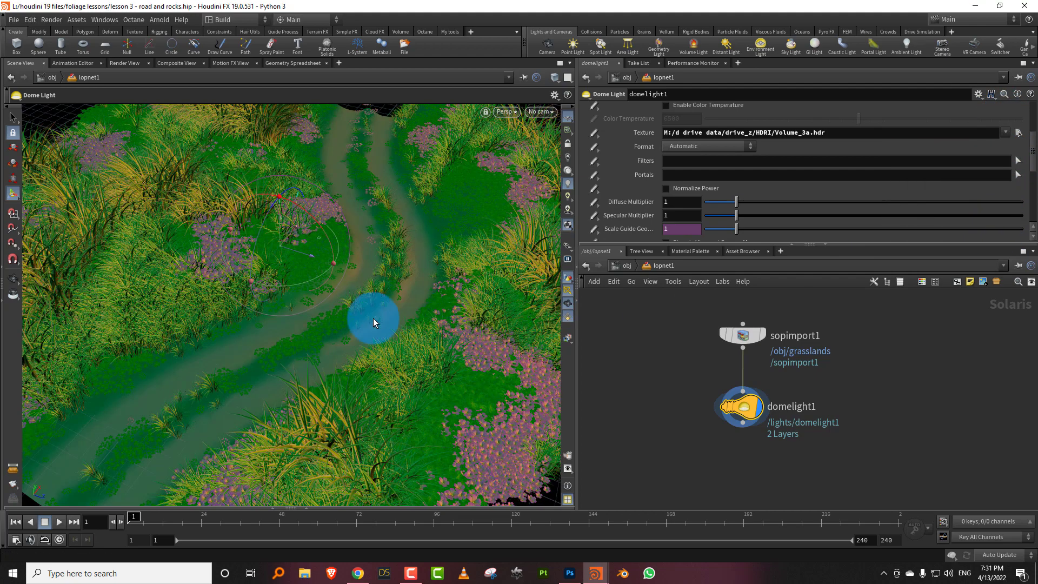
# - Add a Karma node wired below domelight1 and set its Rendering Engine to XPU Engine (Alpha)
pyautogui.moveTo(781, 440); pyautogui.dragTo(771, 401, button='middle')
pyautogui.press('Tab')
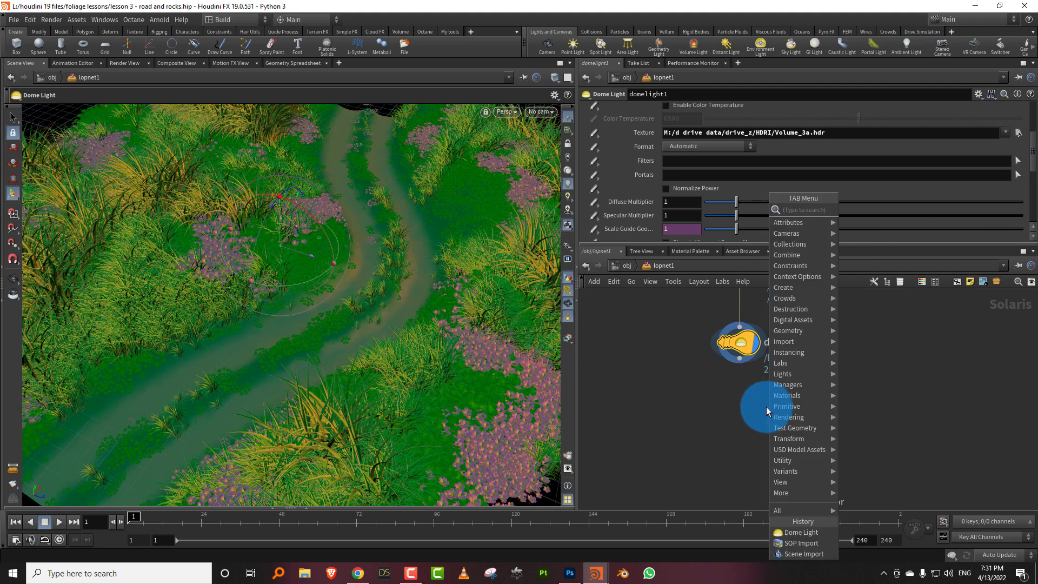
pyautogui.write('kar')
pyautogui.click(872, 209)
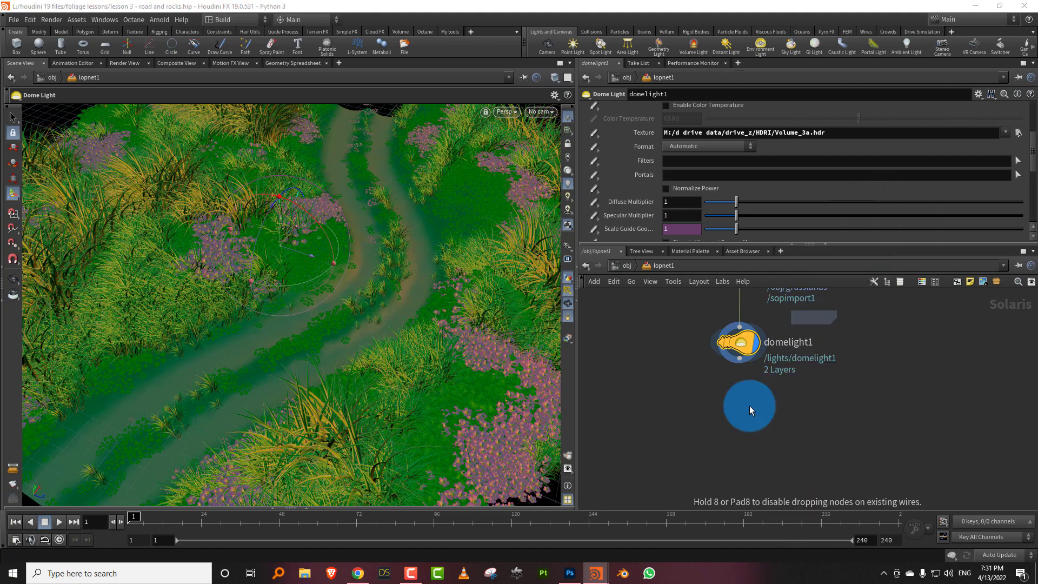
pyautogui.click(739, 426)
pyautogui.moveTo(740, 359); pyautogui.dragTo(730, 415)
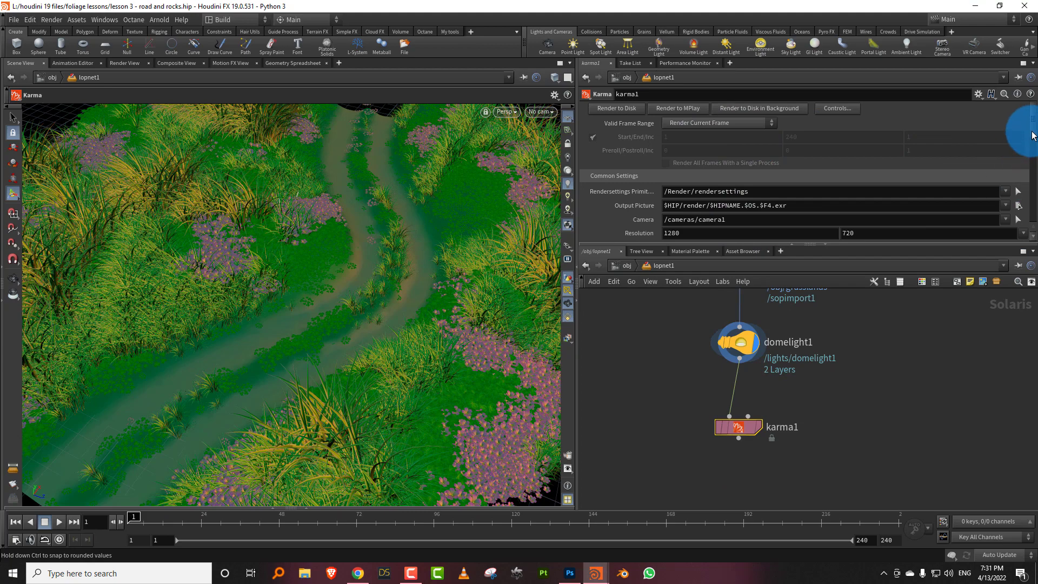
pyautogui.moveTo(1032, 131); pyautogui.dragTo(1033, 157)
pyautogui.click(703, 172)
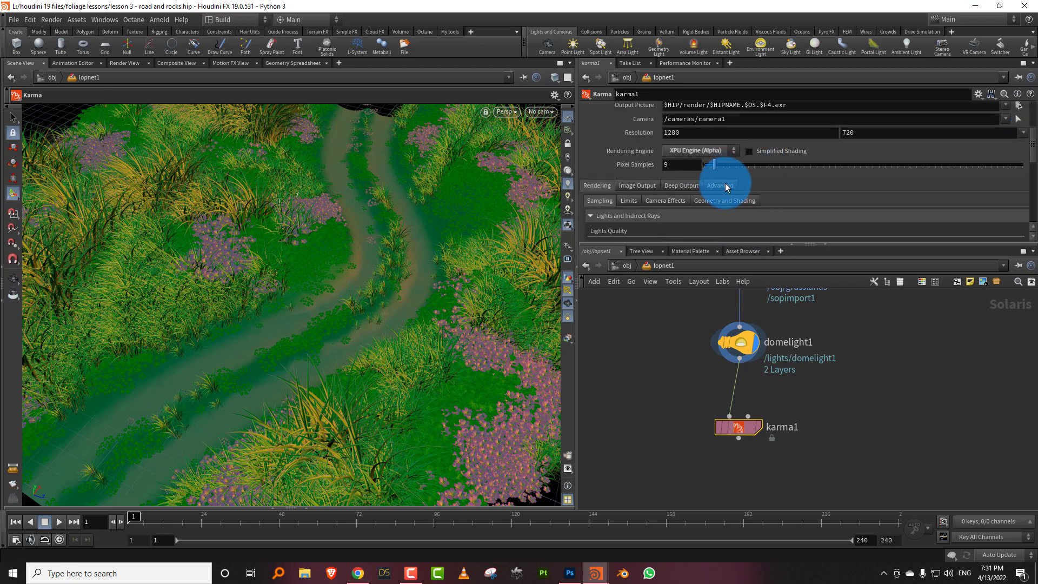
# - Reveal and enlarge the render snapshot gallery below the viewport and save the scene file
pyautogui.press('Escape')
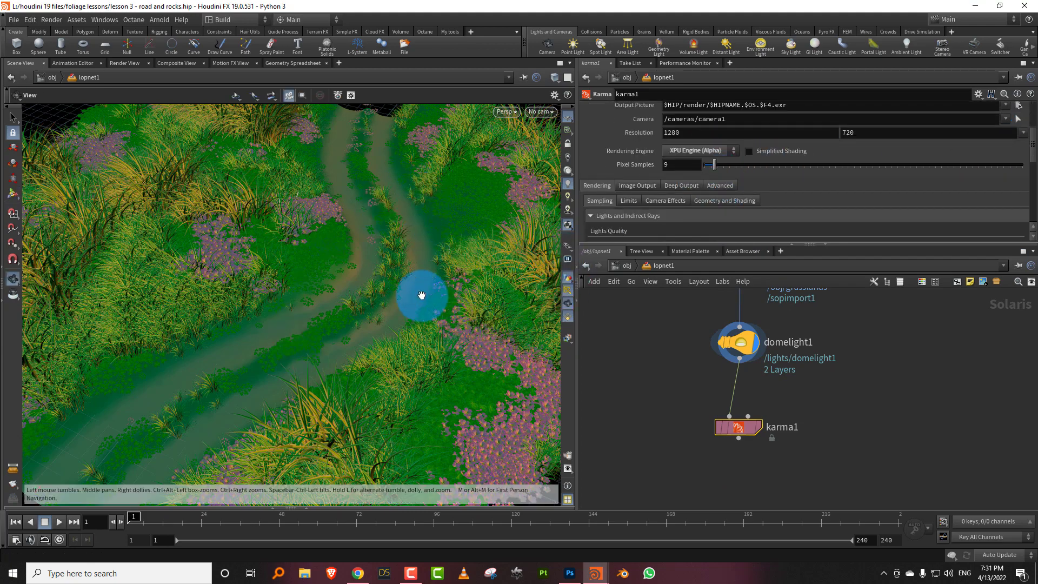
pyautogui.moveTo(417, 294); pyautogui.dragTo(404, 328)
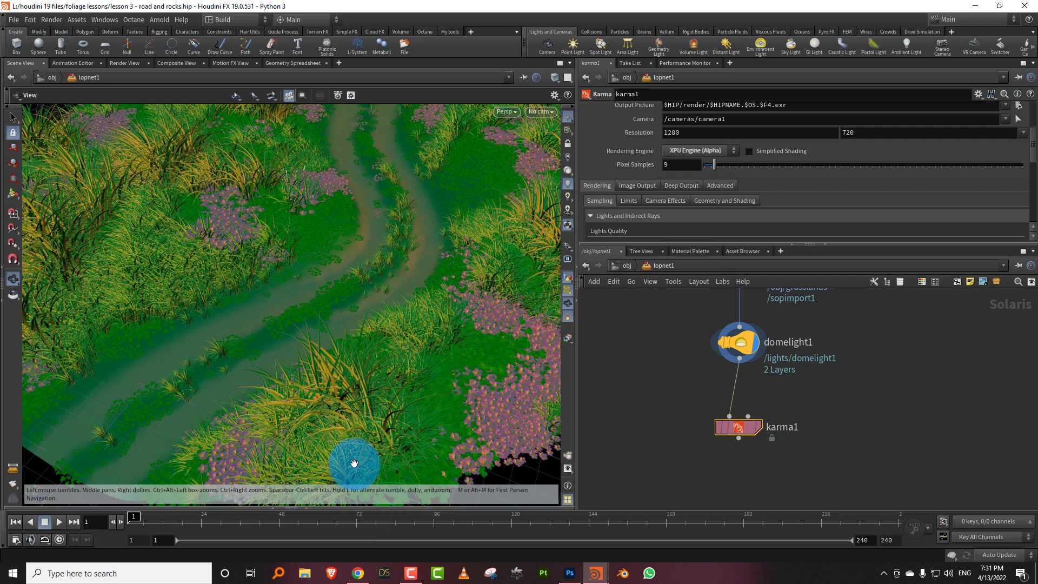
pyautogui.click(347, 508)
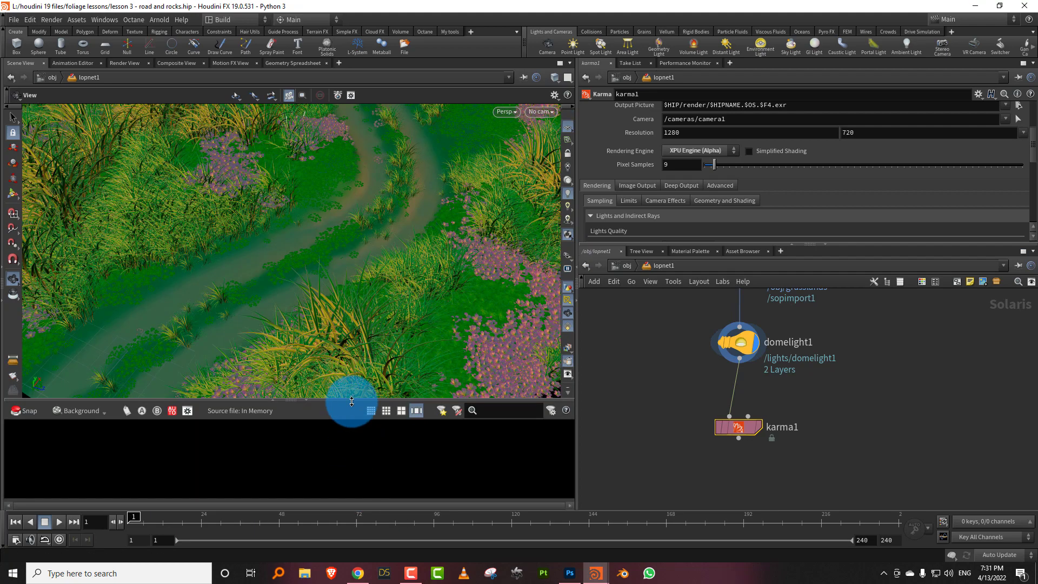
pyautogui.moveTo(352, 398); pyautogui.dragTo(353, 334)
pyautogui.moveTo(378, 194); pyautogui.dragTo(422, 203)
pyautogui.hotkey('ctrl', 's')
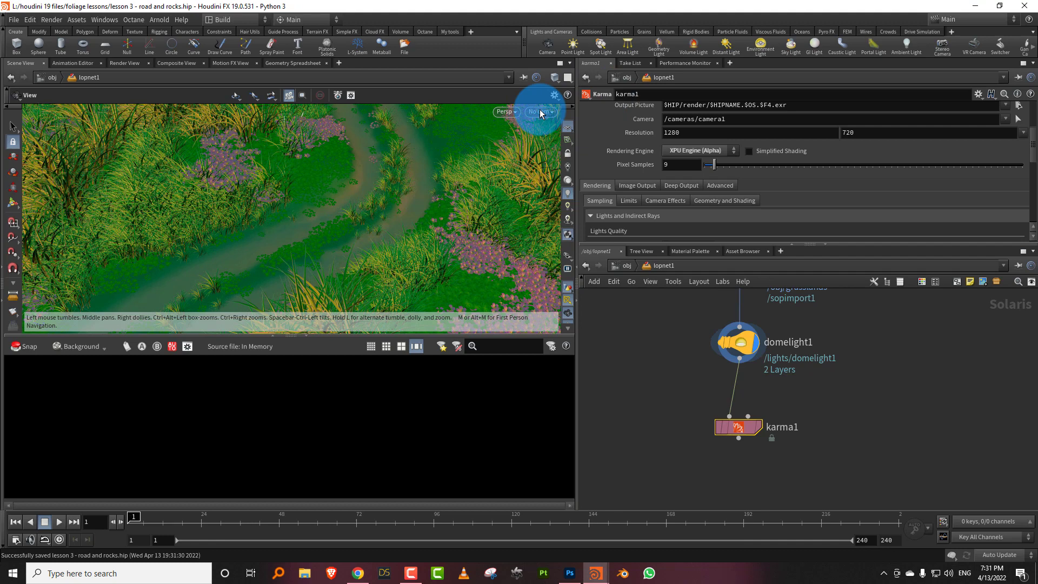
# - Try a Karma render in the viewport, look at the display options, and return the viewport to Houdini GL
pyautogui.click(508, 113)
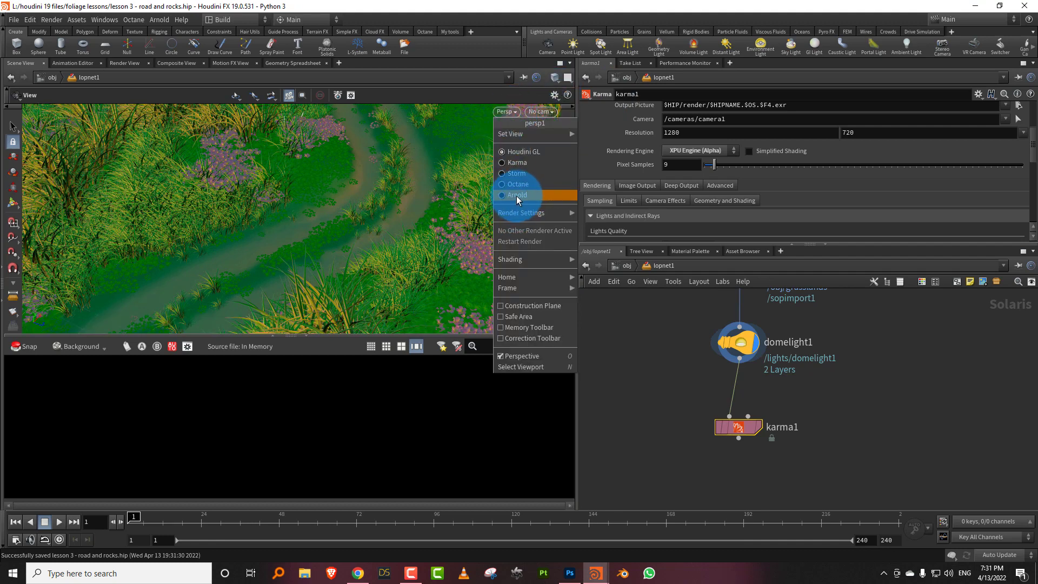
pyautogui.click(528, 163)
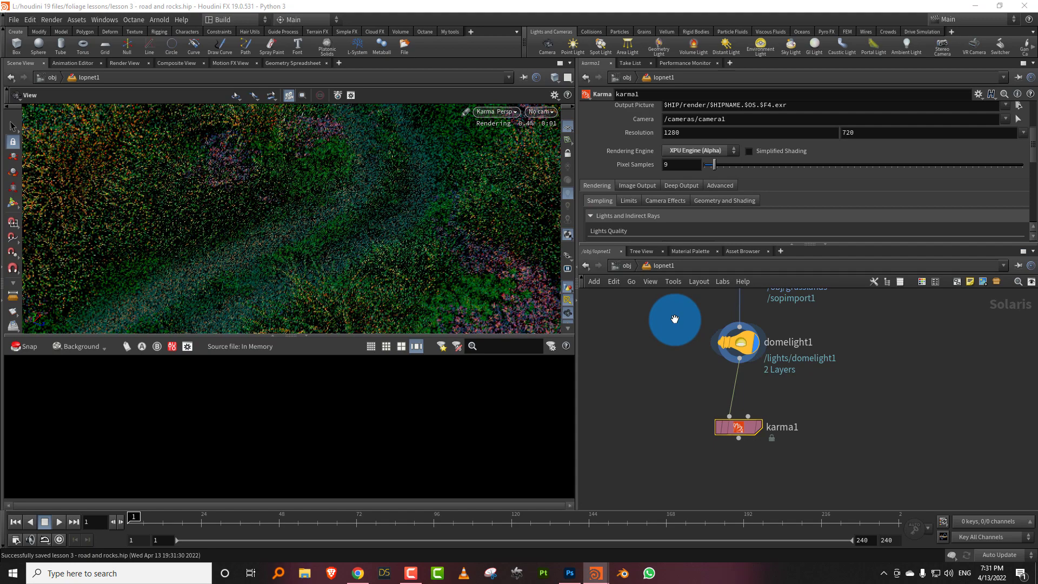
pyautogui.press('d')
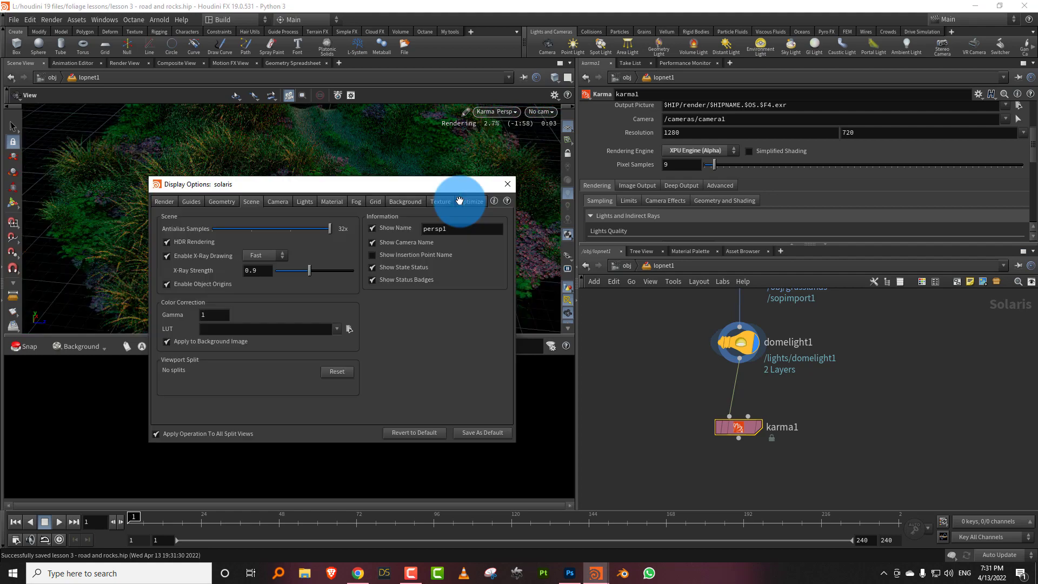
pyautogui.click(338, 193)
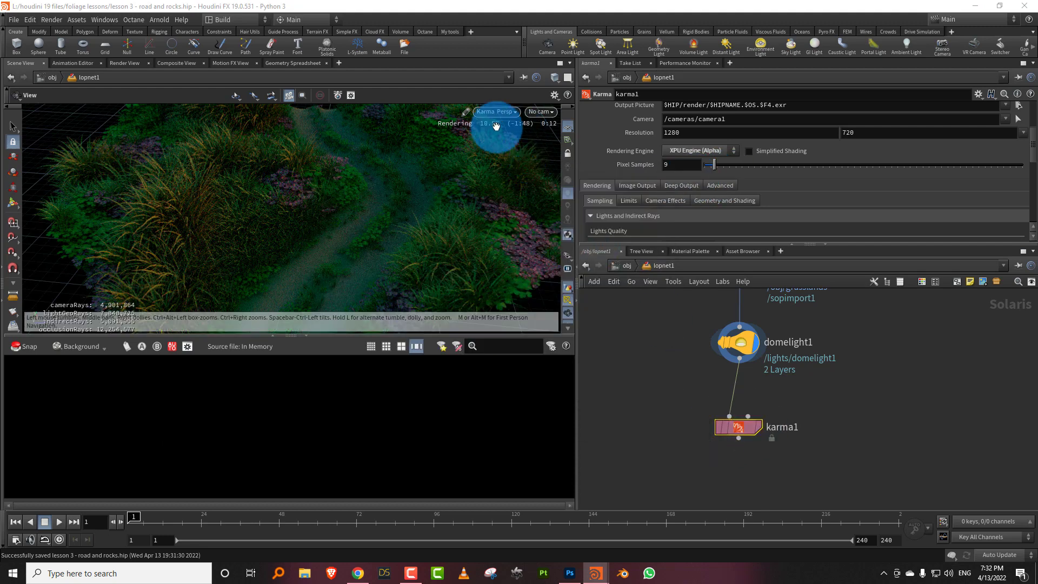
pyautogui.click(496, 111)
pyautogui.click(500, 151)
# - Display the karma1 node and set the viewport renderer to Karma
pyautogui.moveTo(727, 424)
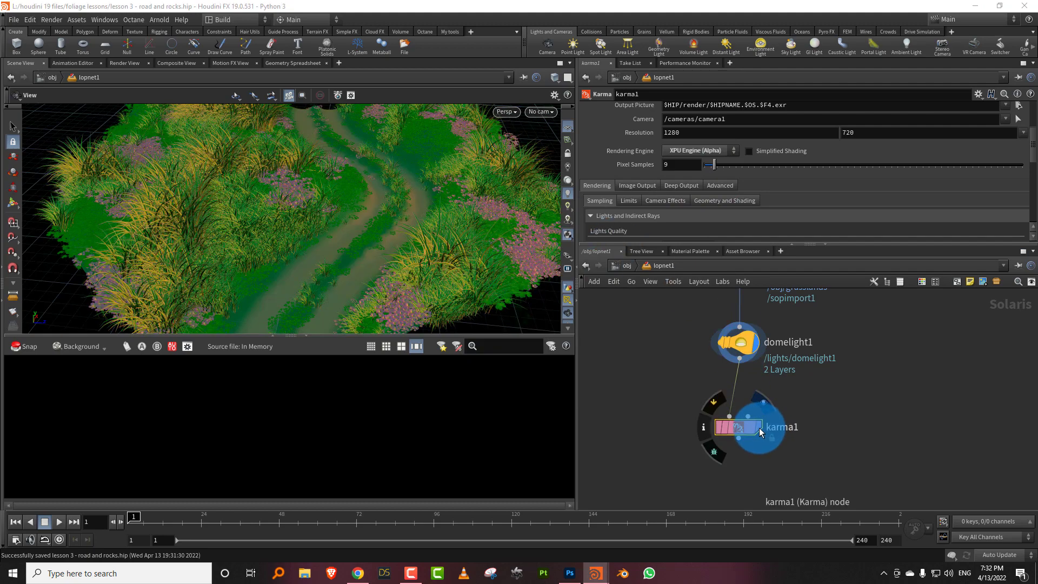
pyautogui.click(509, 113)
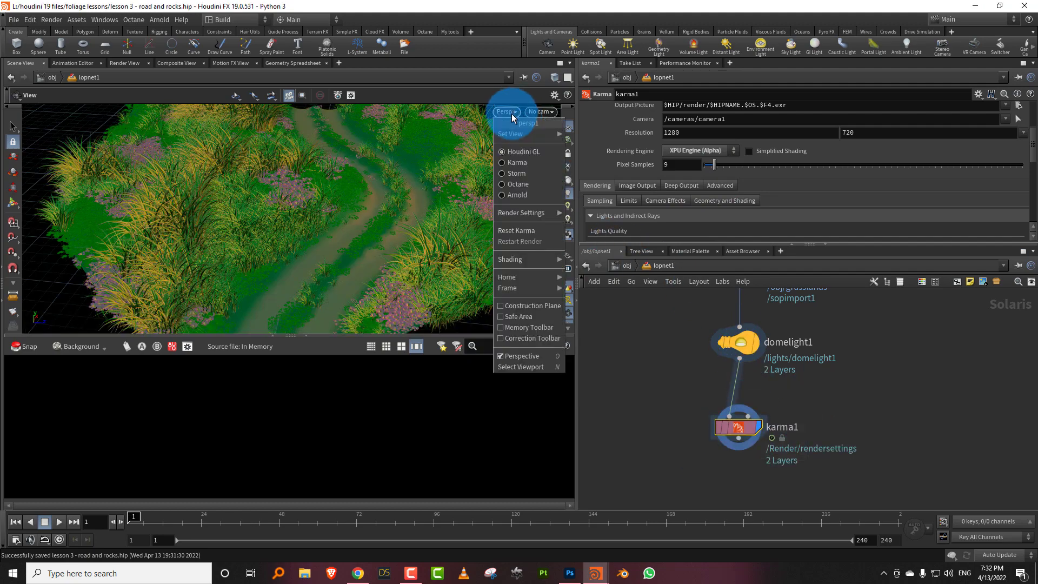
pyautogui.click(526, 164)
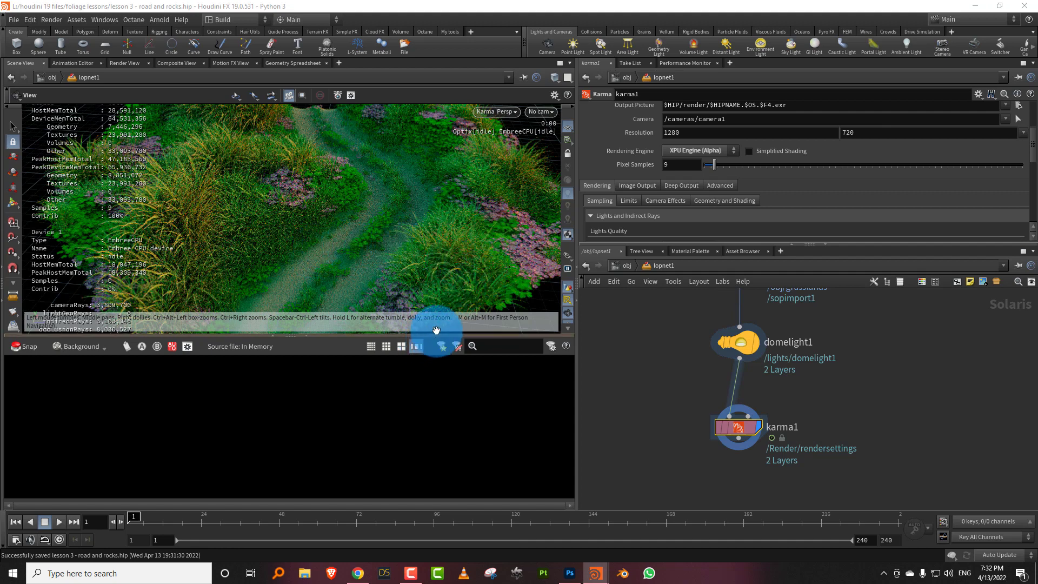
# - Turn off Render Stats in the viewport's guide display options
pyautogui.press('d')
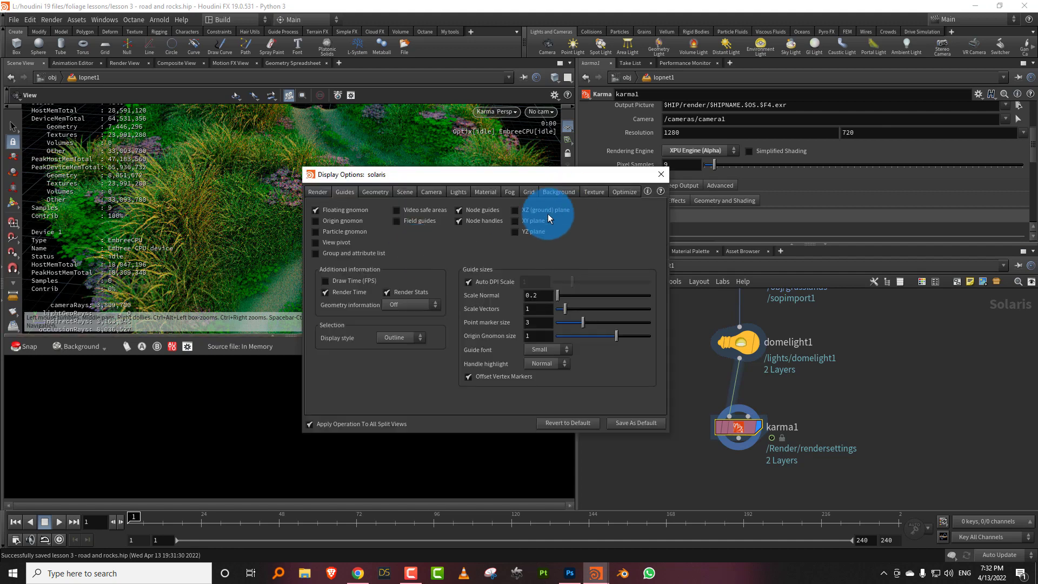
pyautogui.click(387, 292)
pyautogui.click(661, 174)
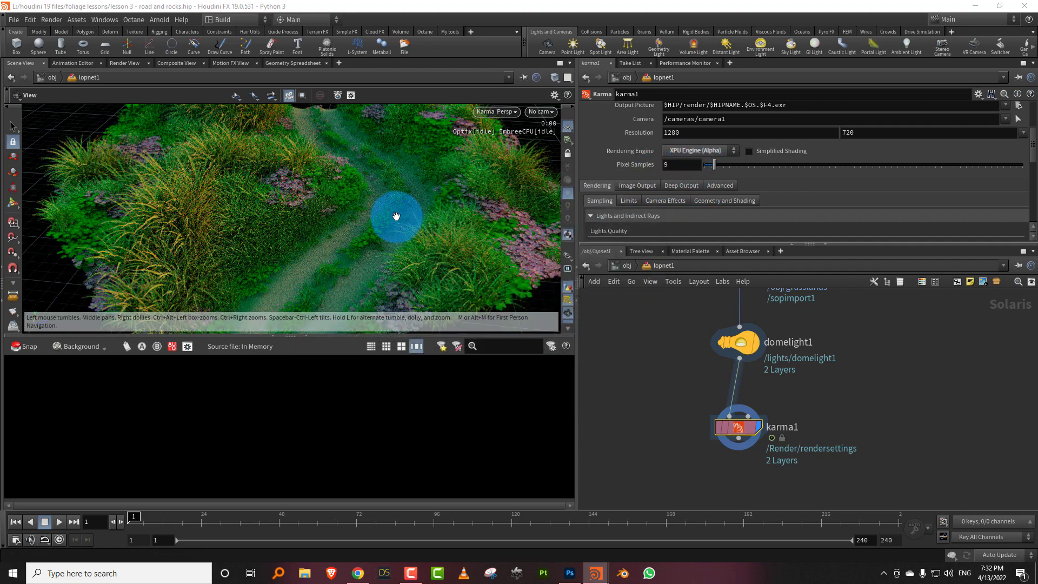
pyautogui.moveTo(396, 216); pyautogui.dragTo(341, 244)
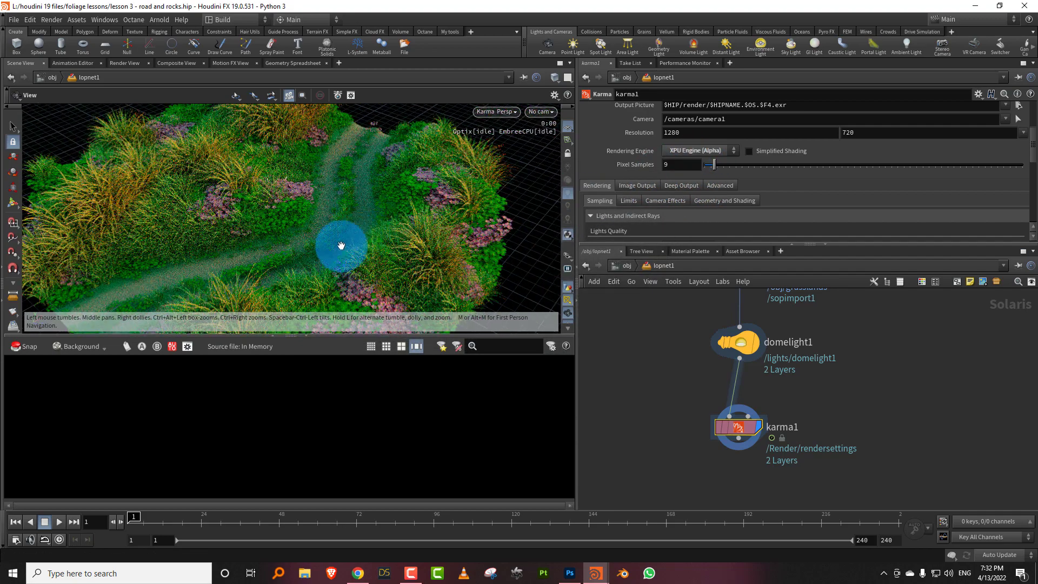
# - Set the Pixel Samples of karma1 to 128
pyautogui.click(682, 165)
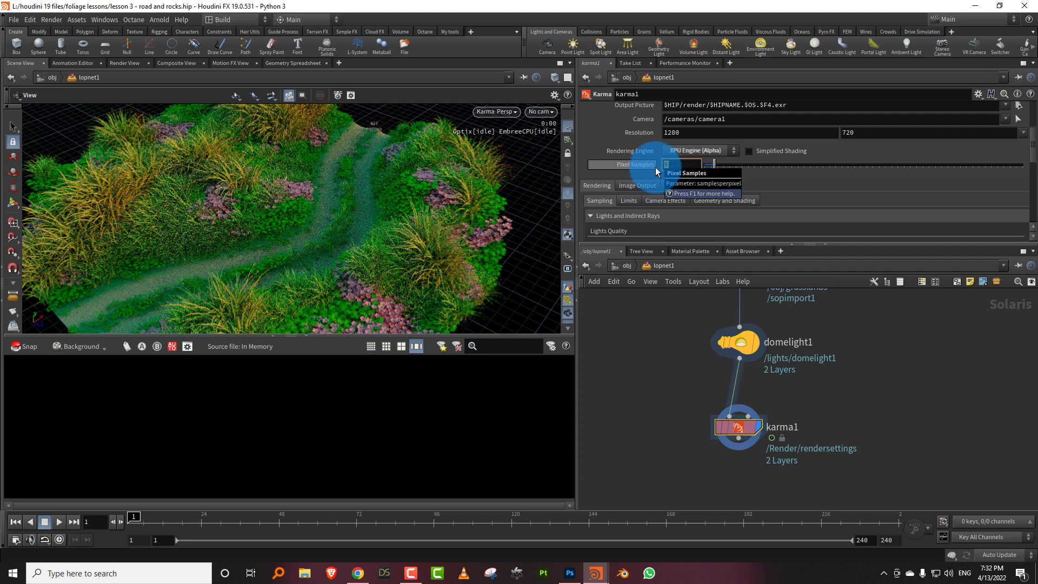
pyautogui.write('128')
pyautogui.press('Return')
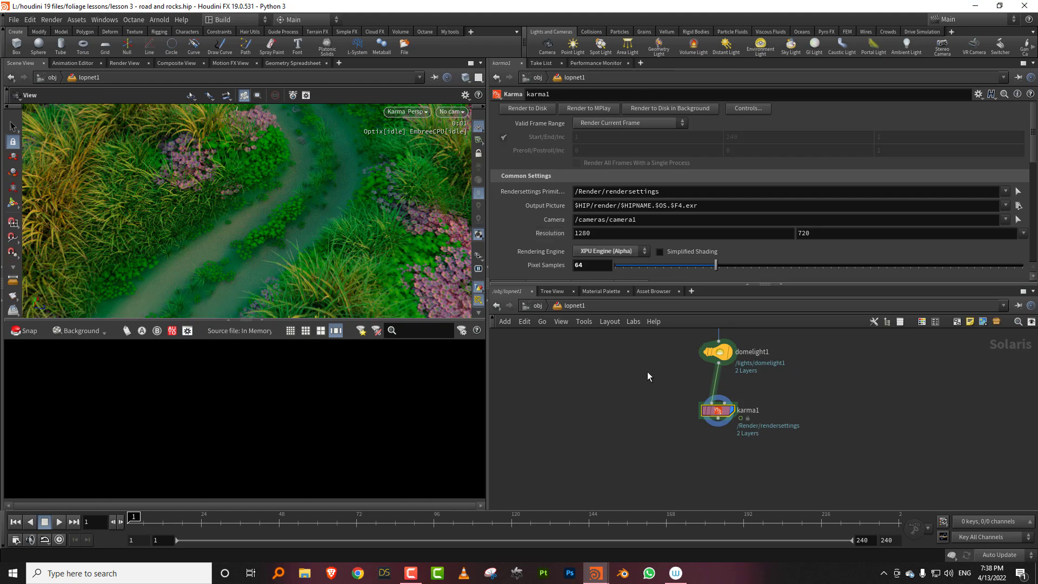
# - Create a new camera from the current view in Houdini GL and render through it with Karma
pyautogui.click(405, 111)
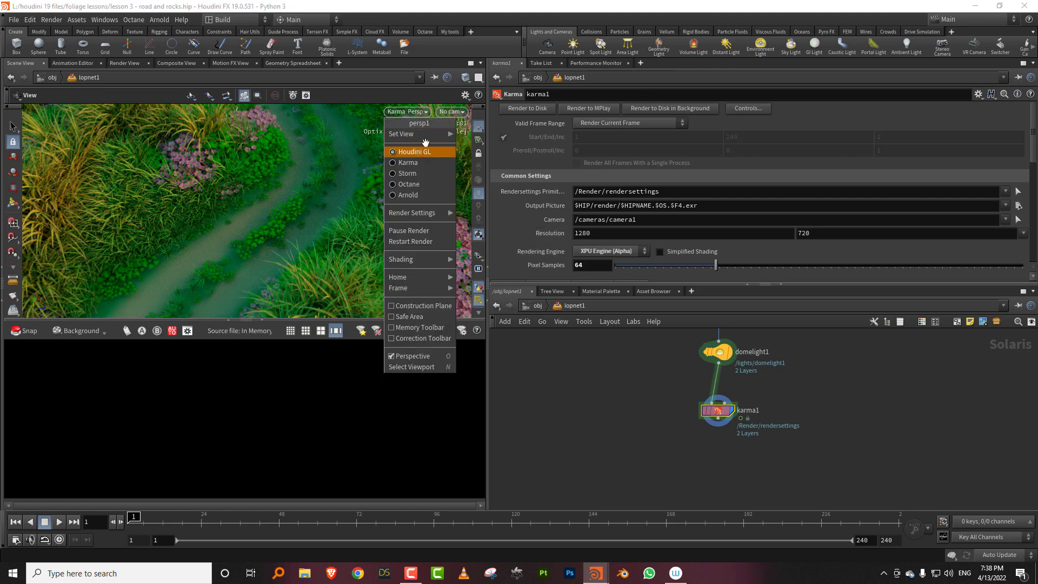
pyautogui.click(416, 151)
pyautogui.click(452, 111)
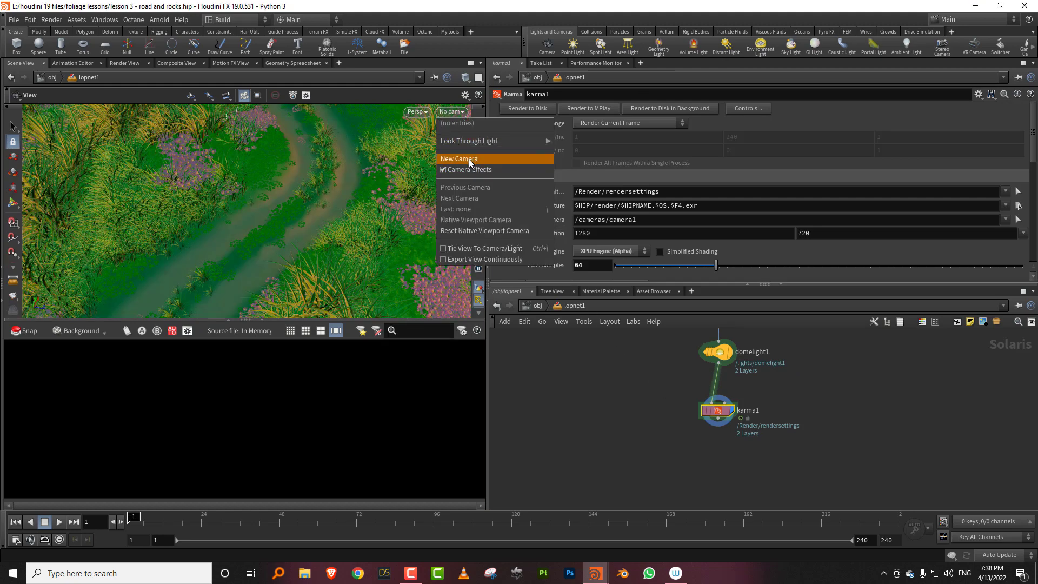
pyautogui.click(469, 160)
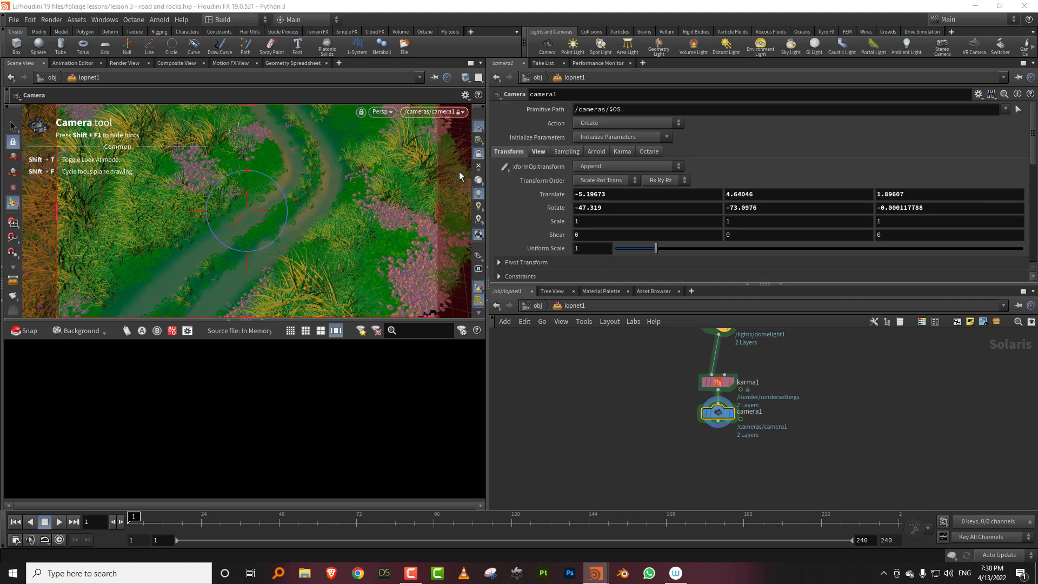
pyautogui.click(388, 114)
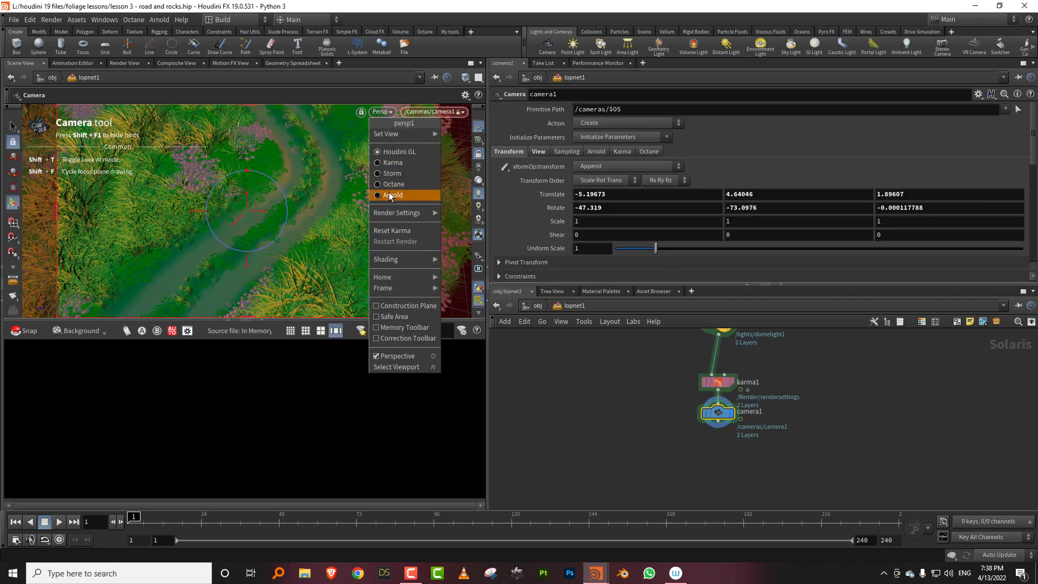
pyautogui.click(403, 164)
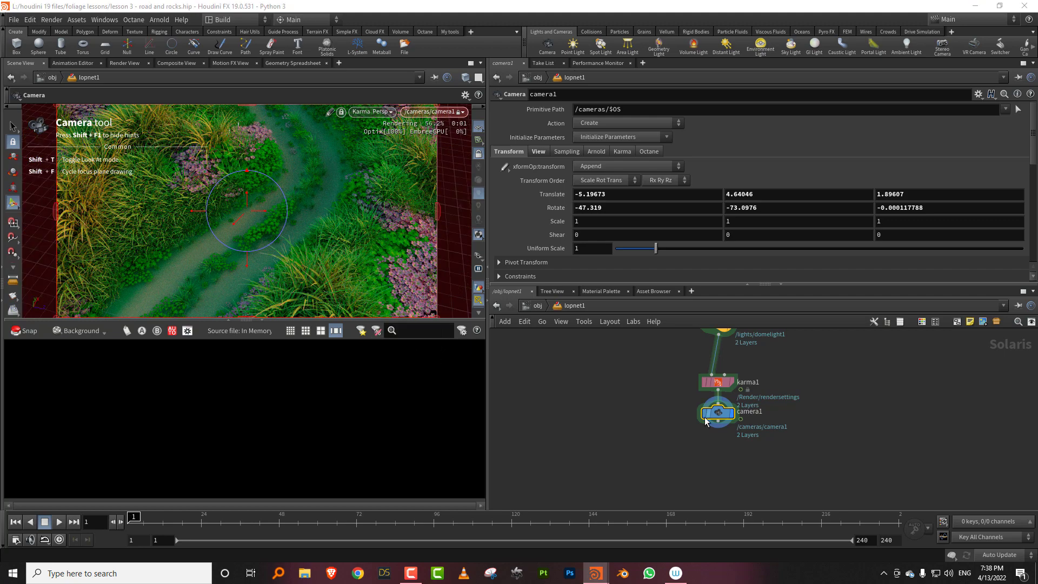
# - Set camera1's F-Stop to 0.32 and its Focus Distance to 0.69 for a close-up of the pink flowers
pyautogui.moveTo(676, 404); pyautogui.dragTo(754, 441)
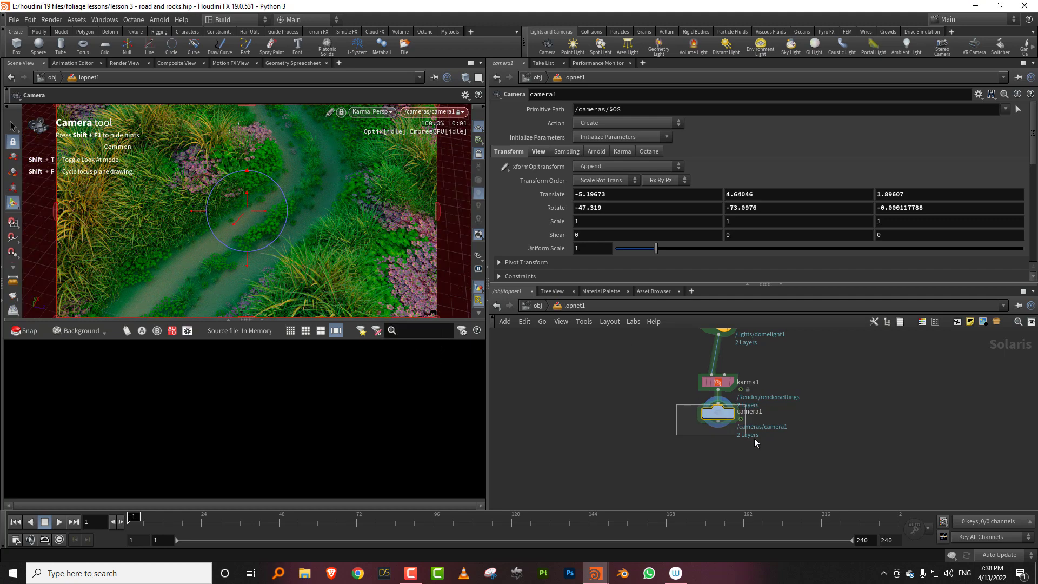
pyautogui.click(568, 152)
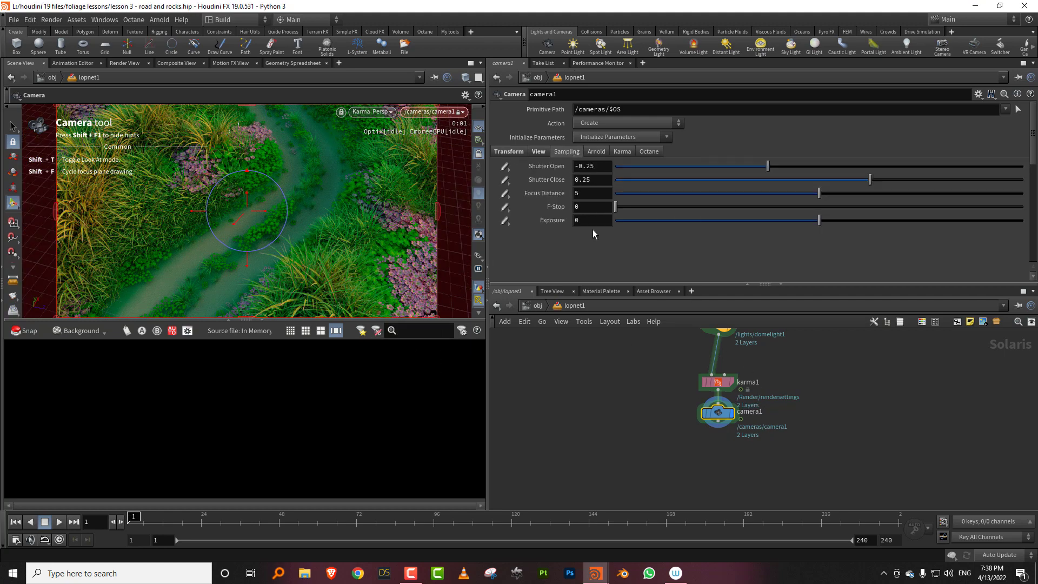
pyautogui.click(631, 207)
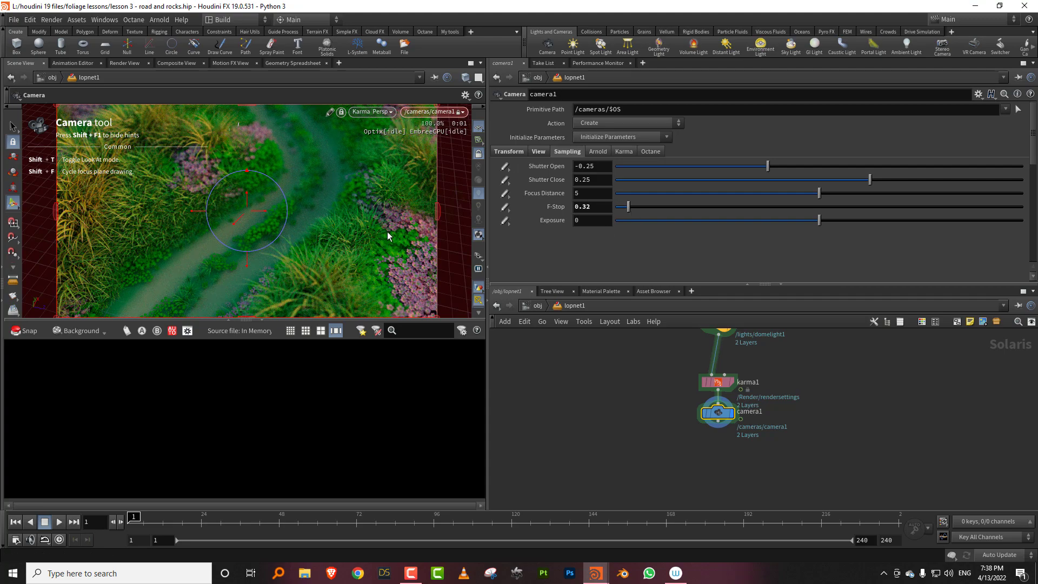
pyautogui.press('Escape')
pyautogui.moveTo(175, 204); pyautogui.dragTo(238, 202)
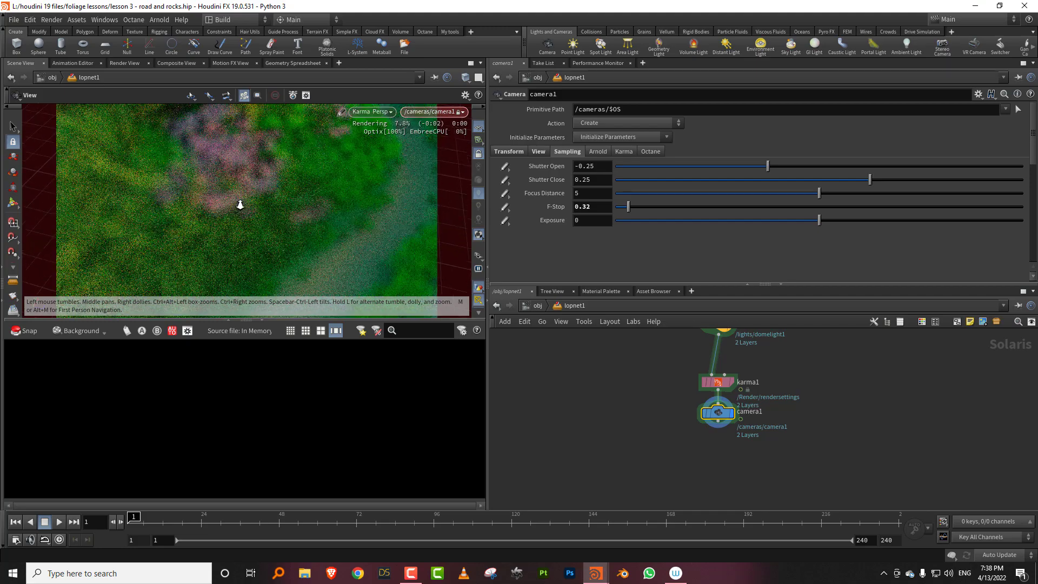
pyautogui.moveTo(238, 202); pyautogui.dragTo(359, 146, button='right')
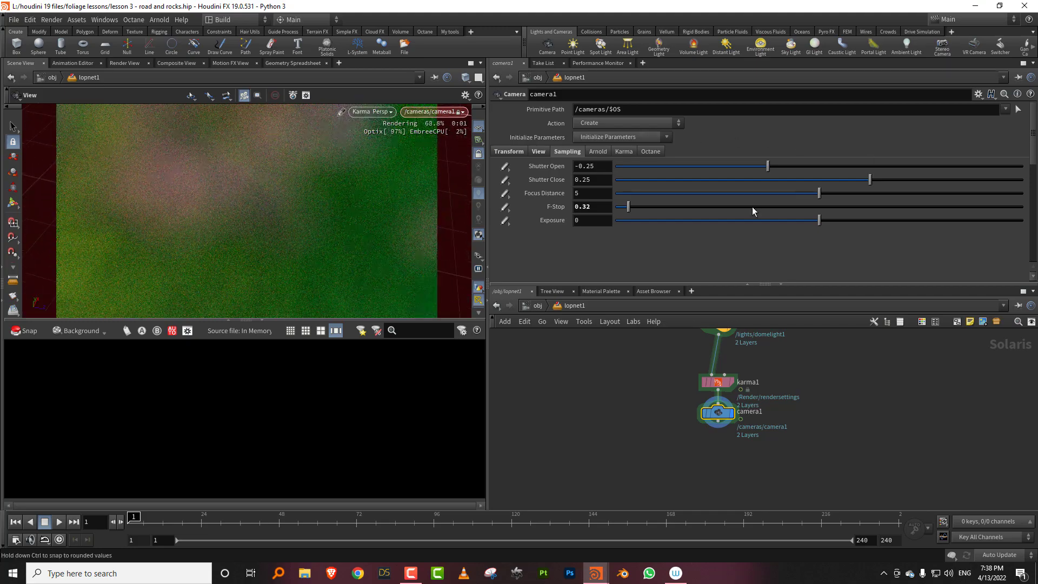
pyautogui.moveTo(670, 193); pyautogui.dragTo(645, 193)
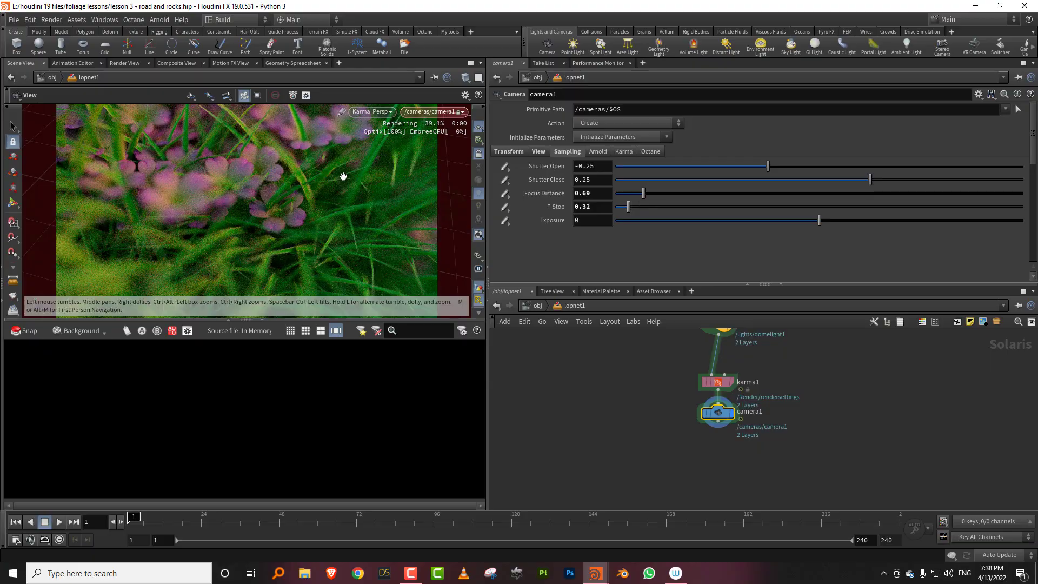
# - Set camera1's F-Stop to 0.64 and frame the clover beside the pink flowers in the camera view
pyautogui.moveTo(342, 175); pyautogui.dragTo(321, 225)
pyautogui.moveTo(355, 225); pyautogui.dragTo(319, 211, button='middle')
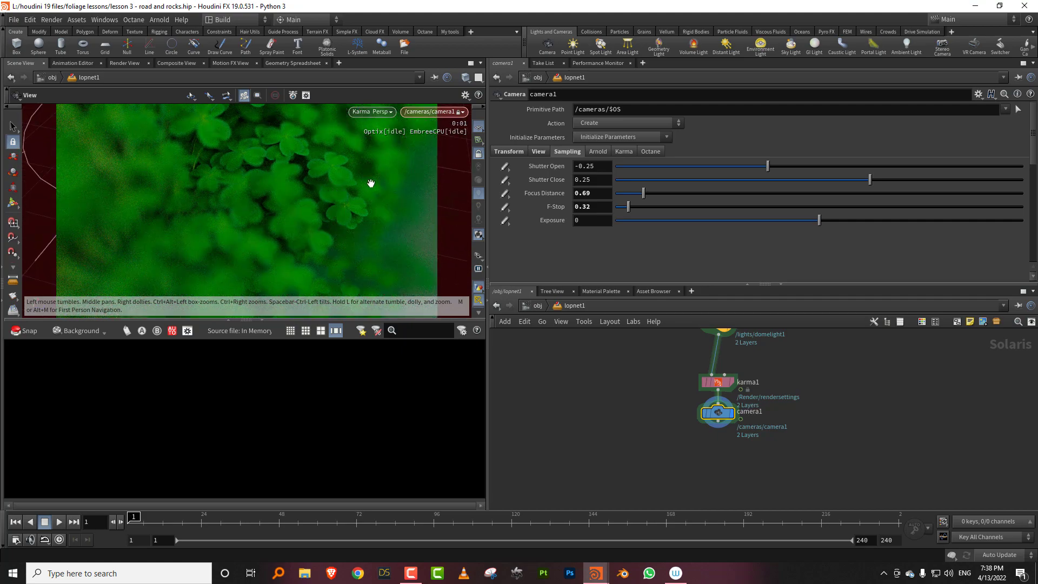
pyautogui.moveTo(628, 206)
pyautogui.mouseDown()
pyautogui.moveTo(656, 209)
pyautogui.moveTo(641, 208)
pyautogui.mouseUp()
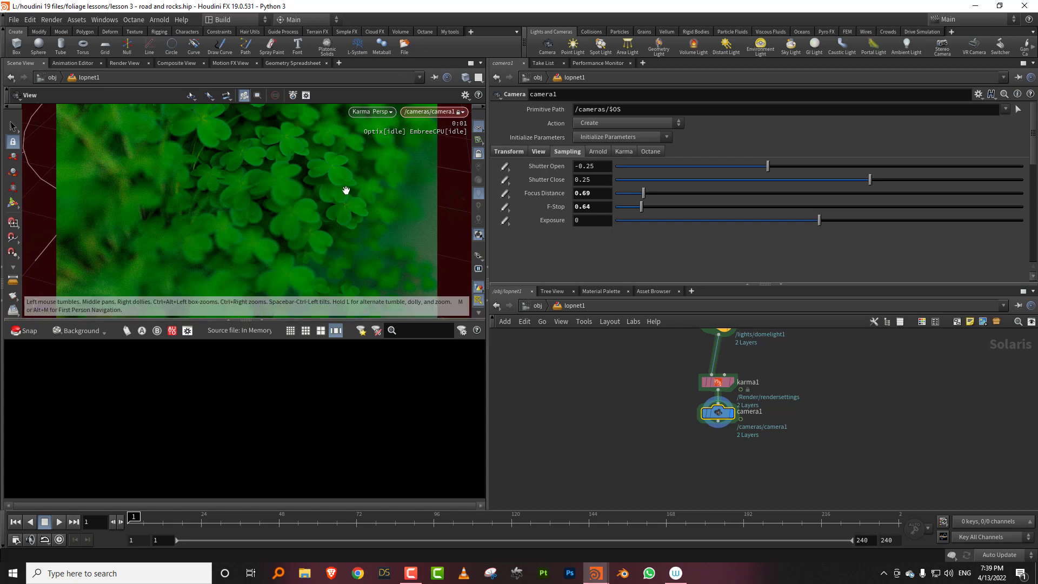
pyautogui.moveTo(364, 186); pyautogui.dragTo(316, 251, button='middle')
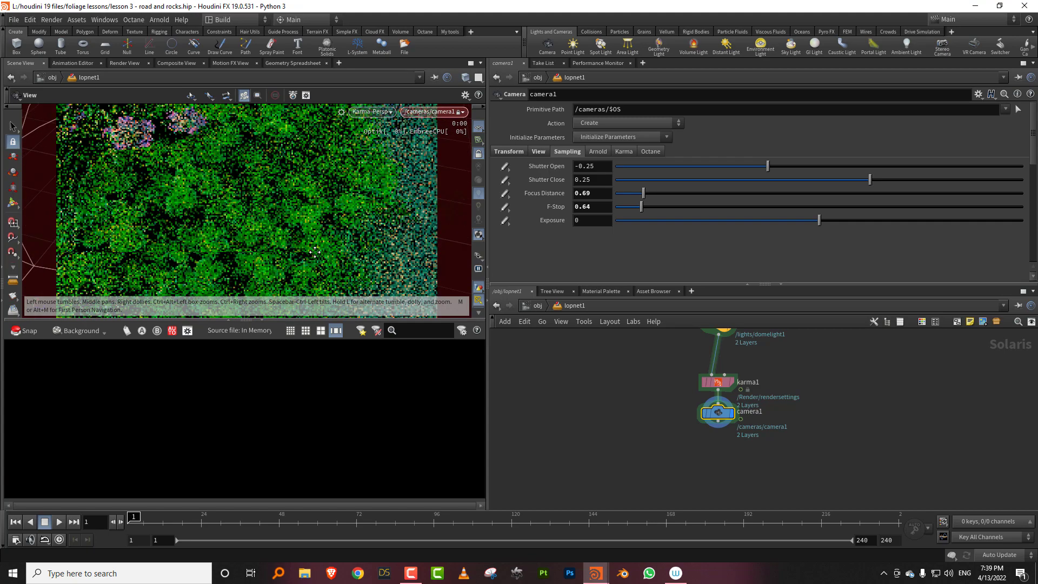
pyautogui.moveTo(315, 252); pyautogui.dragTo(340, 221)
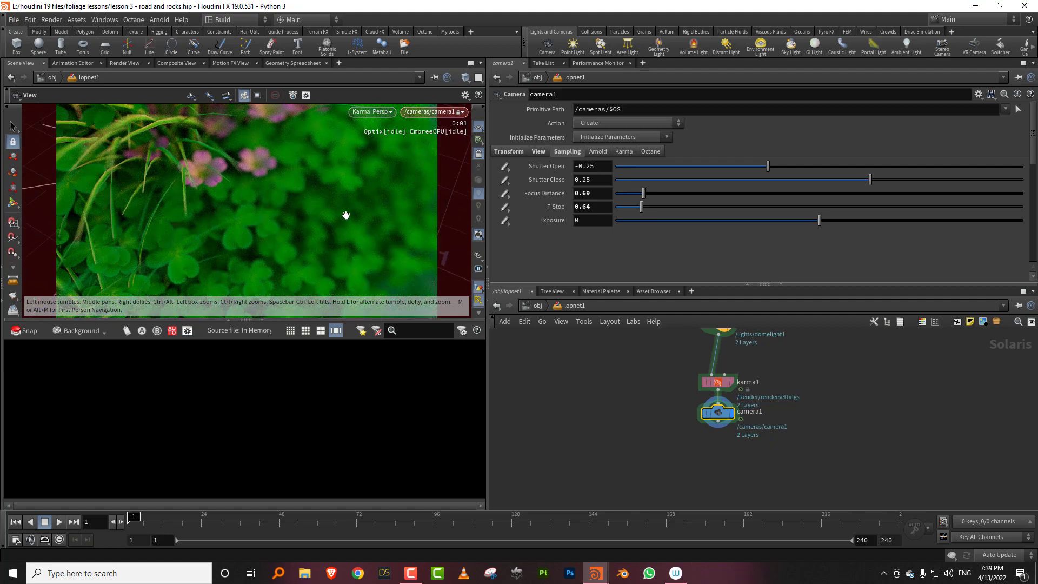